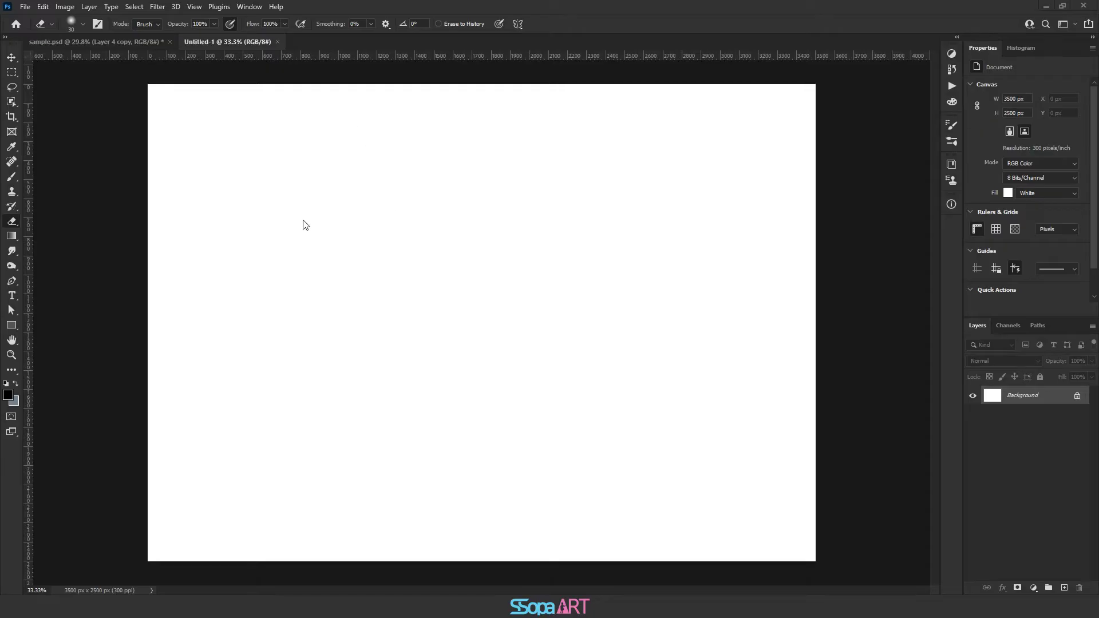
Set the blank canvas size to 3500 × 2500 px.
left_click(65, 6)
left_click(105, 91)
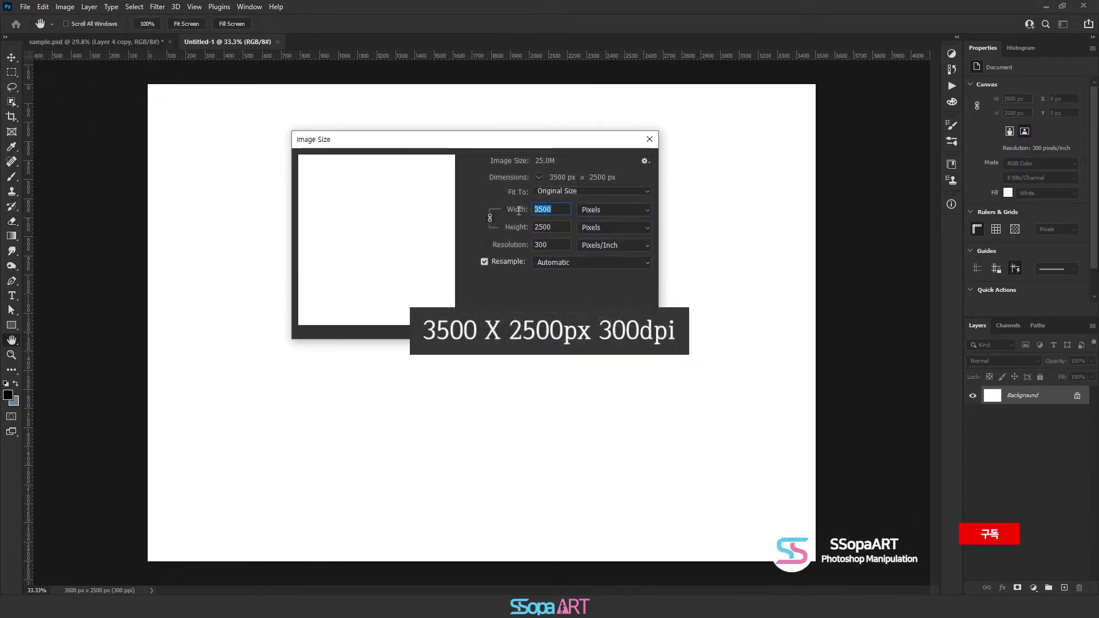
left_click(520, 228)
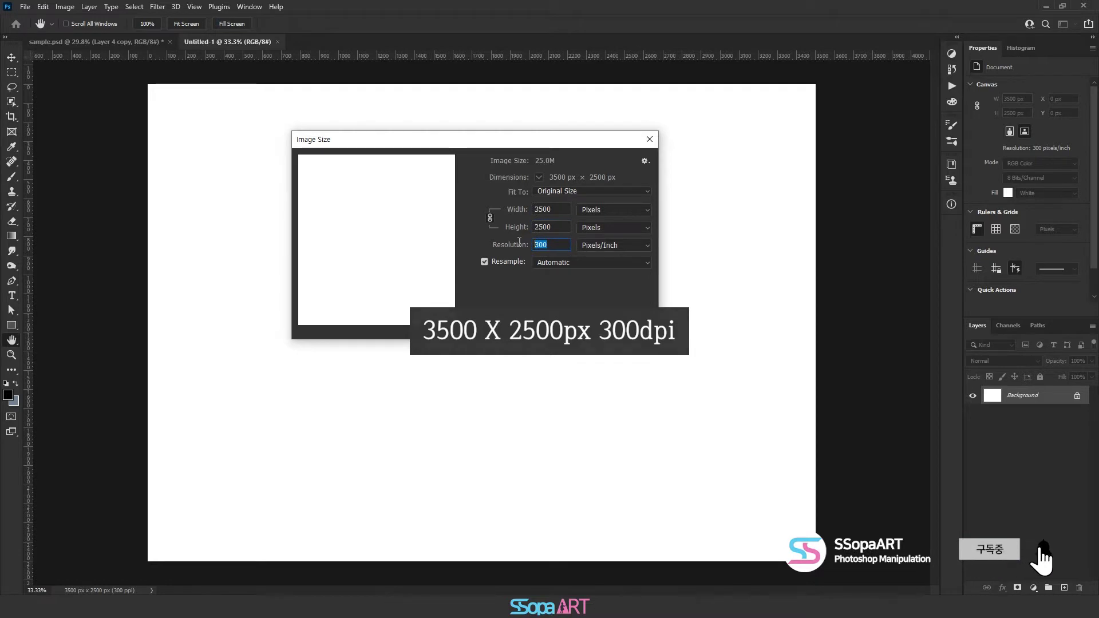
left_click(534, 322)
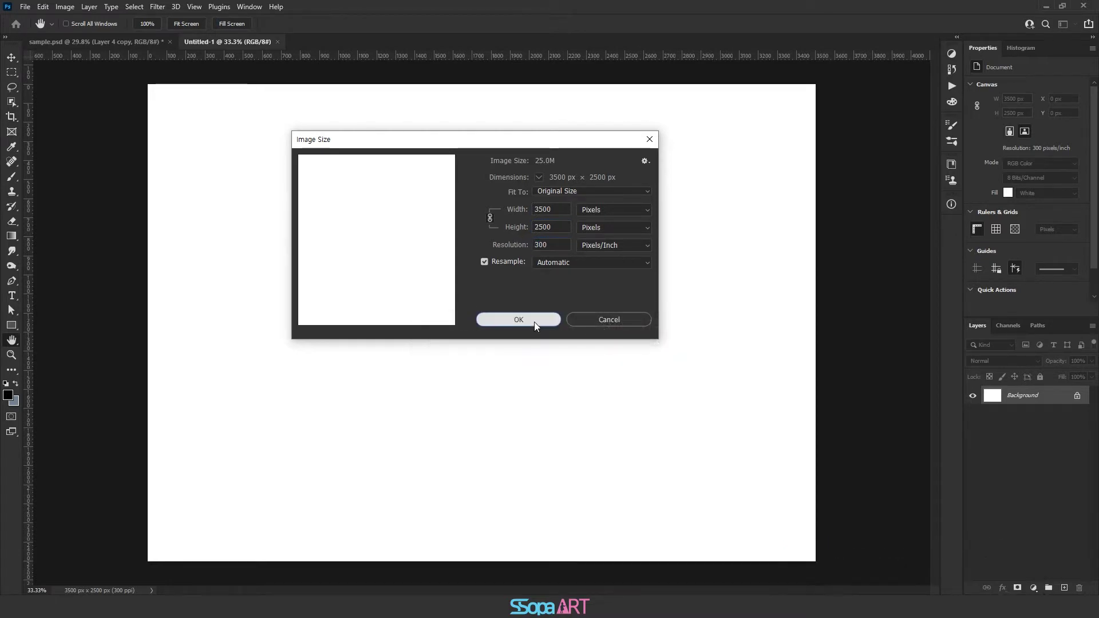
left_click(534, 321)
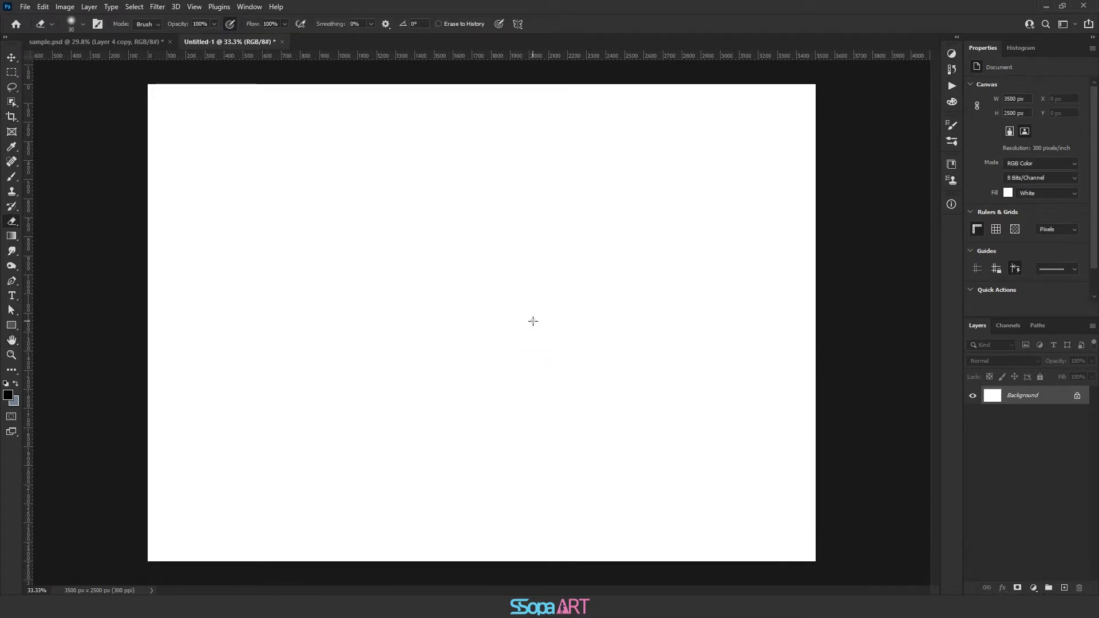
Bring the cloud photo into Untitled-1 as a new layer at the canvas top-left.
left_click_drag(828, 0, 820, 41)
left_click(17, 57)
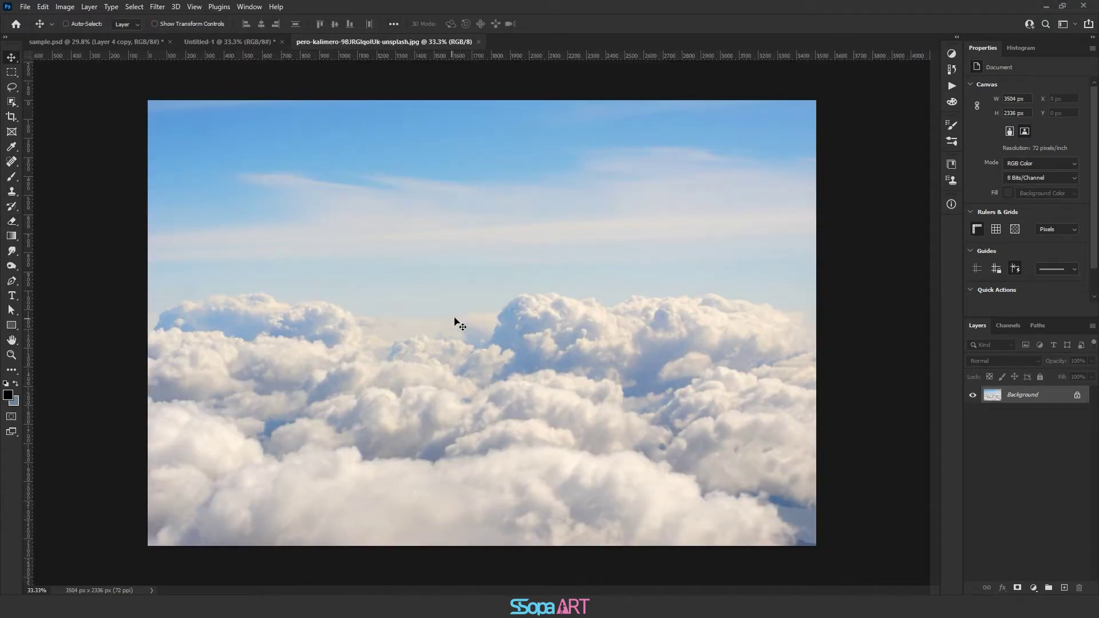
left_click_drag(409, 251, 459, 327)
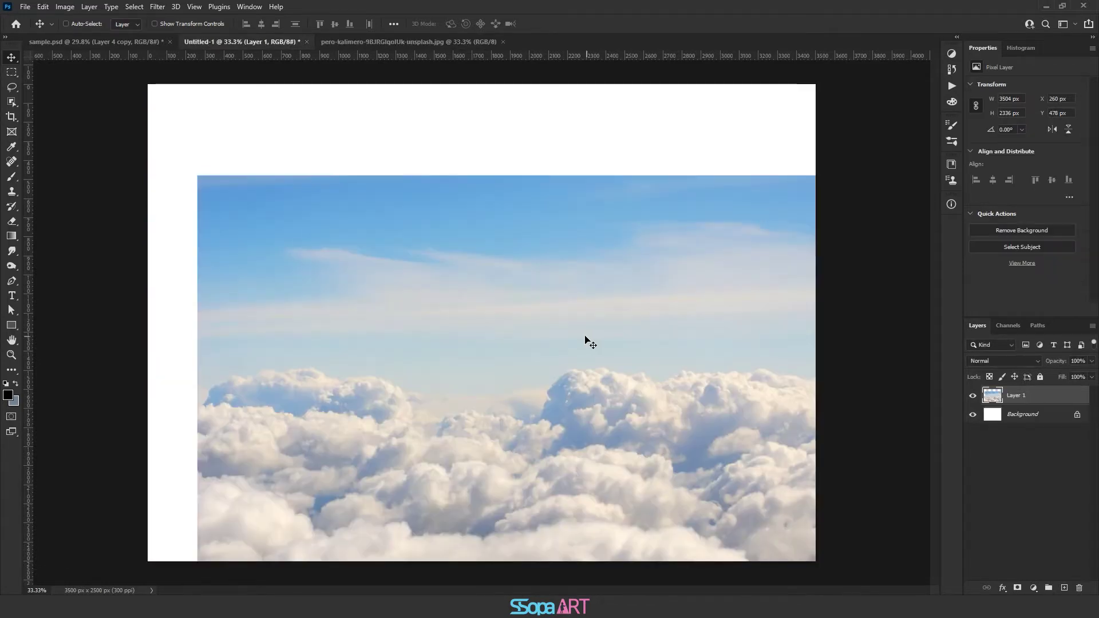
left_click_drag(669, 412, 620, 319)
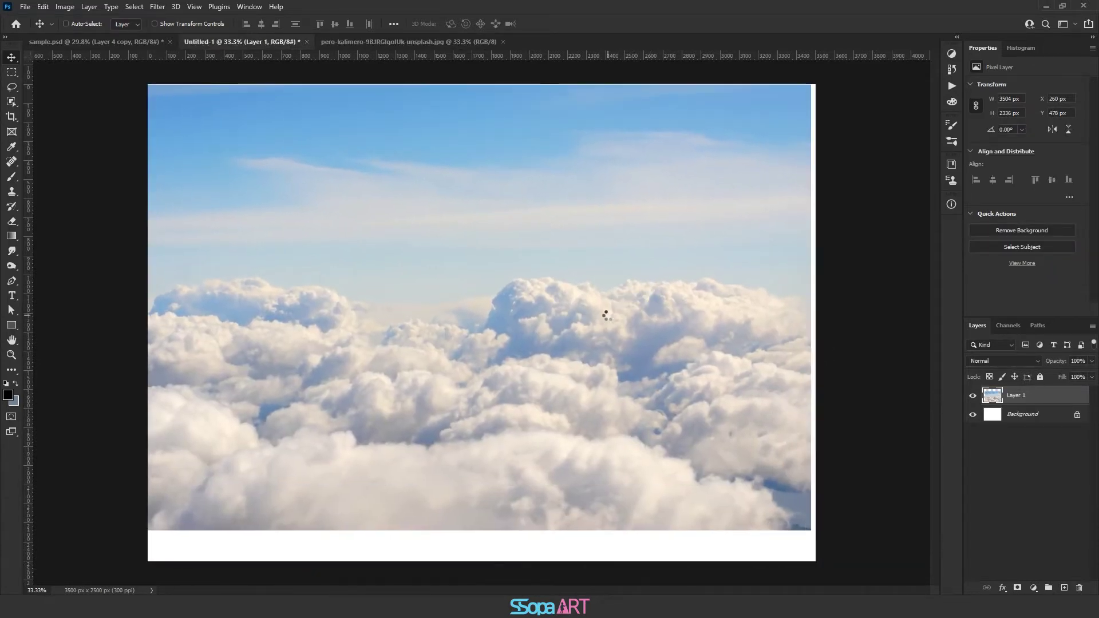
Scale the cloud layer up to span the canvas width, nudged slightly down.
key("ctrl+t")
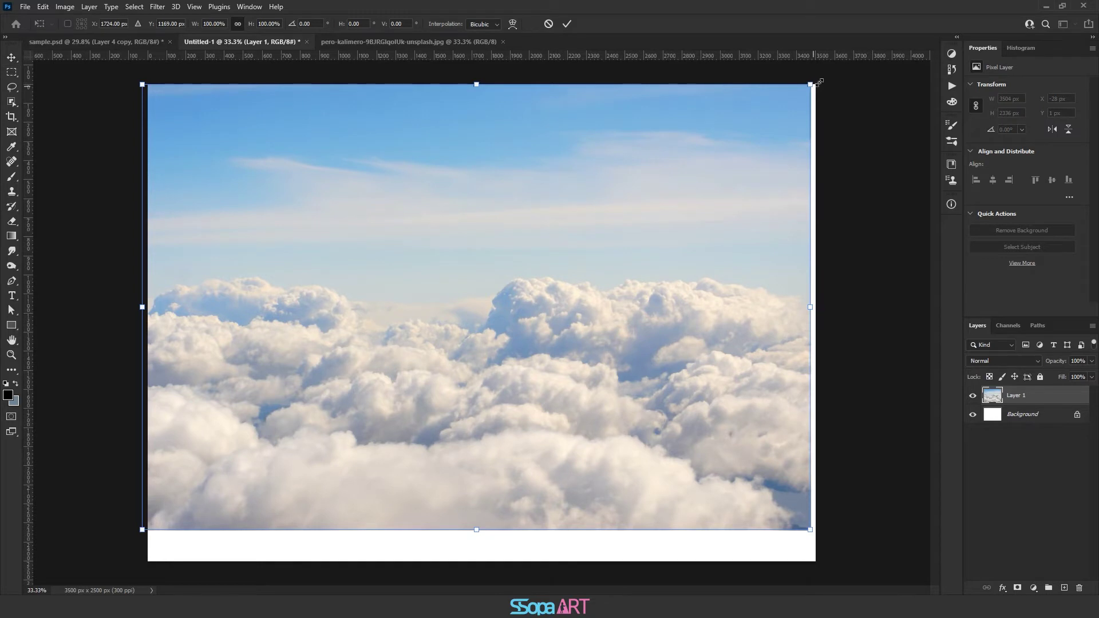
left_click_drag(771, 105, 817, 81)
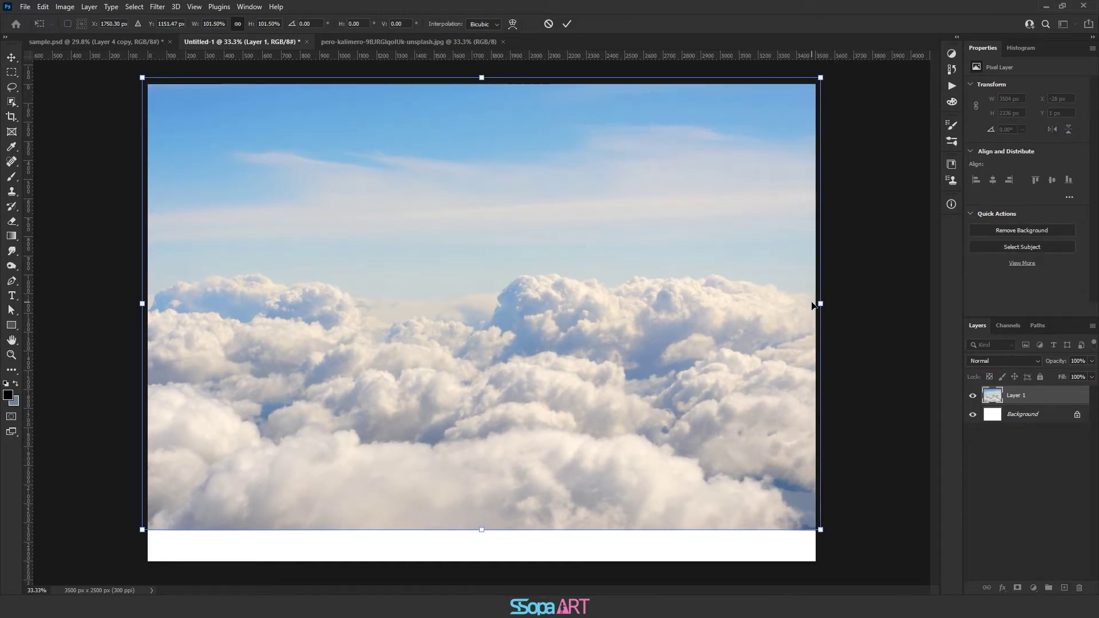
key("Down")
key("Down")
key("Down")
key("Down")
key("Down")
key("Down")
key("Return")
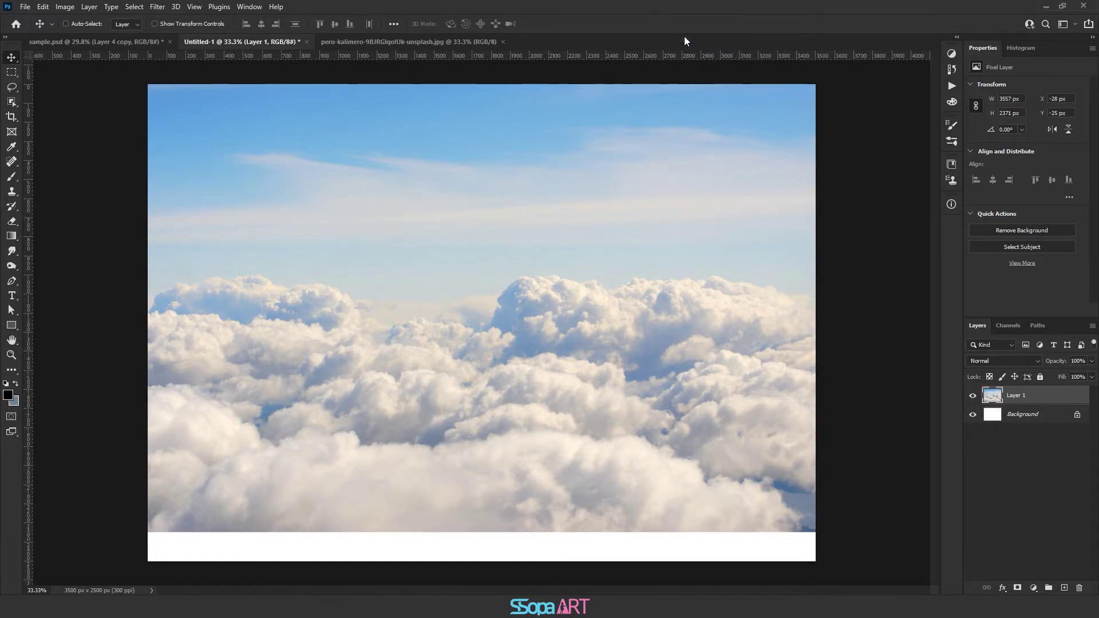
key("p")
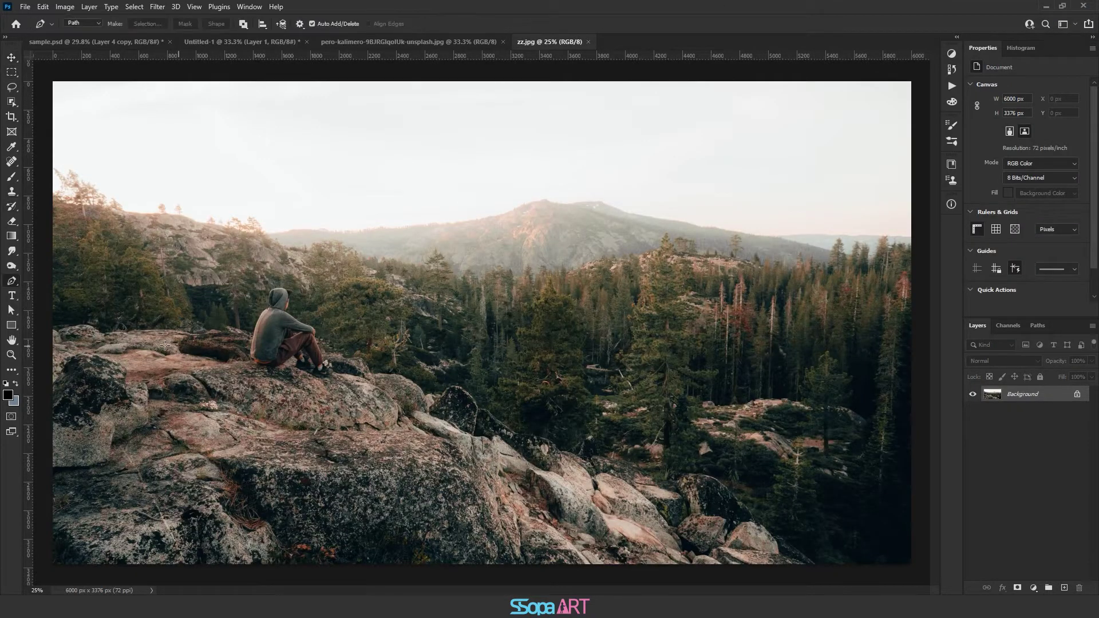
Zoom in and trace a pen path along the rock's top edge.
mouse_move(109, 329)
left_mouse_down()
mouse_move(112, 286)
mouse_move(218, 319)
left_mouse_up()
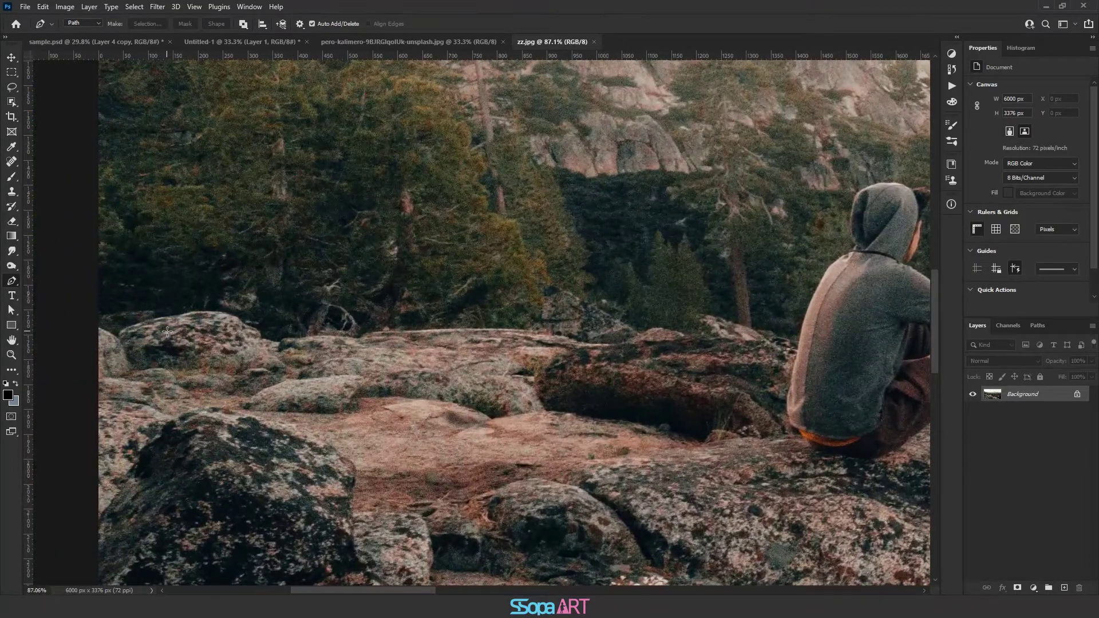
left_click_drag(104, 332, 164, 326)
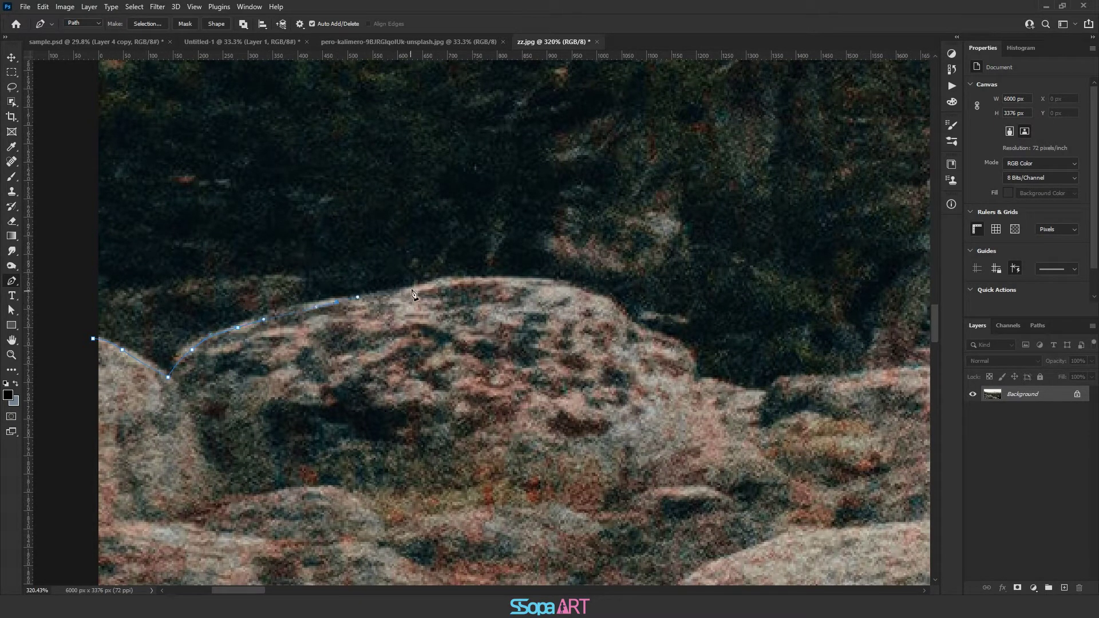
left_click_drag(707, 392, 486, 439)
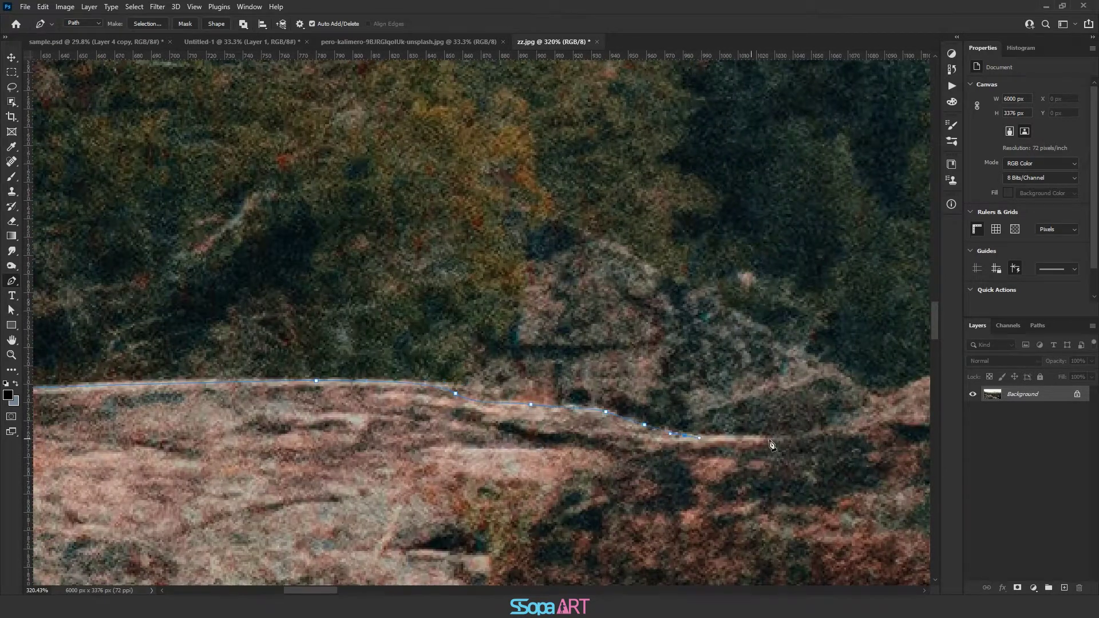
left_click(771, 445)
left_click(475, 299)
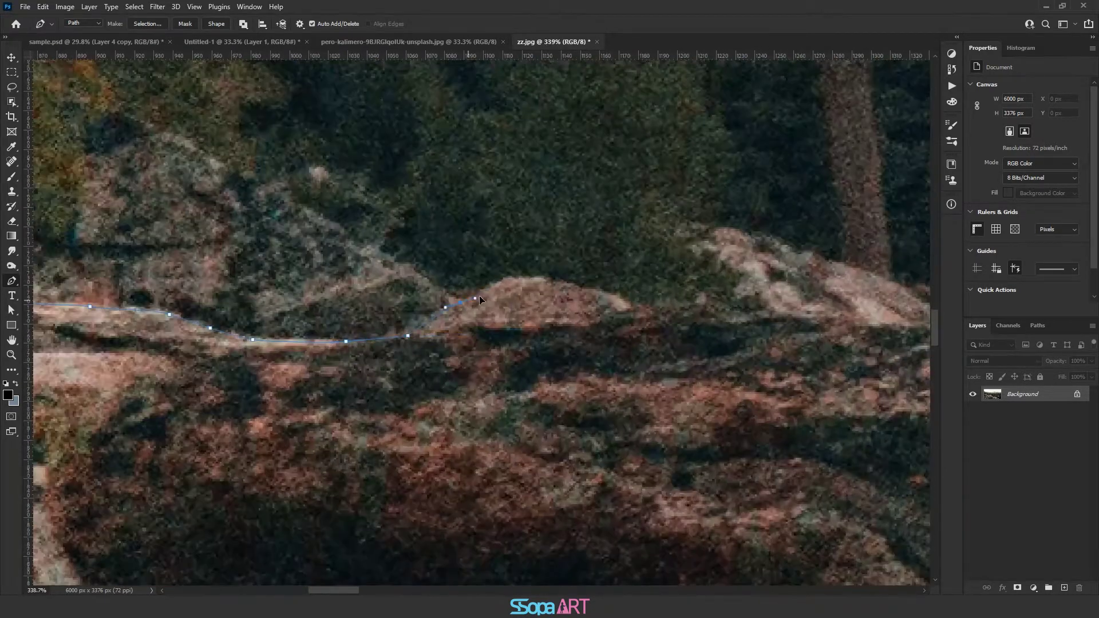
left_click(712, 320)
left_click(762, 322)
left_click(822, 324)
left_click(871, 326)
left_click_drag(859, 401, 351, 407)
left_click(497, 323)
Extend the pen path along the rocks and around their far slope.
left_click_drag(656, 112, 356, 397)
left_click(388, 333)
left_click(428, 296)
left_click(466, 281)
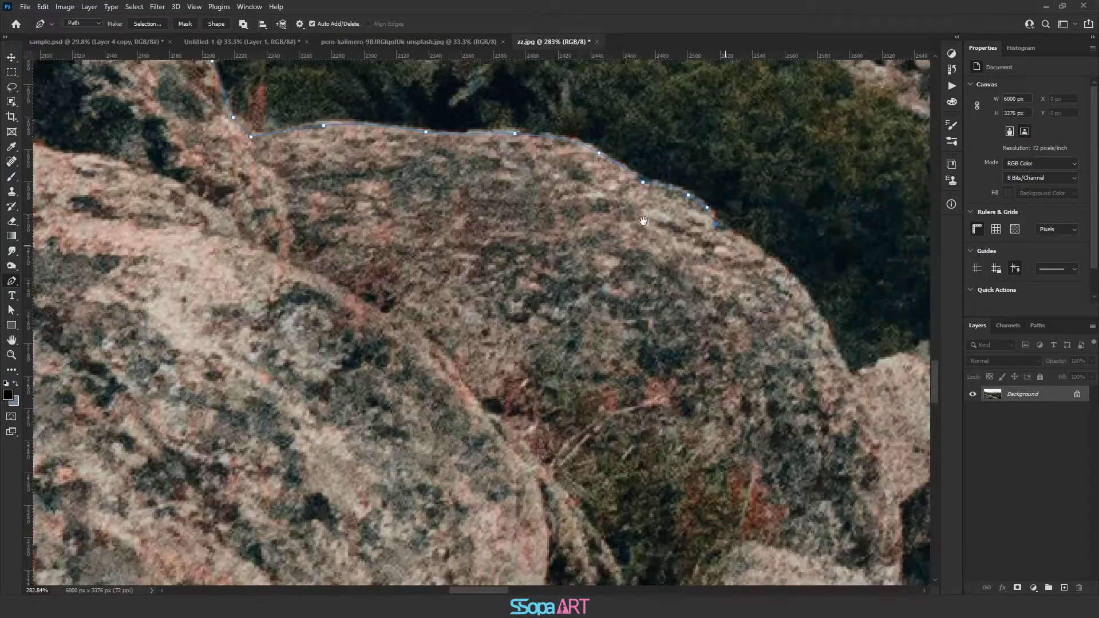
left_click_drag(643, 221, 329, 134)
left_click(492, 184)
left_click(537, 294)
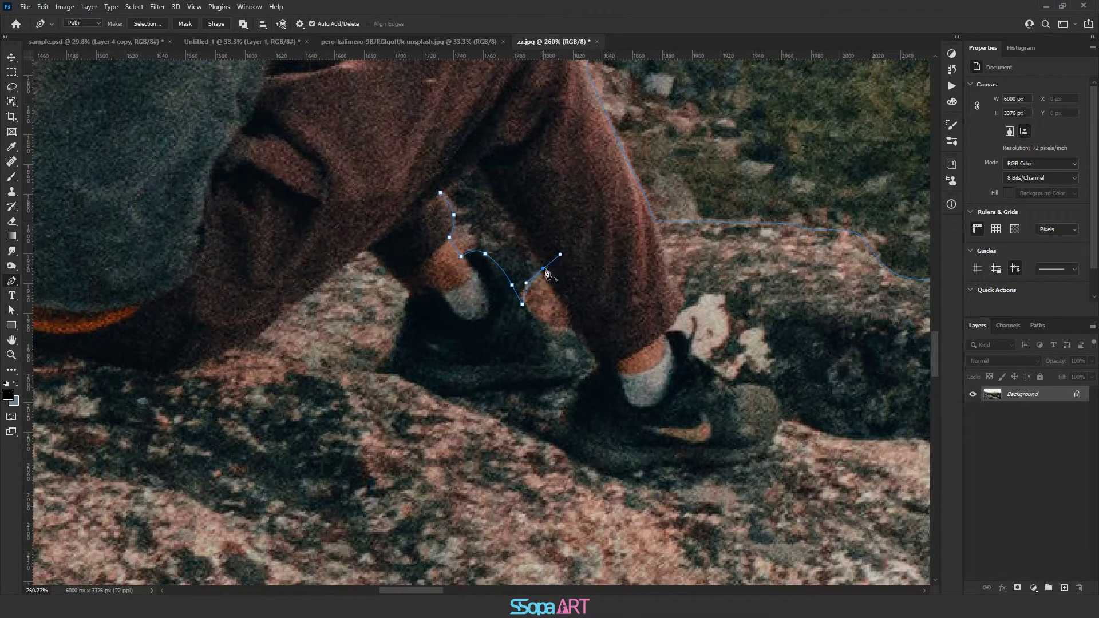
Bend the path around the man's leg and convert it to a selection.
left_click_drag(478, 137, 475, 139)
scroll(750, 433, "down", 5)
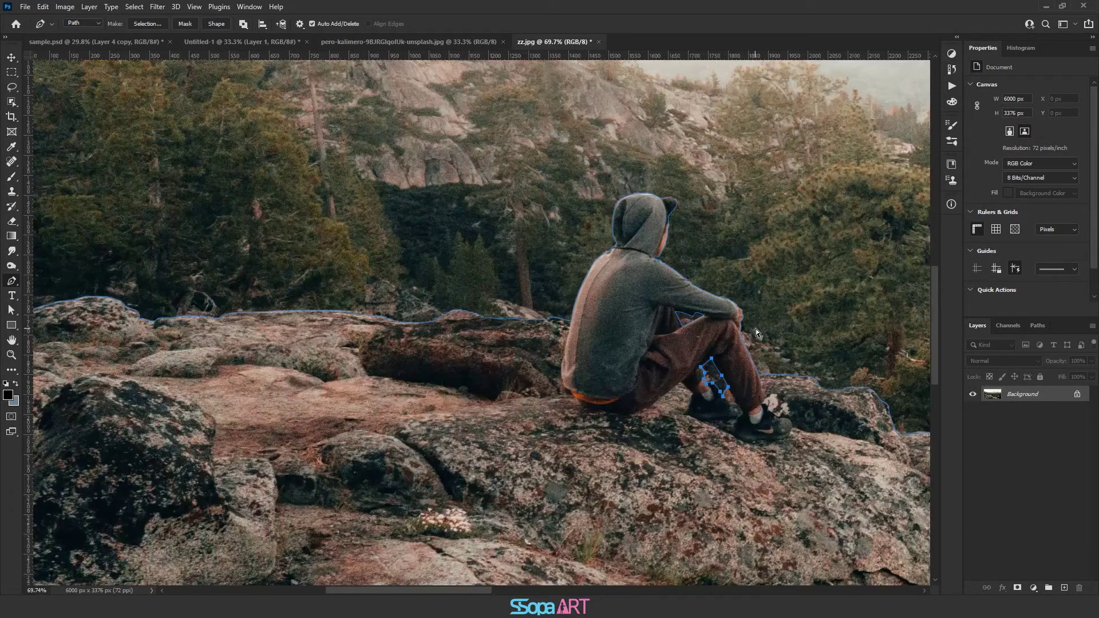
key("ctrl+Return")
key("v")
left_click(263, 42)
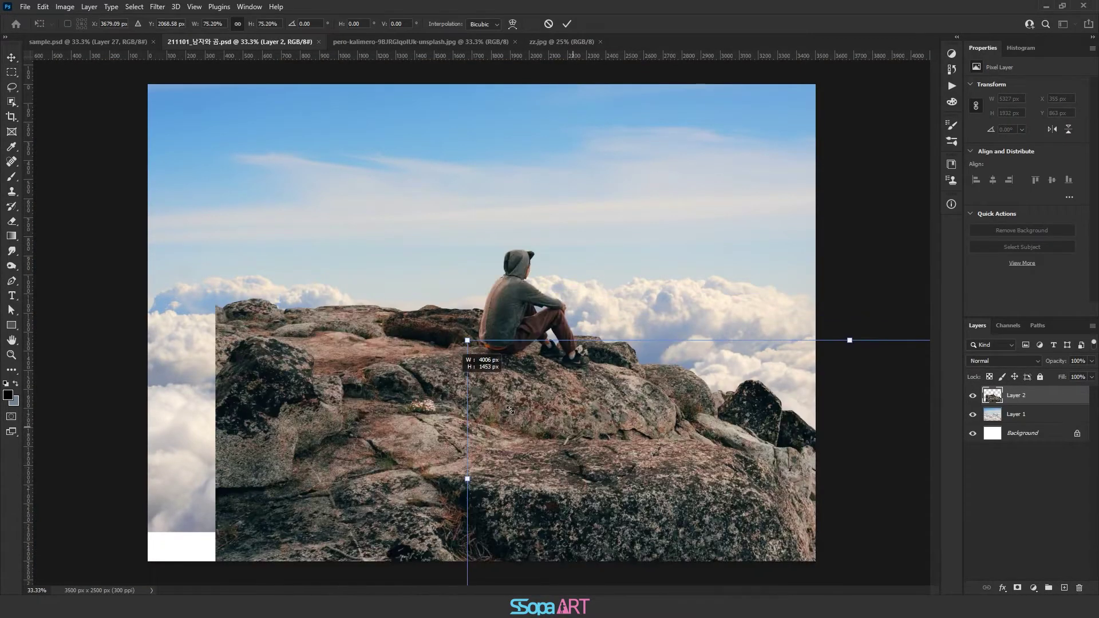
Shrink the rock layer into place, then duplicate it and hide the original.
left_click_drag(509, 410, 309, 297)
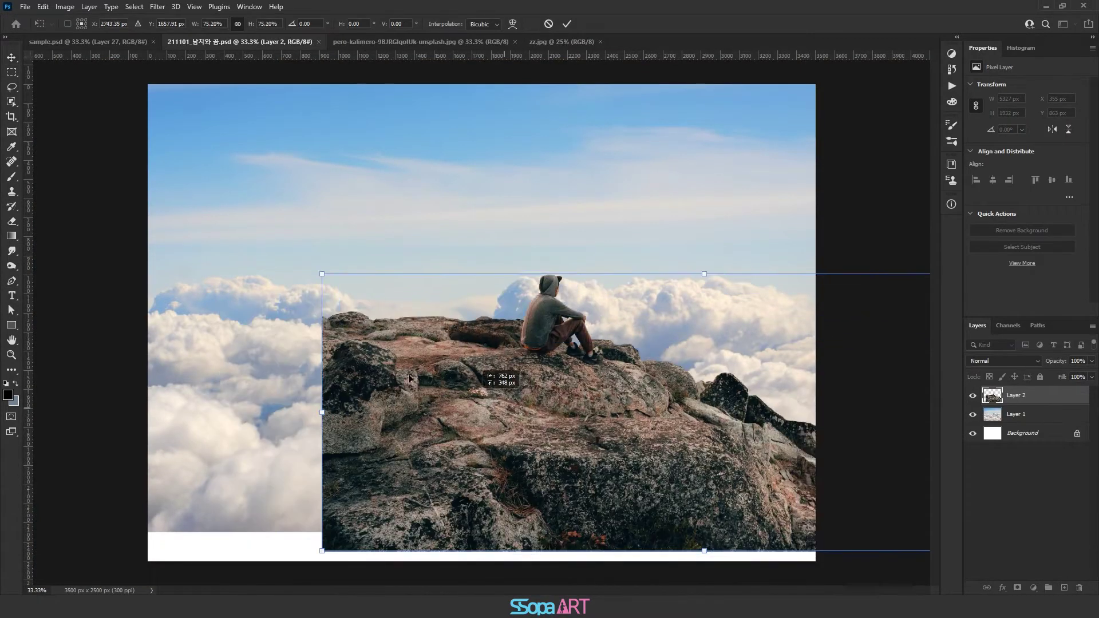
left_click_drag(432, 406, 551, 448)
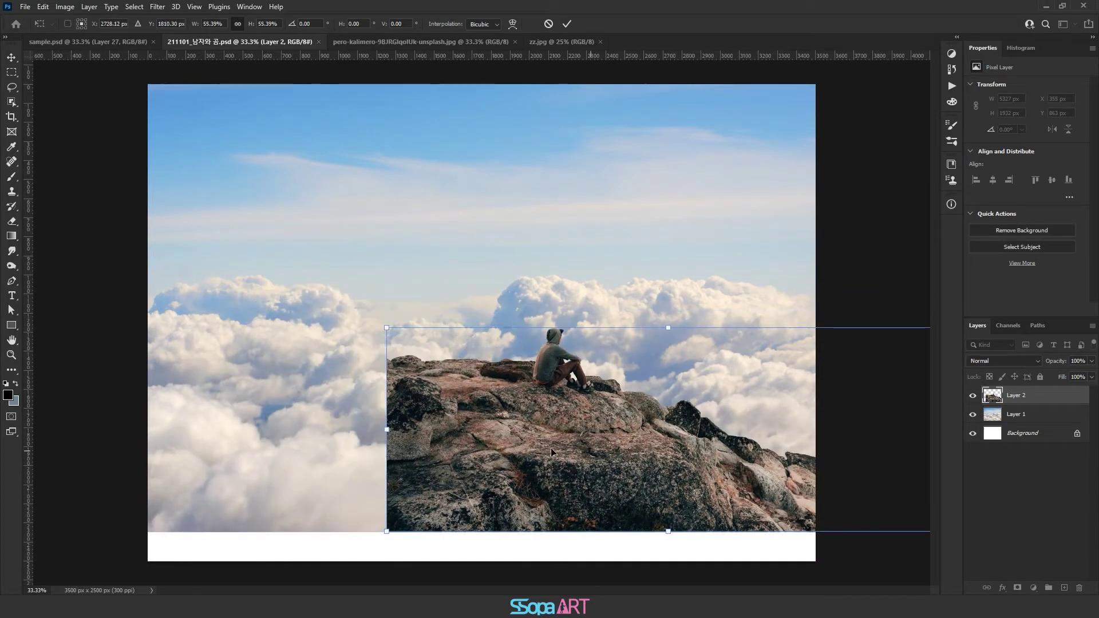
key("Return")
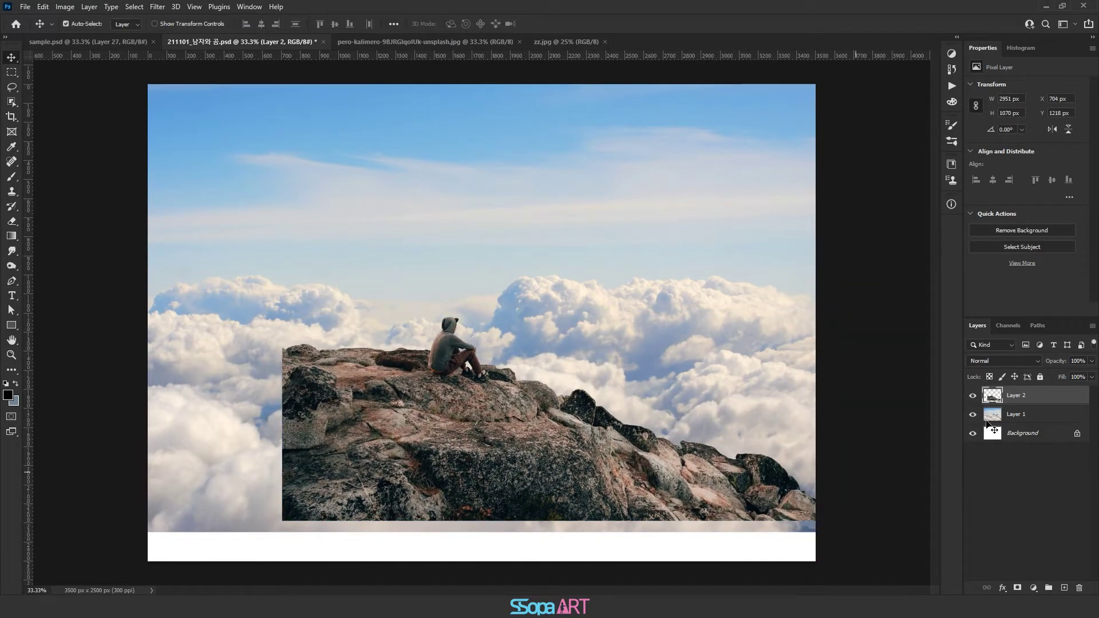
key("ctrl+j")
left_click(972, 414)
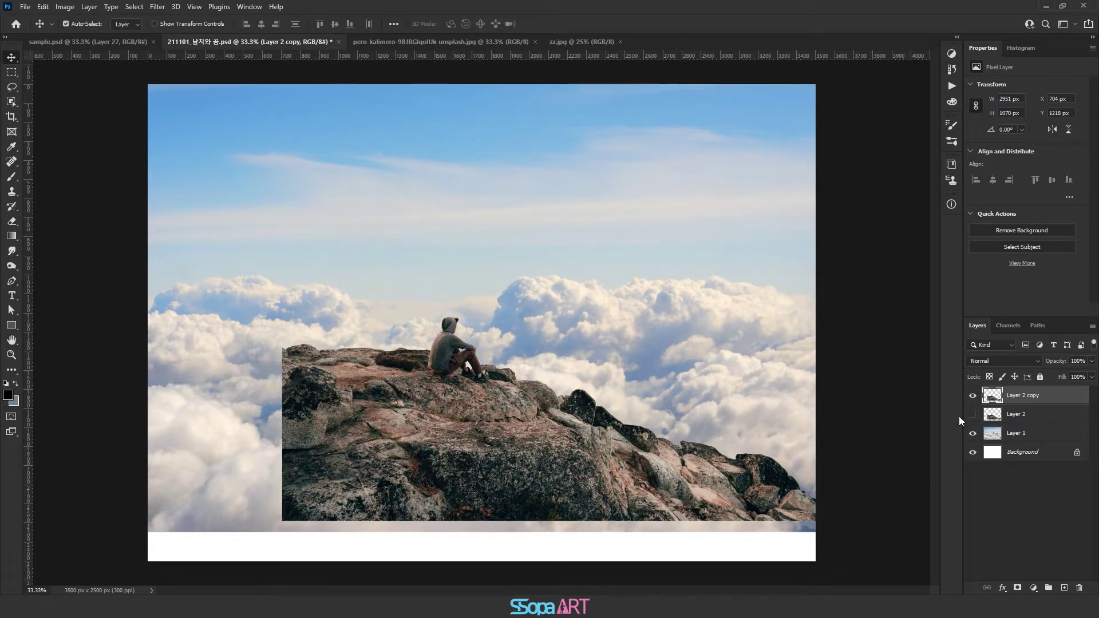
Flip the rock copy horizontally, move it lower right and scale it down.
key("ctrl+t")
right_click(516, 384)
left_click(566, 367)
left_click_drag(699, 421, 683, 464)
left_click_drag(267, 359, 318, 373)
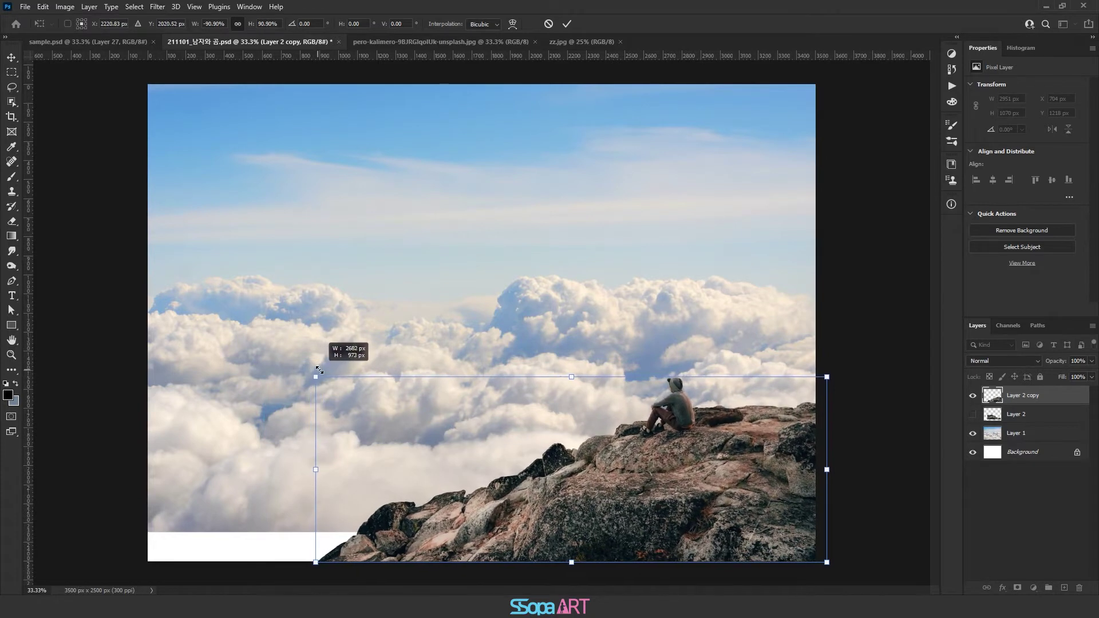
key("Return")
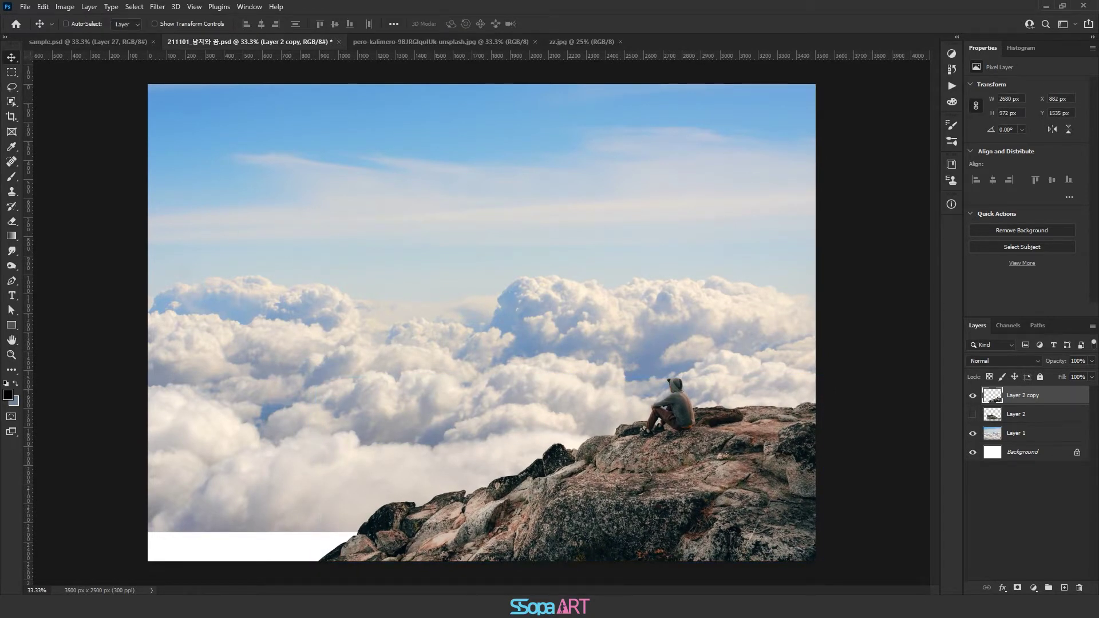
Fine-tune the flipped rocks to about 95% size, then open the bear photo.
key("ctrl+t")
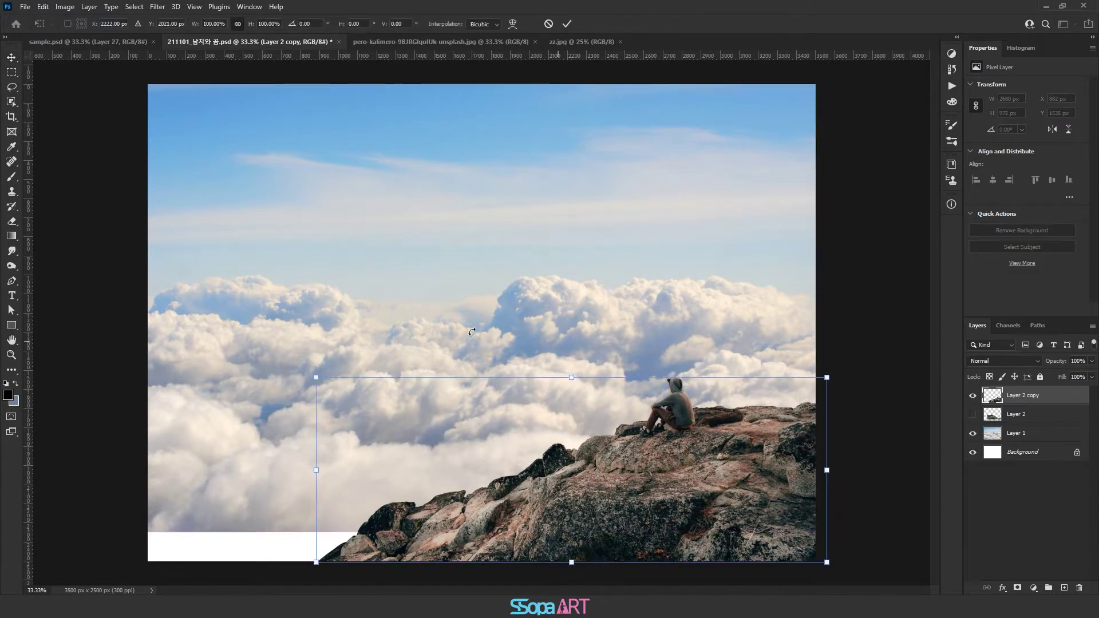
left_click_drag(577, 420, 623, 437)
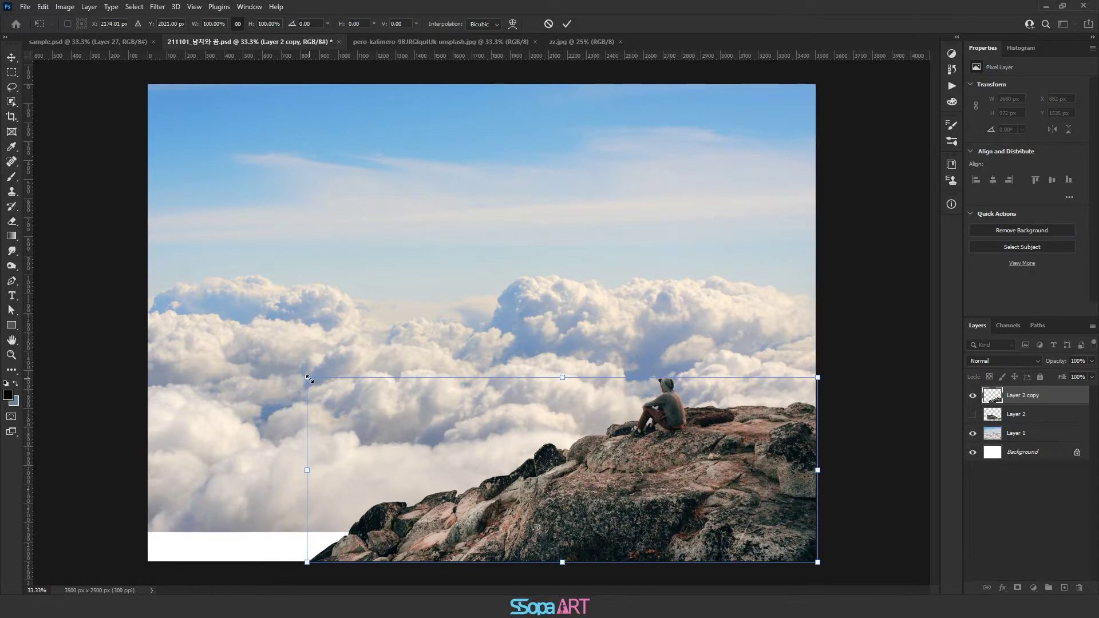
left_click_drag(308, 379, 332, 386)
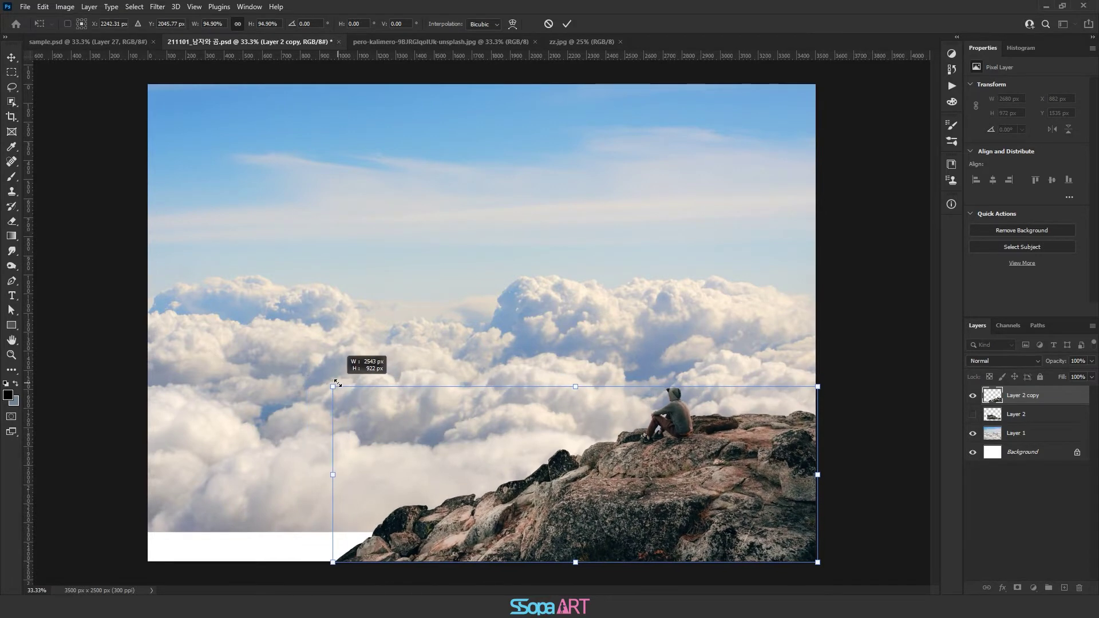
key("Return")
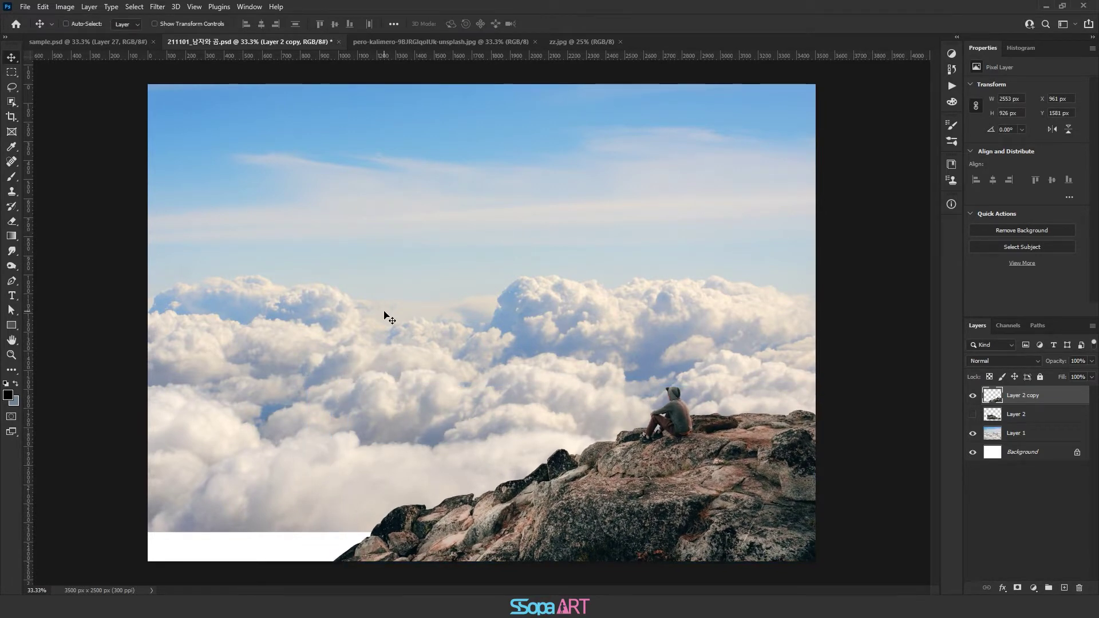
left_click_drag(806, 74, 764, 43)
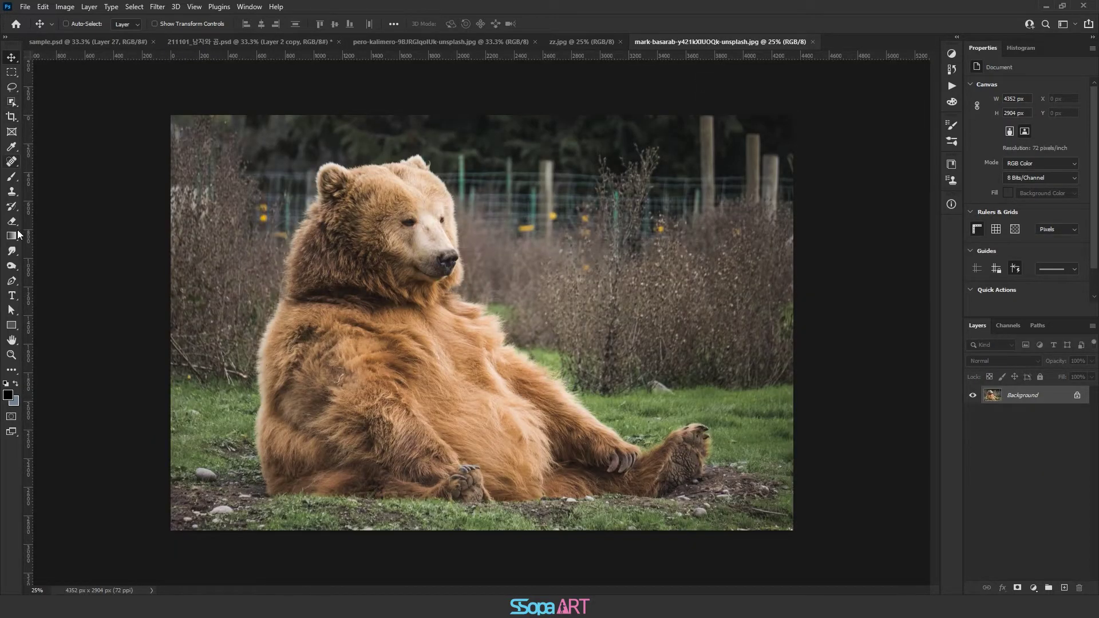
Lasso around the sitting bear and add a layer mask to hide the meadow.
left_click(14, 88)
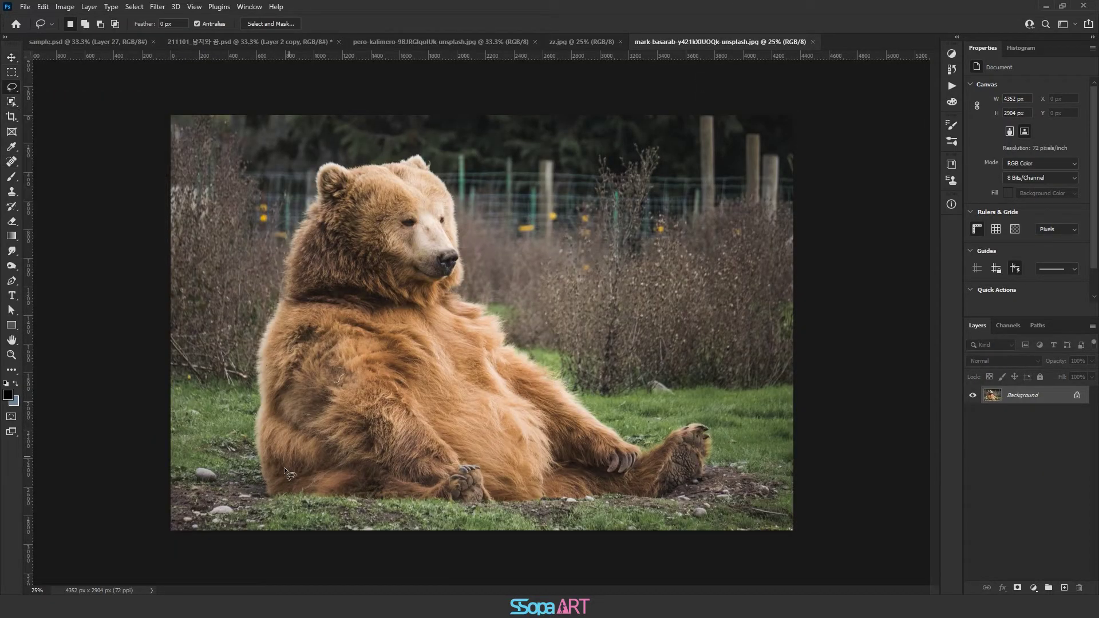
left_click_drag(316, 432, 350, 454)
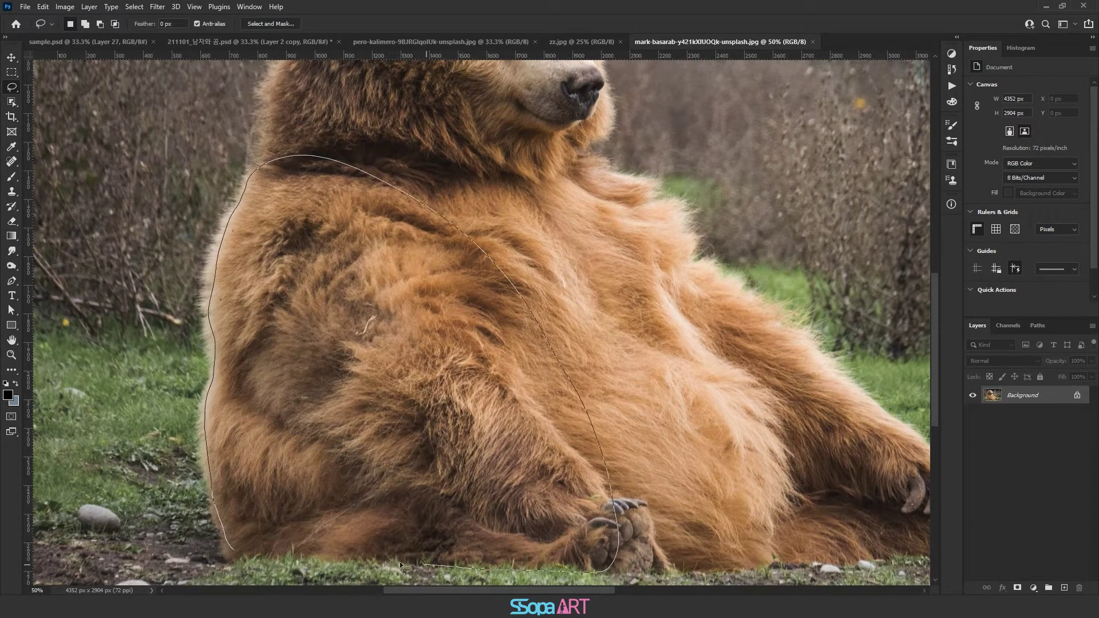
left_click_drag(239, 201, 218, 335)
left_click_drag(264, 209, 450, 551)
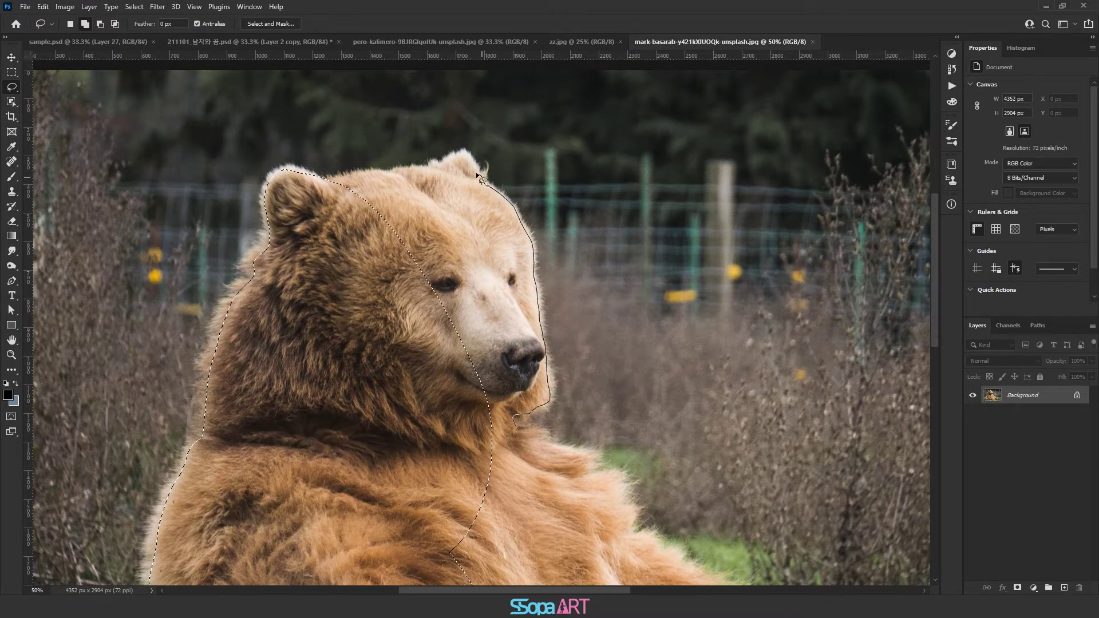
left_click_drag(512, 416, 183, 142)
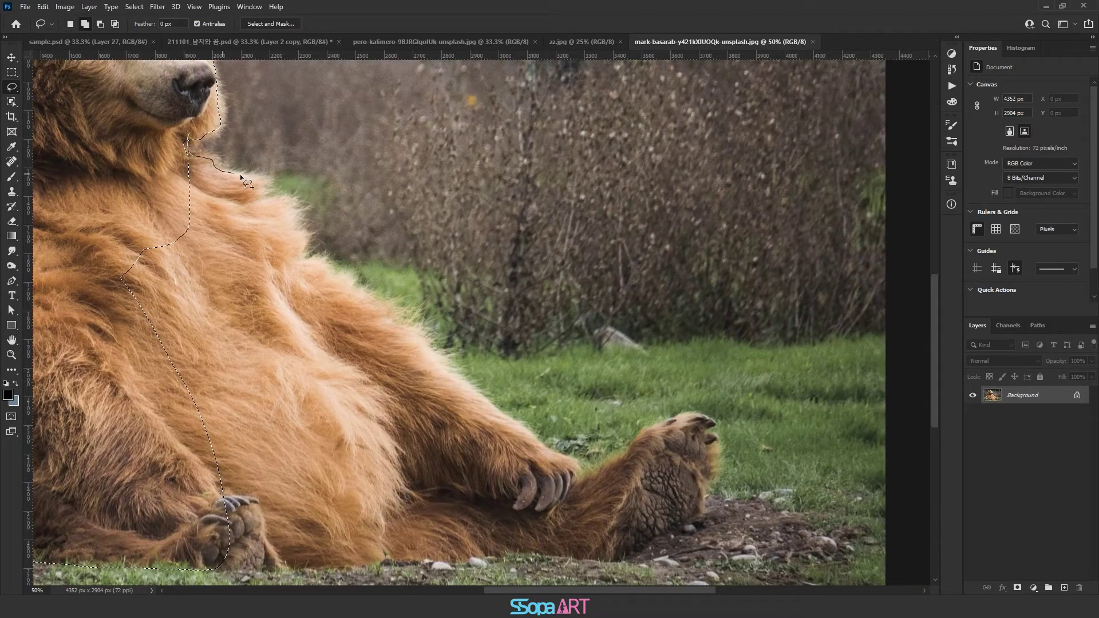
left_click_drag(448, 558, 218, 569)
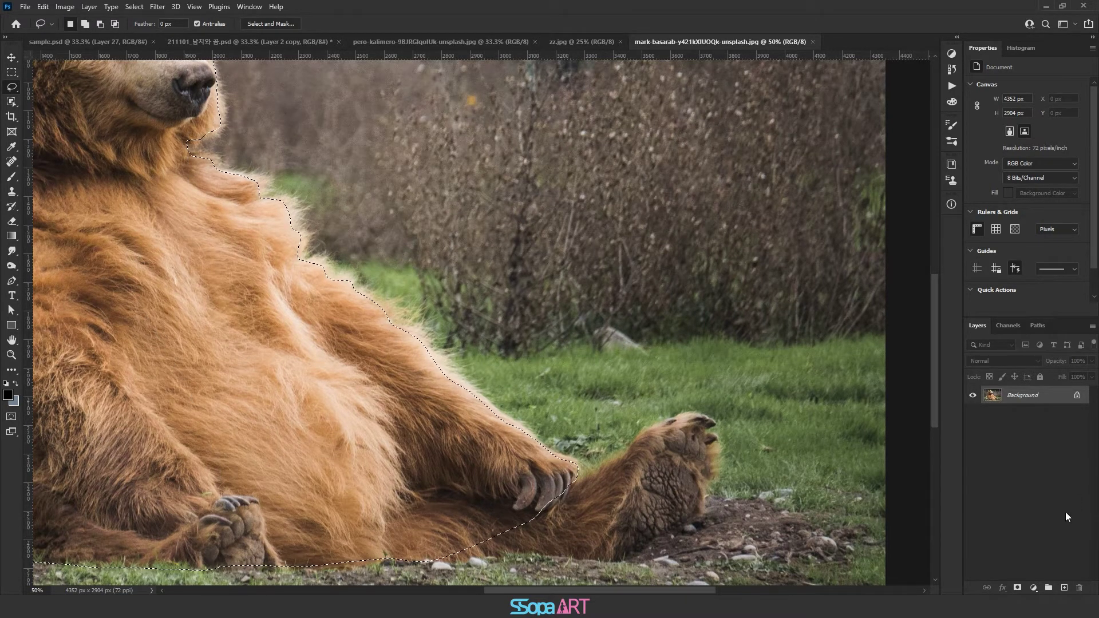
left_click(1018, 588)
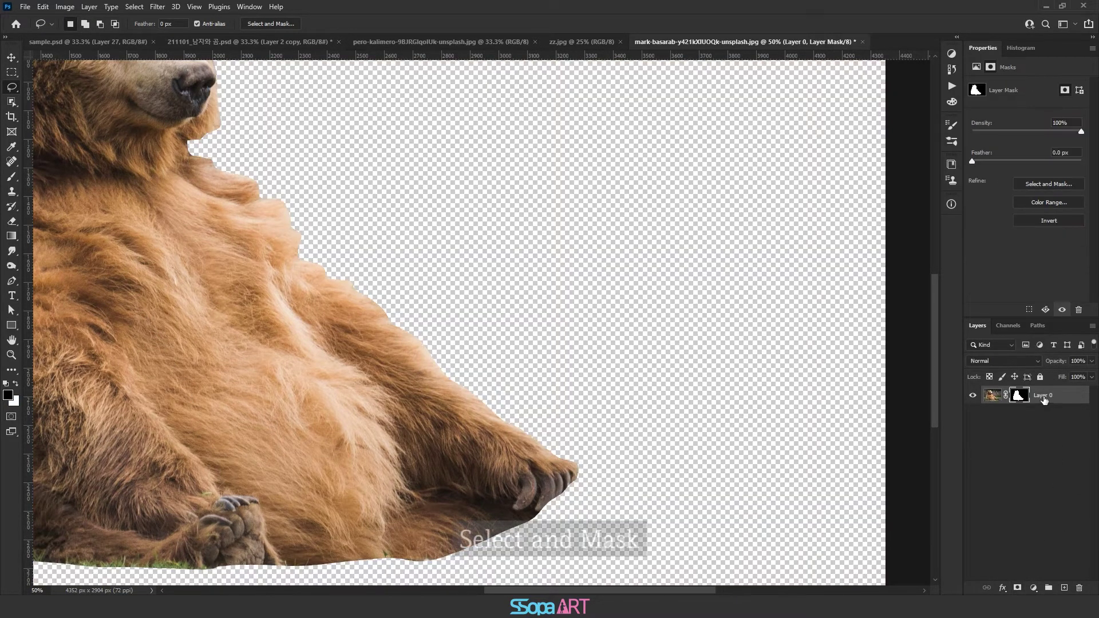
right_click(1020, 395)
left_click(996, 480)
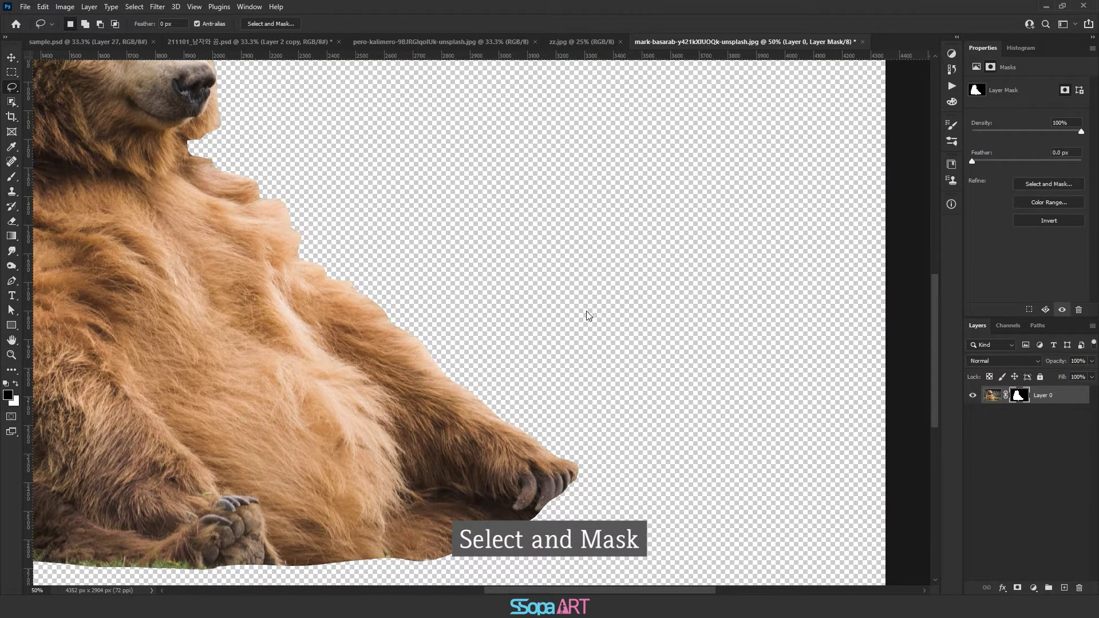
Refine-brush the bear's left side, neck, ear and right edge, removing green fringe, then apply.
mouse_move(269, 286)
left_mouse_down()
mouse_move(424, 271)
mouse_move(554, 315)
left_mouse_up()
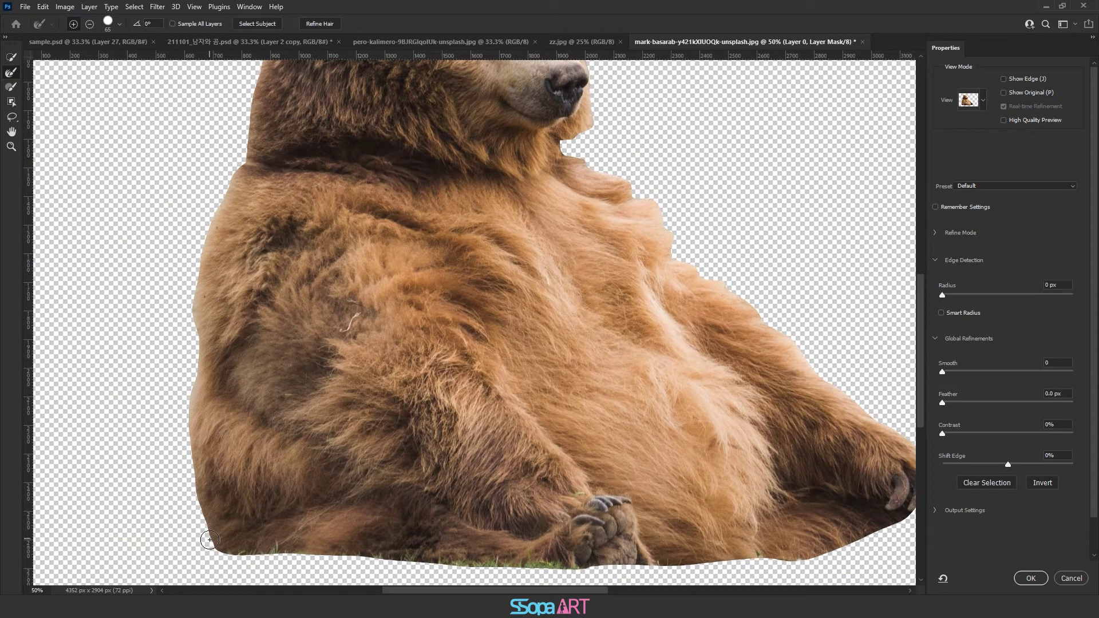
mouse_move(207, 540)
left_mouse_down()
mouse_move(184, 409)
mouse_move(204, 222)
left_mouse_up()
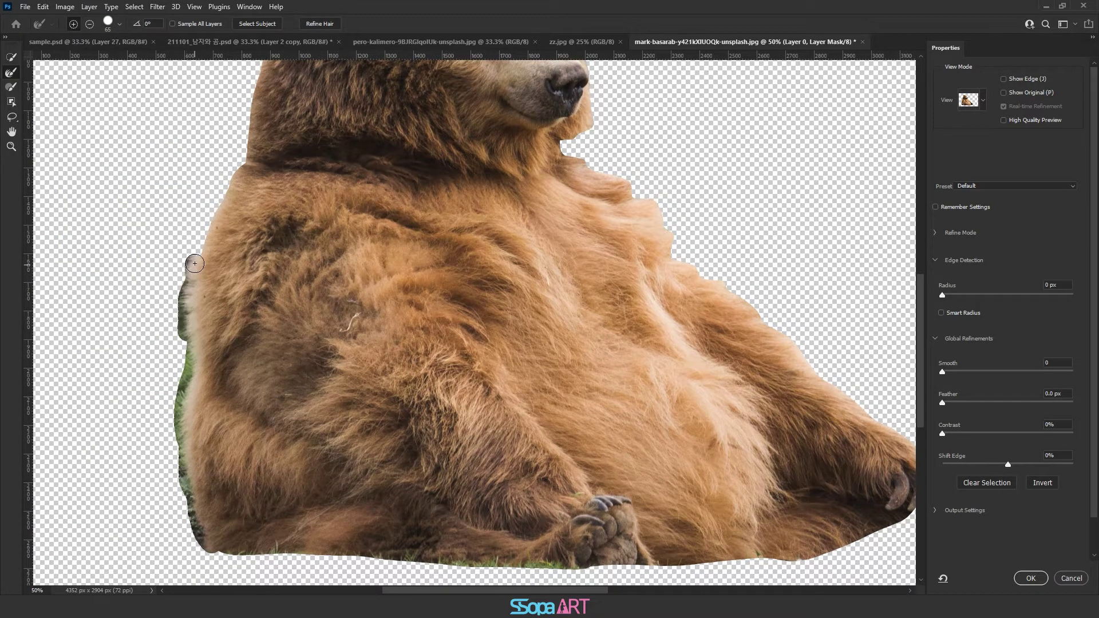
left_click_drag(204, 222, 243, 146)
left_click_drag(271, 287, 295, 528)
mouse_move(341, 134)
left_mouse_down()
mouse_move(335, 206)
mouse_move(263, 353)
mouse_move(304, 246)
left_mouse_up()
left_click_drag(493, 150, 352, 164)
mouse_move(202, 154)
left_mouse_down()
mouse_move(461, 241)
mouse_move(523, 449)
mouse_move(319, 166)
mouse_move(353, 189)
mouse_move(385, 245)
mouse_move(524, 359)
left_mouse_up()
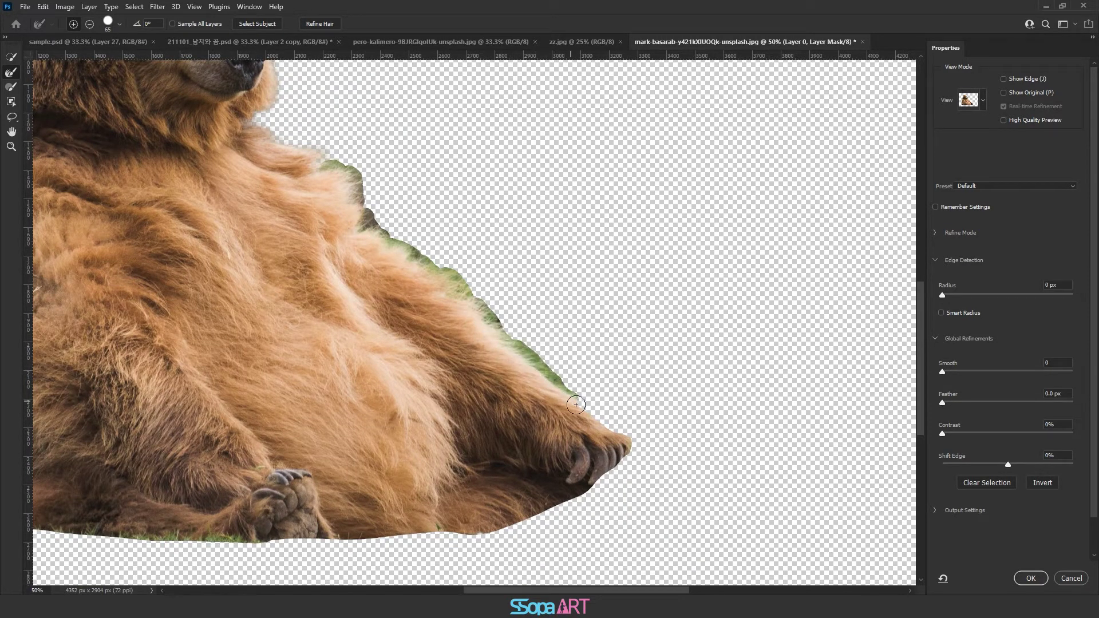
left_click_drag(608, 443, 613, 441)
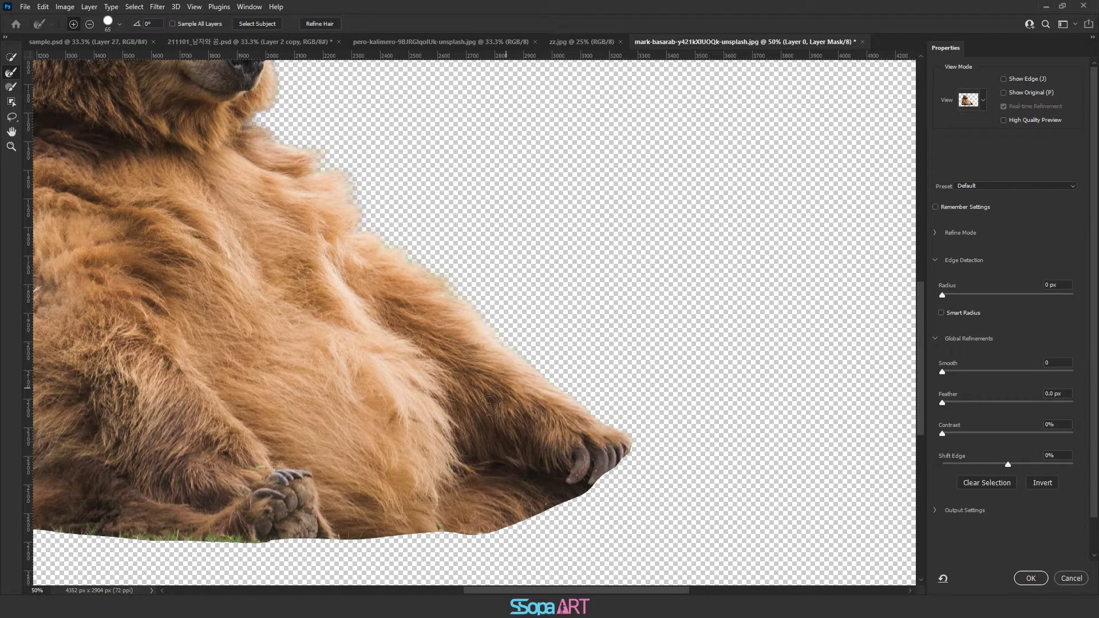
left_click_drag(455, 267, 576, 346)
left_click_drag(518, 248, 591, 348)
left_click_drag(545, 297, 585, 349)
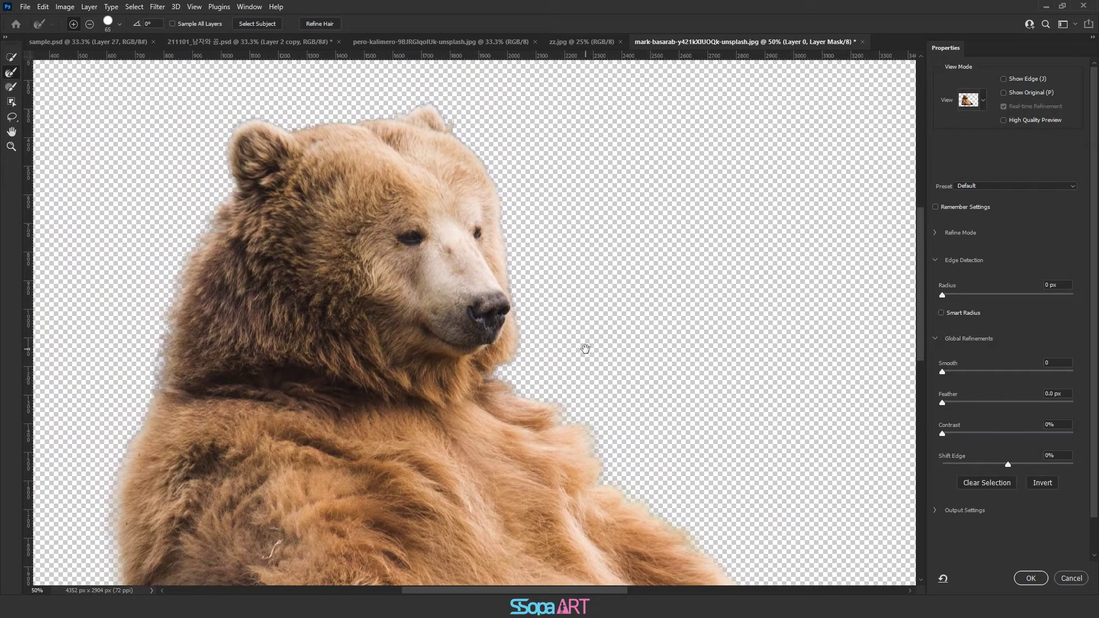
left_click(1031, 578)
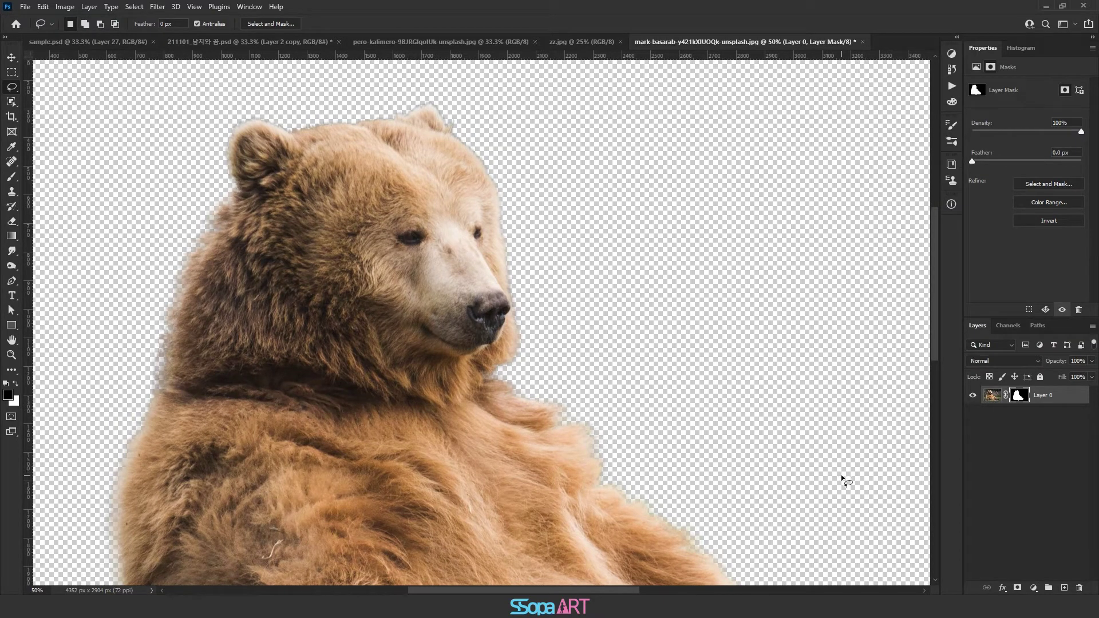
Convert the bear layer to a smart object and place it beside the hiker's ledge.
right_click(1025, 398)
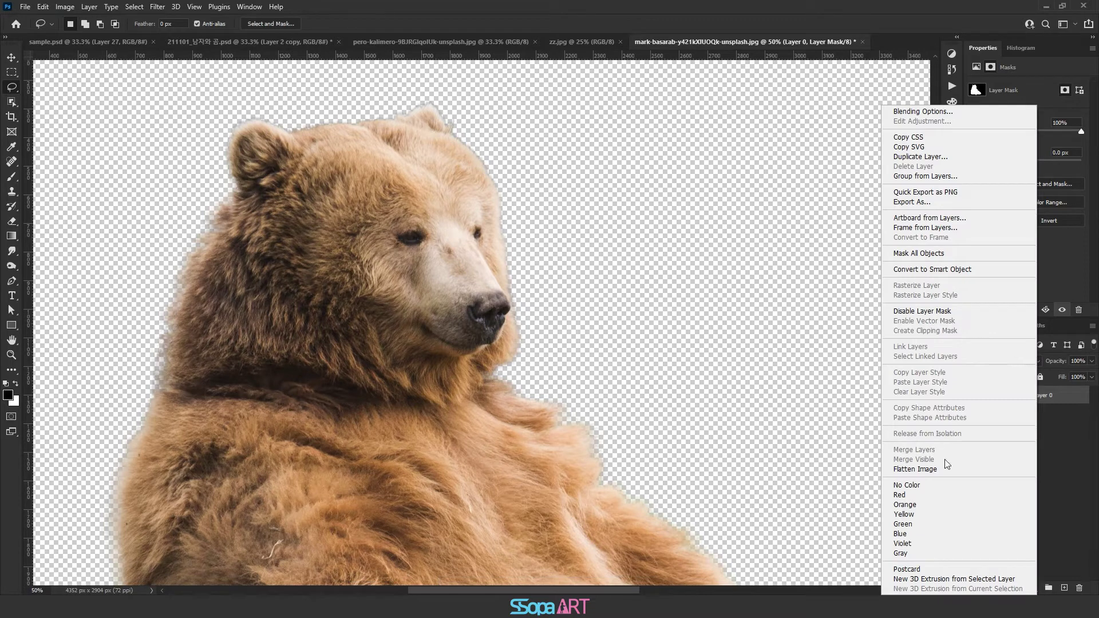
left_click(950, 269)
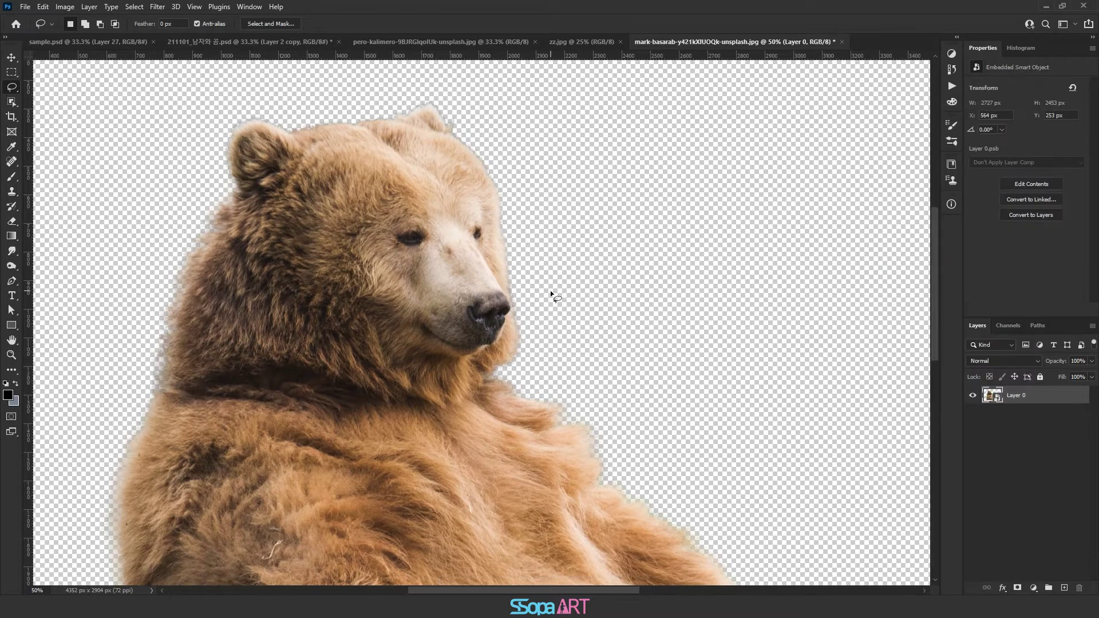
left_click(12, 58)
left_click_drag(349, 252, 480, 402)
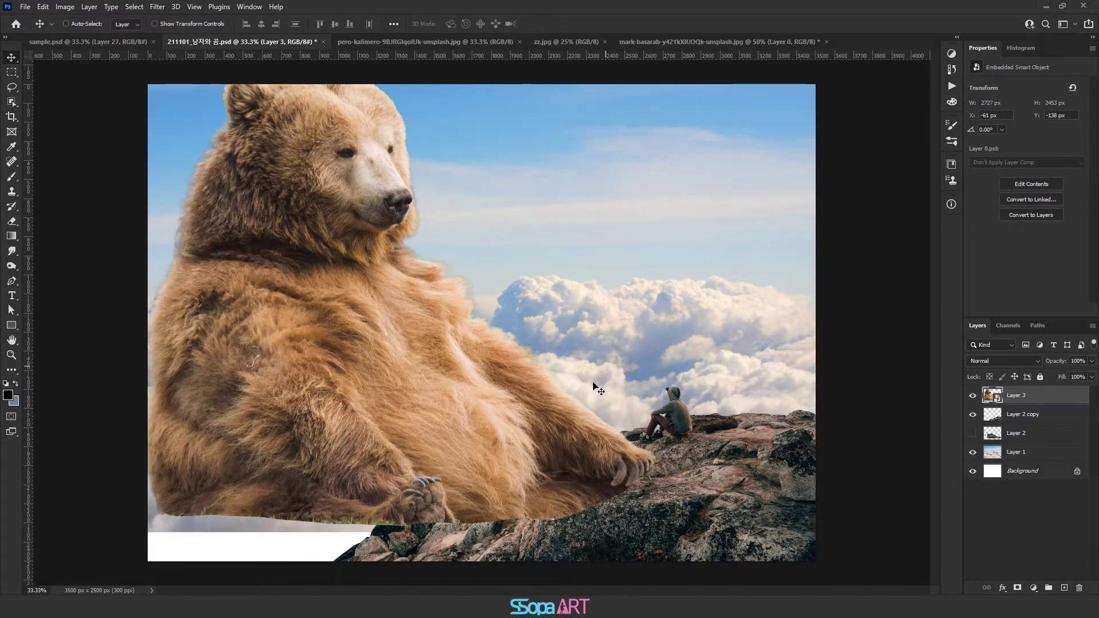
left_click_drag(550, 394, 522, 392)
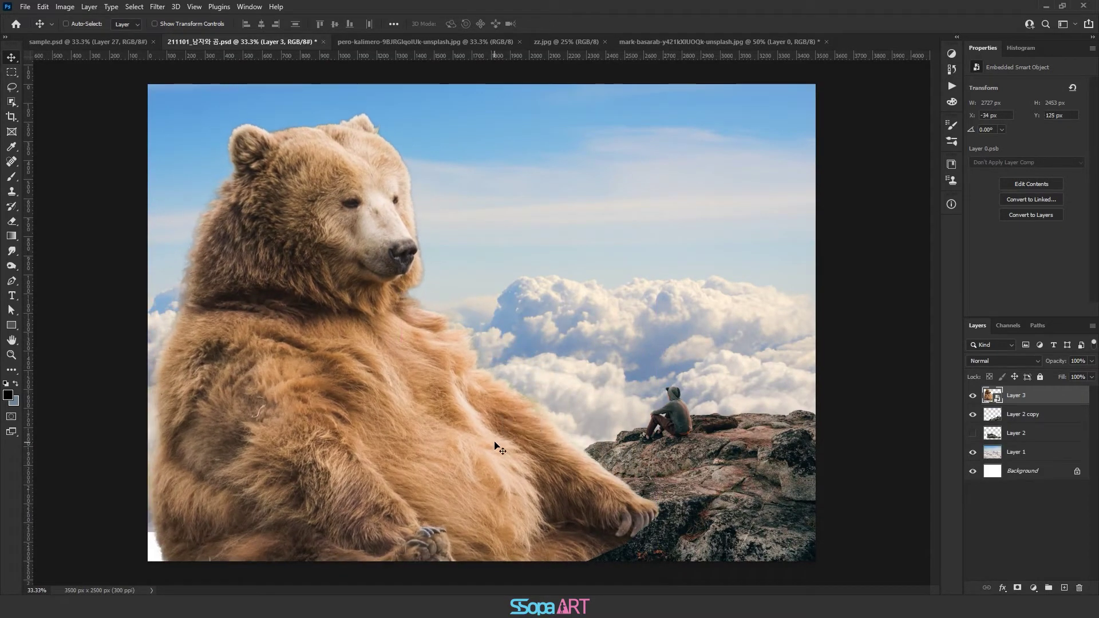
Duplicate the bear, hide the original, rasterize the copy and put it beneath the rock layer.
key("ctrl+t")
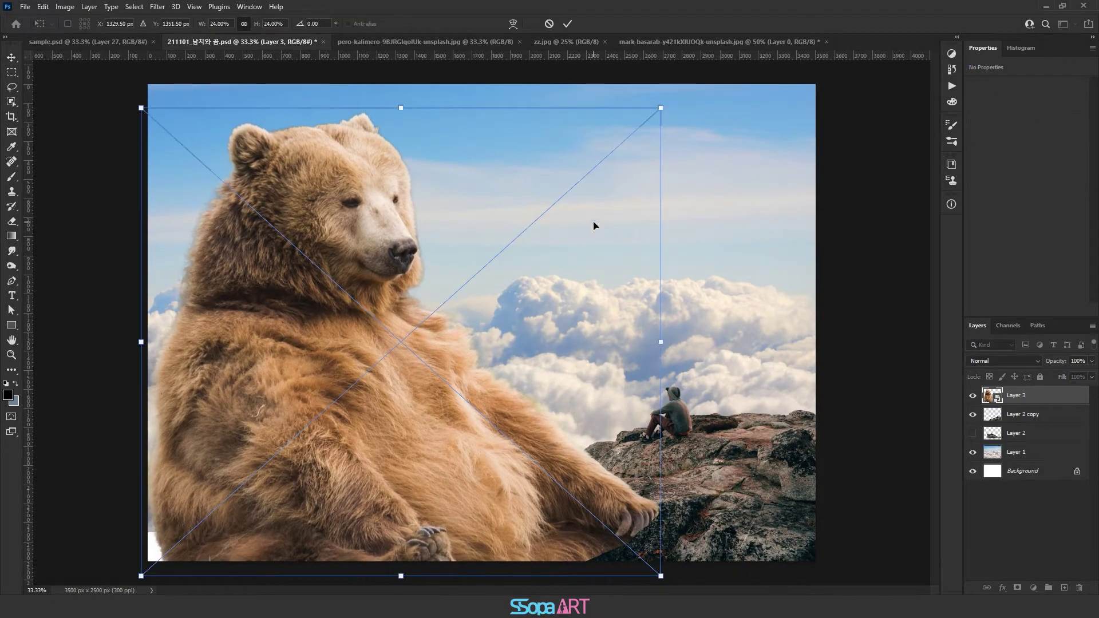
key("Return")
left_click_drag(1016, 395, 1064, 588)
left_click(973, 414)
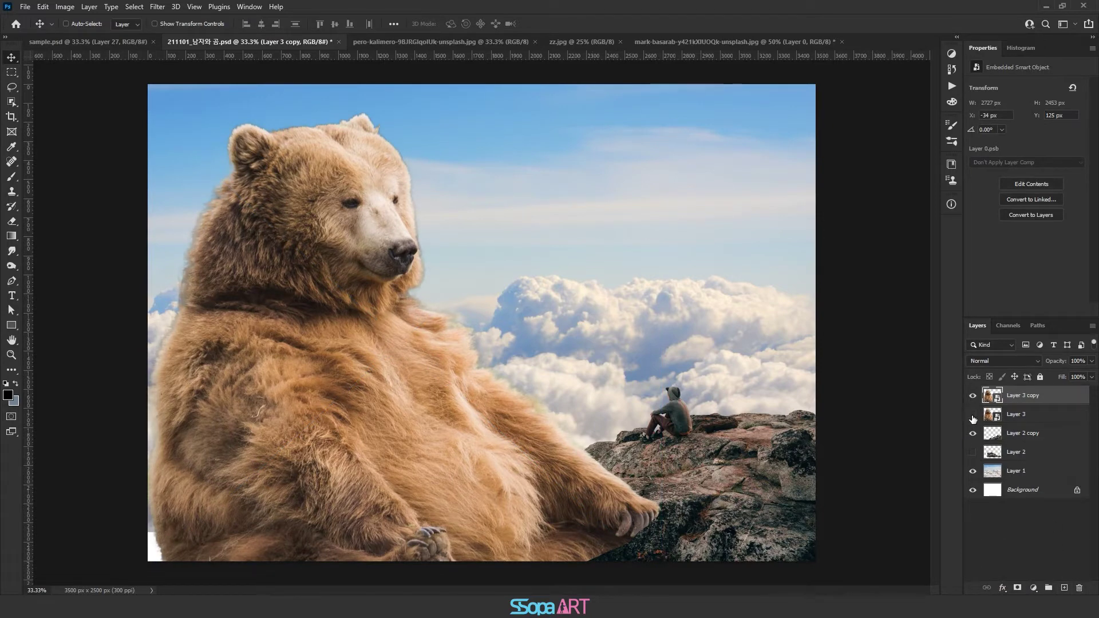
right_click(1011, 396)
left_click(996, 309)
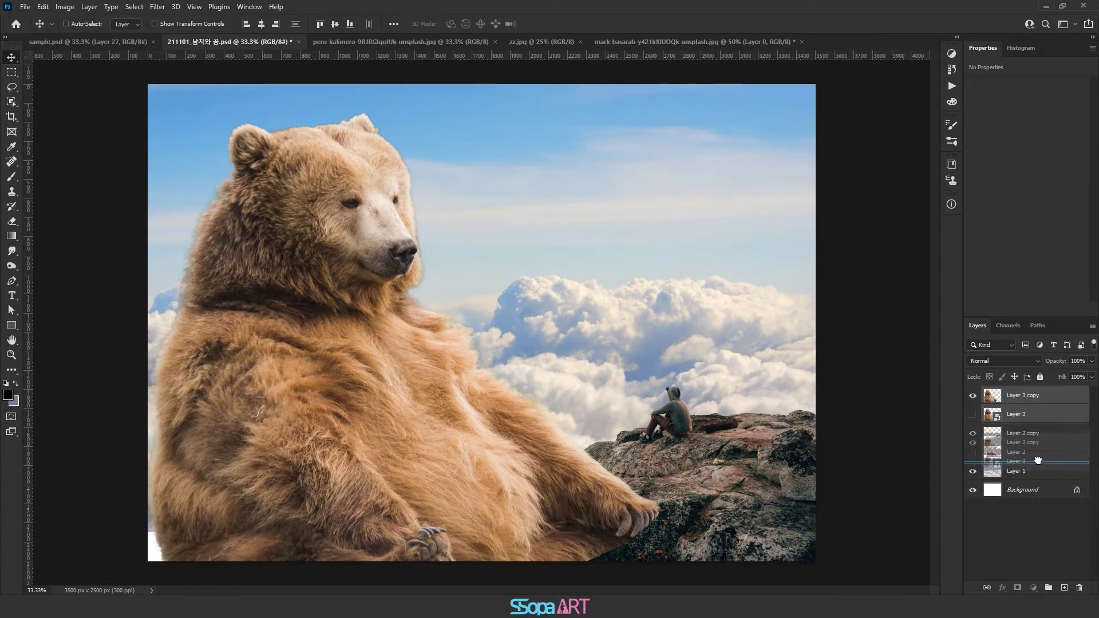
left_click_drag(1024, 396, 1018, 462)
mouse_move(488, 282)
left_mouse_down()
mouse_move(510, 297)
mouse_move(502, 308)
left_mouse_up()
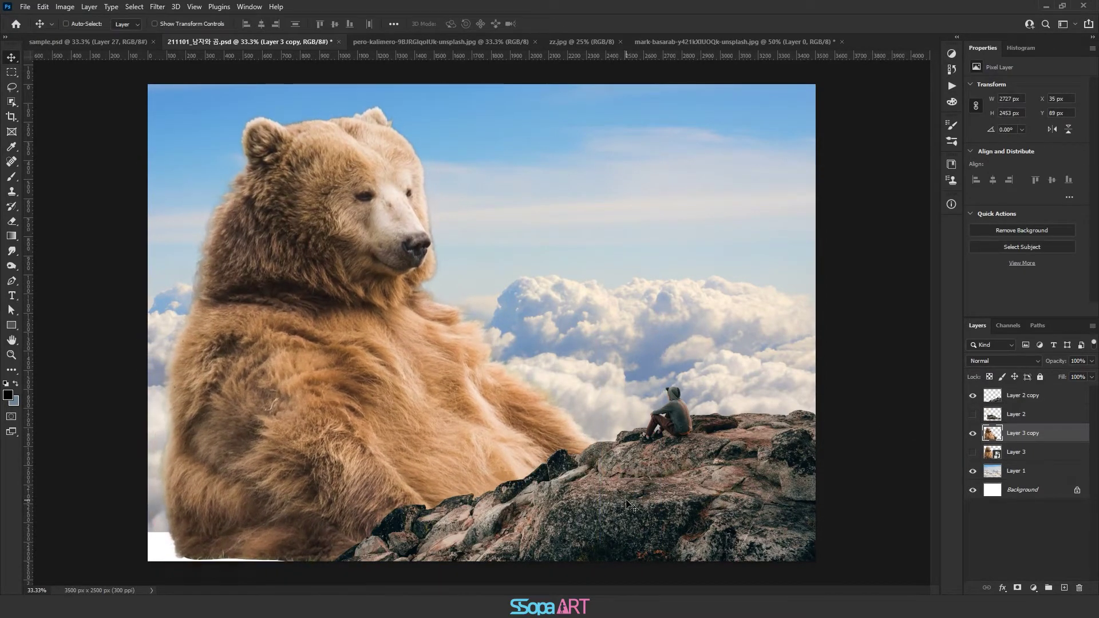
Shrink the rock layer slightly and nudge it down and right.
left_click(1023, 395)
key("ctrl+t")
left_click_drag(332, 387, 366, 398)
key("Return")
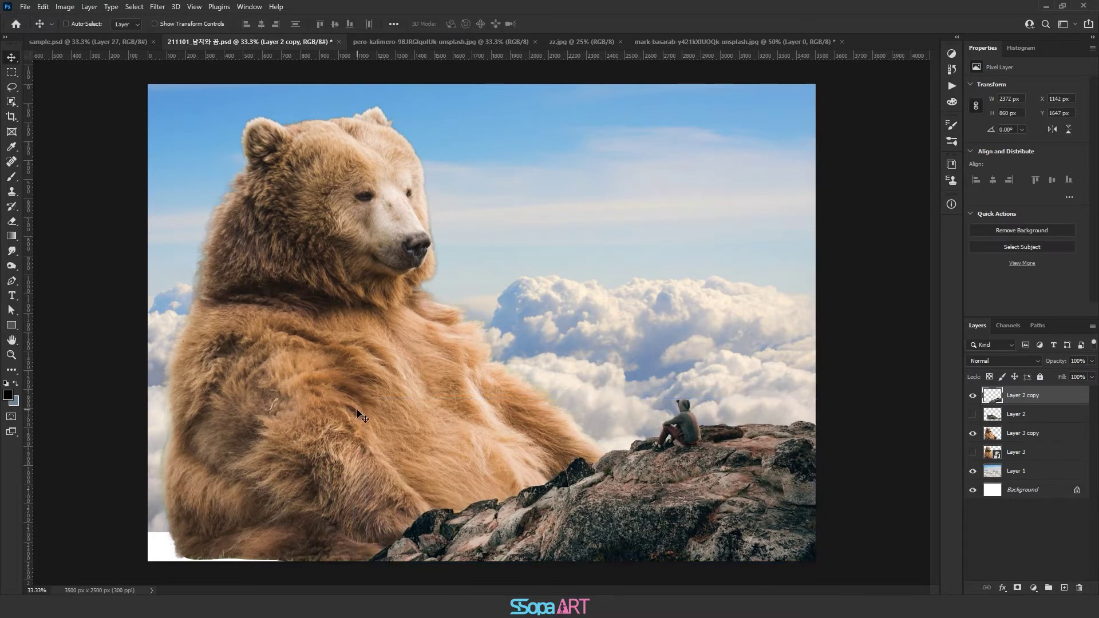
left_click_drag(710, 399, 723, 413)
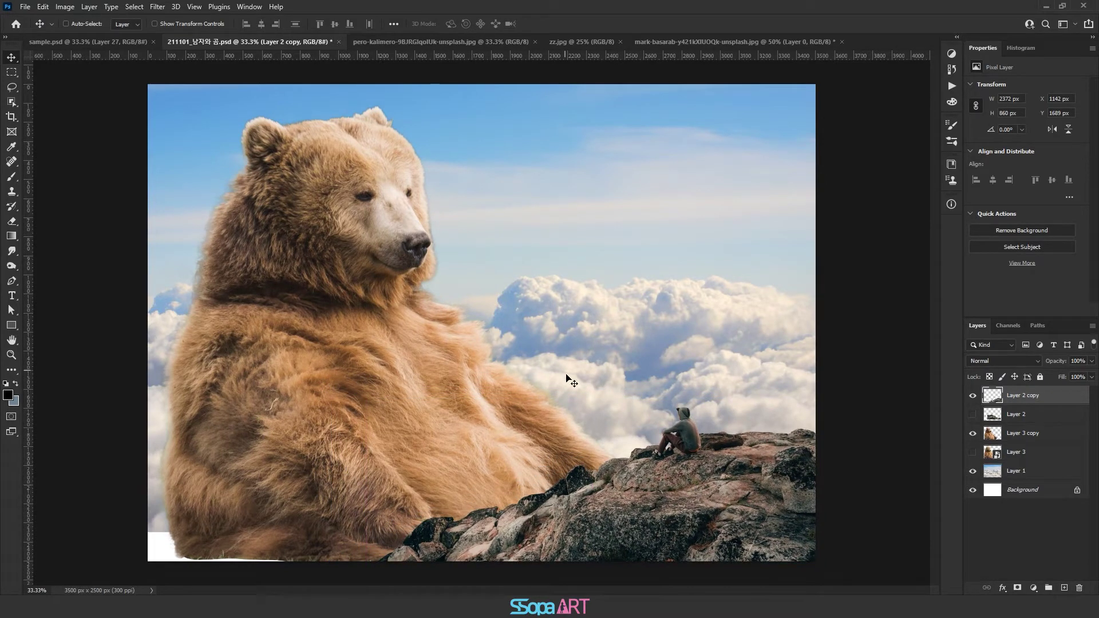
key("ctrl+t")
left_click_drag(700, 462, 699, 469)
key("Return")
Scale the bear copy down in several small passes and nudge it up and left.
left_click(1025, 432)
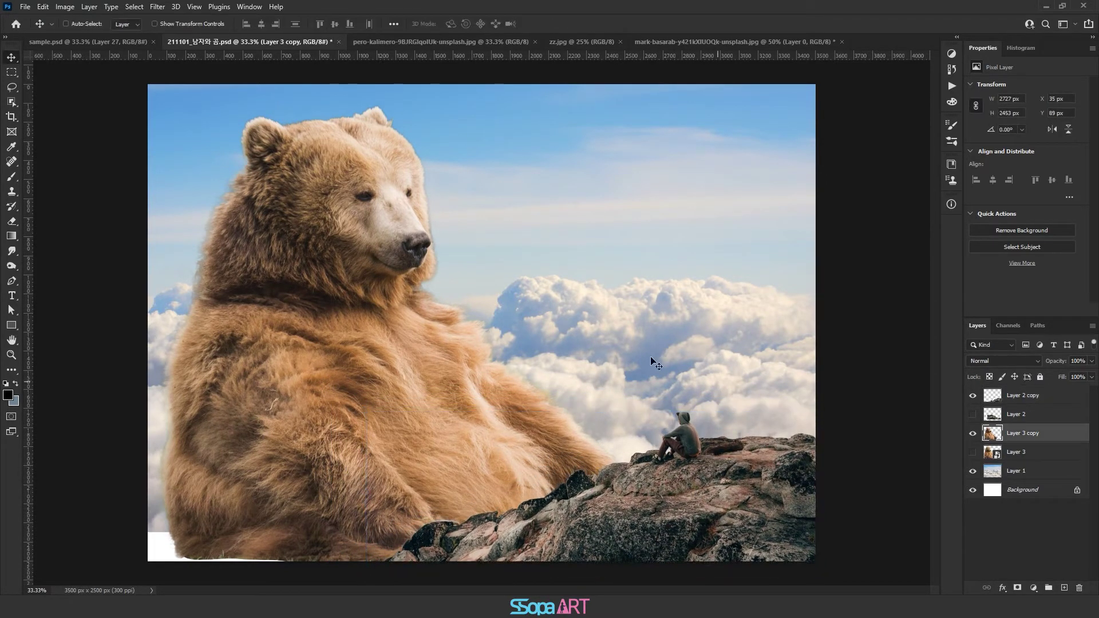
key("ctrl+t")
left_click_drag(675, 101, 640, 167)
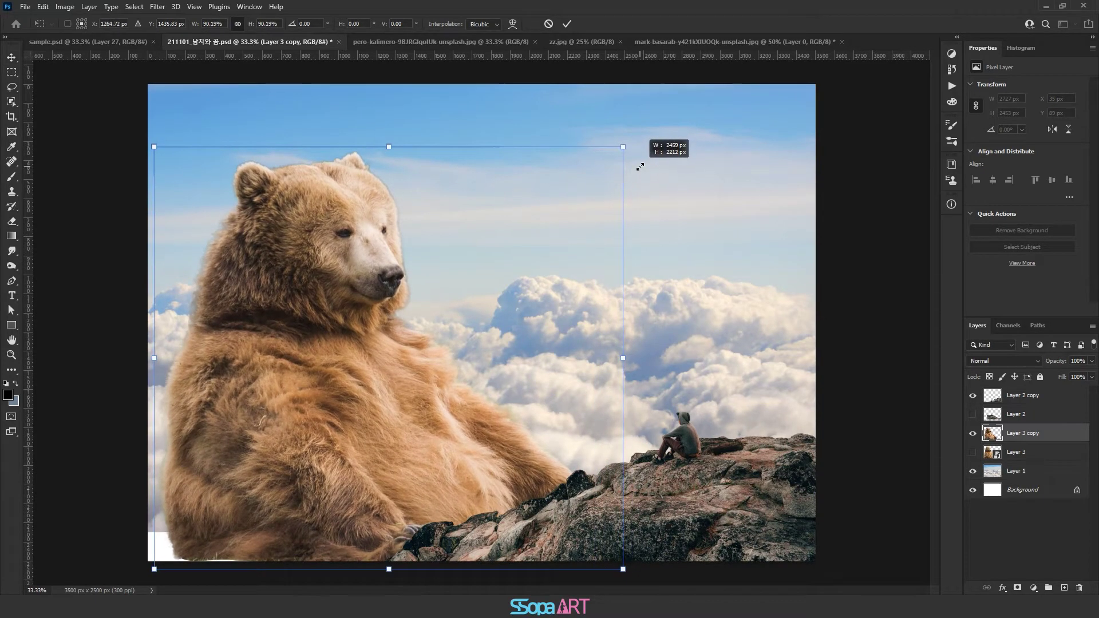
left_click_drag(624, 149, 602, 166)
key("Return")
key("ctrl+t")
key("Return")
key("ctrl+t")
left_click_drag(161, 163, 164, 166)
key("Return")
key("Left")
key("Left")
key("Left")
key("Up")
key("Up")
key("Up")
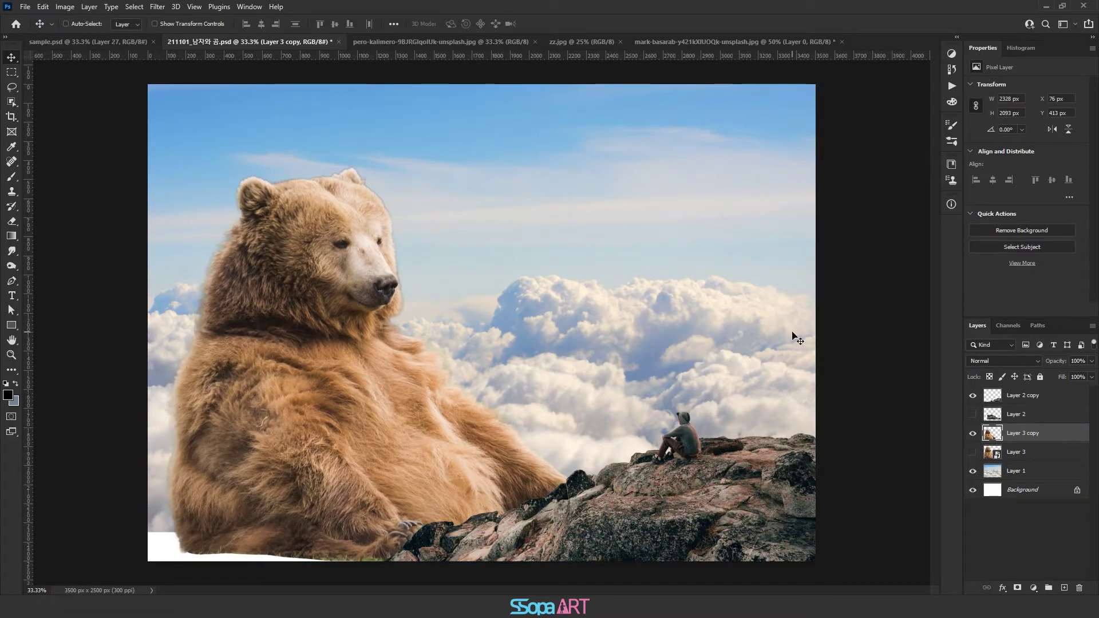
left_click(1019, 473)
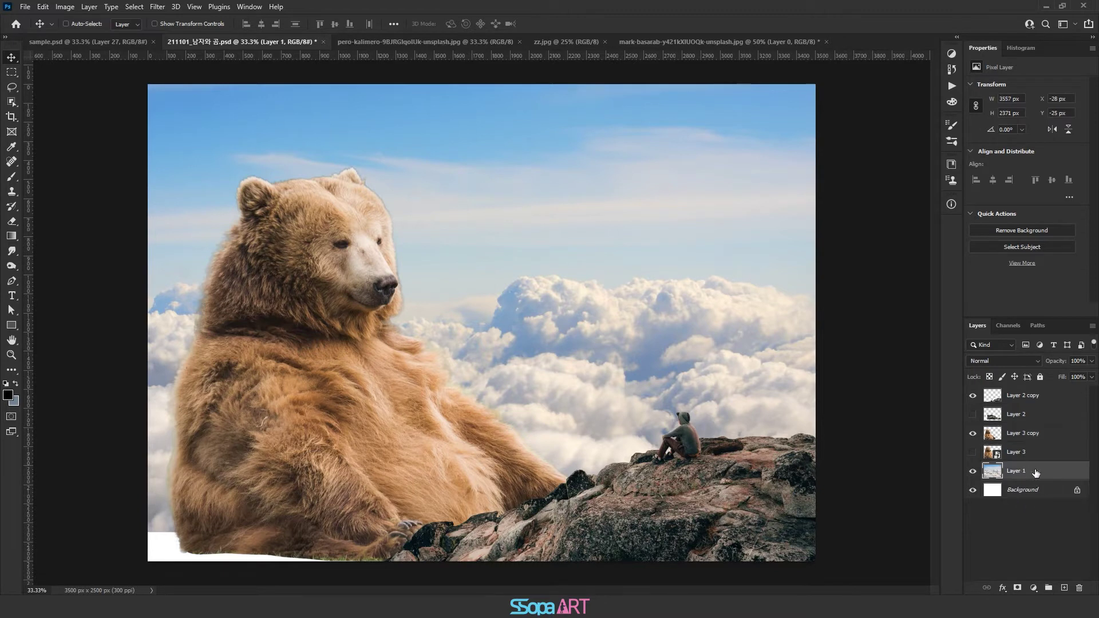
Copy a lassoed patch of clouds onto a new layer above the bear, discarding the full copy.
left_click_drag(1053, 474, 1063, 588)
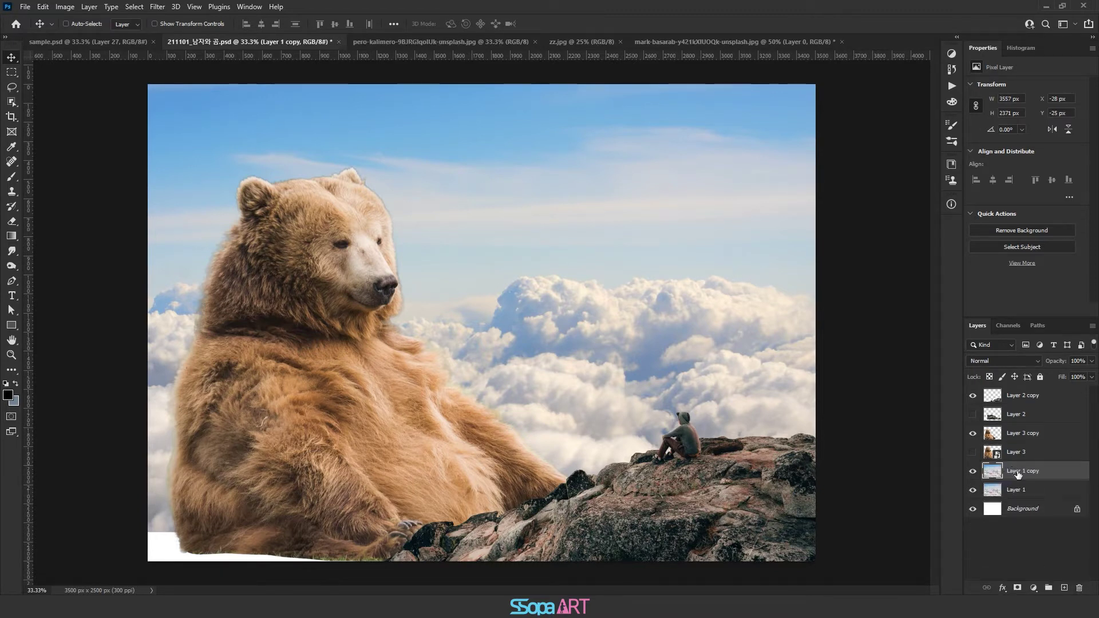
left_click_drag(1032, 474, 1025, 426)
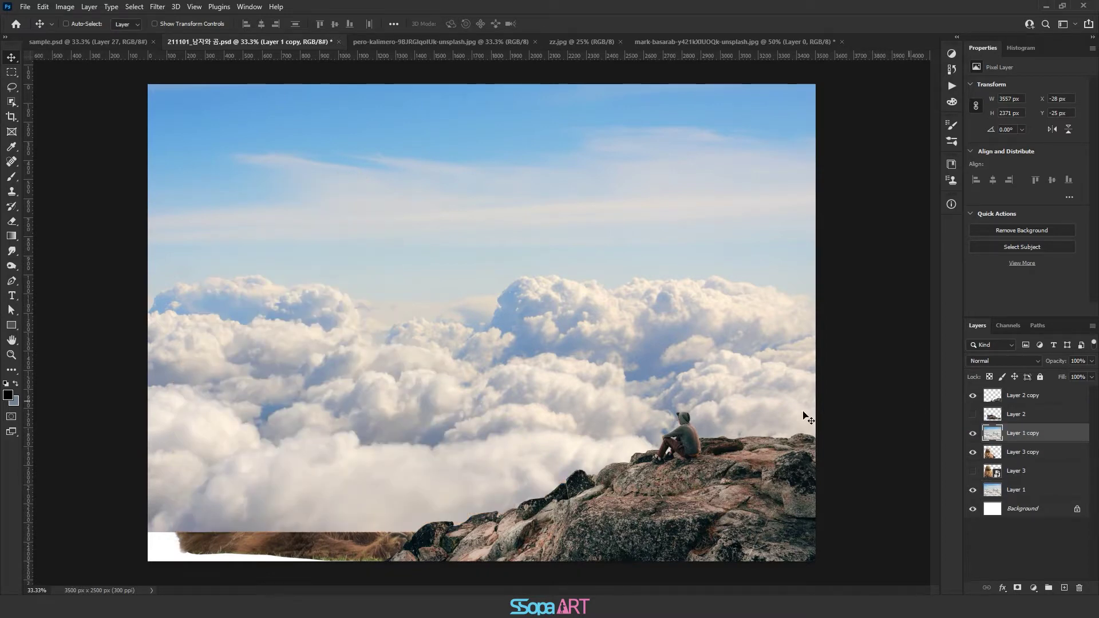
left_click_drag(692, 362, 757, 311)
key("l")
mouse_move(515, 509)
left_mouse_down()
mouse_move(754, 273)
mouse_move(761, 283)
left_mouse_up()
right_click(1030, 438)
key("ctrl+j")
left_click_drag(1047, 453, 1079, 588)
Tilt the cloud patch about 13°, enlarge it over the sky, and add a layer mask.
key("ctrl+t")
left_click_drag(573, 172, 535, 307)
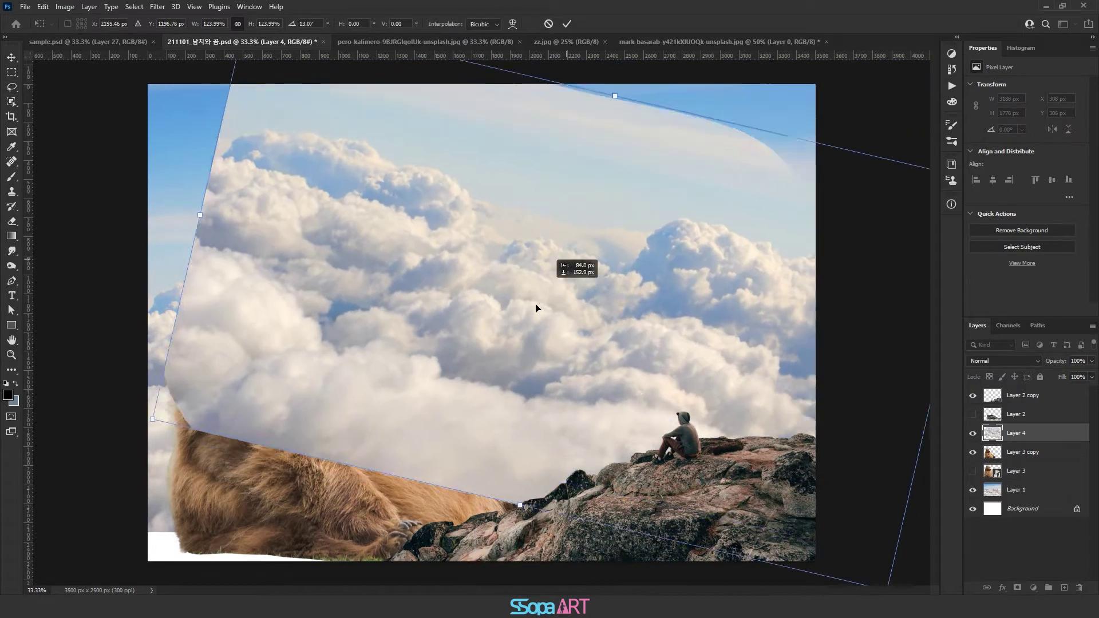
key("ctrl+0")
mouse_move(798, 276)
left_mouse_down()
mouse_move(915, 240)
mouse_move(884, 239)
mouse_move(927, 246)
left_mouse_up()
left_click_drag(613, 380, 490, 86)
left_click_drag(458, 263, 456, 284)
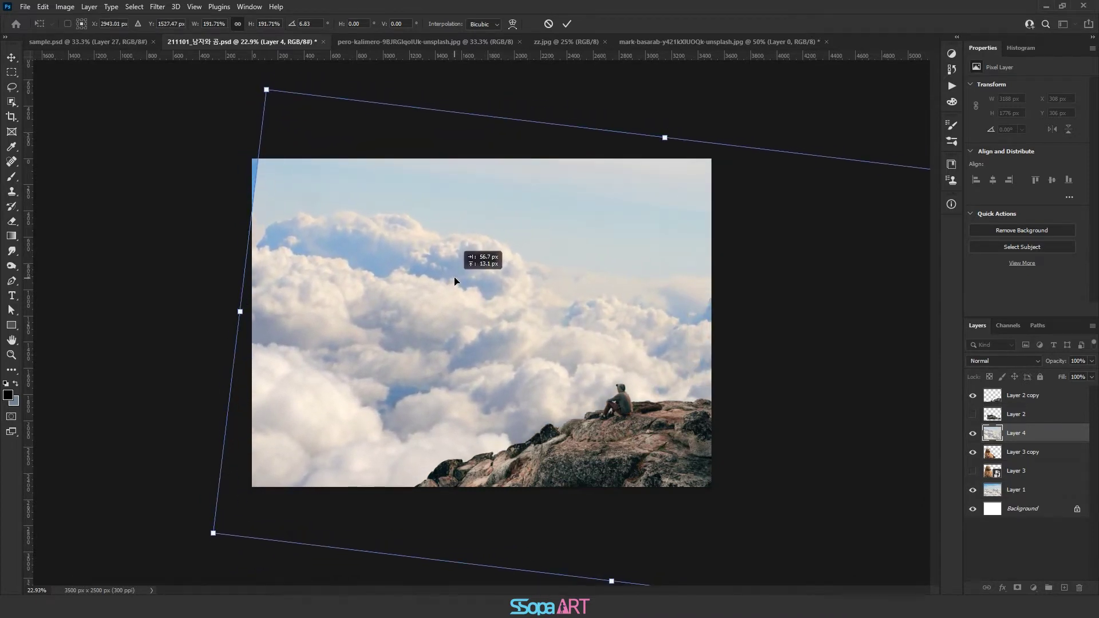
left_click_drag(663, 137, 710, 39)
left_click_drag(518, 329, 577, 371)
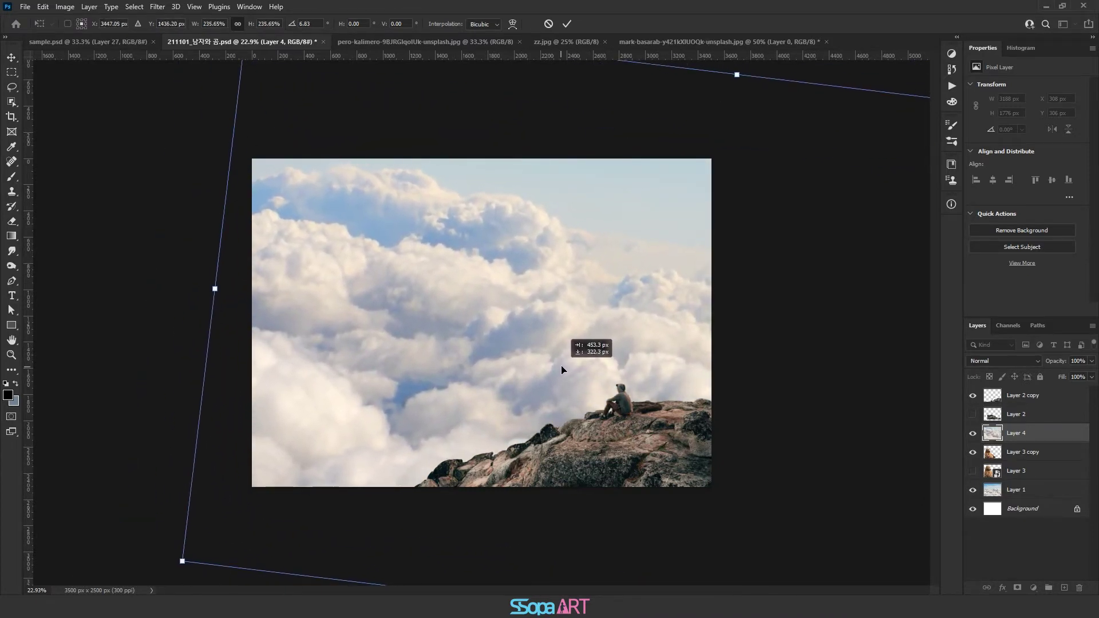
key("Return")
left_click(1017, 588)
Paint black on Layer 4's mask to reveal the bear's head, body, arm, shoulder and chest.
key("b")
mouse_move(501, 251)
left_mouse_down()
mouse_move(442, 216)
mouse_move(506, 380)
left_mouse_up()
key("bracketleft")
key("bracketleft")
key("bracketleft")
key("bracketleft")
left_click_drag(430, 393, 441, 279)
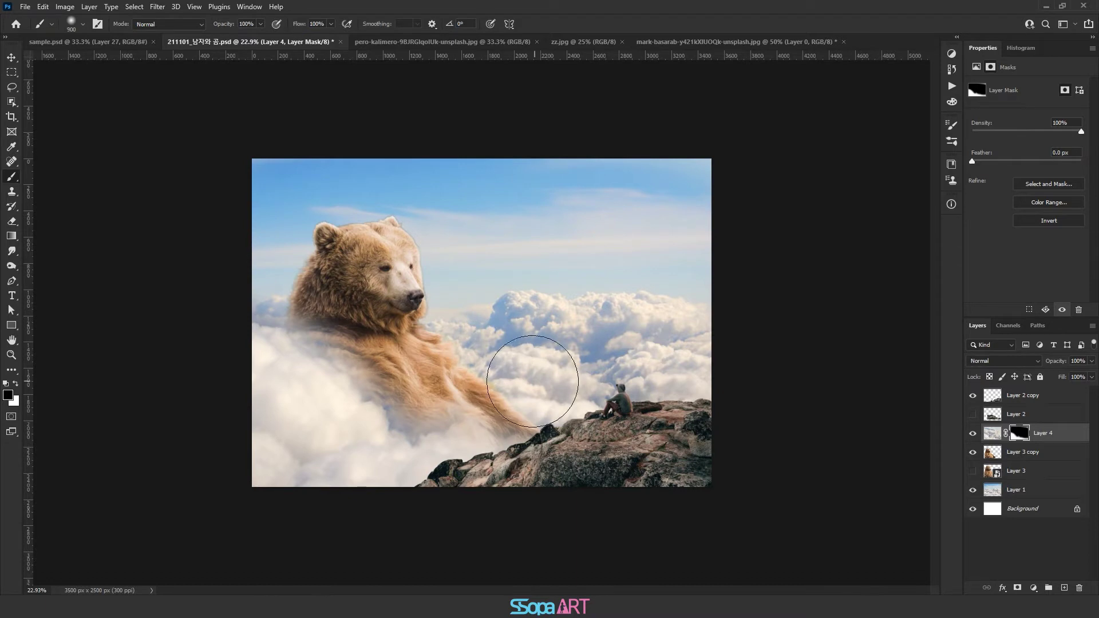
key("bracketleft")
left_click_drag(534, 386, 423, 386)
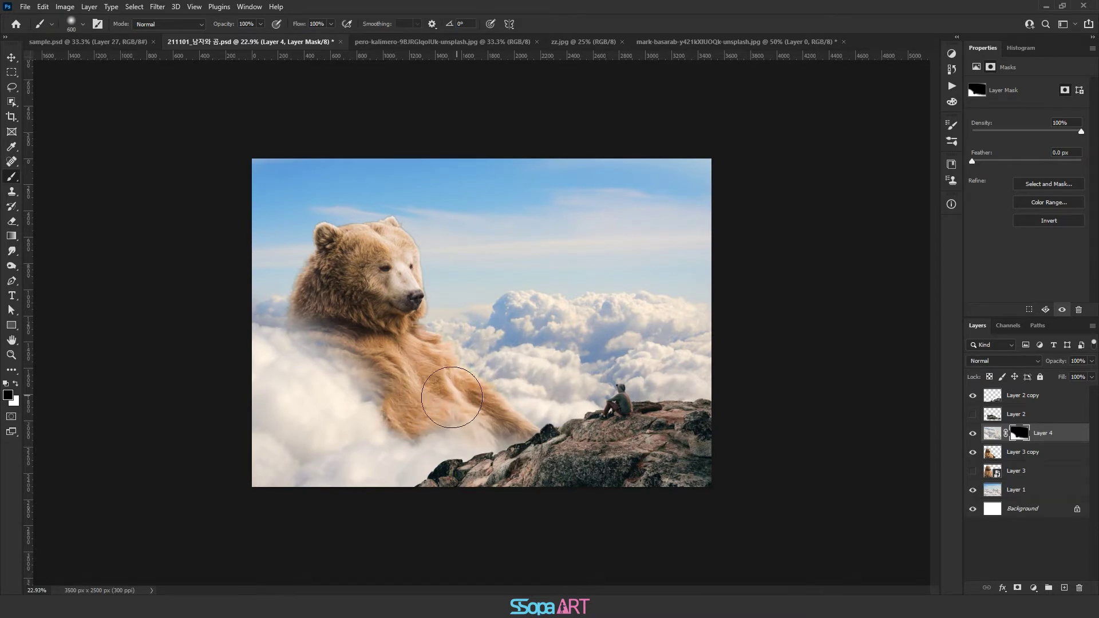
key("bracketleft")
key("bracketleft")
key("bracketleft")
left_click_drag(409, 329, 368, 395)
left_click_drag(337, 352, 262, 318)
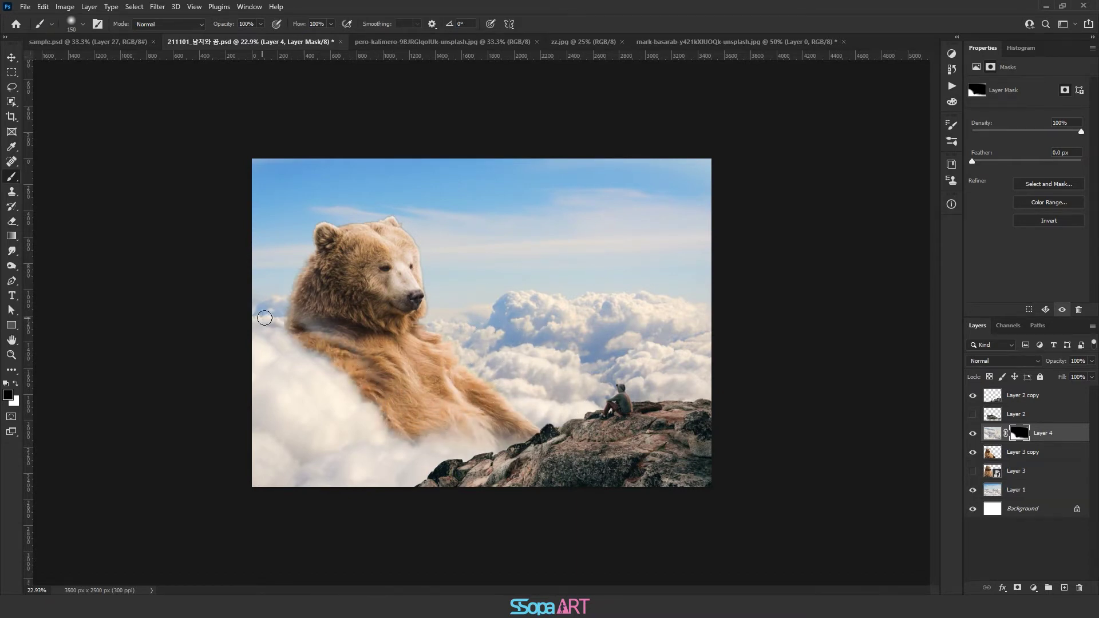
key("bracketright")
key("bracketright")
key("bracketright")
left_click_drag(354, 401, 421, 365)
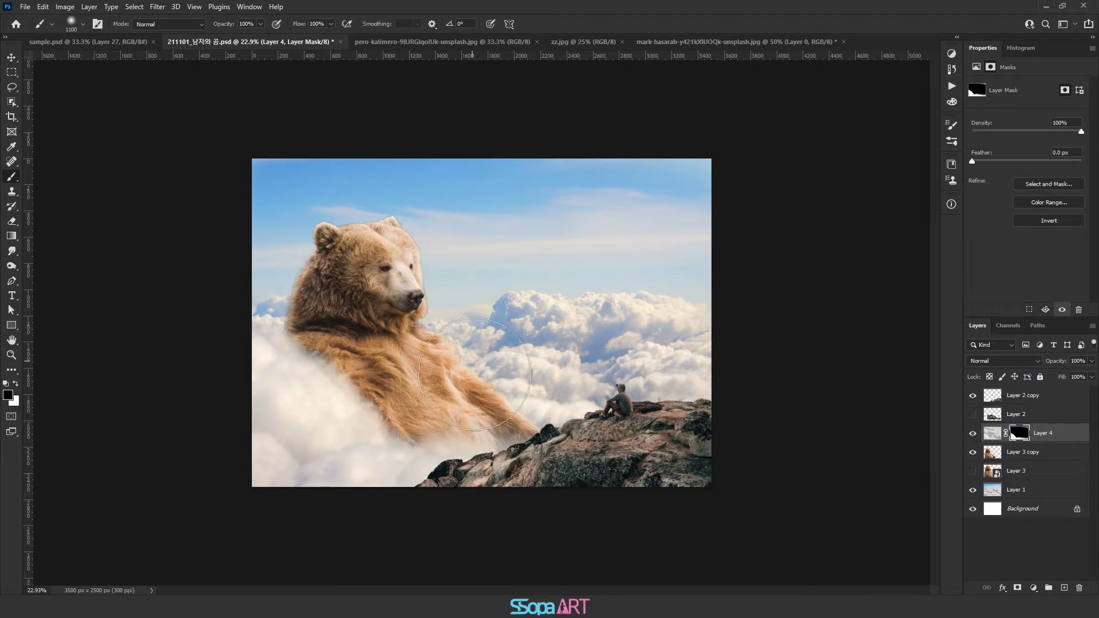
Rotate and shift the cloud layer slightly so clouds wrap the bear's lower body.
key("ctrl+t")
left_click_drag(151, 355, 151, 381)
left_click_drag(537, 381, 515, 365)
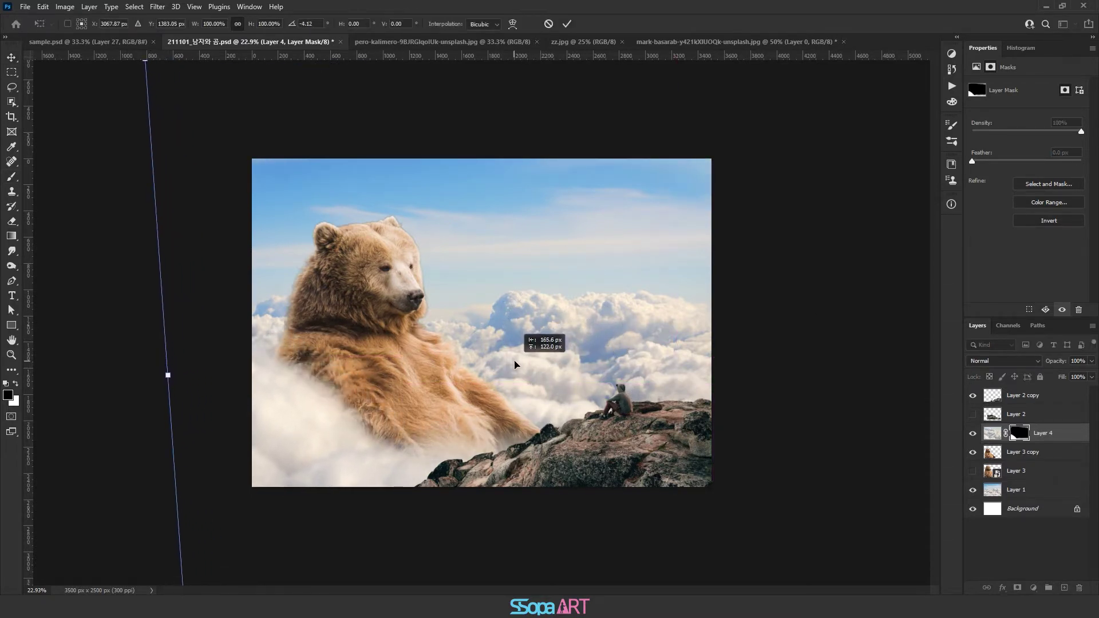
left_click_drag(515, 365, 541, 397)
key("Return")
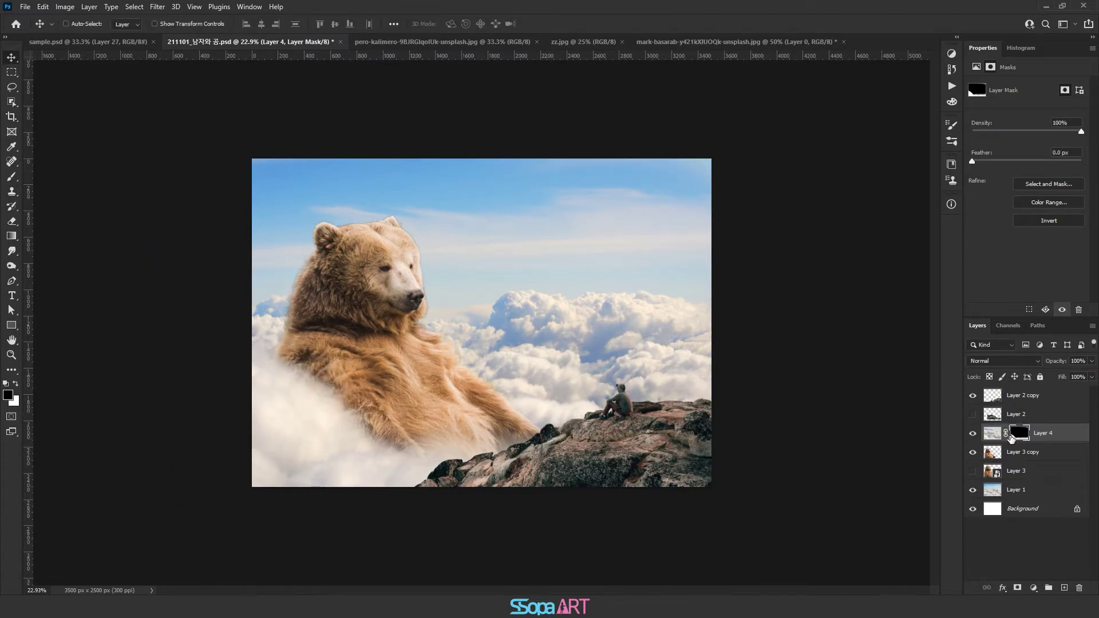
key("b")
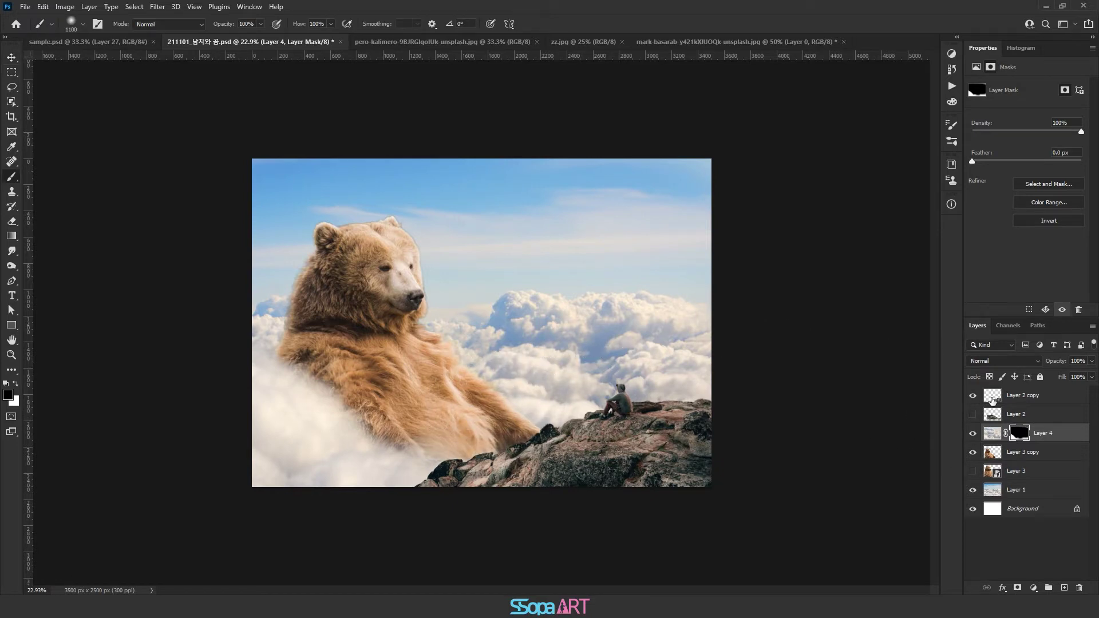
Add a mask to Layer 2 copy and create a new empty Layer 5 above it.
left_click(993, 399)
left_click(1018, 590)
key("ctrl+plus")
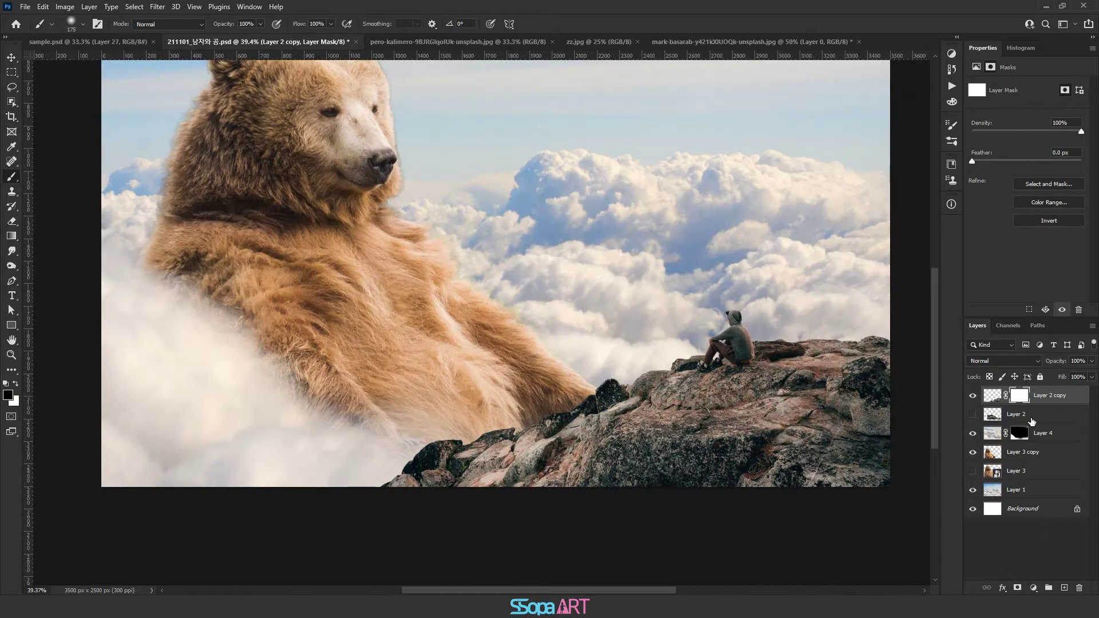
left_click(1064, 588)
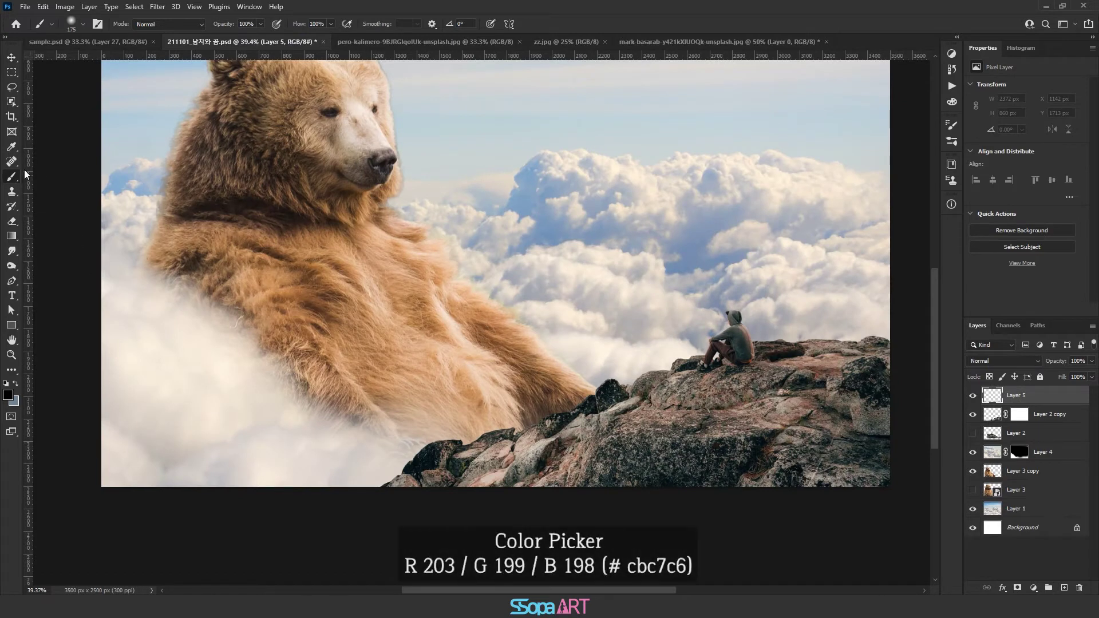
Sample the cloud colour, paint pale haze on Layer 5, and clip it to Layer 2 copy.
key("i")
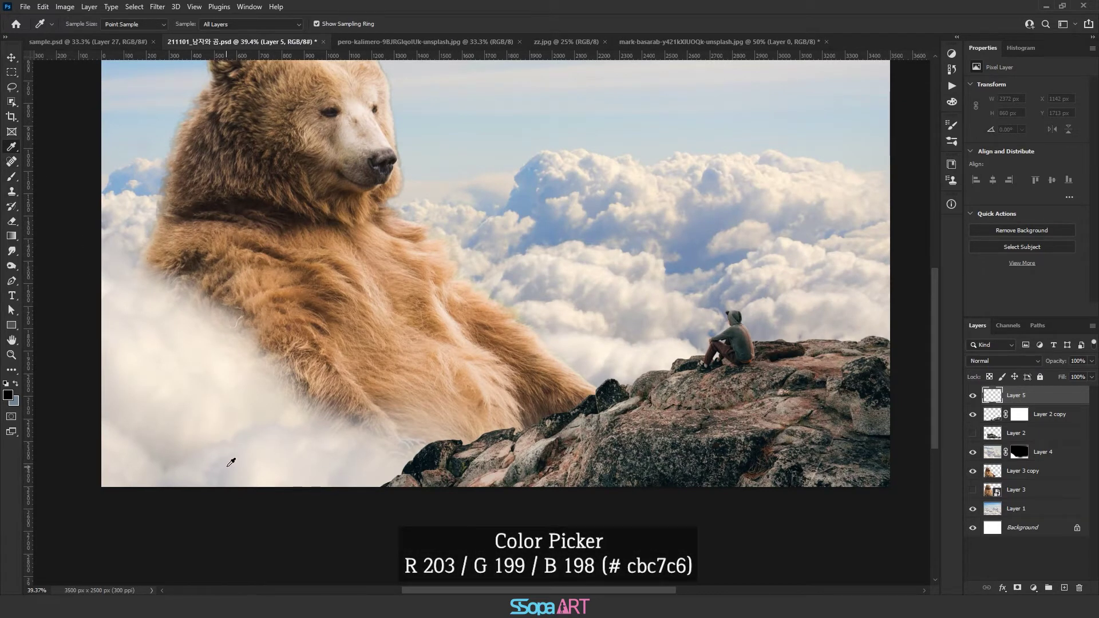
key("b")
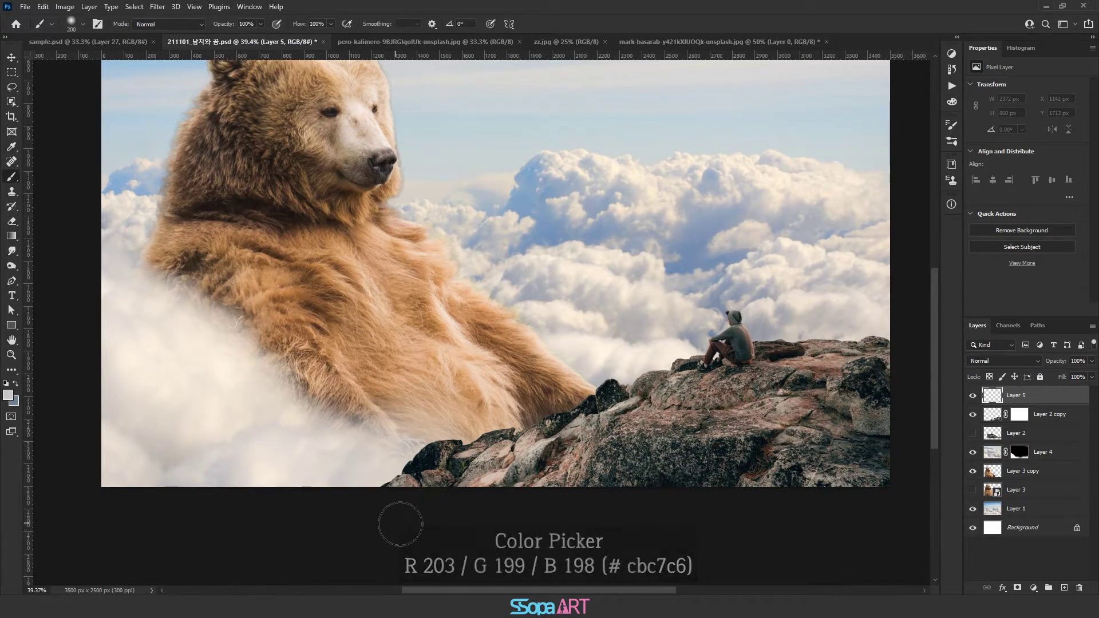
scroll(564, 514, "down", 5, "alt")
key("bracketright")
key("bracketright")
key("bracketright")
mouse_move(468, 483)
left_mouse_down()
mouse_move(448, 483)
mouse_move(445, 382)
left_mouse_up()
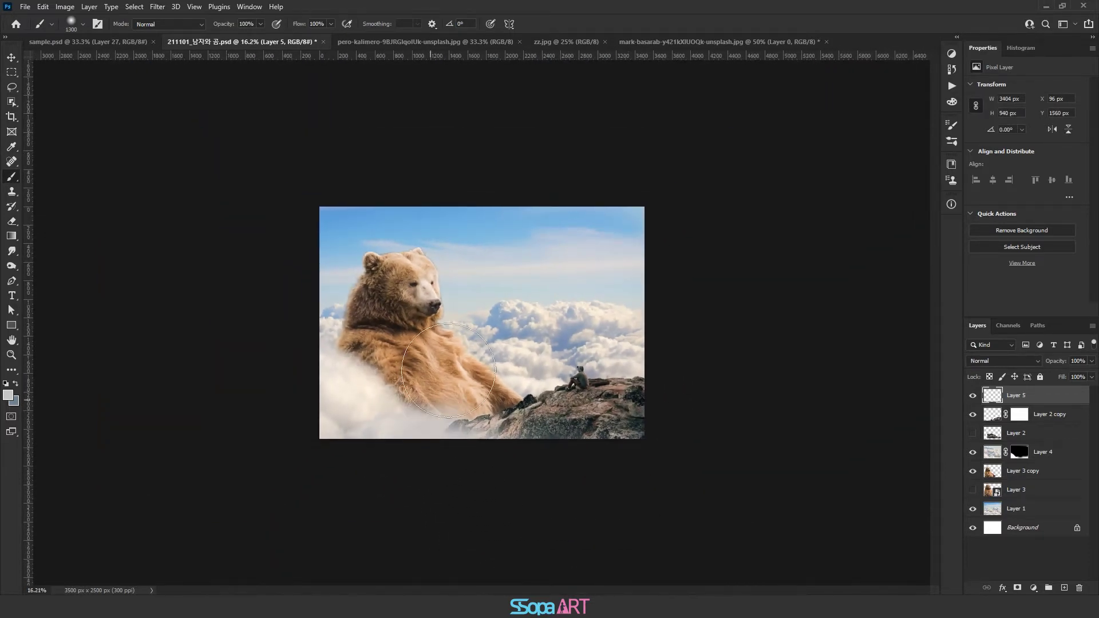
key("ctrl+z")
left_click(1041, 404, "alt")
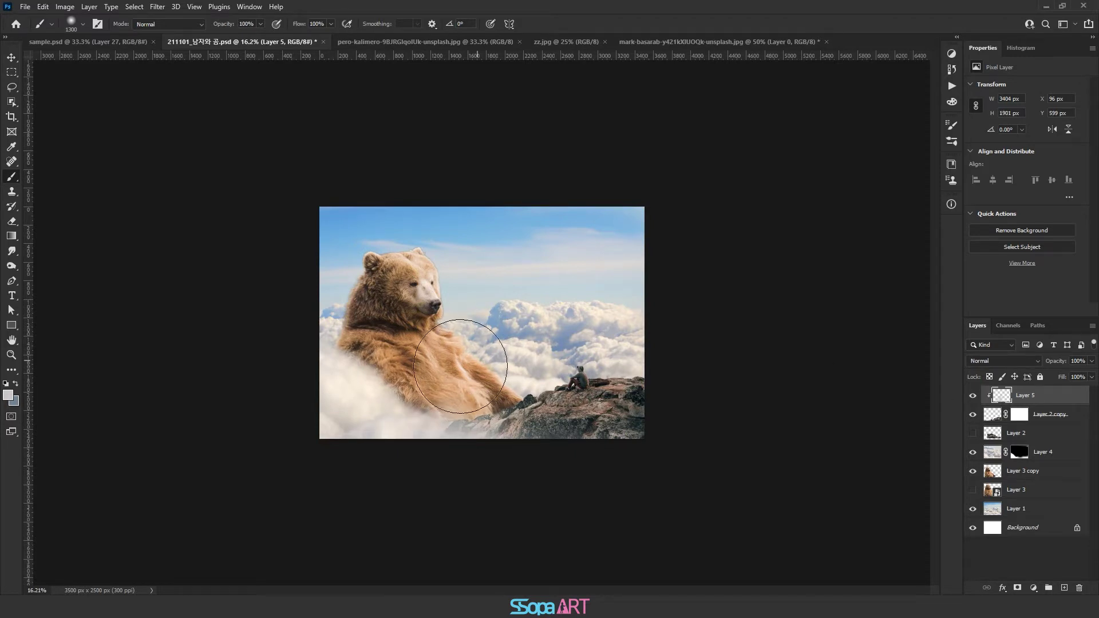
scroll(439, 471, "up", 2)
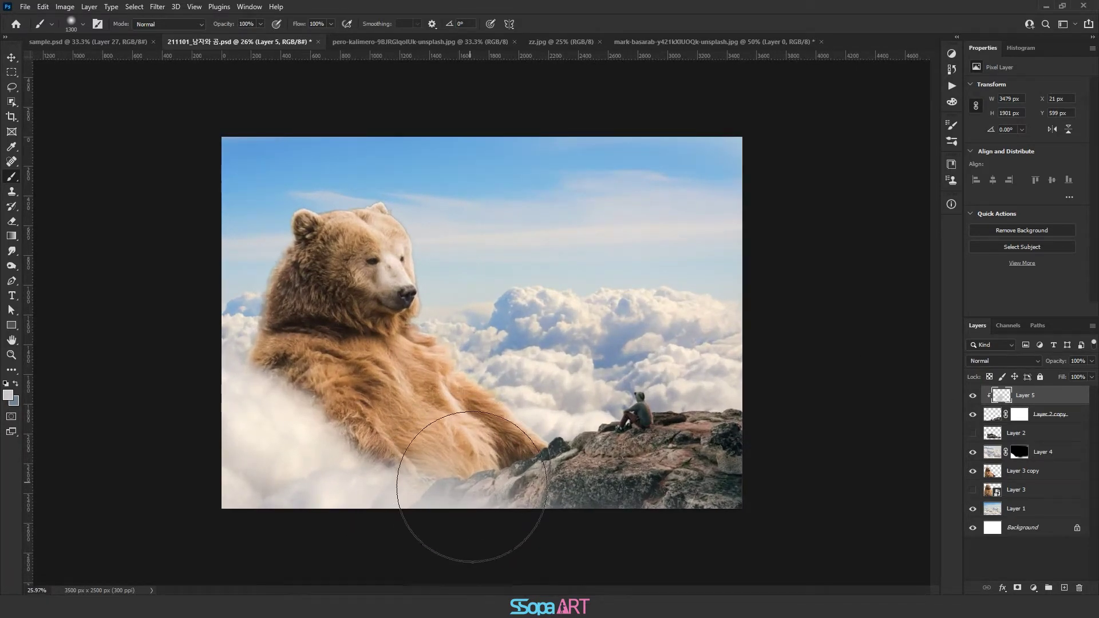
key("bracketleft")
key("bracketleft")
key("bracketleft")
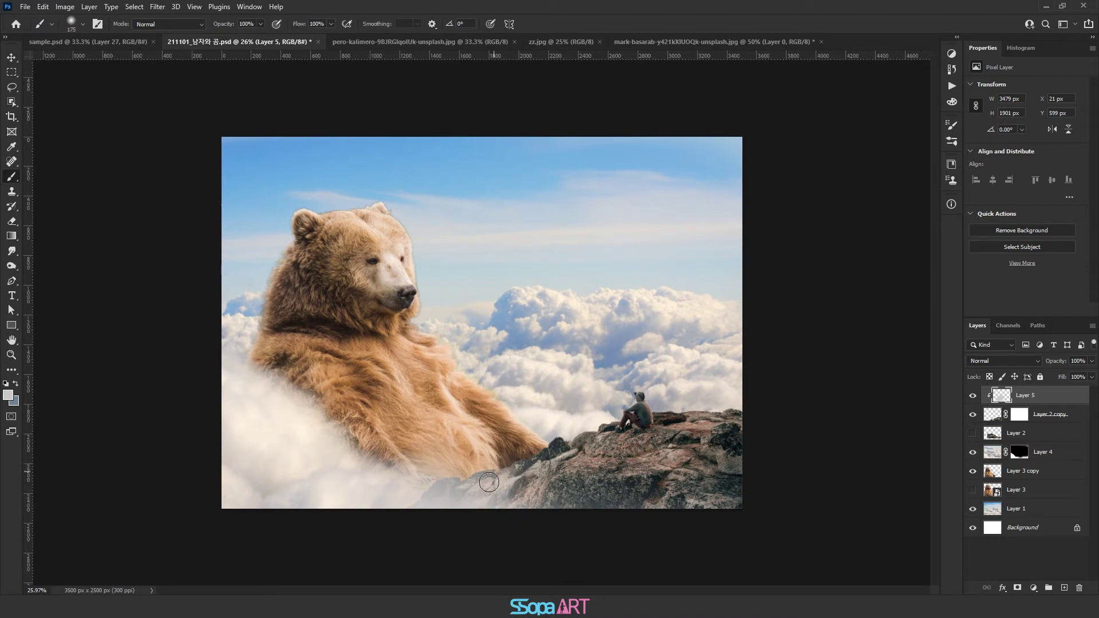
Nudge the bear copy layer slightly right and up.
left_click(1016, 472)
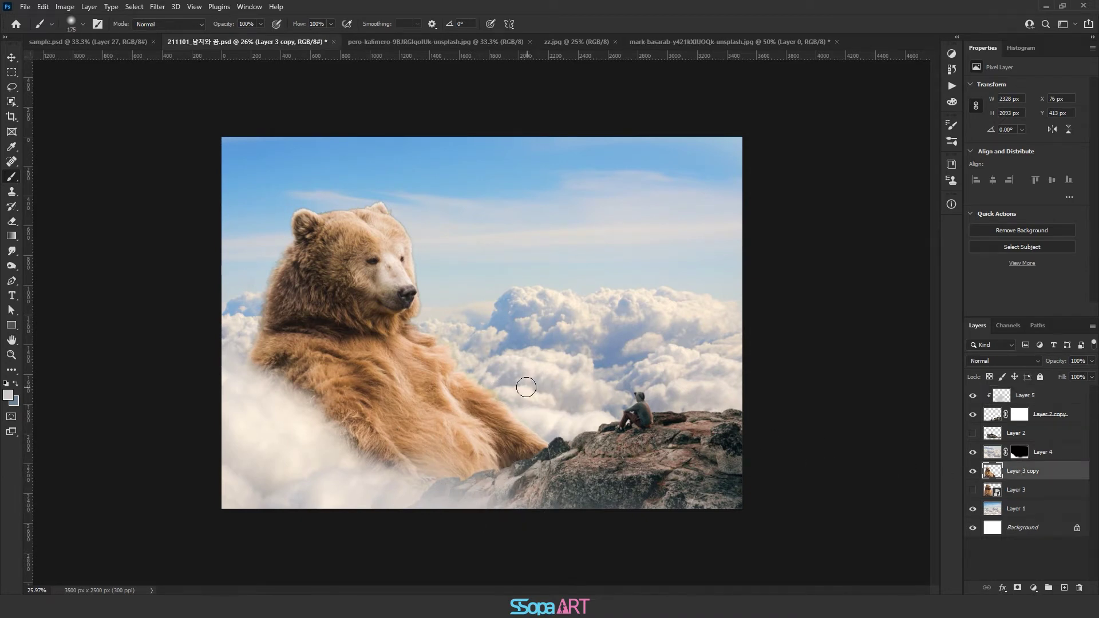
key("v")
left_click_drag(528, 387, 537, 387)
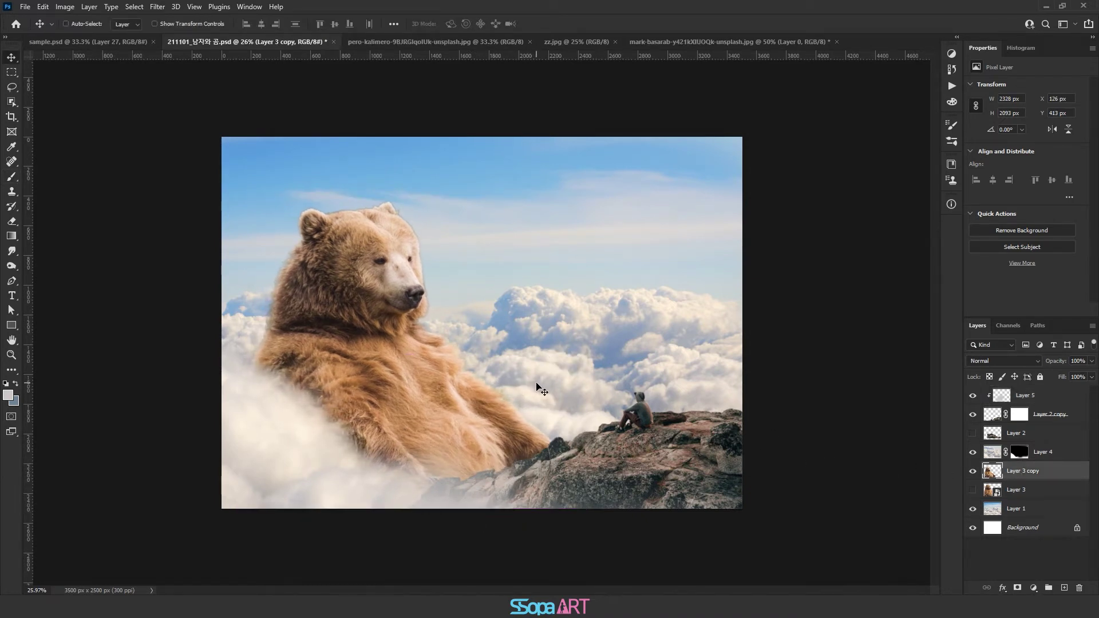
left_click_drag(541, 389, 535, 383)
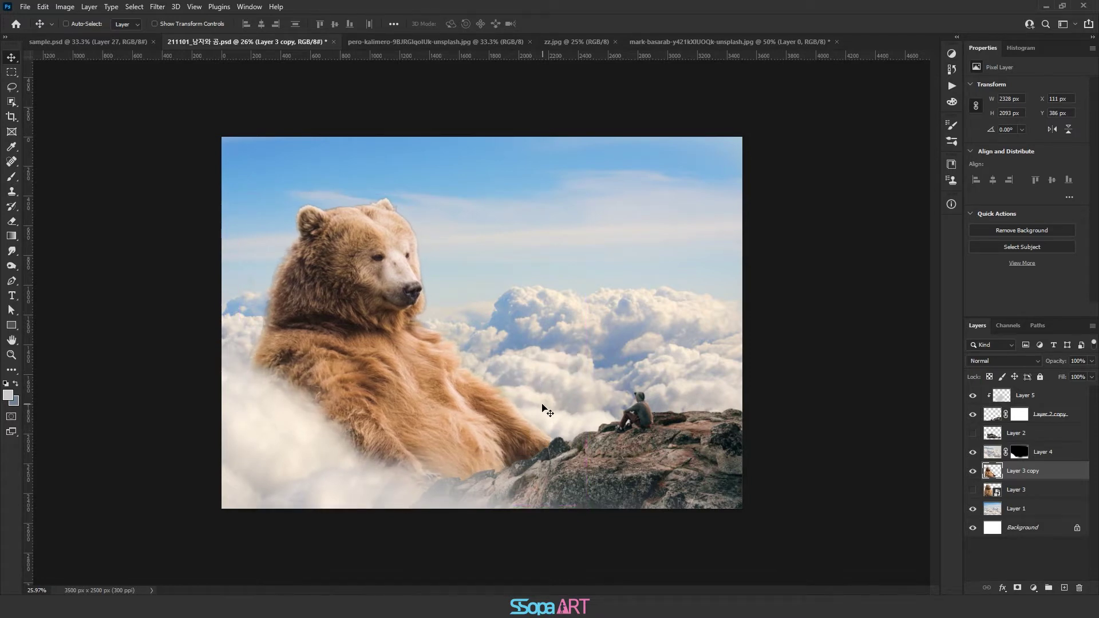
left_click(1016, 511)
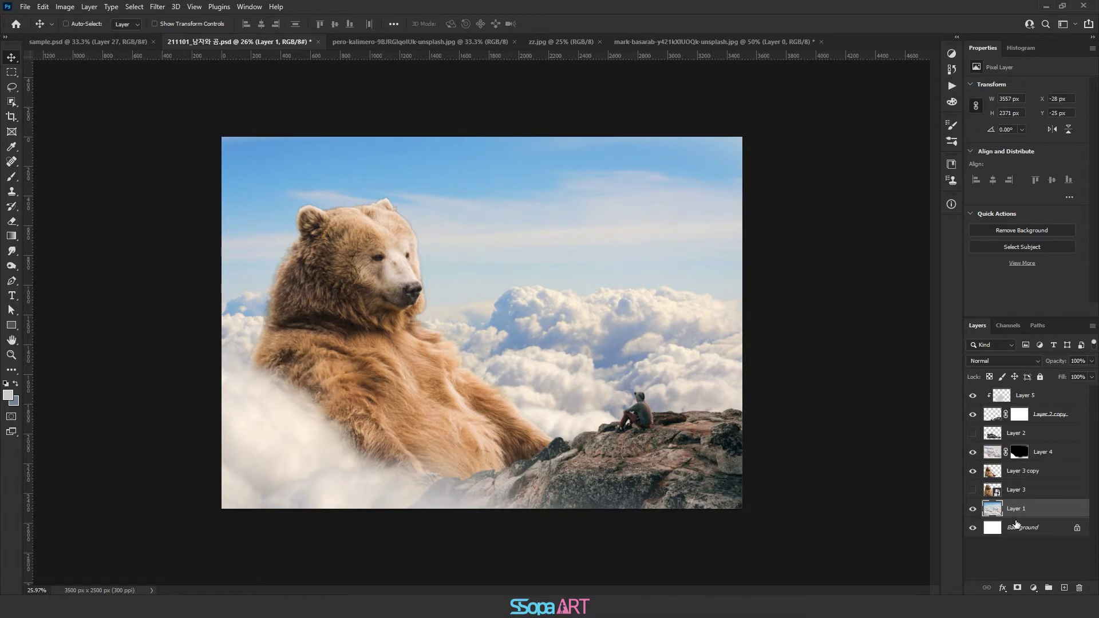
Duplicate Layer 1 and stretch the copy wider with Free Transform.
left_click_drag(1042, 511, 1064, 588)
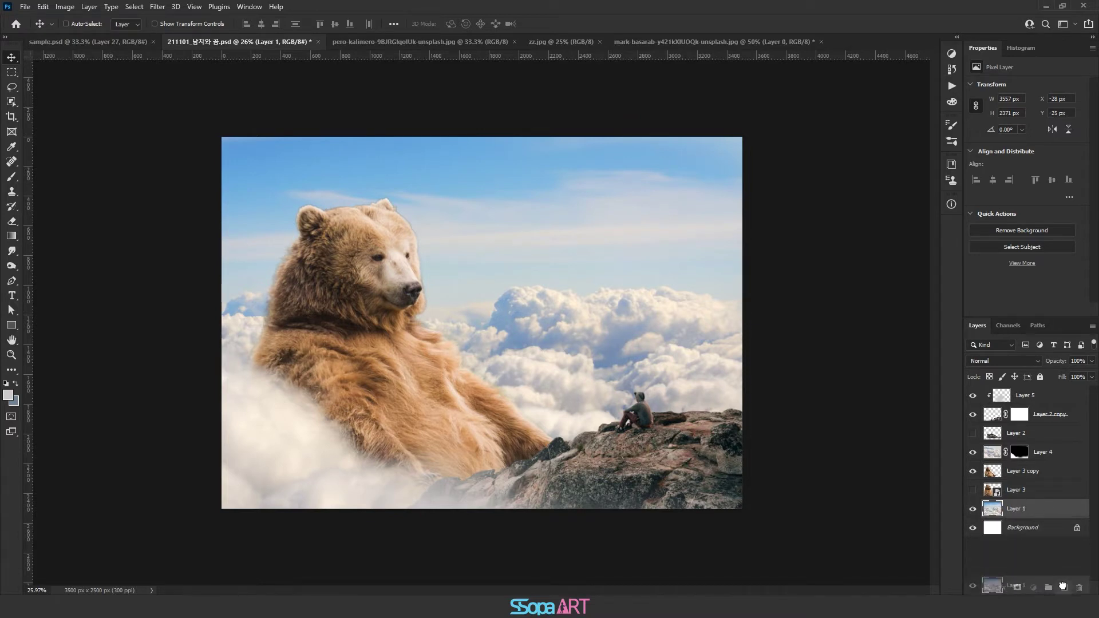
key("ctrl+t")
scroll(702, 356, "down", 3)
mouse_move(618, 407)
left_mouse_down()
mouse_move(705, 438)
mouse_move(689, 422)
left_mouse_up()
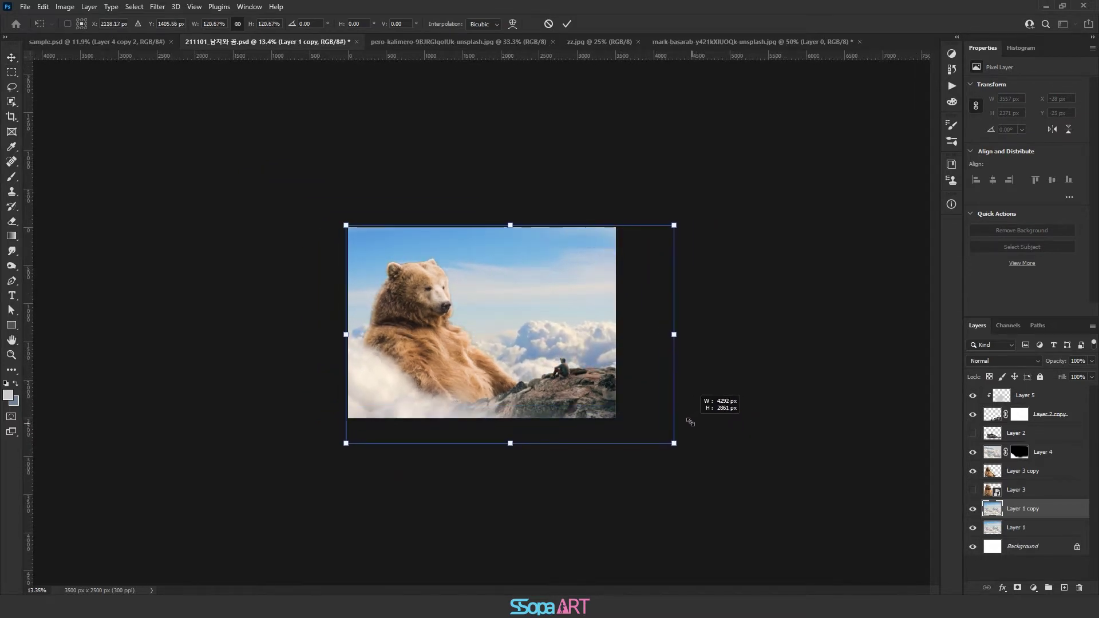
left_click_drag(674, 334, 723, 337)
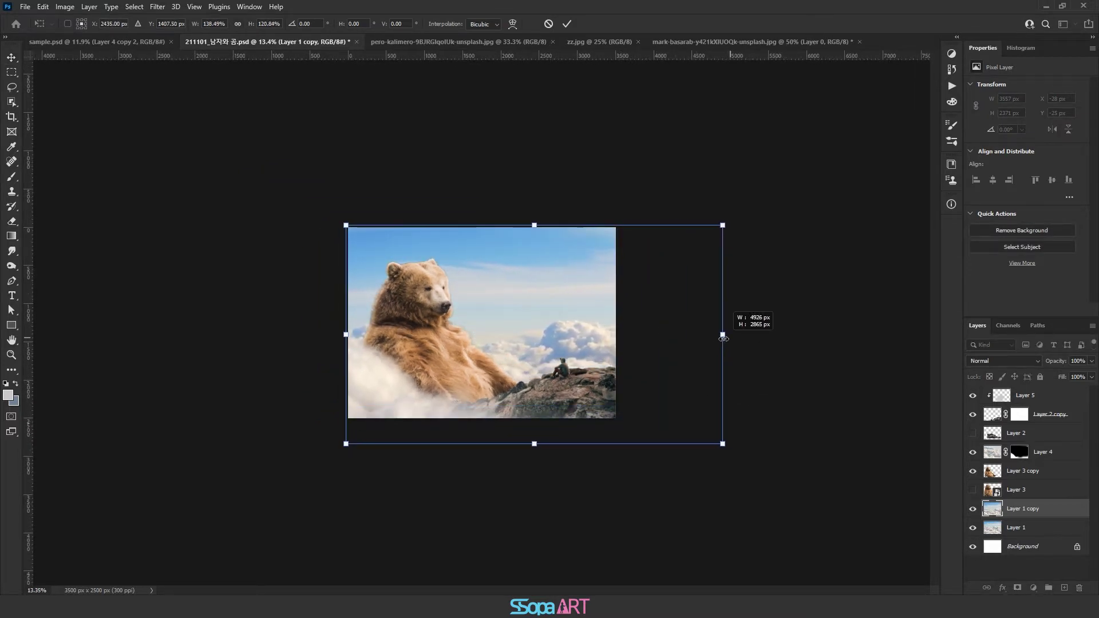
left_click_drag(723, 338, 732, 334)
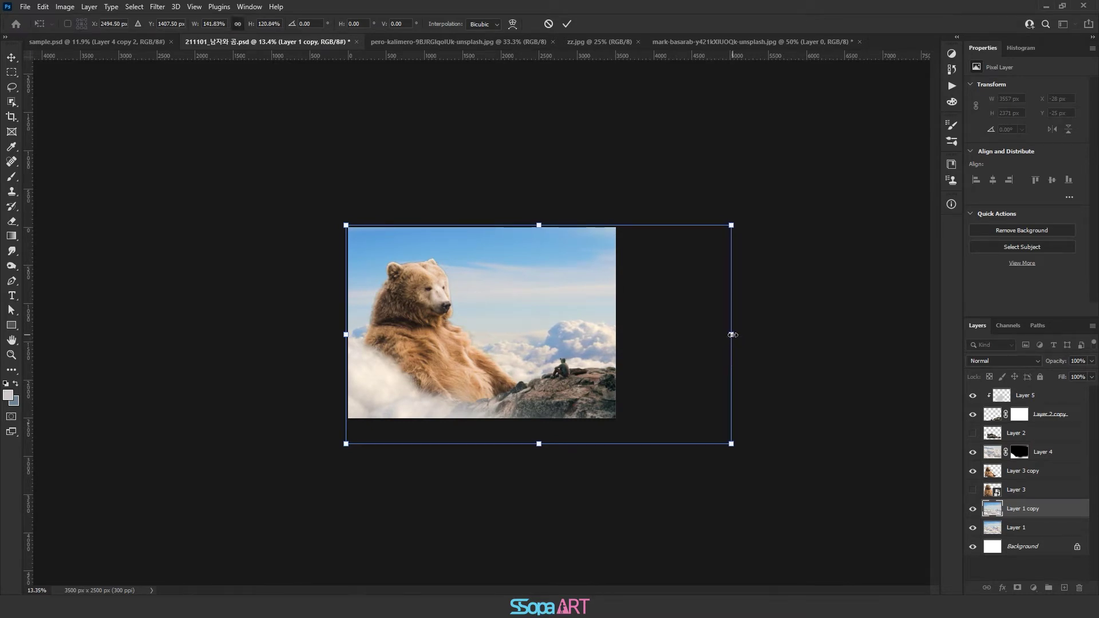
key("Return")
Soften Layer 1 copy with a 20.8-pixel Gaussian Blur.
left_click(637, 328)
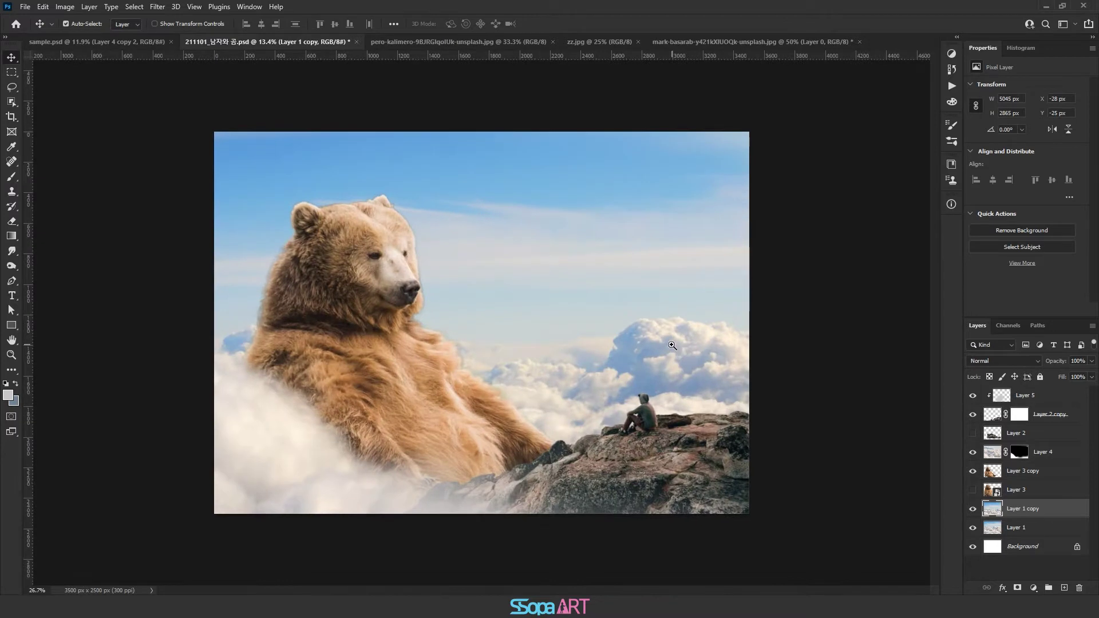
left_click(158, 7)
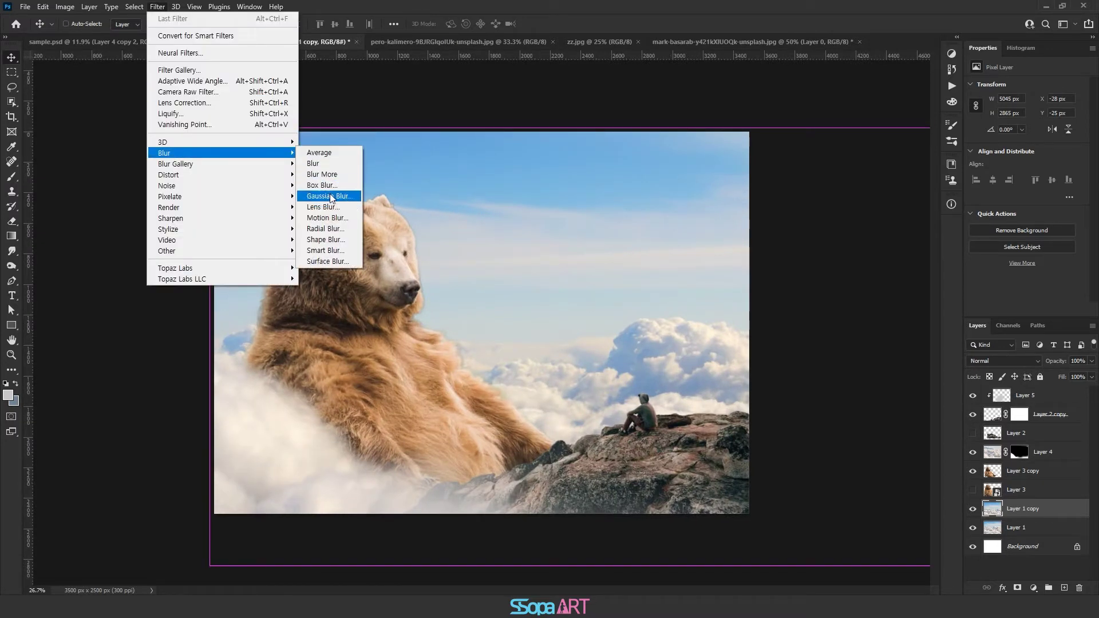
mouse_move(165, 153)
left_click(323, 196)
type("30")
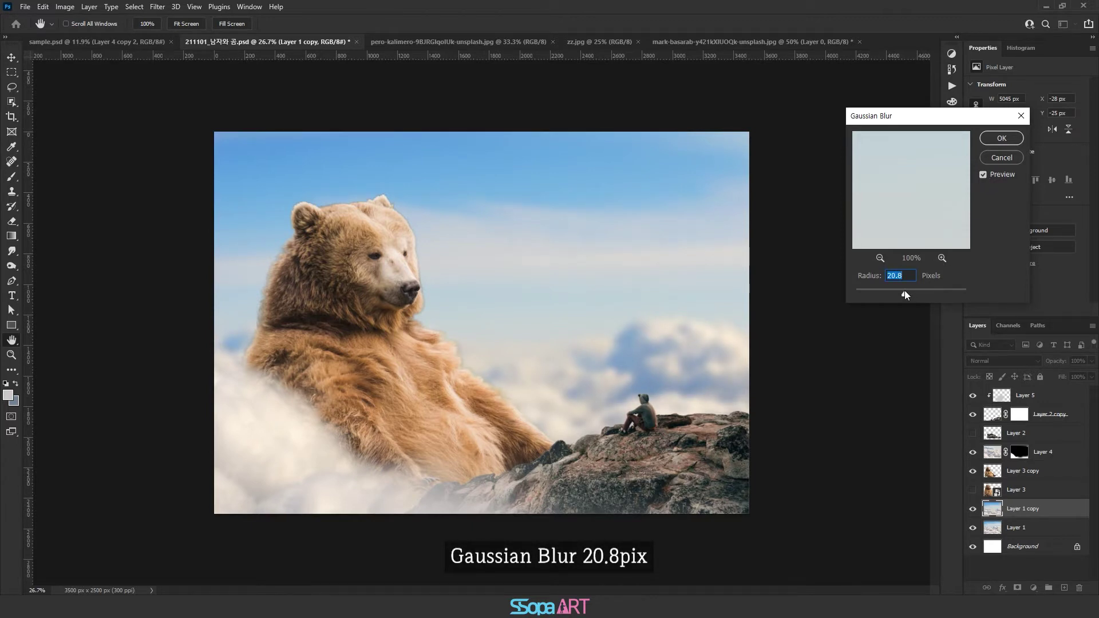
left_click(1001, 140)
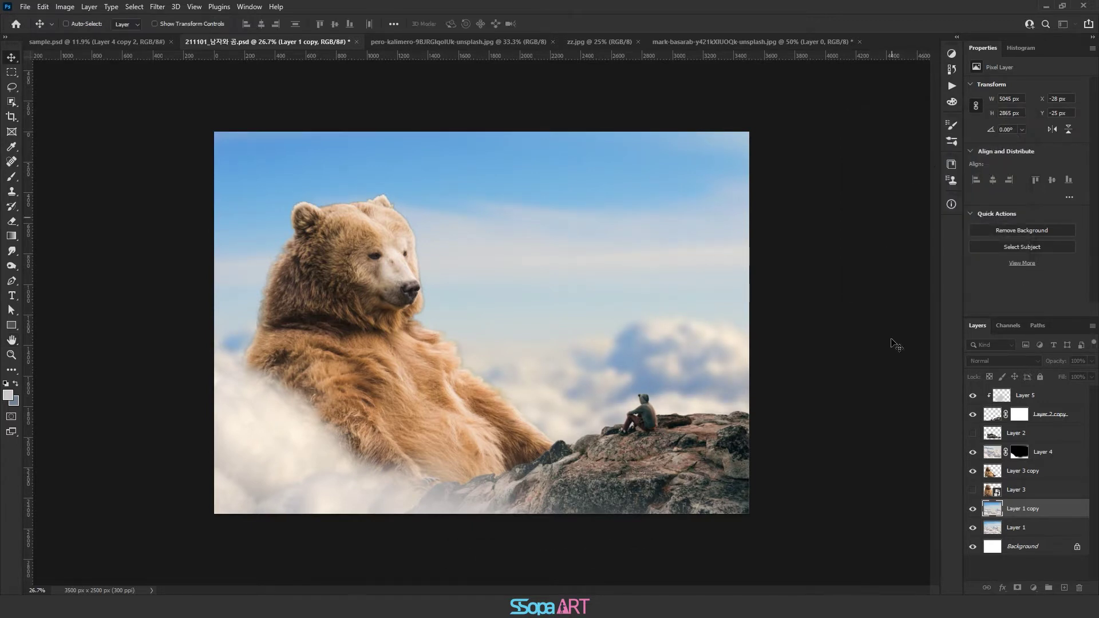
Enlarge Layer 1 copy to 5248 × 3121 px so it overflows every canvas edge.
key("ctrl+t")
key("ctrl+0")
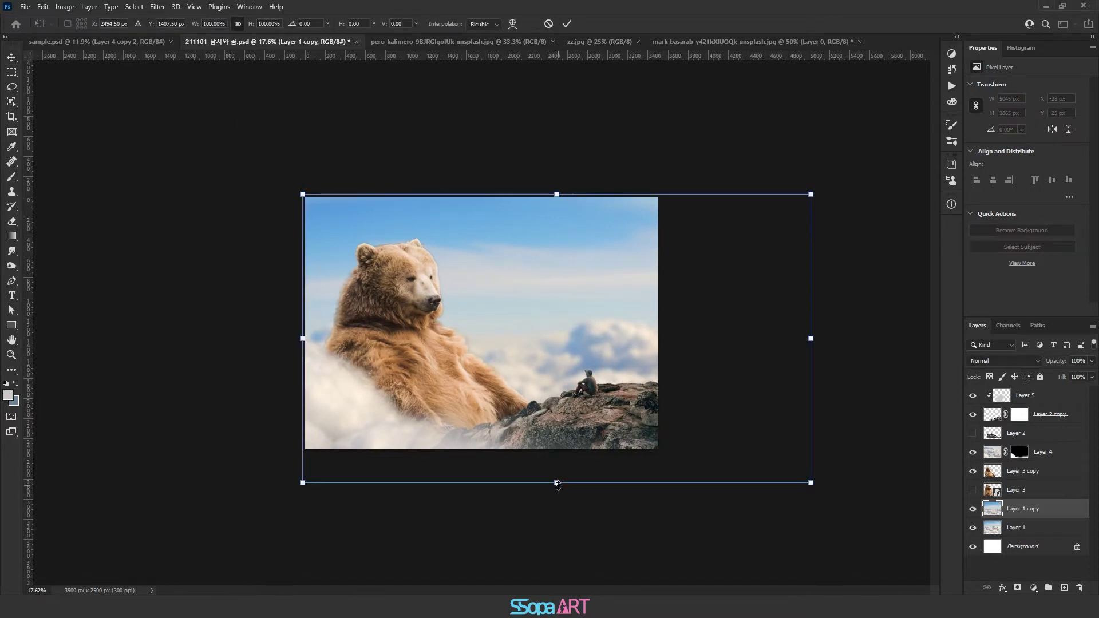
left_click_drag(557, 484, 557, 495)
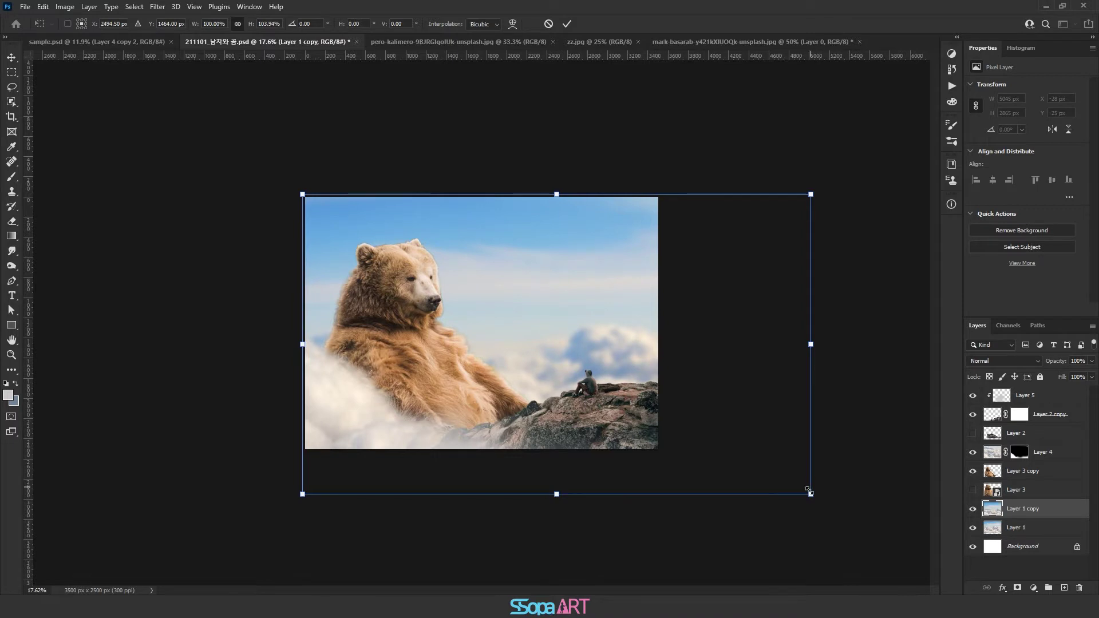
left_click_drag(809, 491, 835, 501)
left_click_drag(835, 353, 832, 355)
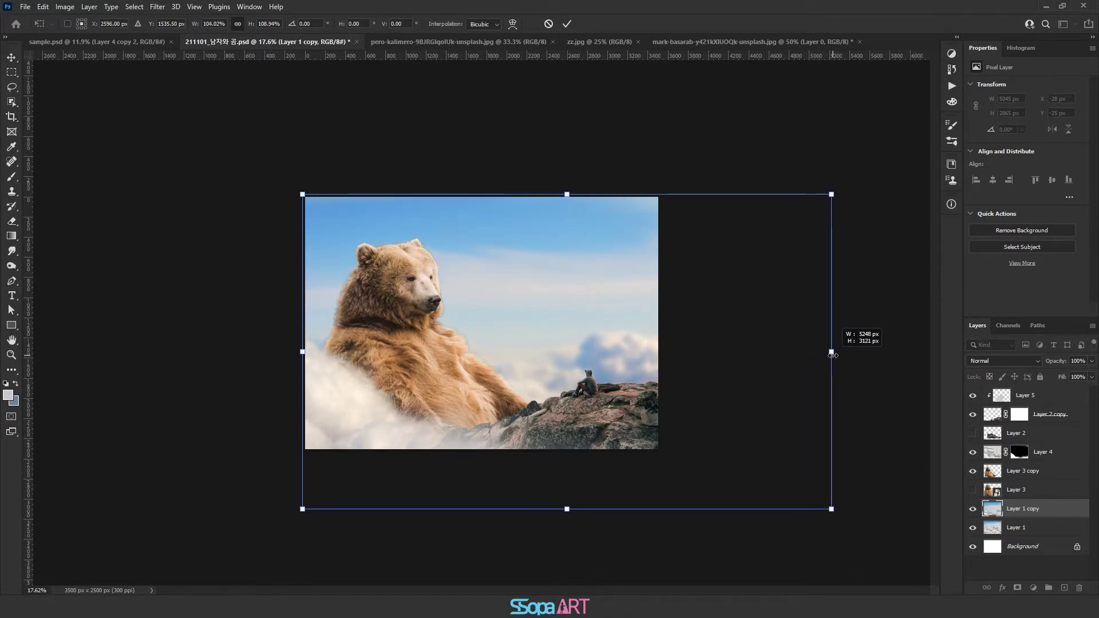
key("Return")
mouse_move(540, 354)
left_mouse_down()
mouse_move(626, 408)
mouse_move(734, 445)
left_mouse_up()
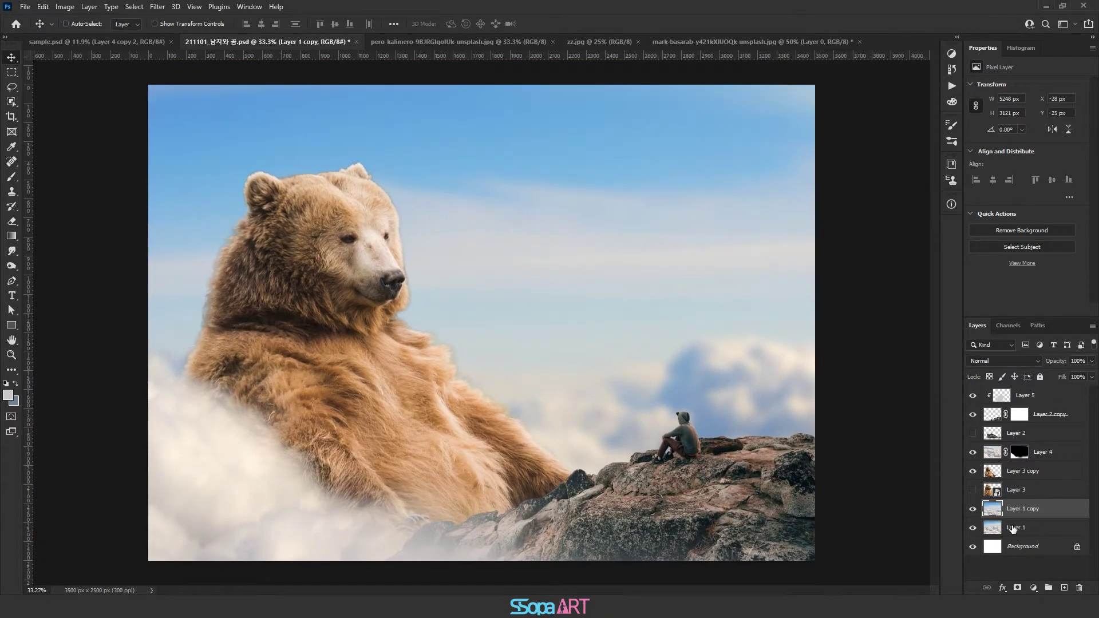
Duplicate the cloud layer Layer 4 with Ctrl+J.
left_click(1012, 528)
left_click(1051, 454)
key("ctrl+j")
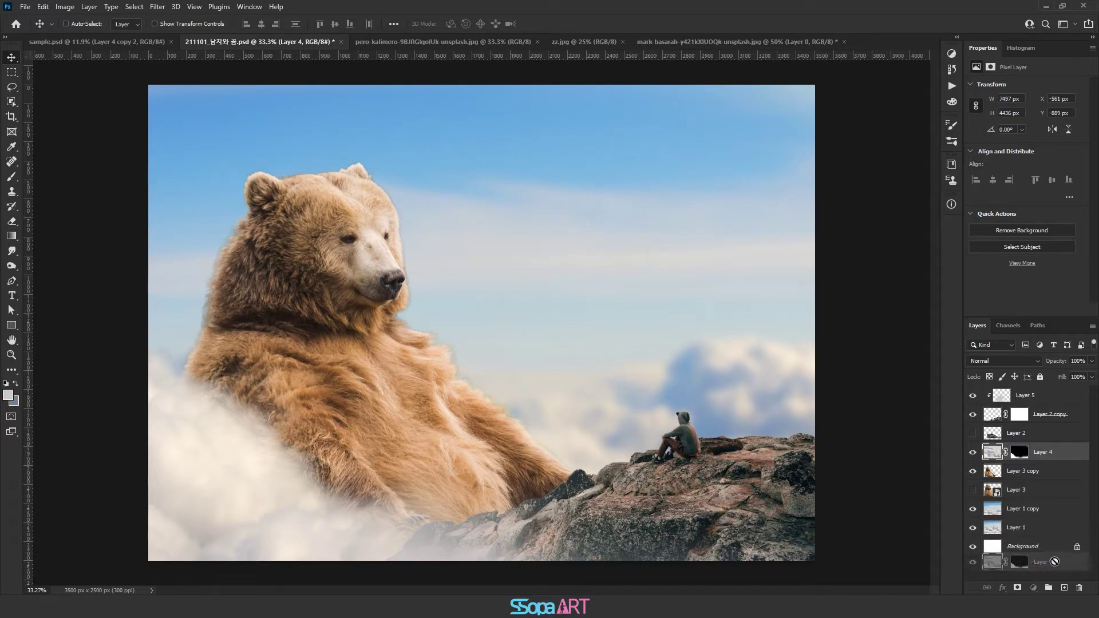
Fill Layer 4 copy's mask with white and restack the copy beneath the bear layer.
left_click(1018, 453)
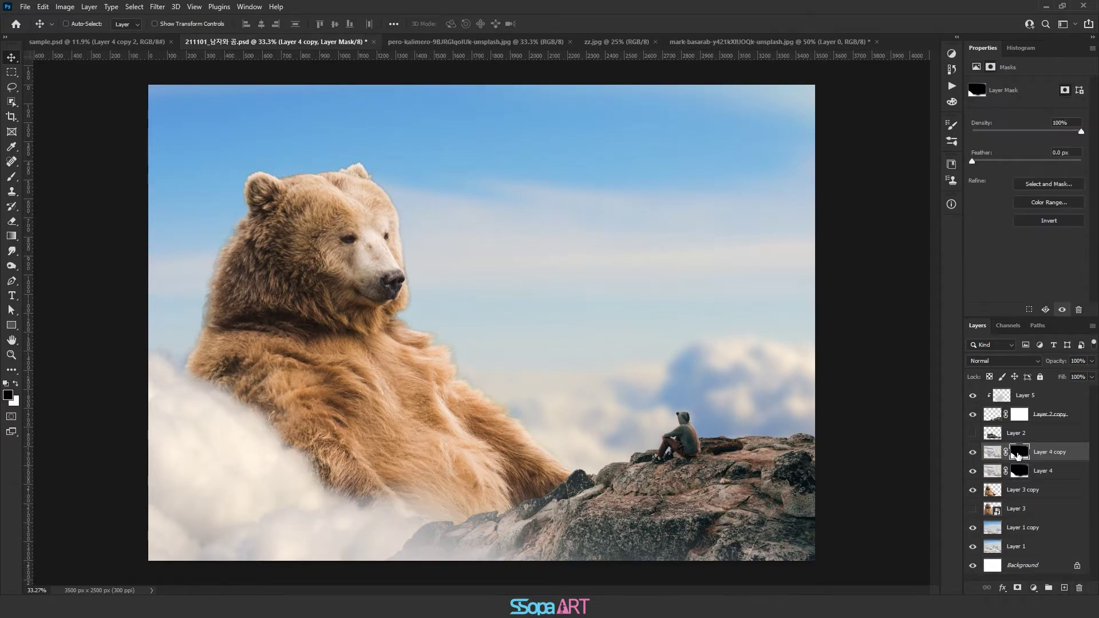
key("shift+BackSpace")
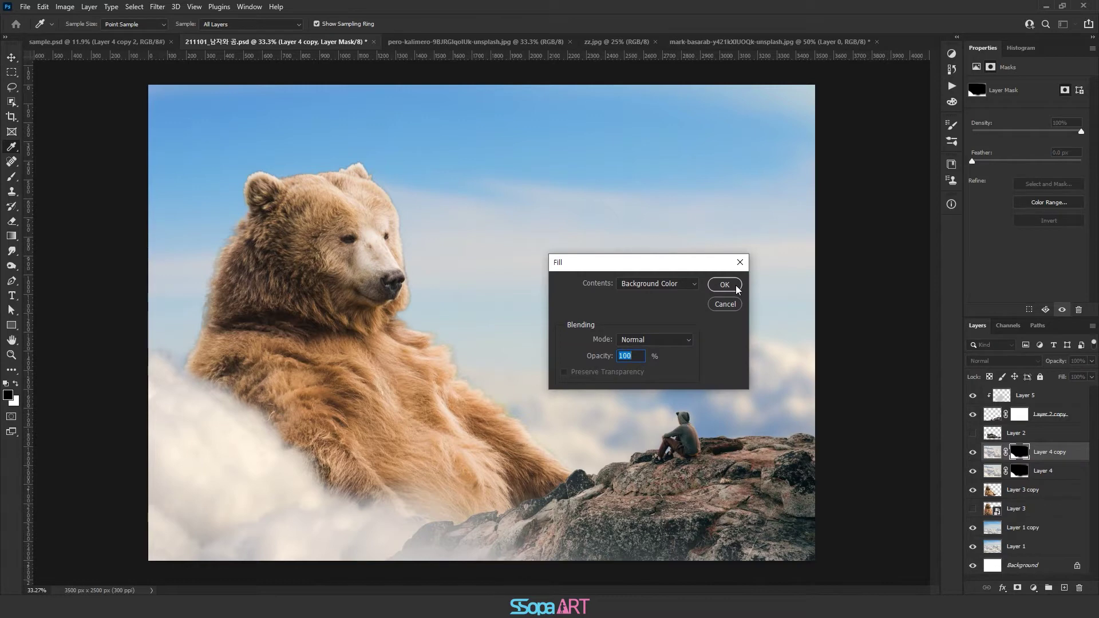
left_click(737, 288)
left_click(993, 452)
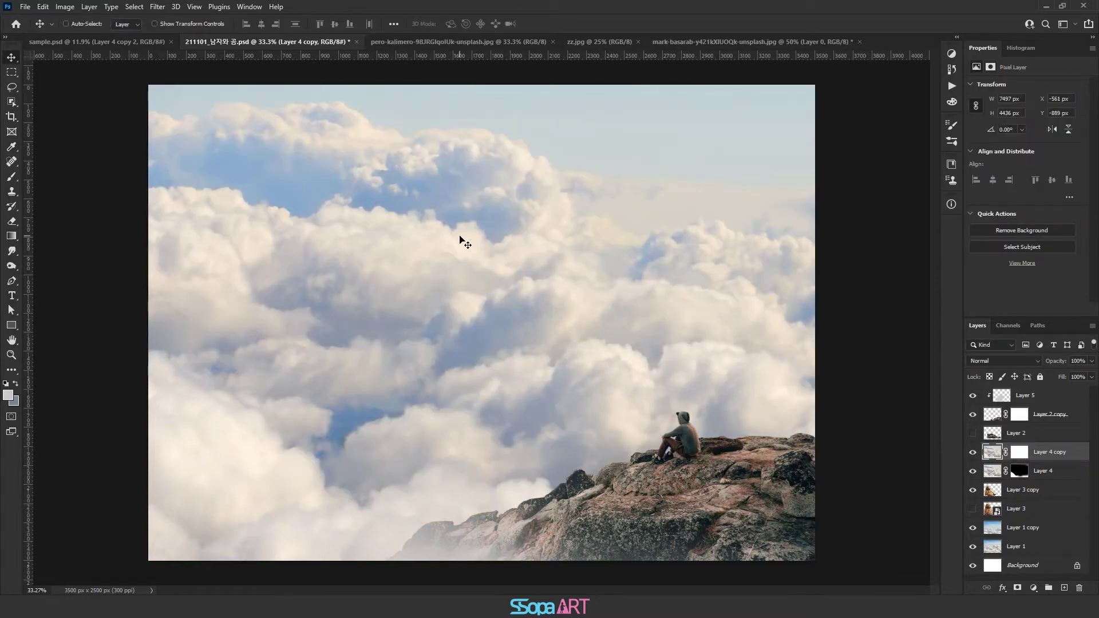
mouse_move(482, 314)
left_mouse_down()
mouse_move(356, 321)
mouse_move(531, 357)
left_mouse_up()
left_click_drag(1053, 452, 1060, 518)
mouse_move(765, 319)
left_mouse_down()
mouse_move(715, 393)
mouse_move(561, 363)
mouse_move(641, 373)
mouse_move(655, 356)
left_mouse_up()
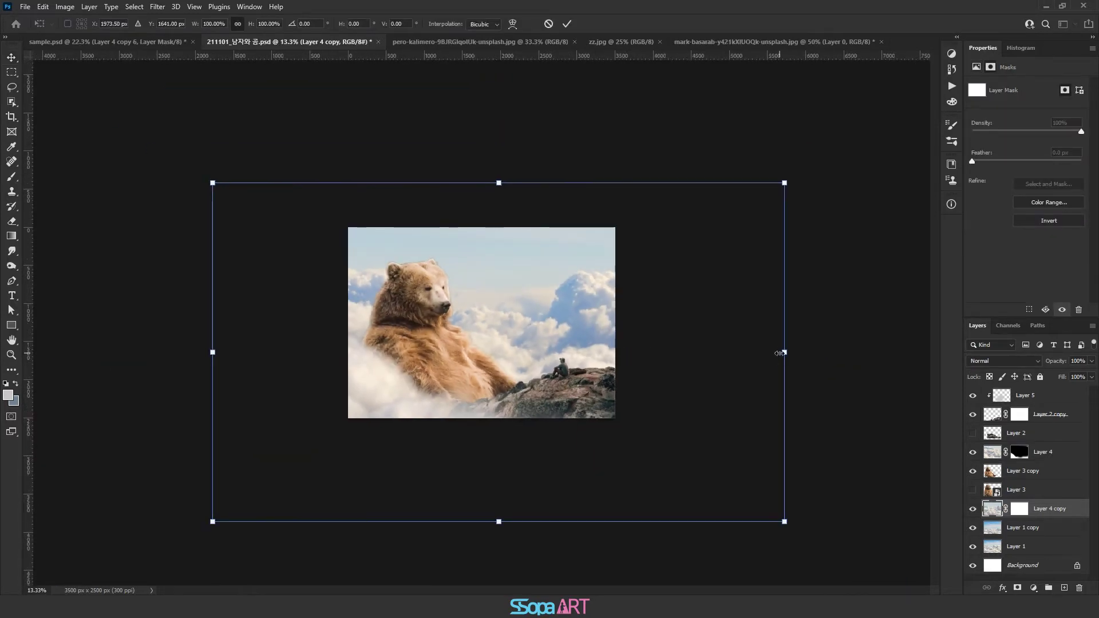
Scale the cloud copy to about 47% and place it behind the seated man.
left_click_drag(785, 521, 668, 446)
mouse_move(603, 405)
left_mouse_down()
mouse_move(617, 396)
mouse_move(567, 367)
left_mouse_up()
mouse_move(669, 238)
left_mouse_down()
mouse_move(575, 335)
mouse_move(599, 339)
left_mouse_up()
left_click_drag(529, 381, 587, 415)
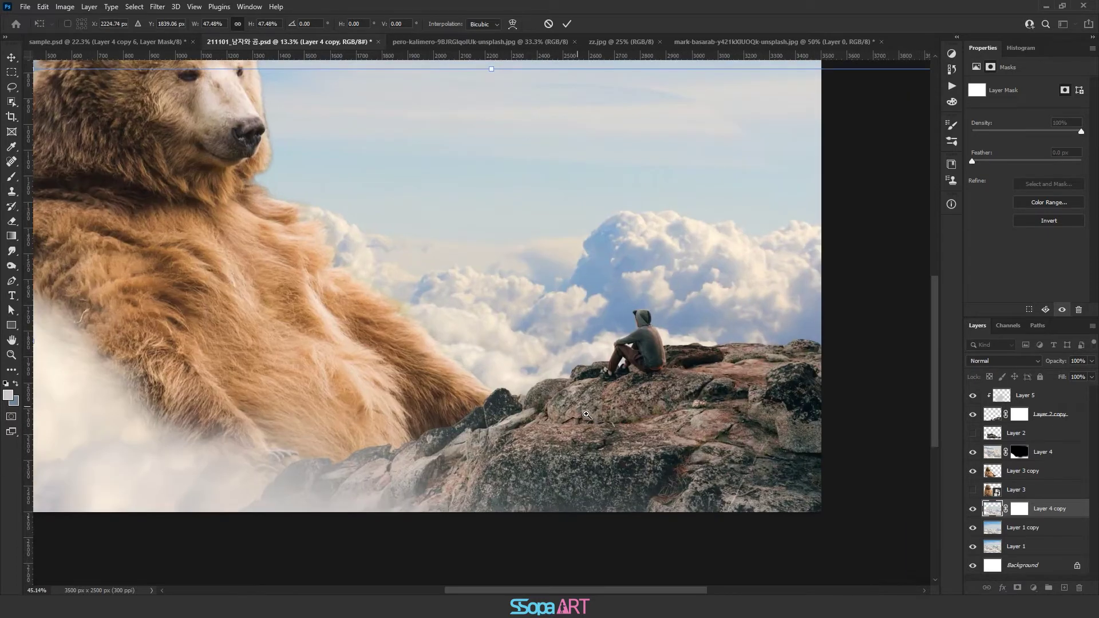
left_click_drag(609, 356, 691, 425)
key("Return")
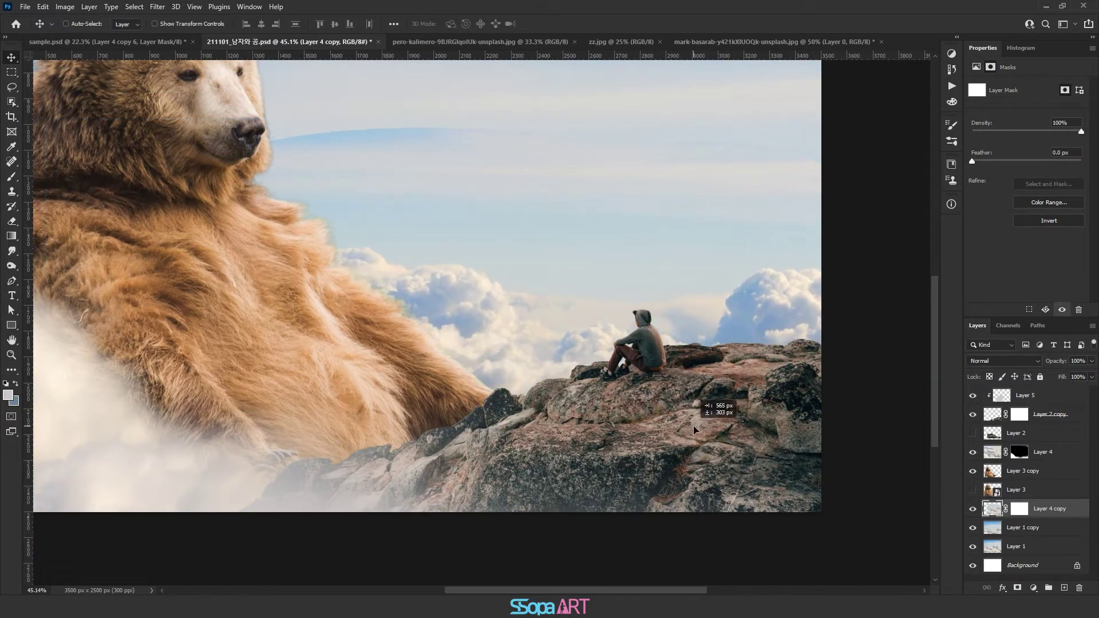
left_click(1019, 508)
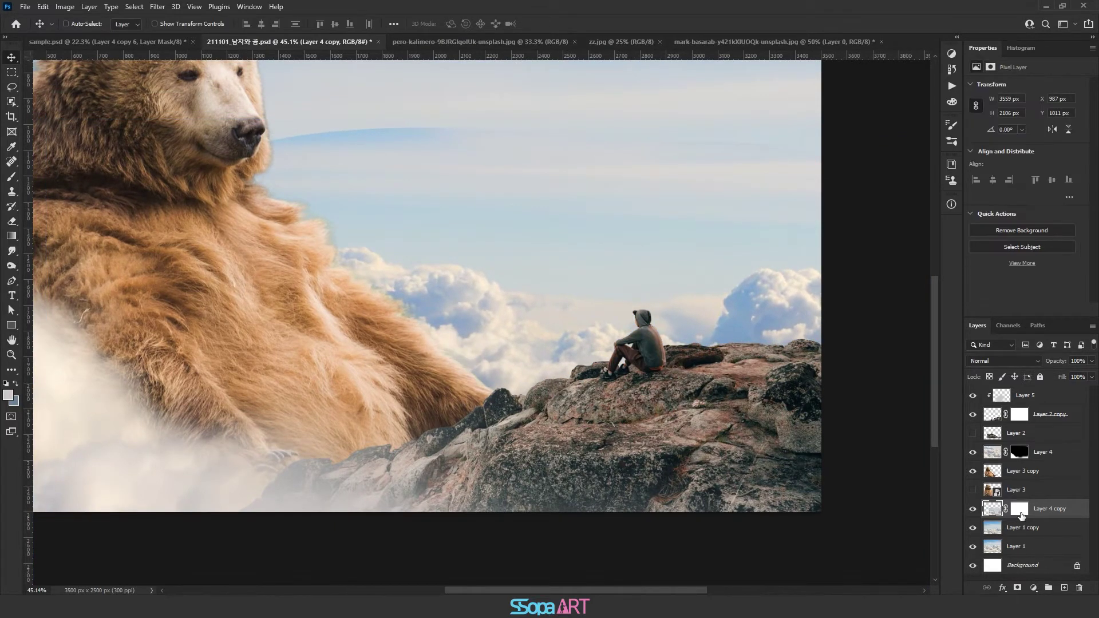
Paint black on Layer 4 copy's mask with a 500–800 px brush over the bright clouds beside the man.
key("b")
left_click_drag(674, 272, 657, 276)
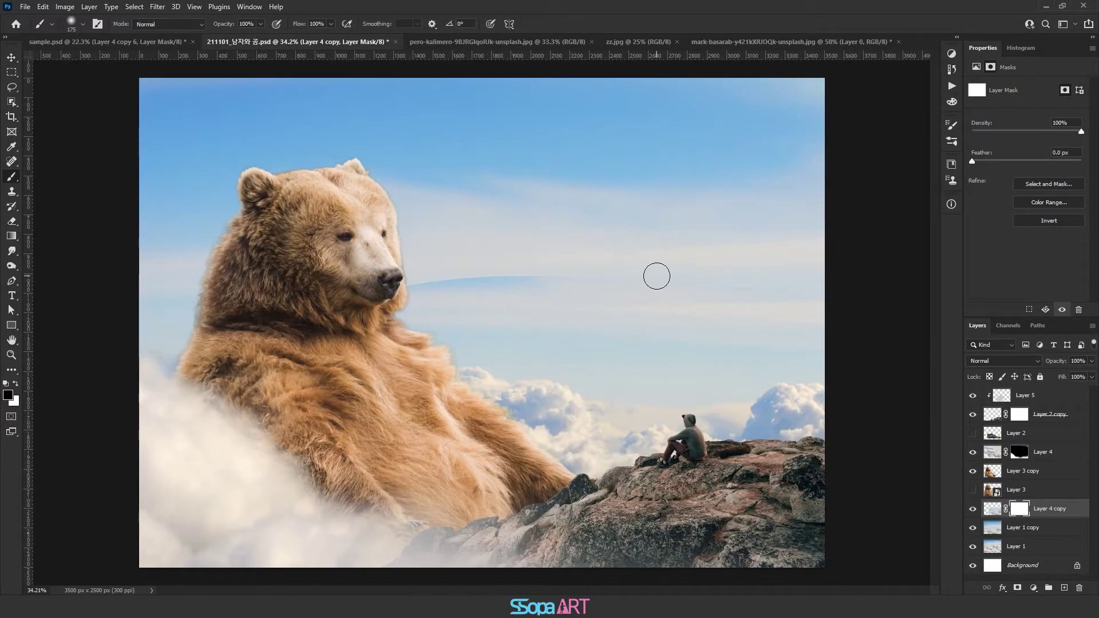
key("bracketright")
key("bracketright")
key("bracketright")
left_click_drag(827, 299, 727, 292)
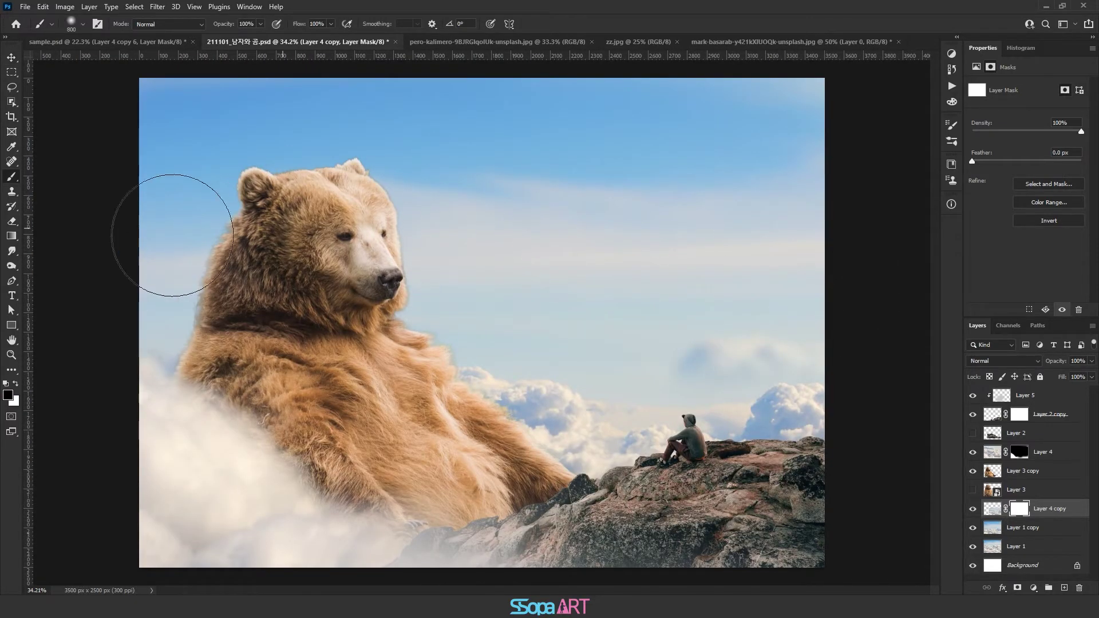
key("bracketleft")
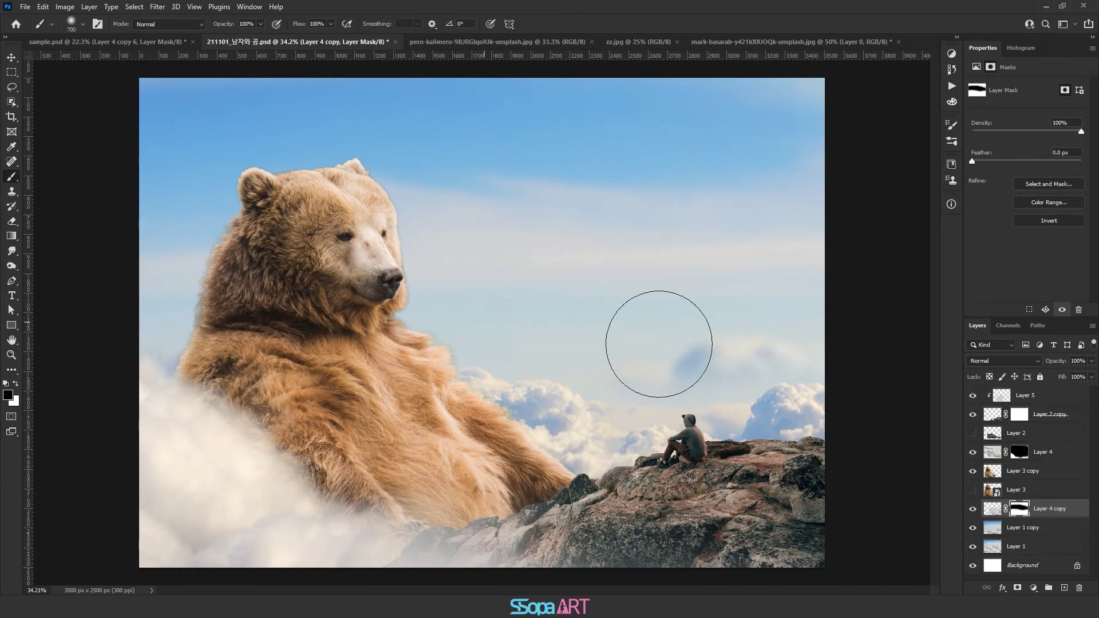
key("bracketleft")
key("bracketleft")
left_click_drag(695, 393, 796, 394)
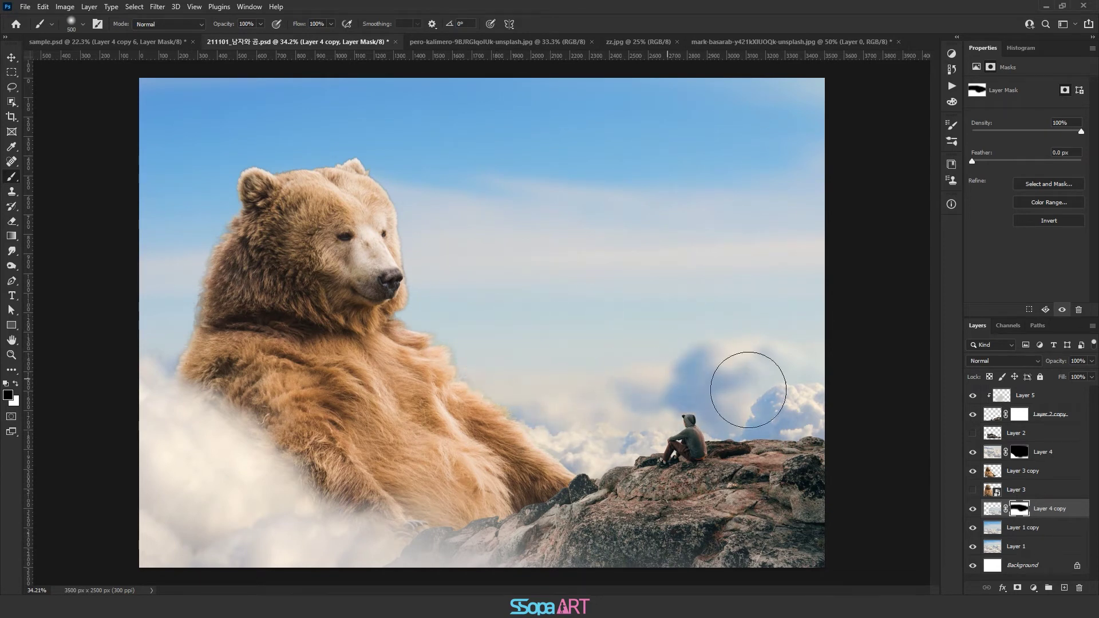
key("bracketright")
key("bracketright")
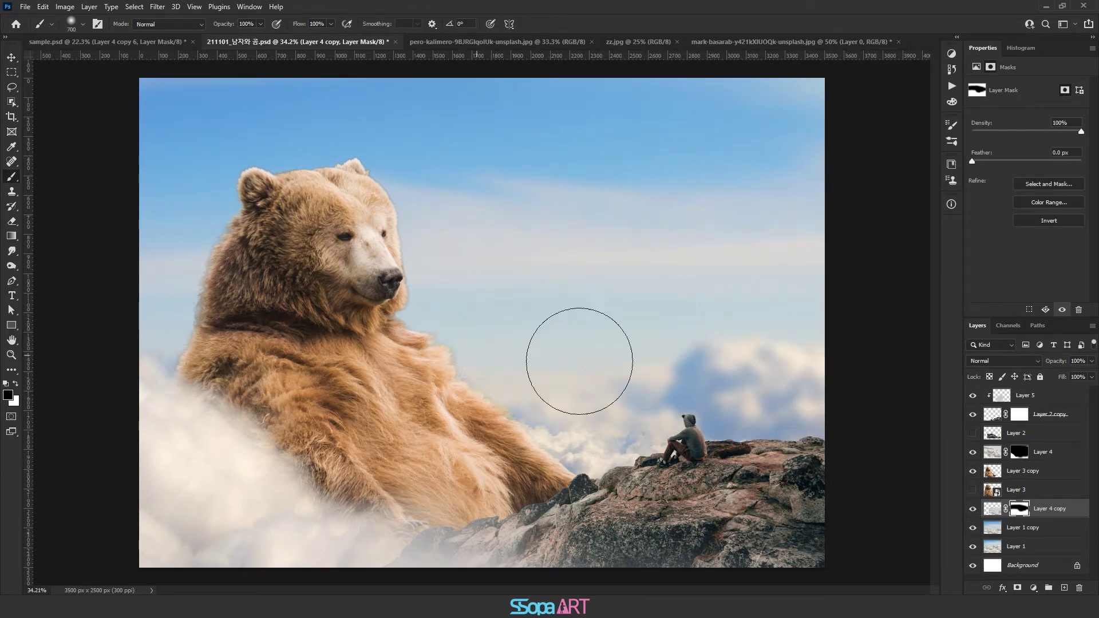
key("bracketleft")
key("bracketleft")
key("bracketleft")
key("bracketright")
key("bracketright")
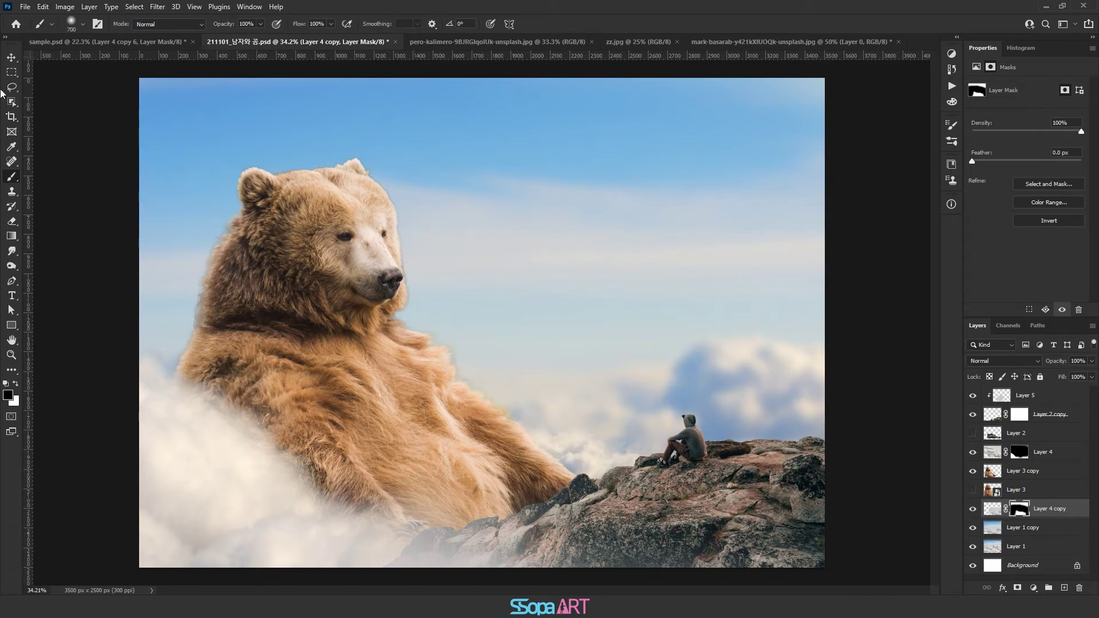
left_click(12, 57)
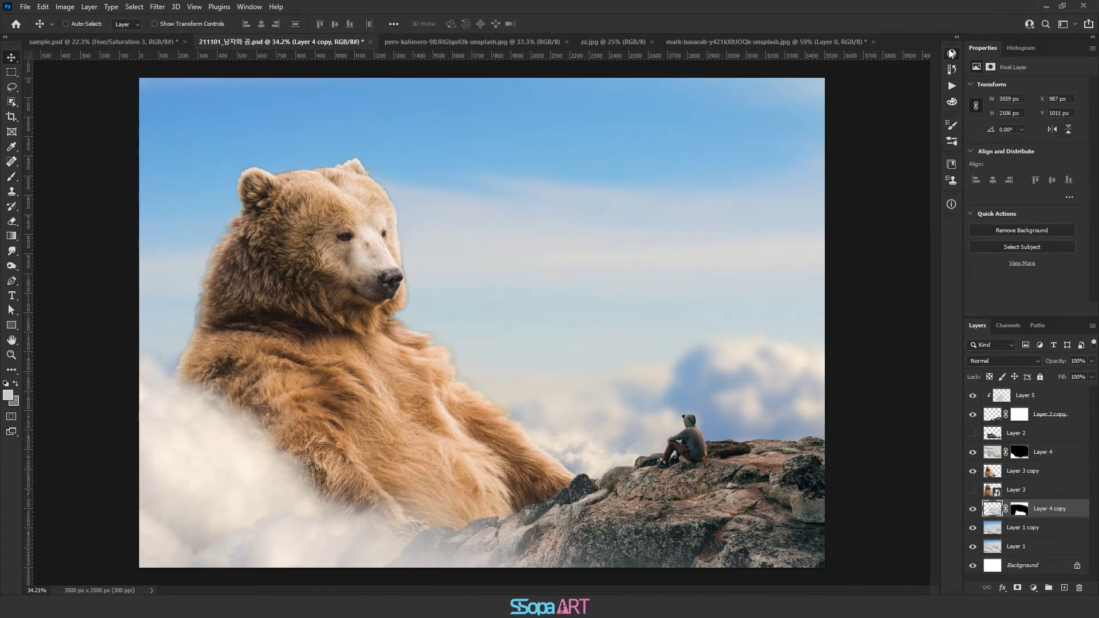
left_click(951, 53)
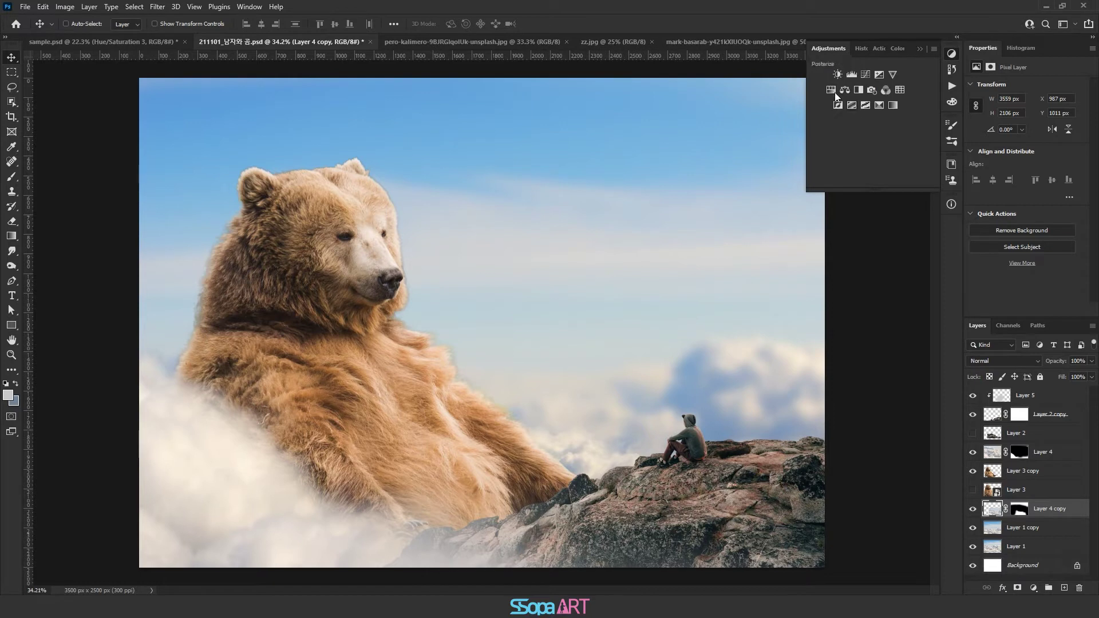
Add a Hue/Saturation adjustment with Saturation −55 and Lightness −25.
left_click(830, 90)
left_click_drag(1026, 150, 1005, 149)
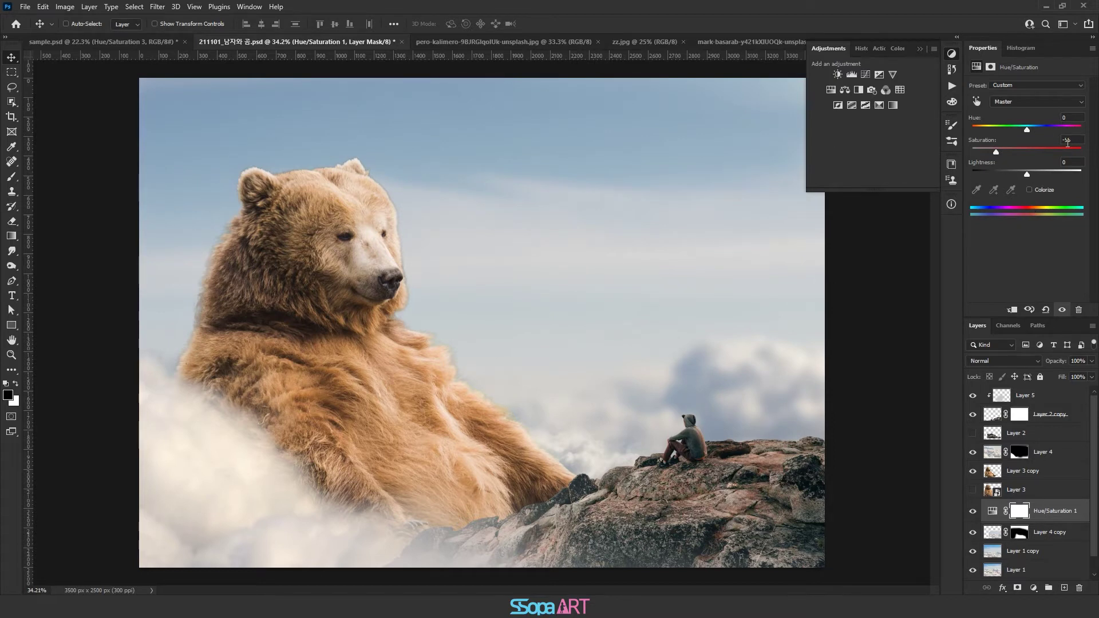
type("-5")
key("Return")
left_click_drag(816, 302, 790, 297)
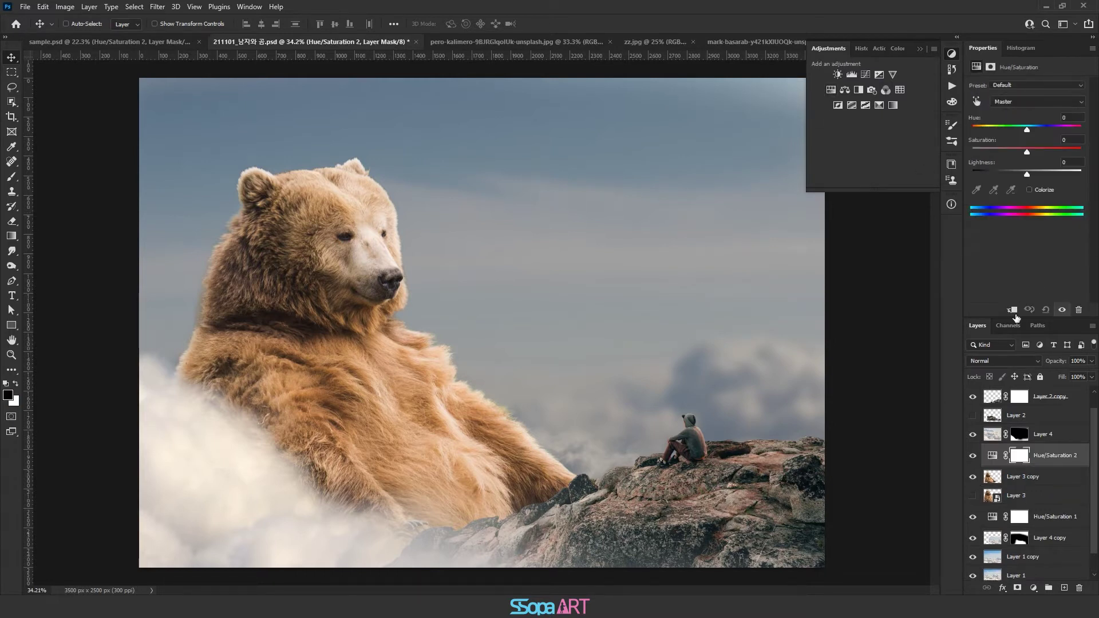
Desaturate the bear with a clipped Hue/Saturation and add empty Layers 6 and 7.
left_click_drag(1026, 152, 1004, 152)
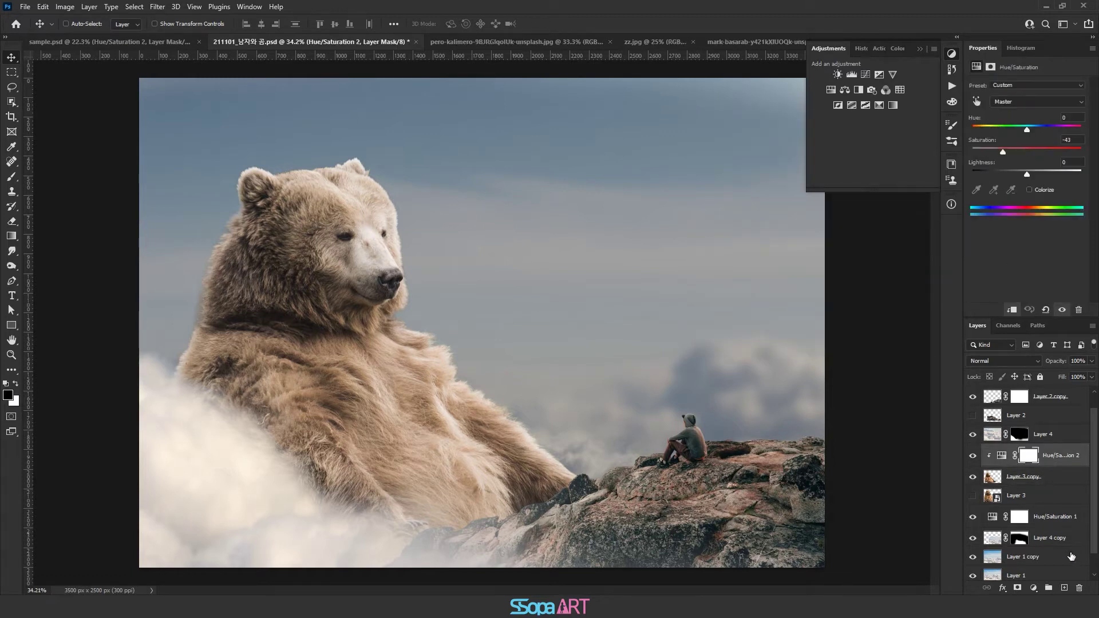
left_click(1063, 588)
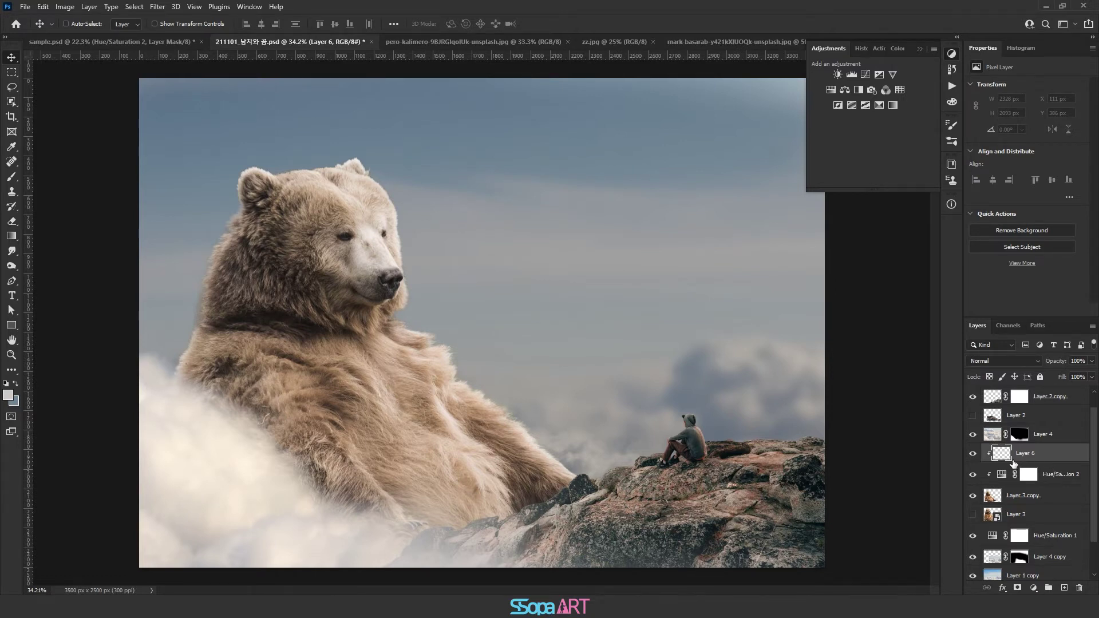
scroll(1027, 456, "down", 2)
left_click(1041, 518)
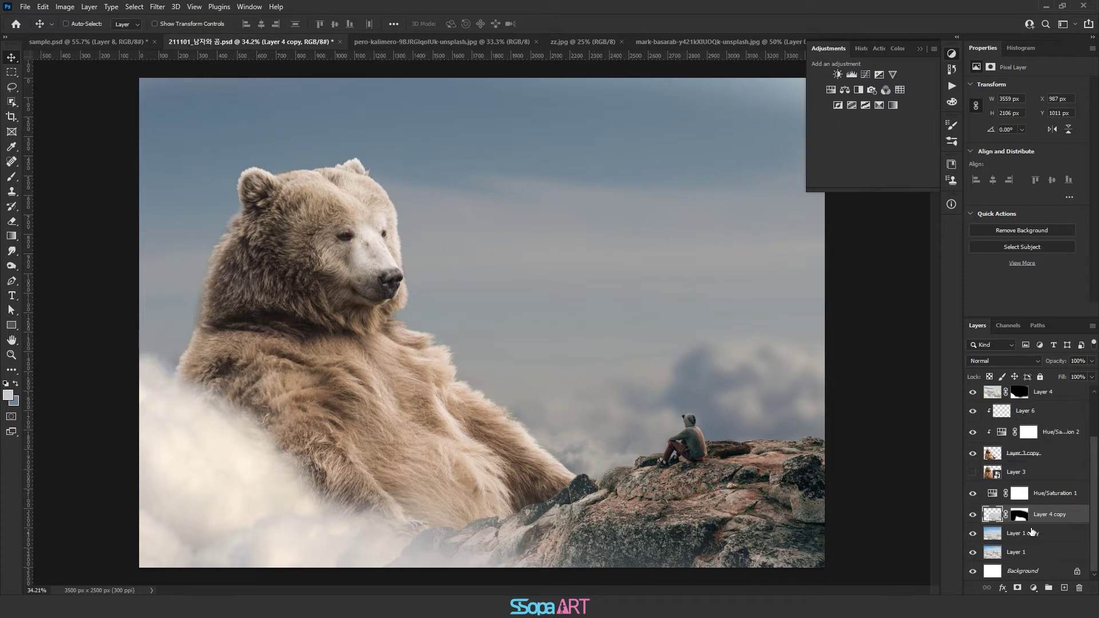
left_click(1051, 494)
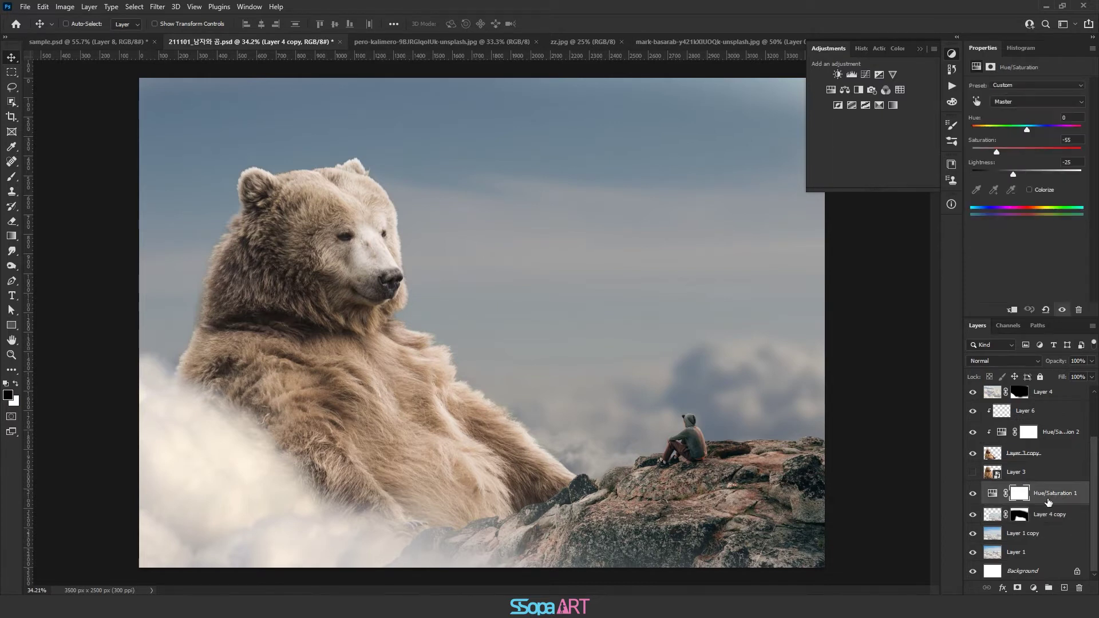
left_click(1064, 588)
left_click(12, 73)
Fill a horizontal band across the middle of Layer 7 with white (ffffff).
mouse_move(133, 249)
left_mouse_down()
mouse_move(892, 439)
mouse_move(899, 430)
left_mouse_up()
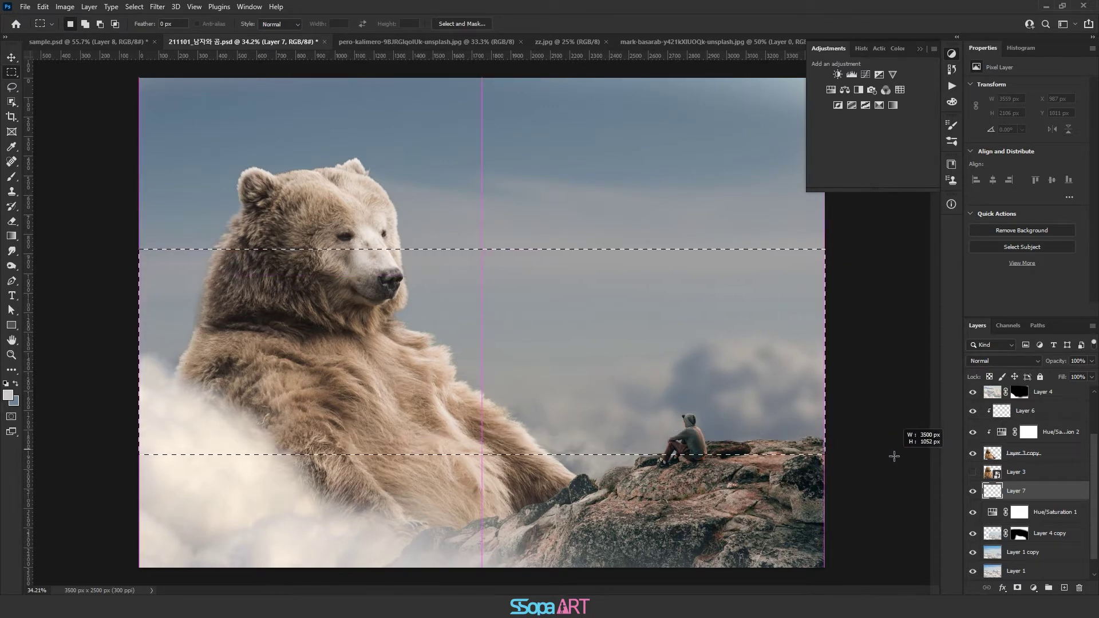
left_click_drag(900, 430, 889, 469)
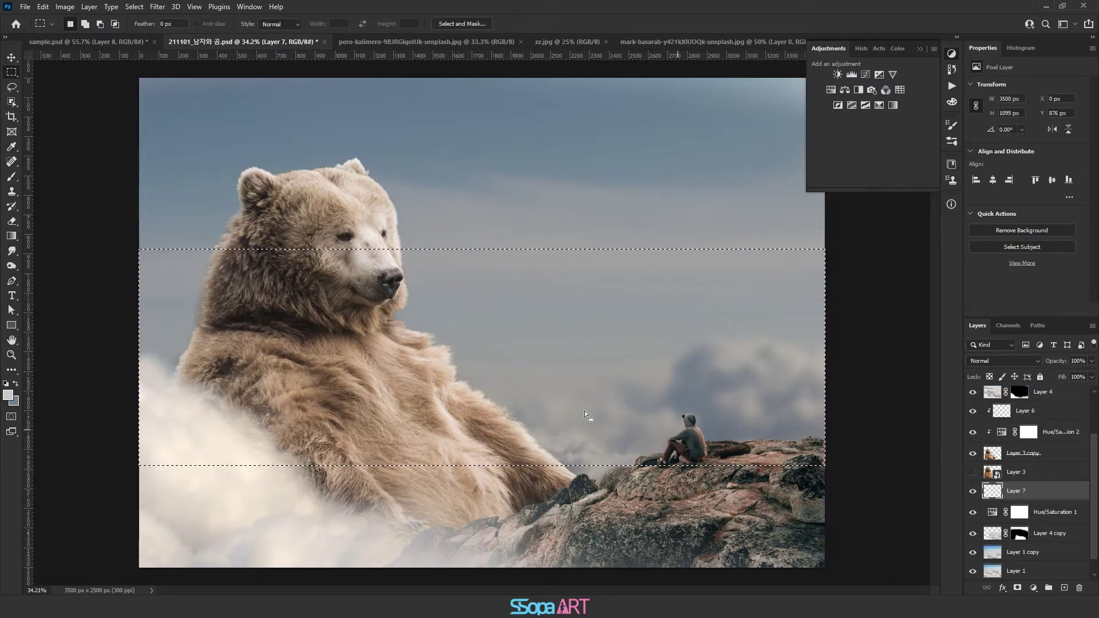
left_click(8, 395)
type("ffffff")
left_click(927, 335)
key("shift+F5")
left_click(630, 284)
left_click(724, 284)
key("m")
key("ctrl+d")
Blur the white band with a 179.1-pixel Gaussian Blur and set it to Linear Dodge (Add).
left_click(157, 6)
mouse_move(164, 152)
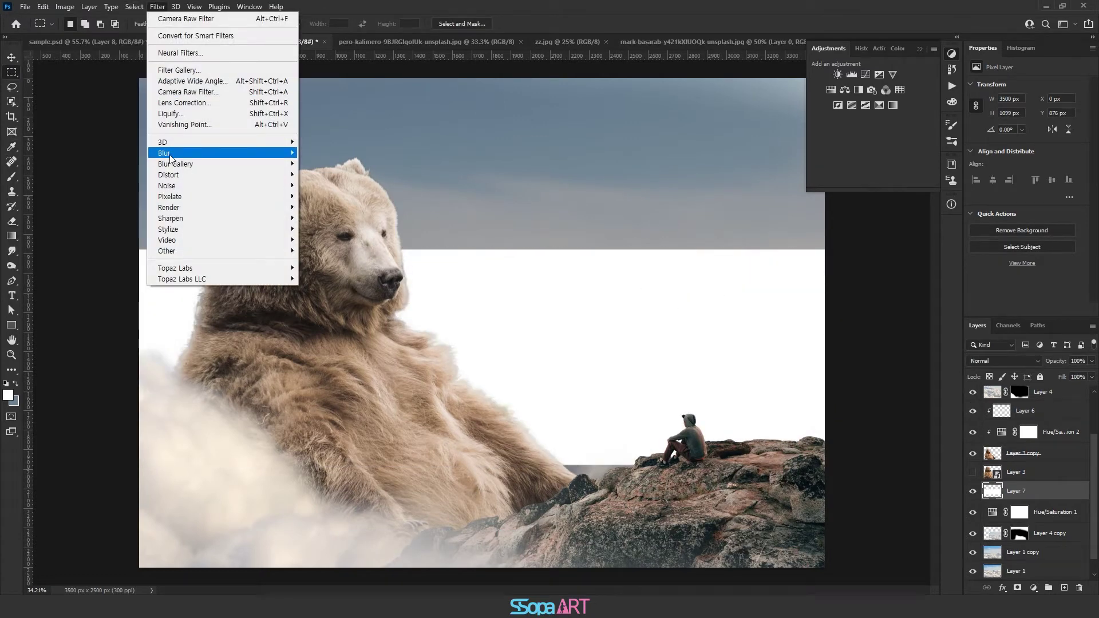
left_click(326, 196)
left_click_drag(904, 293, 942, 294)
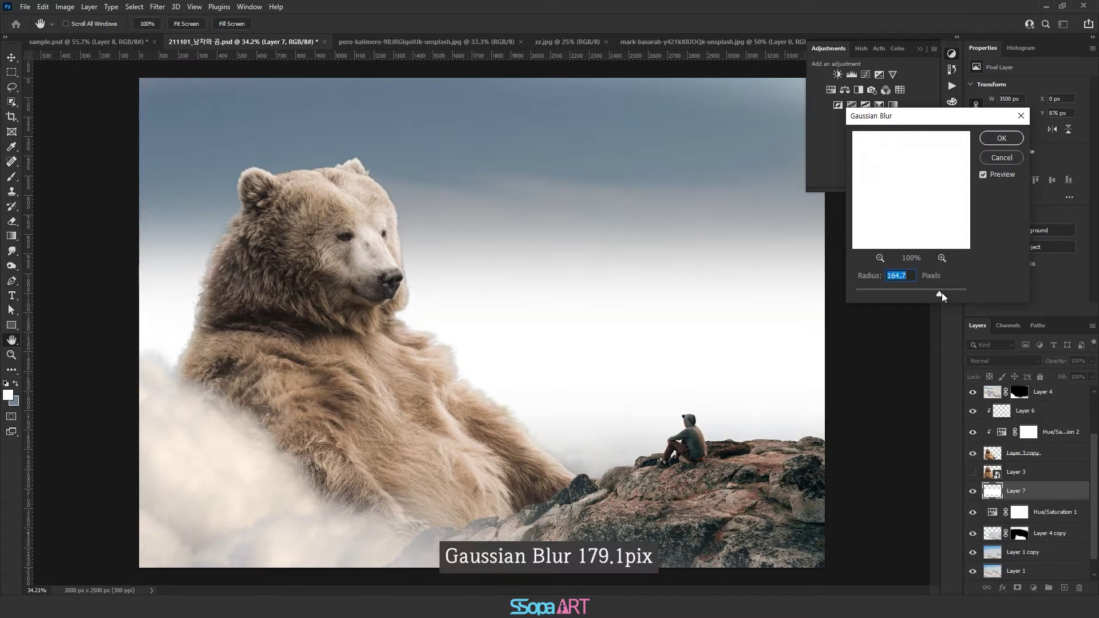
key("Return")
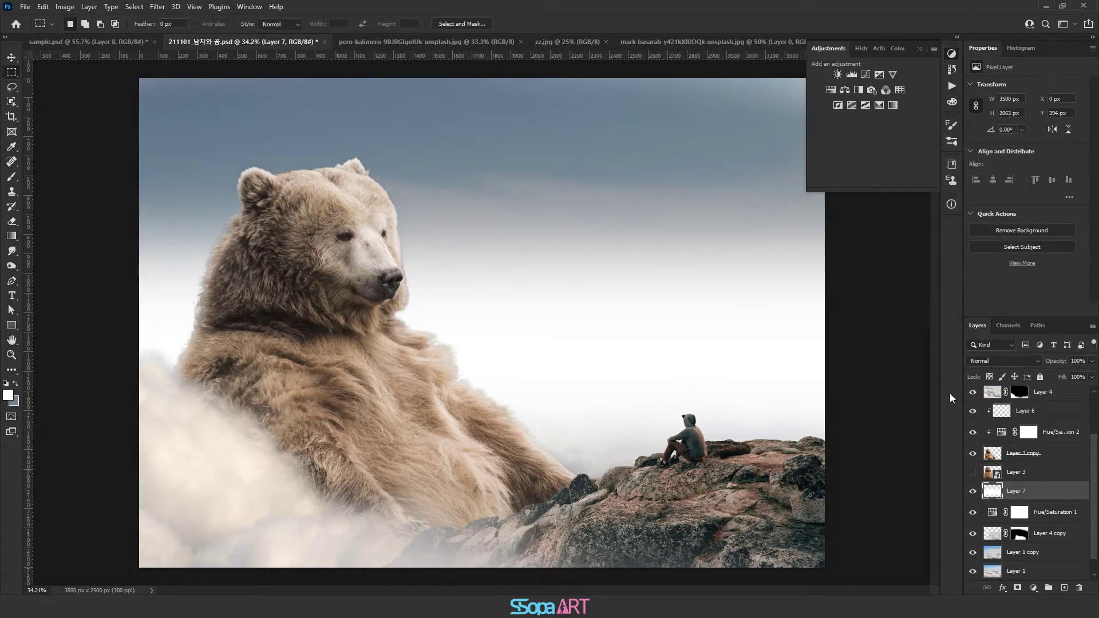
left_click(1042, 360)
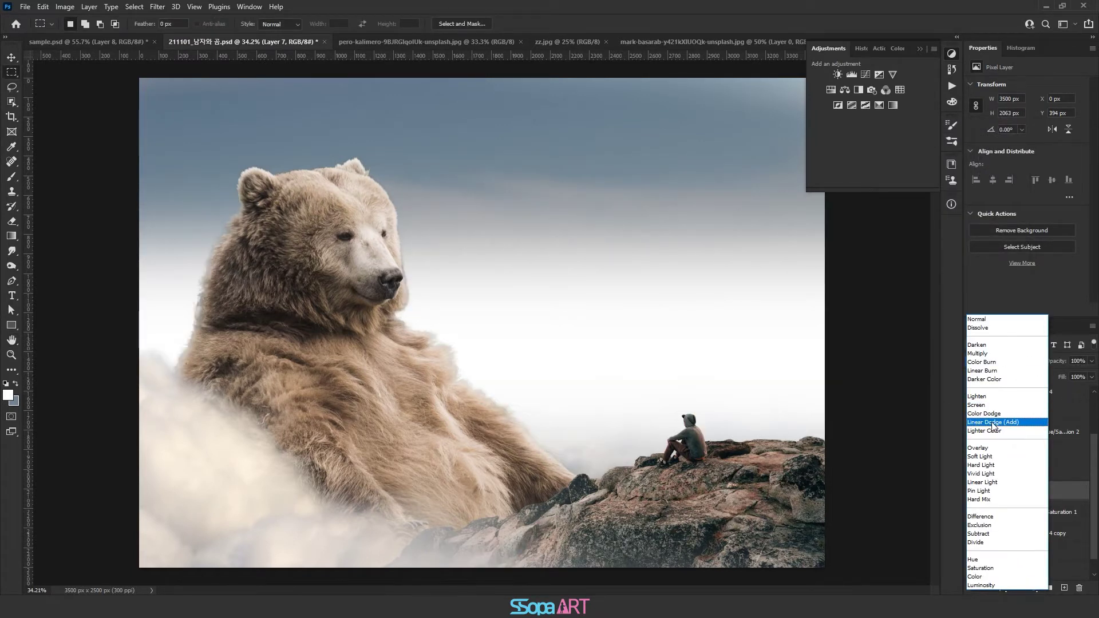
left_click(995, 424)
Squash the glow band vertically, set its opacity to 62%, and blur it again.
key("ctrl+t")
mouse_move(481, 156)
left_mouse_down()
mouse_move(449, 285)
mouse_move(450, 335)
mouse_move(449, 246)
mouse_move(450, 255)
left_mouse_up()
left_click_drag(589, 351, 589, 355)
key("Return")
left_click(1092, 360)
mouse_move(1092, 373)
left_mouse_down()
mouse_move(1057, 372)
mouse_move(1069, 375)
left_mouse_up()
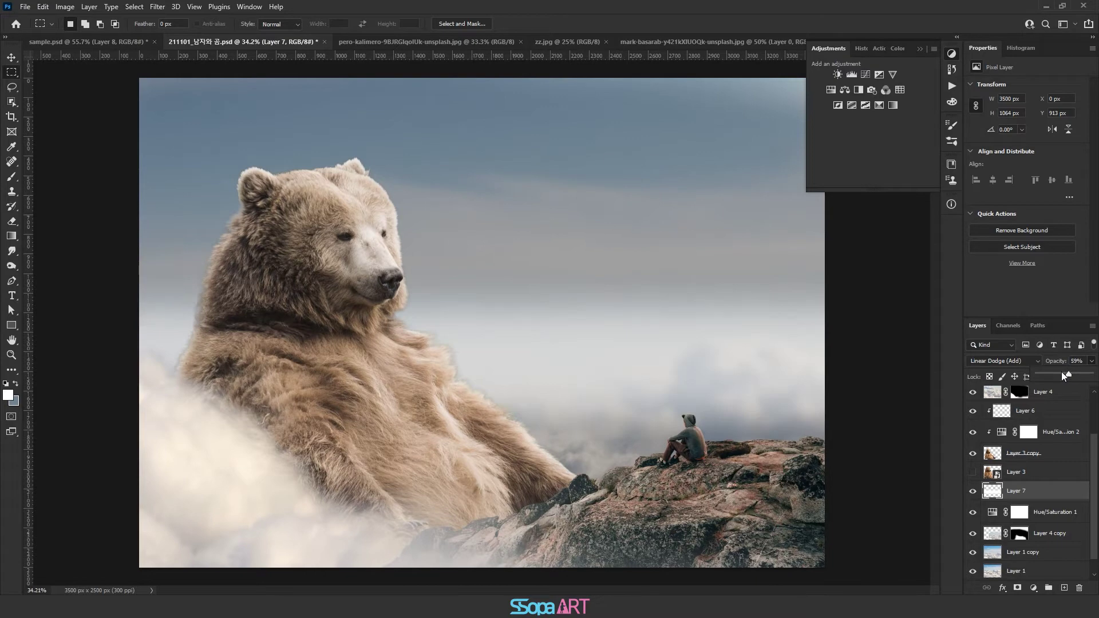
left_click_drag(1071, 373, 1072, 374)
left_click(158, 6)
left_click(168, 19)
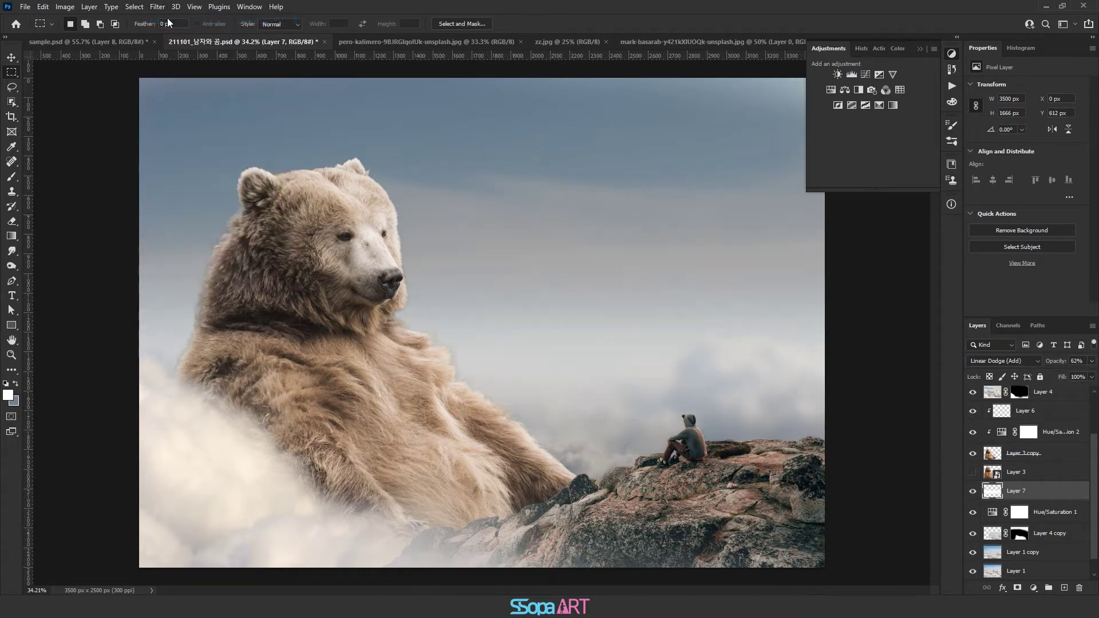
left_click(973, 491)
On Layer 6, try broad 800 px sky-darkening brush strokes, then undo them.
left_click(1027, 413)
left_click(1002, 412, "ctrl")
left_click(517, 225)
left_click(12, 176)
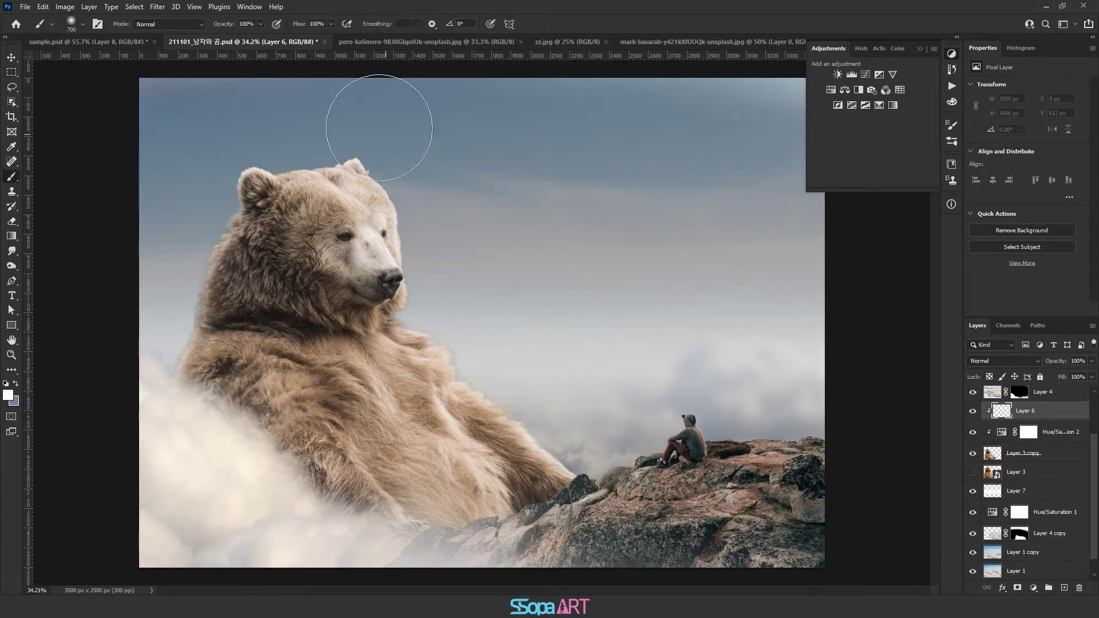
key("bracketright")
key("bracketright")
key("bracketleft")
left_click_drag(497, 289, 530, 327)
key("bracketright")
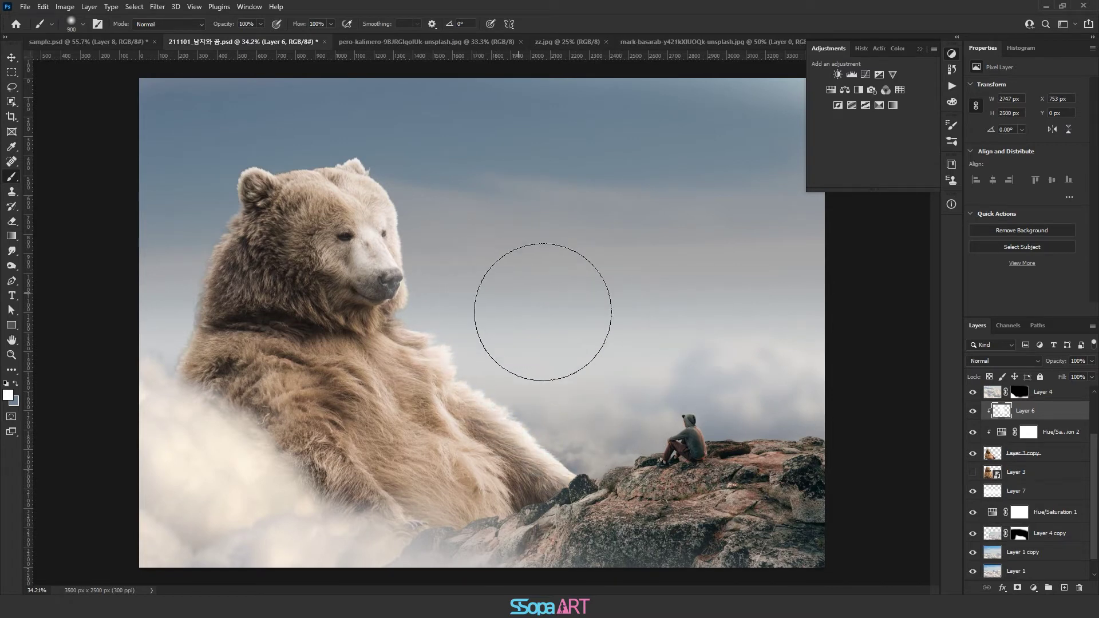
key("ctrl+z")
key("bracketleft")
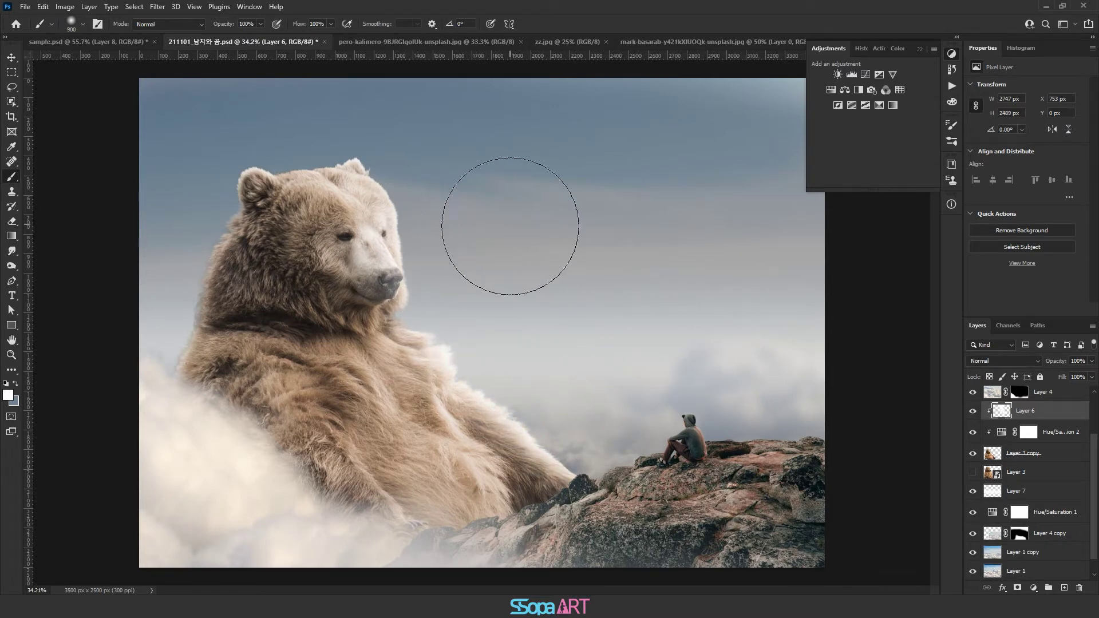
left_click_drag(510, 224, 380, 111)
key("bracketleft")
key("ctrl+z")
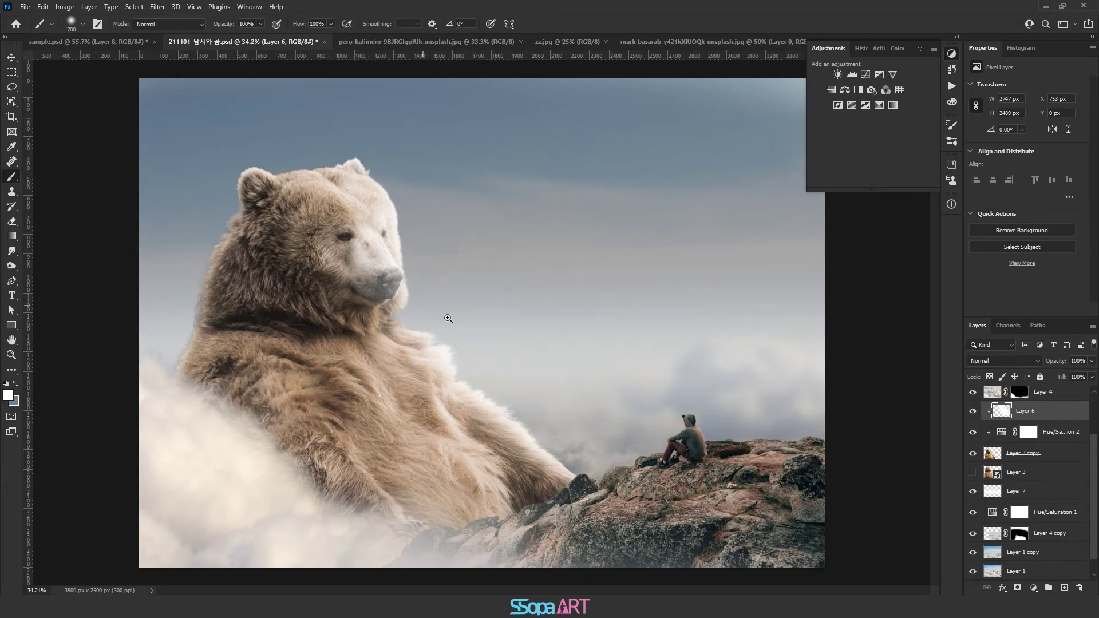
Set the brush to 24% opacity and 200 px, and add Layer 8 above Layer 6.
scroll(433, 312, "up", 10)
left_click_drag(243, 37, 219, 37)
key("bracketleft")
key("bracketleft")
key("bracketleft")
key("bracketleft")
key("bracketleft")
key("bracketleft")
left_click(1065, 587)
Clip Layer 8 to Layer 6 and paint white along the bear's ear and face.
left_click(1034, 419, "alt")
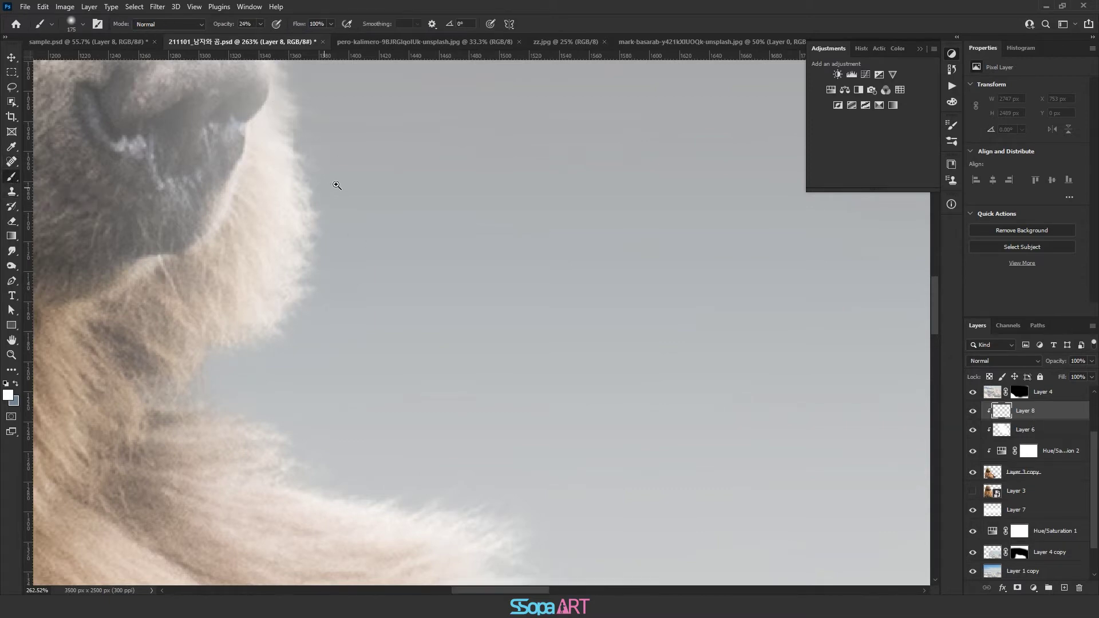
left_click_drag(337, 185, 269, 184)
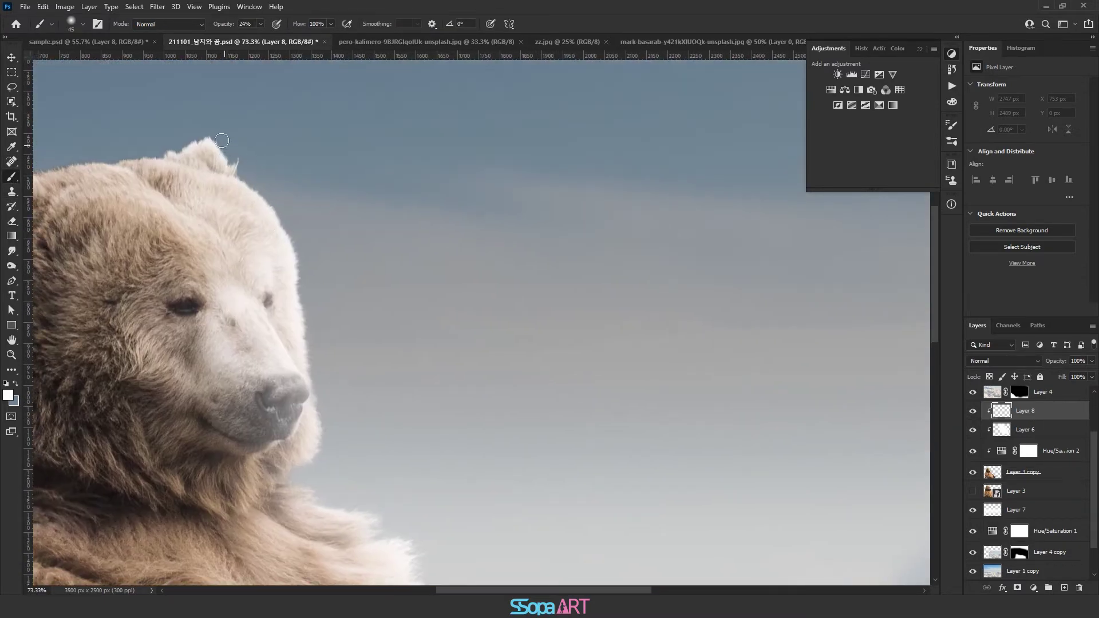
left_click_drag(221, 140, 248, 176)
key("0")
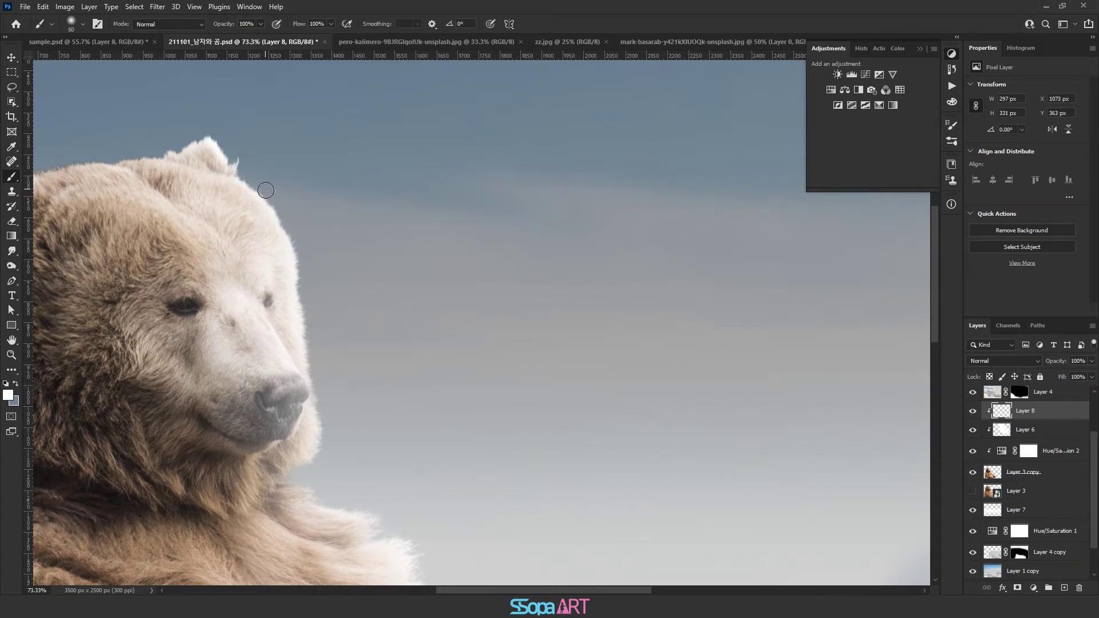
key("bracketright")
key("bracketright")
key("bracketright")
left_click_drag(316, 289, 358, 415)
Brighten the fur edge down the chest and back with a 700 px brush.
left_click_drag(364, 326, 365, 149)
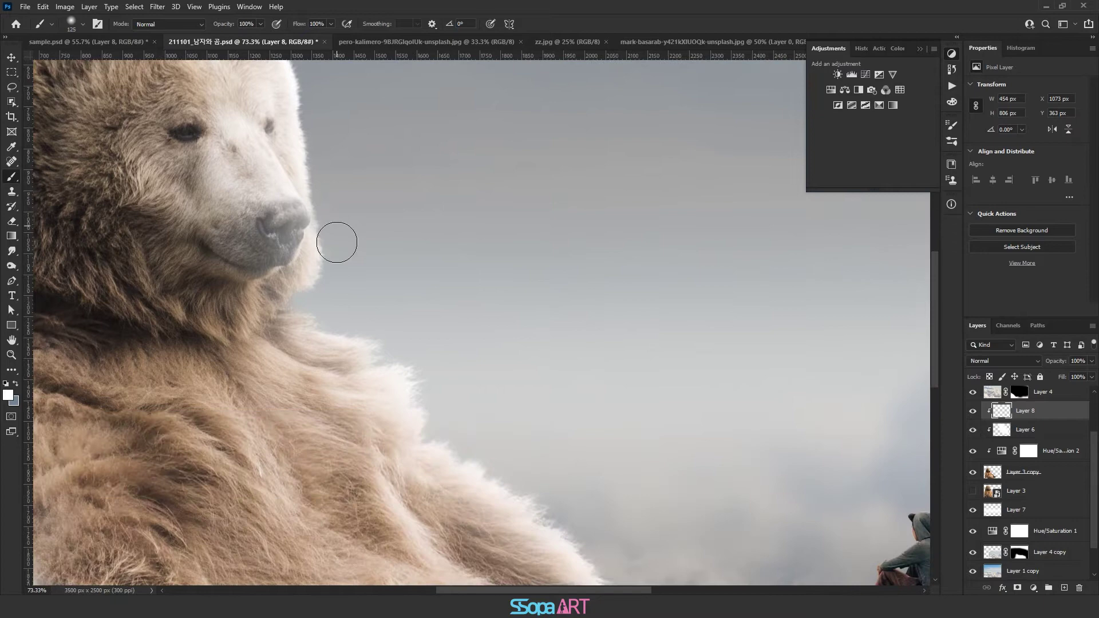
left_click_drag(384, 339, 479, 428)
left_click_drag(466, 332, 377, 180)
key("bracketright")
key("bracketright")
key("bracketright")
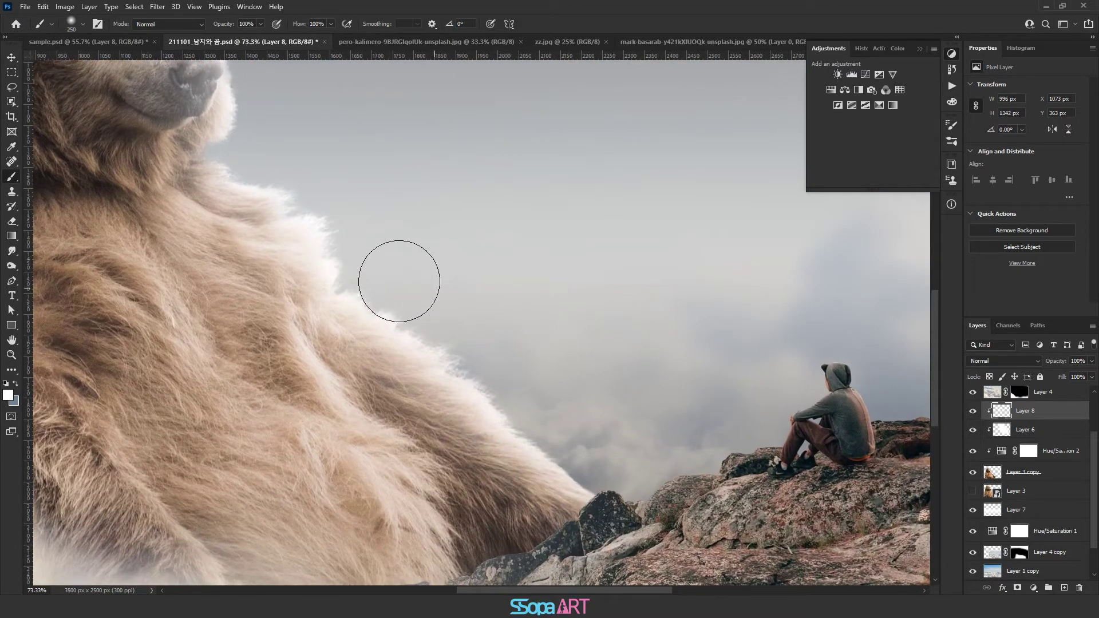
key("bracketright")
key("bracketright")
key("bracketright")
key("bracketright")
key("bracketright")
left_click_drag(408, 267, 598, 323)
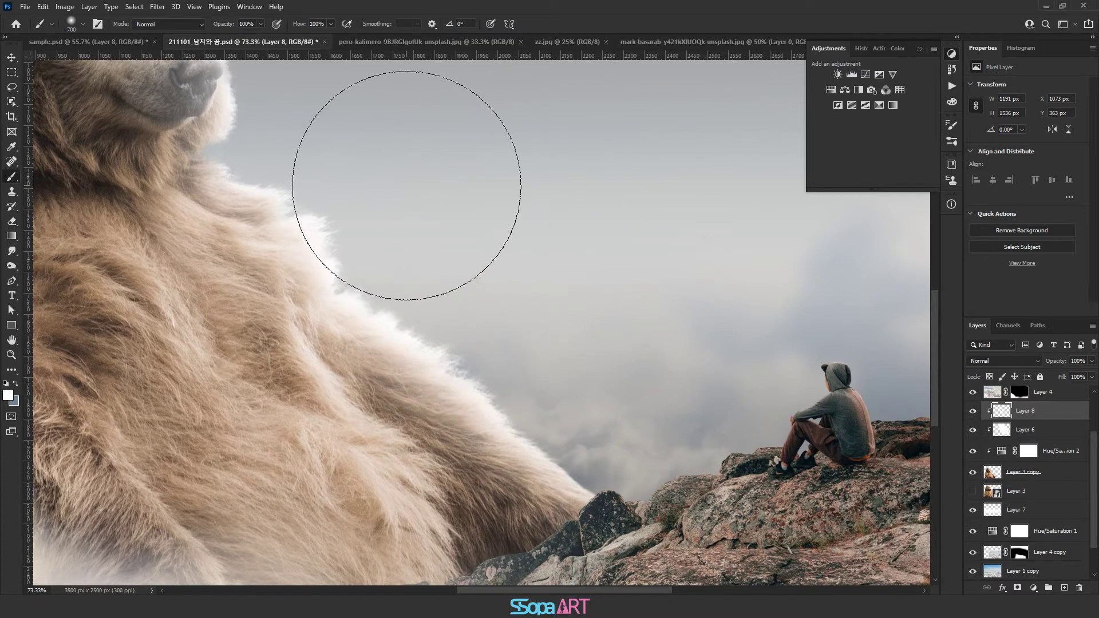
left_click_drag(525, 270, 605, 287)
Shrink the brush and lower its opacity to 15% for fine strokes.
key("bracketleft")
key("bracketleft")
key("bracketleft")
key("bracketleft")
key("bracketleft")
key("bracketleft")
key("bracketleft")
key("bracketleft")
left_click_drag(261, 25, 221, 37)
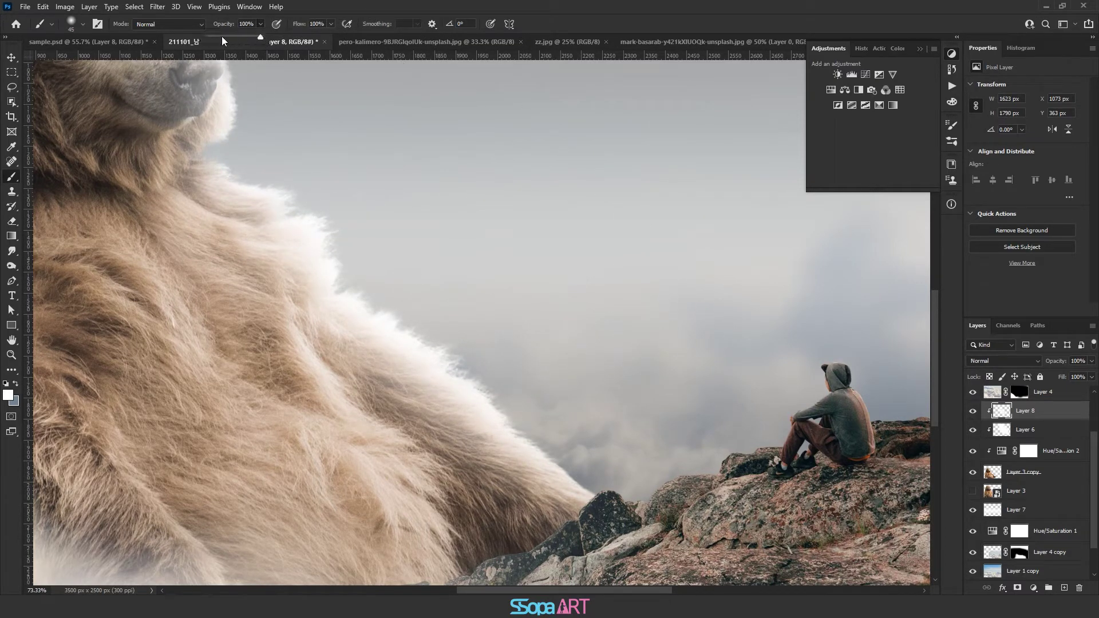
key("bracketleft")
key("bracketleft")
key("bracketleft")
key("bracketleft")
key("bracketleft")
key("bracketleft")
left_click(184, 138)
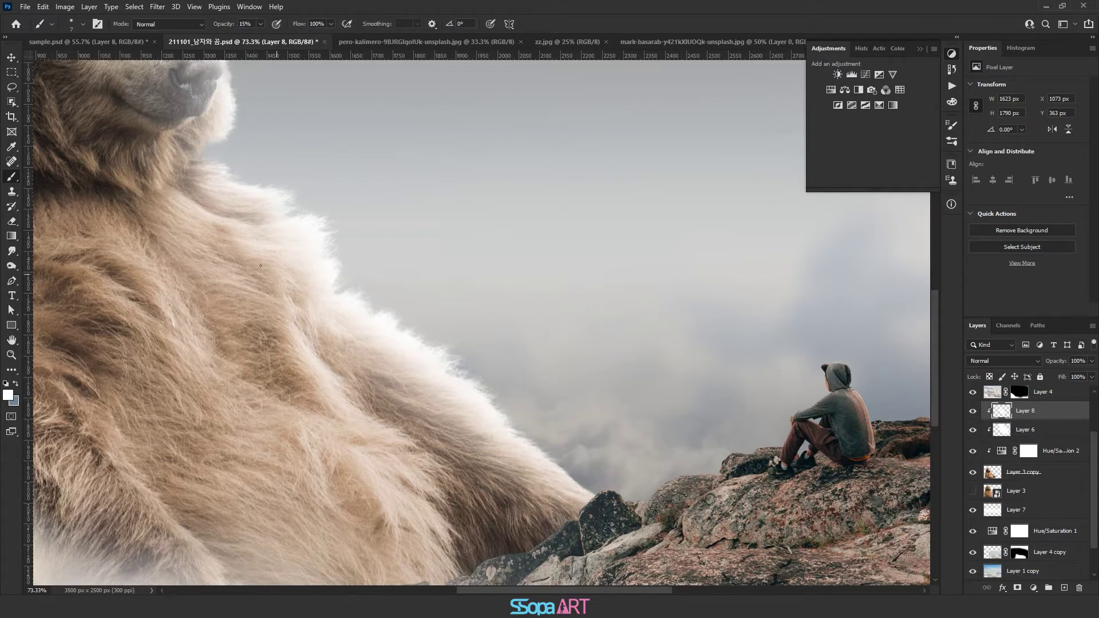
left_click_drag(411, 380, 261, 241)
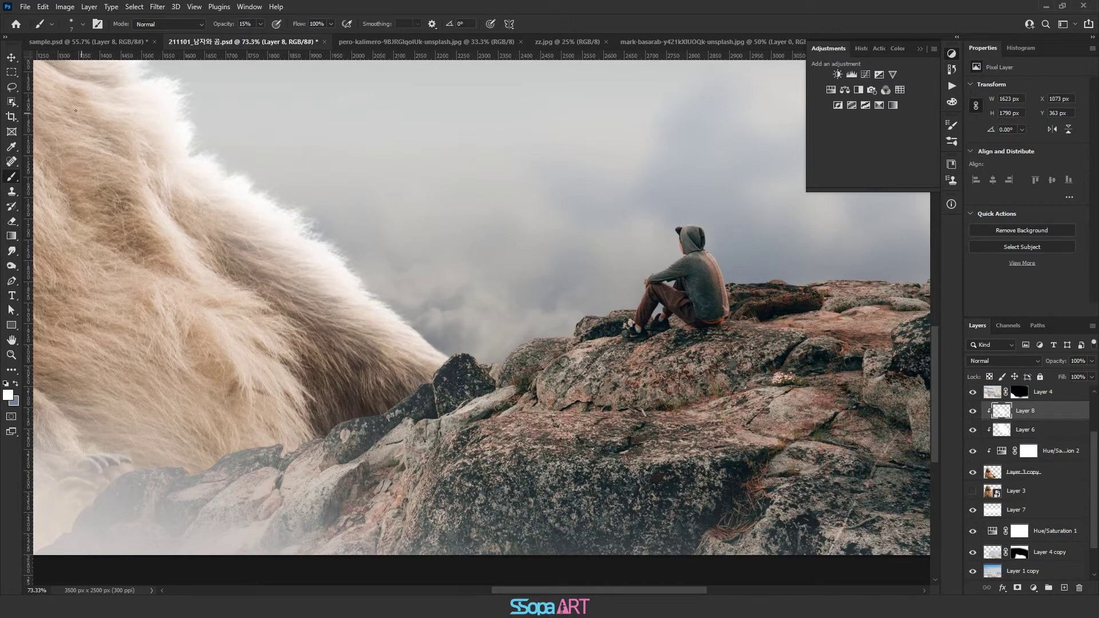
left_click_drag(218, 142, 385, 360)
Brighten the bear's mouth line with a small soft brush.
left_click_drag(252, 187, 312, 270)
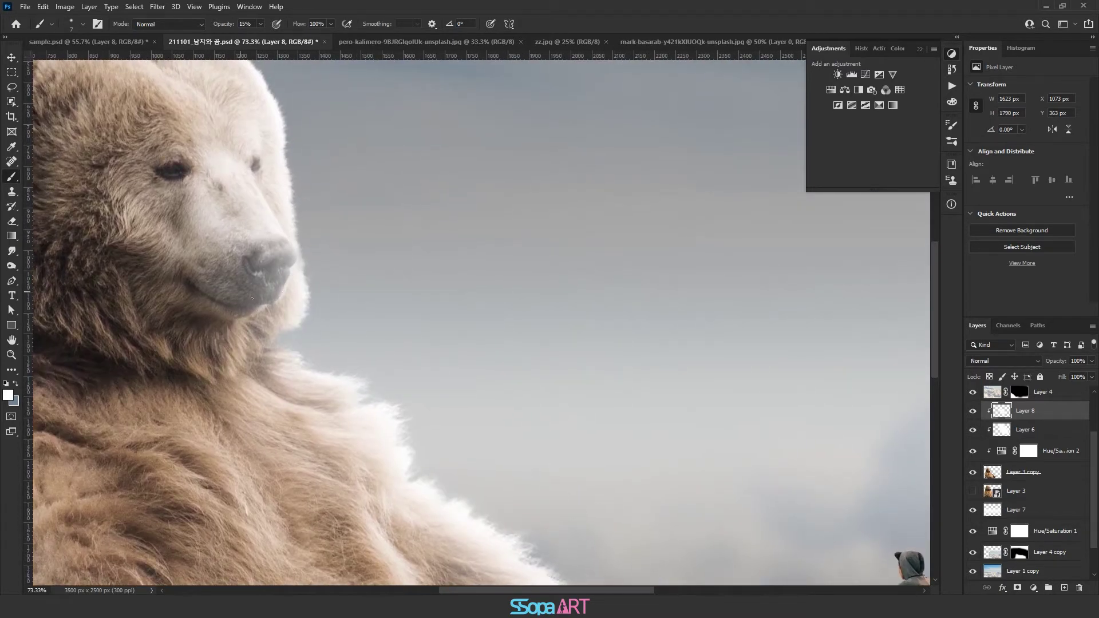
left_click_drag(240, 304, 276, 298)
key("]")
key("bracketleft")
key("bracketright")
key("bracketright")
key("bracketright")
key("bracketleft")
key("bracketleft")
key("bracketleft")
Lighten the fur under the nose and mouth at 34% opacity, then drop opacity to 13%.
left_click(261, 24)
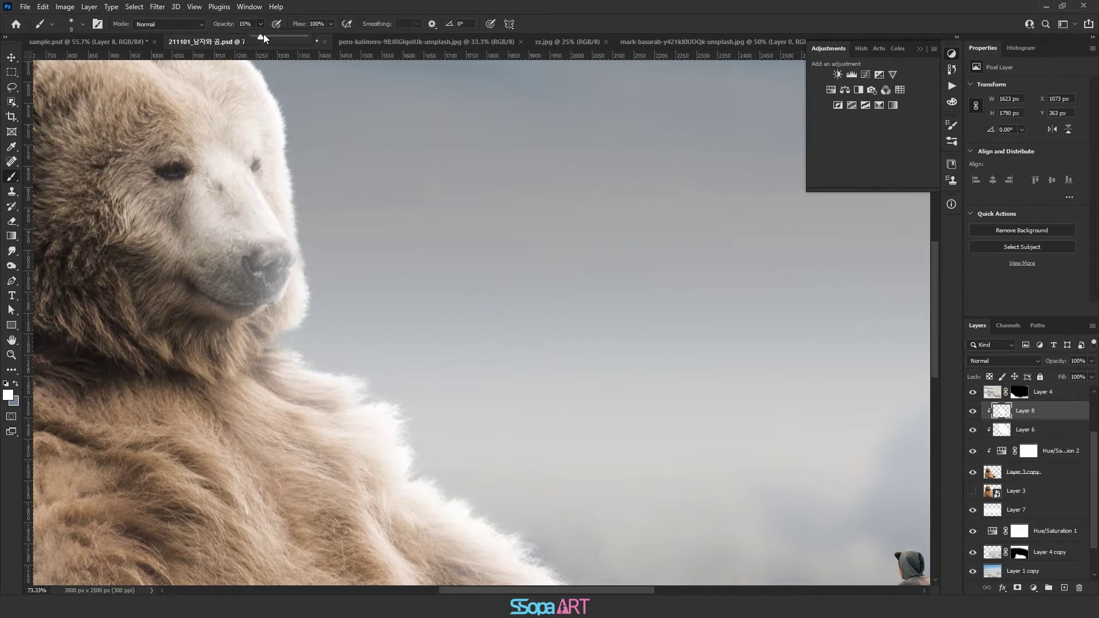
left_click(252, 160)
left_click_drag(259, 26, 233, 36)
left_click(256, 155)
left_click_drag(259, 119, 272, 216)
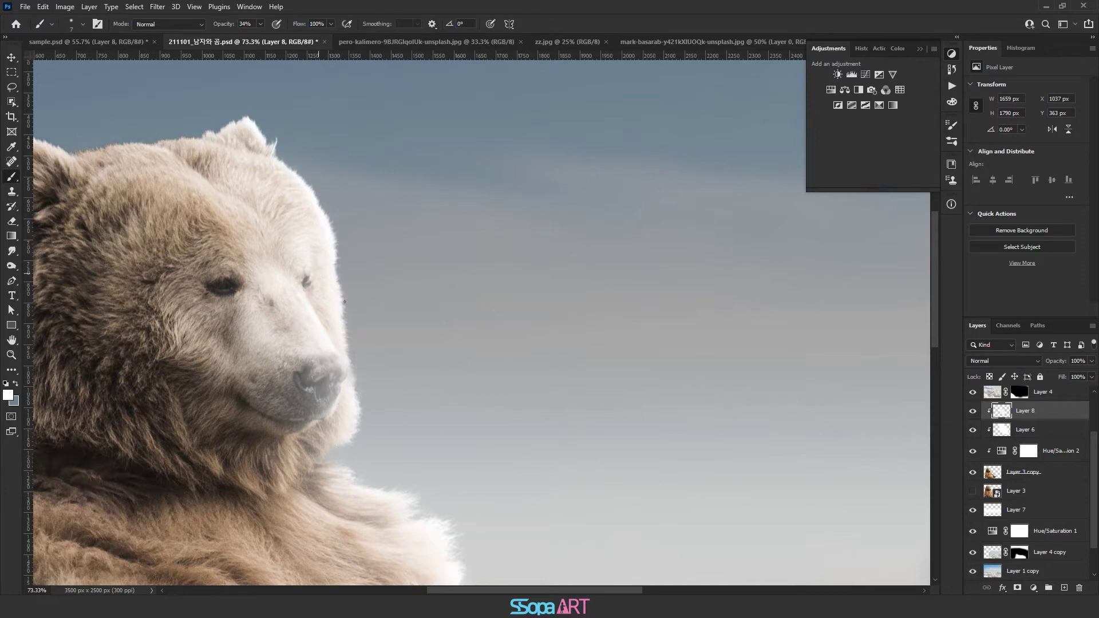
scroll(362, 299, "down", 5)
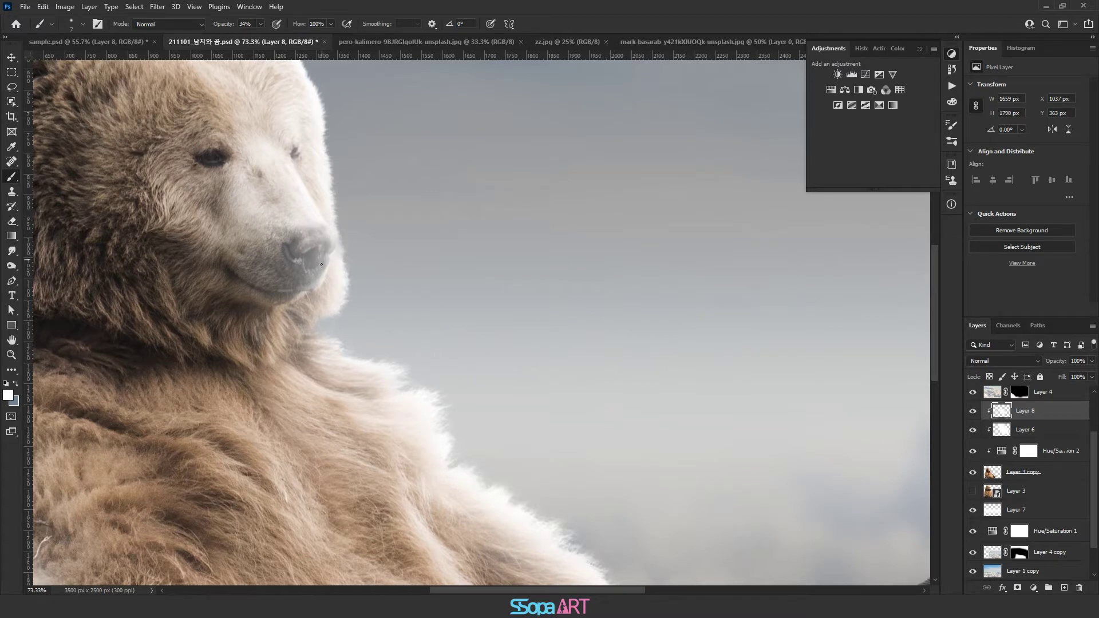
key("bracketright")
key("bracketright")
key("bracketright")
left_click_drag(283, 288, 317, 279)
left_click_drag(261, 24, 249, 40)
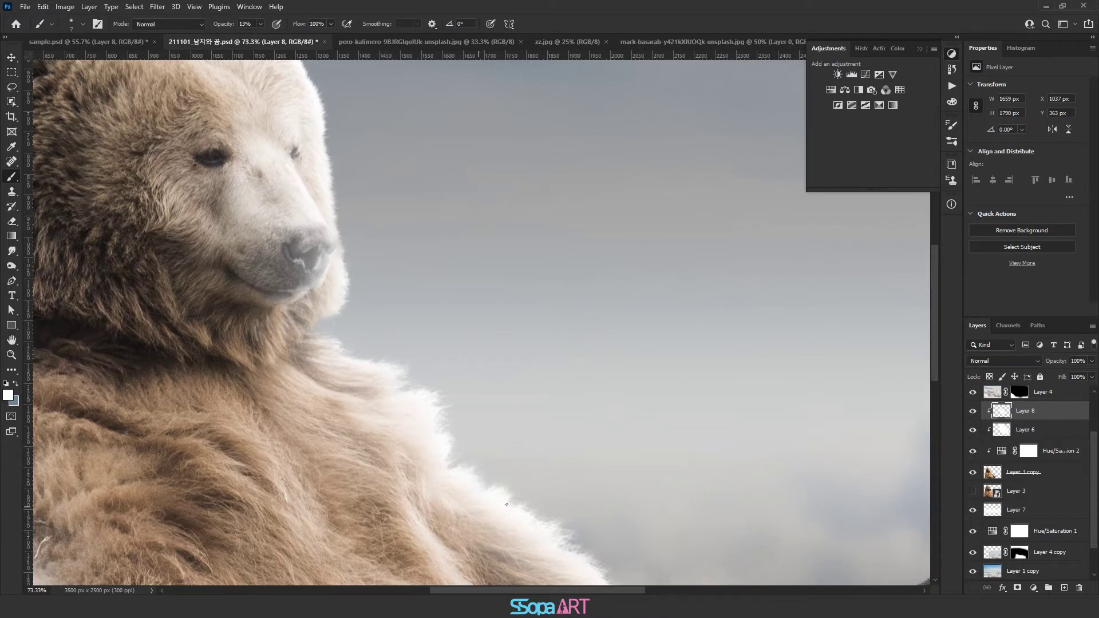
Compare with and without highlights and lighten the bear's lower body using a 175 px brush.
left_click_drag(506, 504, 387, 264)
left_click_drag(499, 308, 435, 308)
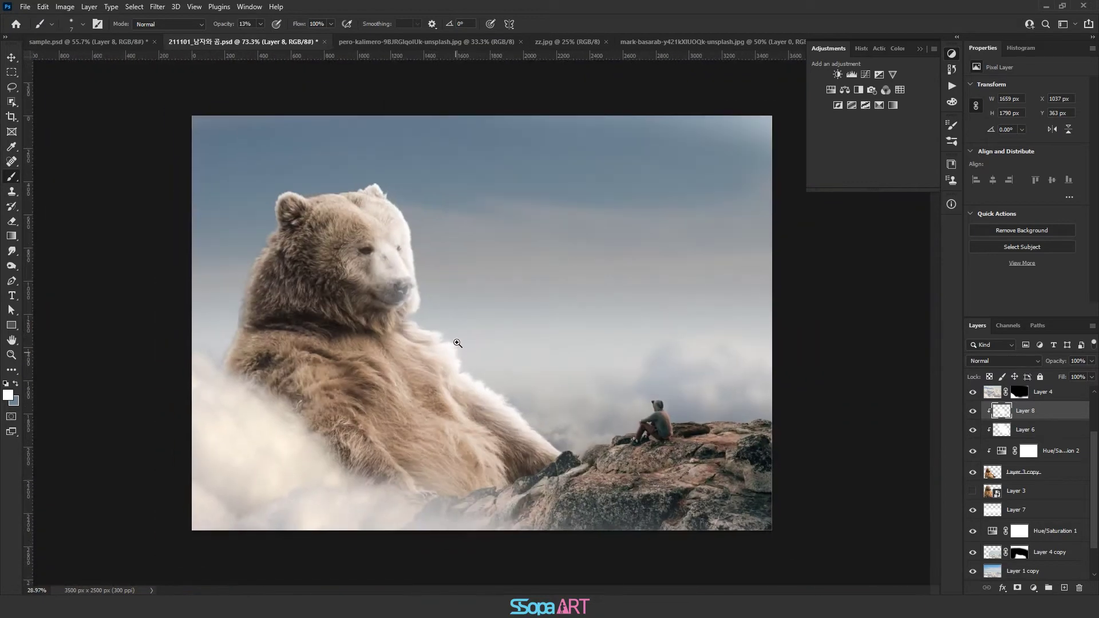
left_click(972, 413)
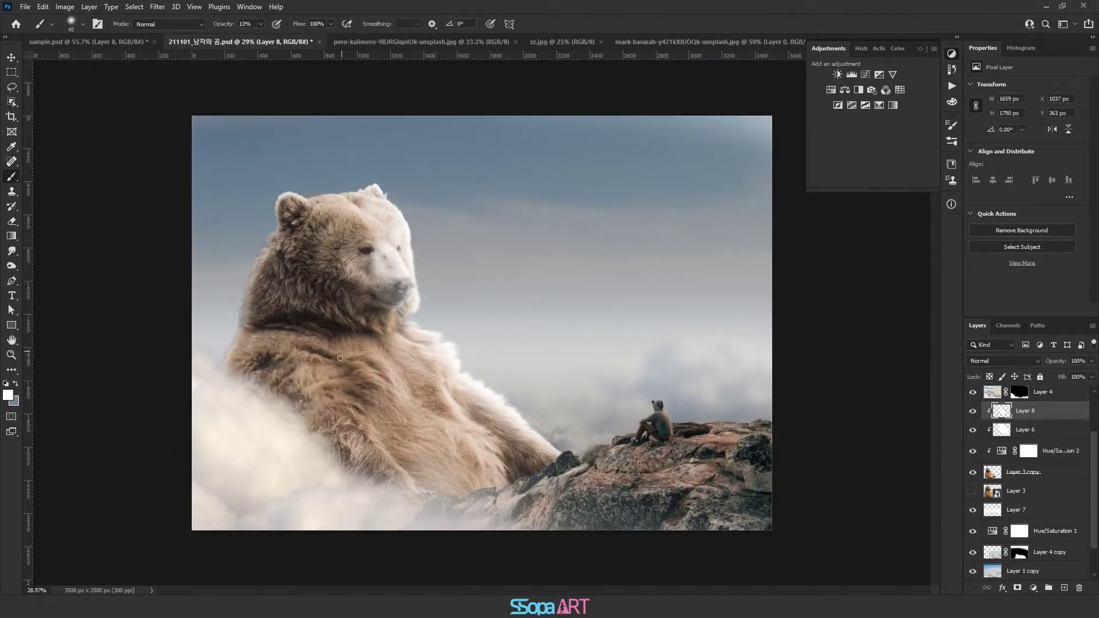
key("bracketright")
key("bracketright")
key("bracketright")
key("bracketright")
left_click_drag(450, 452, 458, 442)
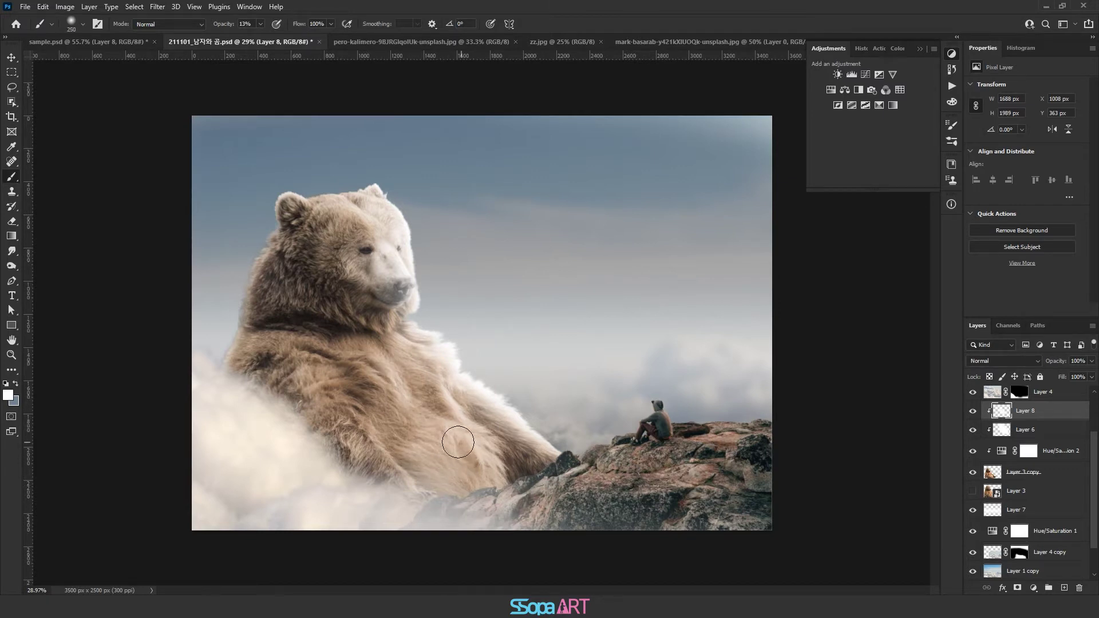
key("bracketleft")
key("bracketleft")
key("bracketleft")
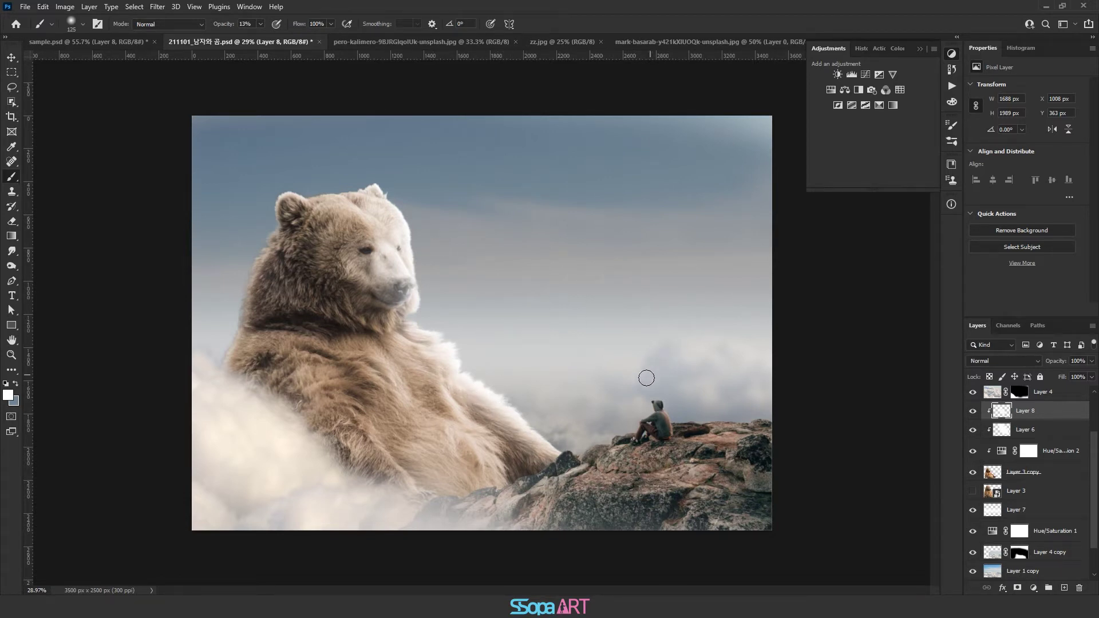
scroll(1028, 408, "up", 3)
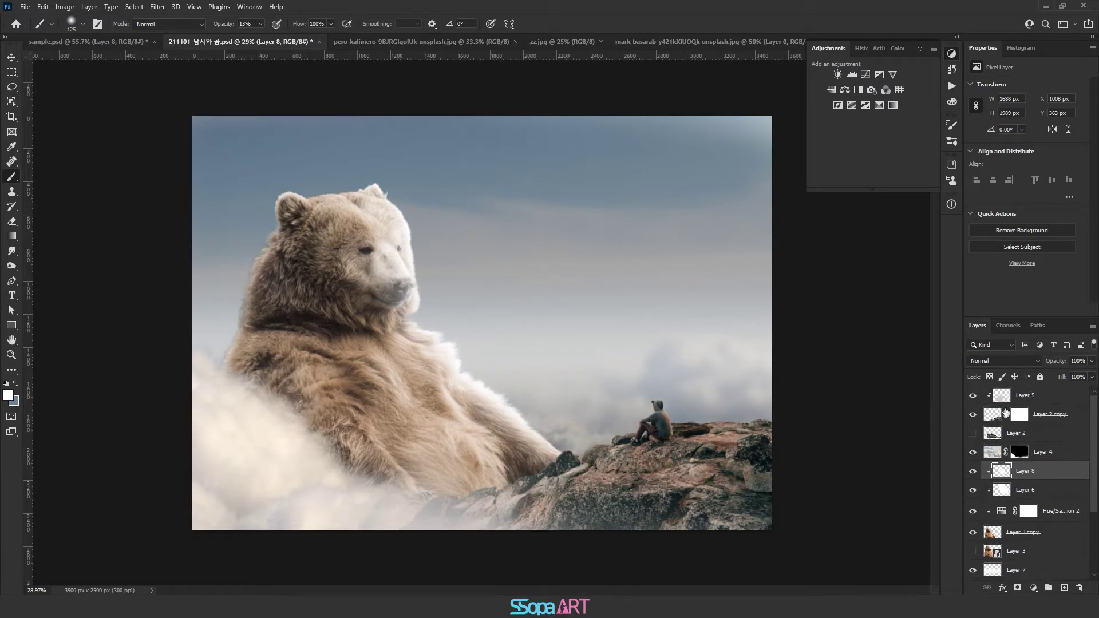
Add a #6f8493 solid colour fill above Layer 5, blended in Hard Light.
left_click(1053, 399)
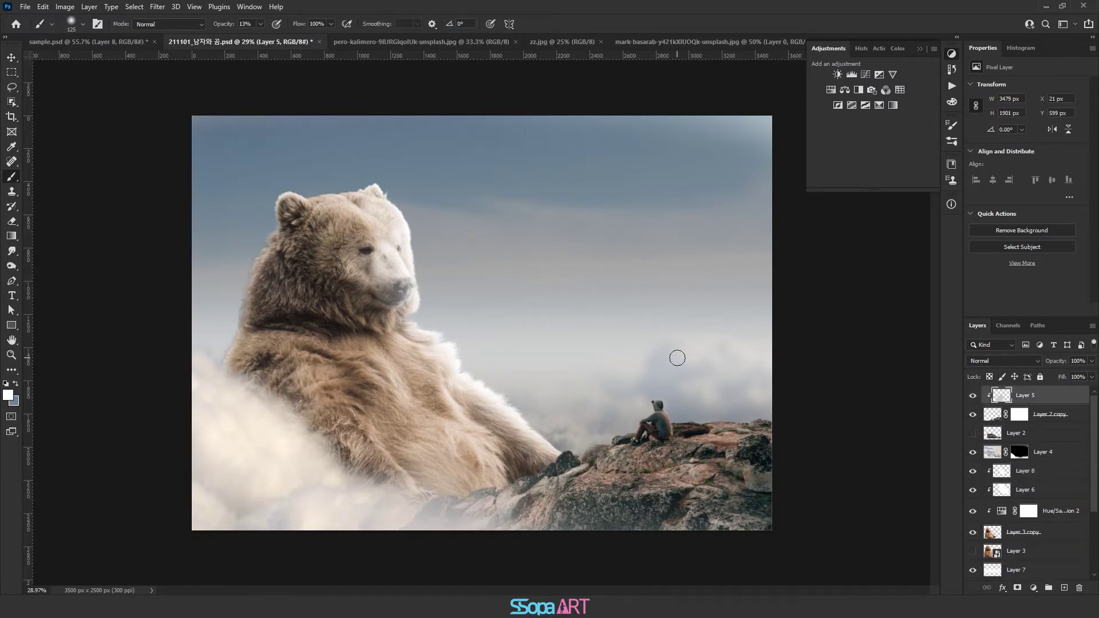
left_click(9, 395)
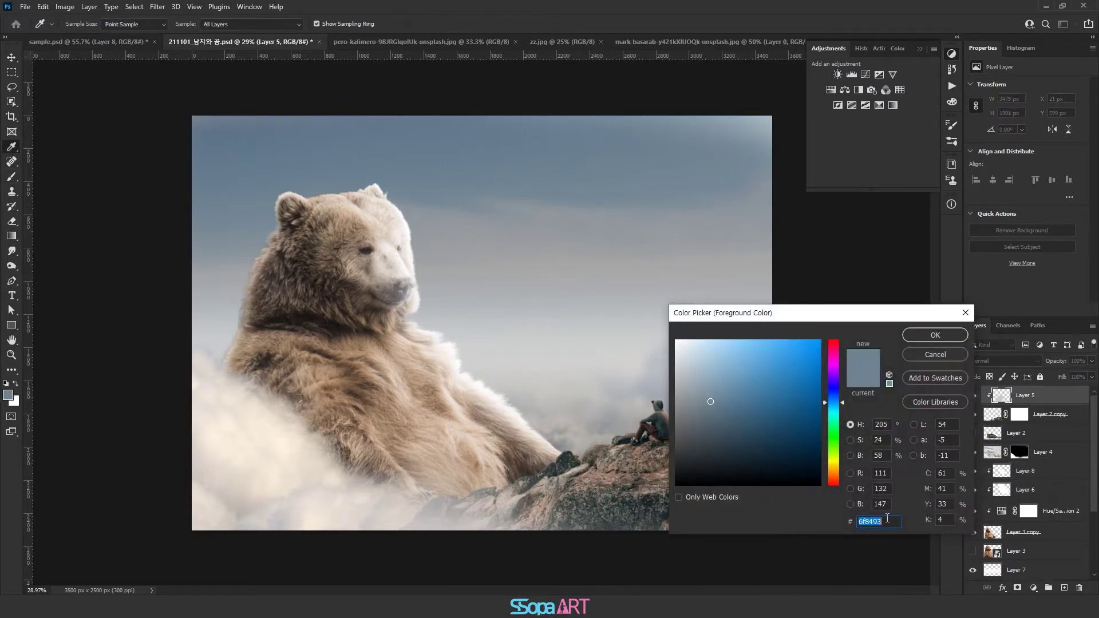
left_click(933, 359)
left_click(1033, 587)
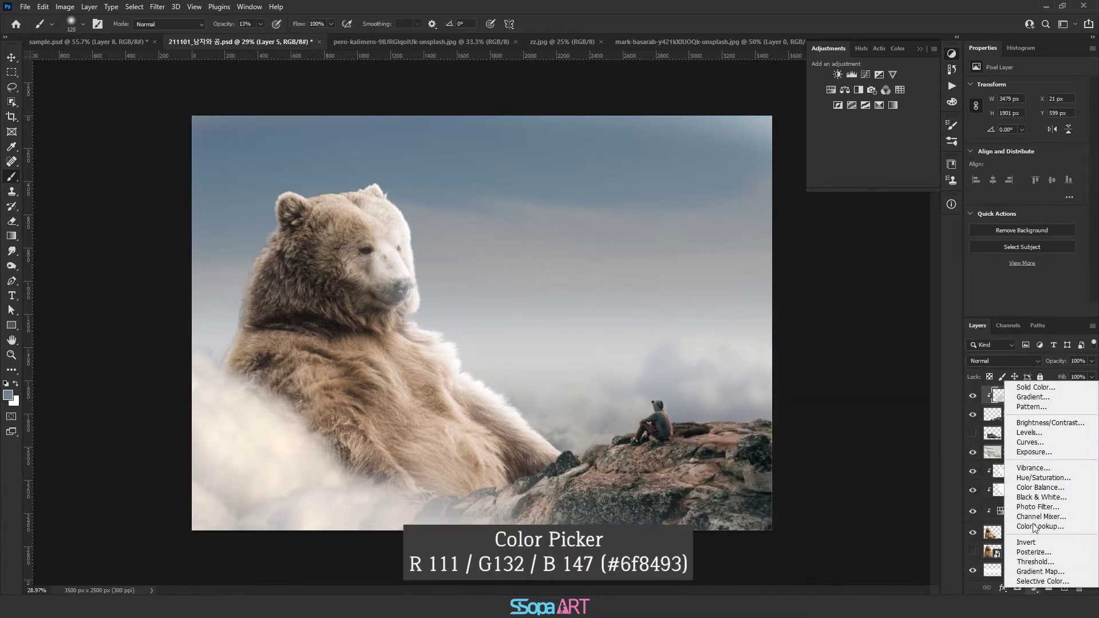
left_click(1036, 388)
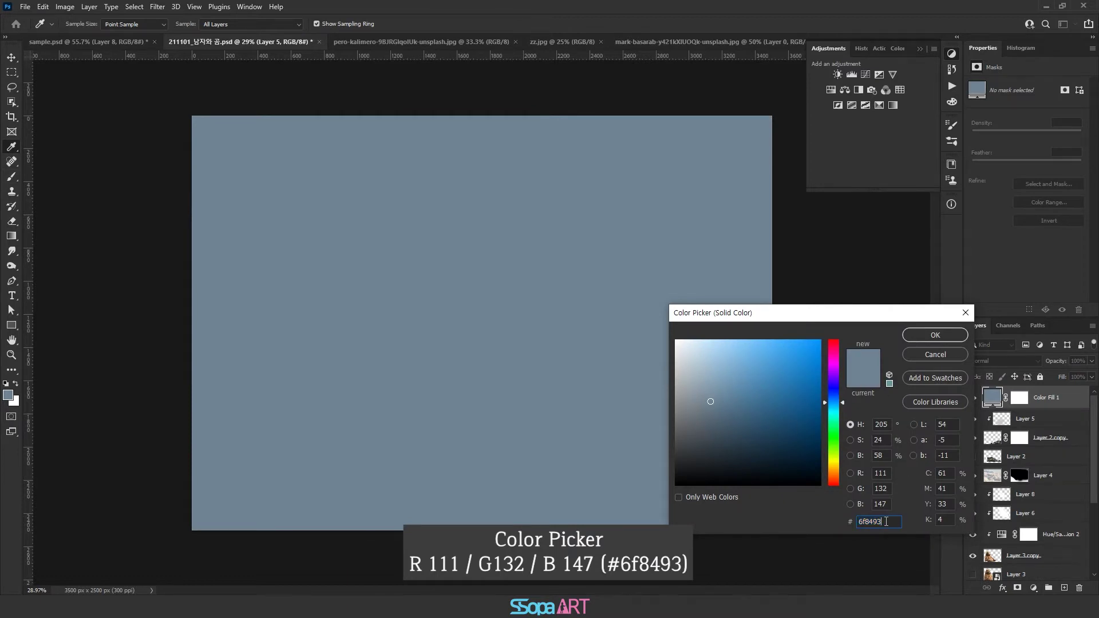
left_click(932, 335)
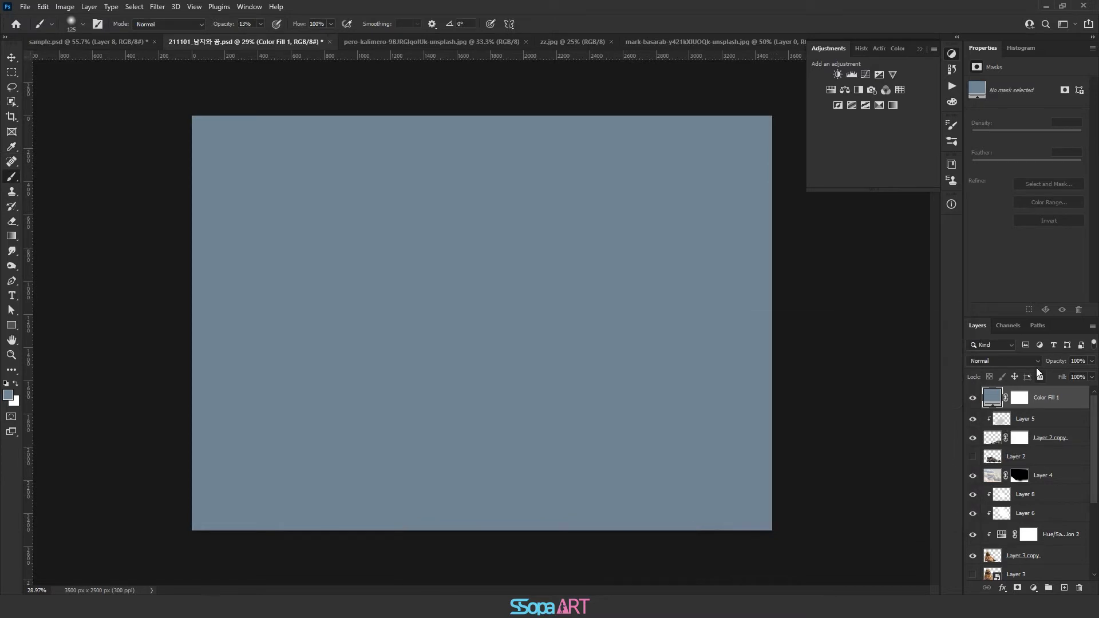
left_click(1003, 361)
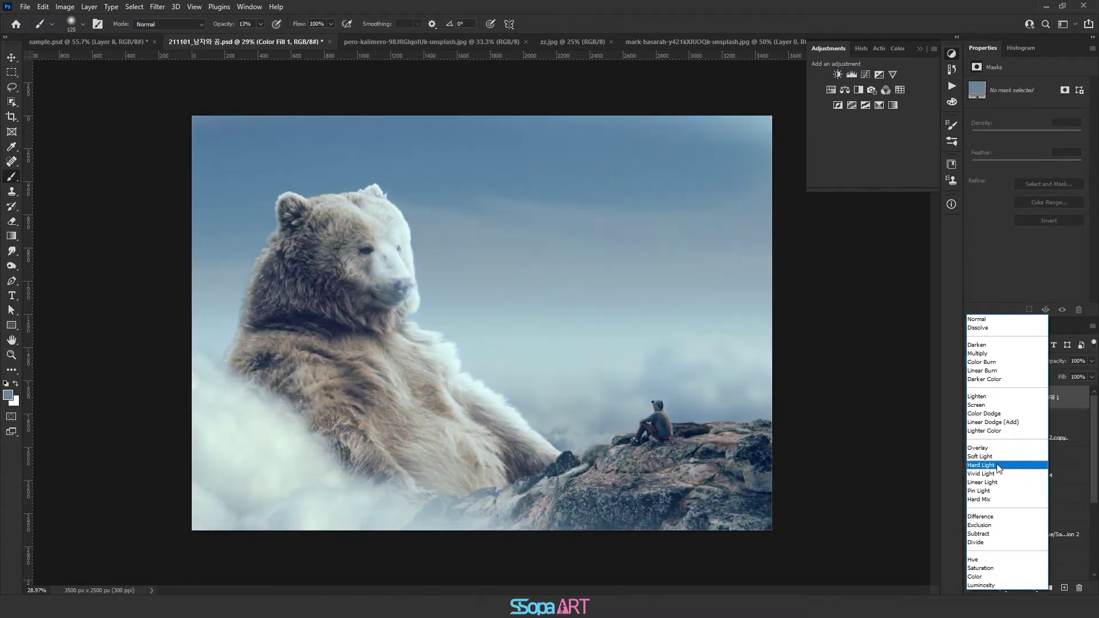
left_click(999, 465)
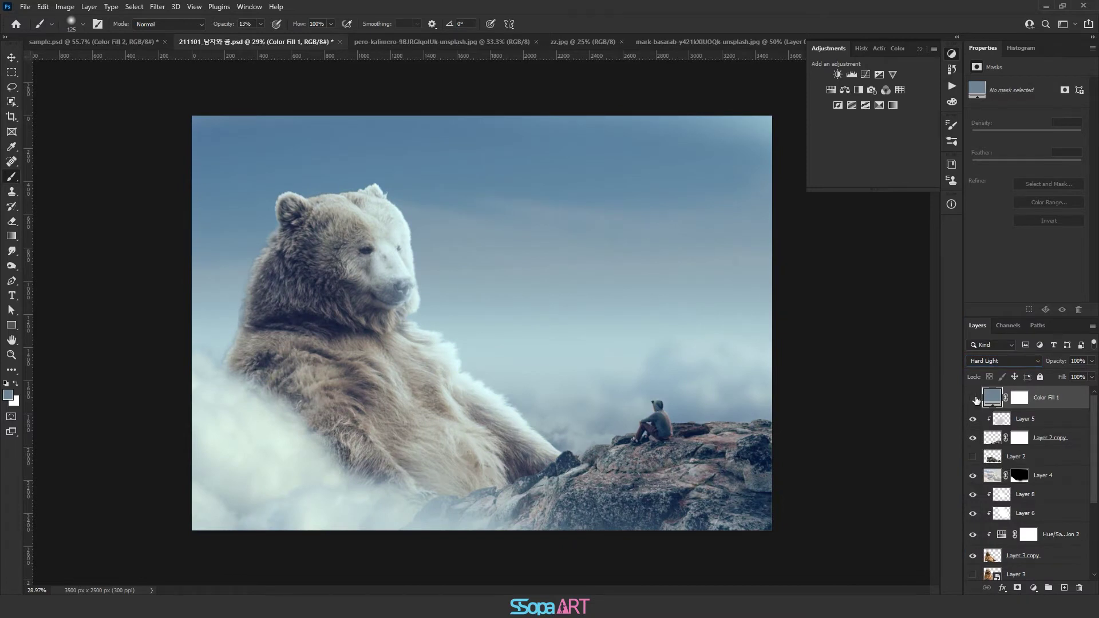
Add a Hue/Saturation adjustment clipped to Layer 4 with Saturation -56 and Lightness -19.
key("v")
left_click(1053, 478)
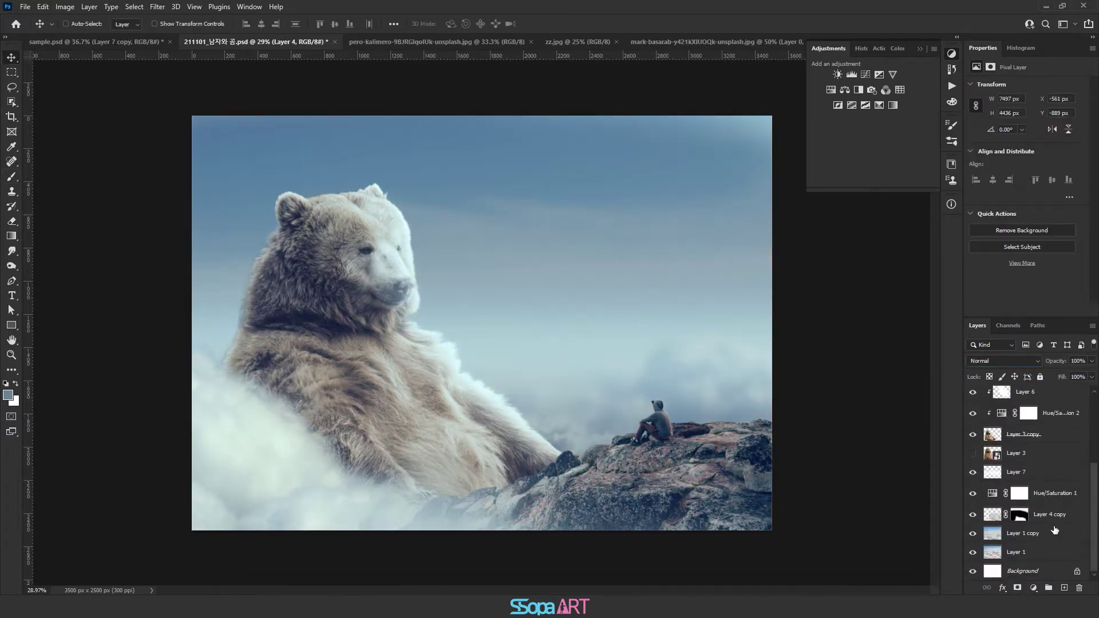
scroll(1045, 509, "down", 2)
scroll(1046, 509, "up", 1)
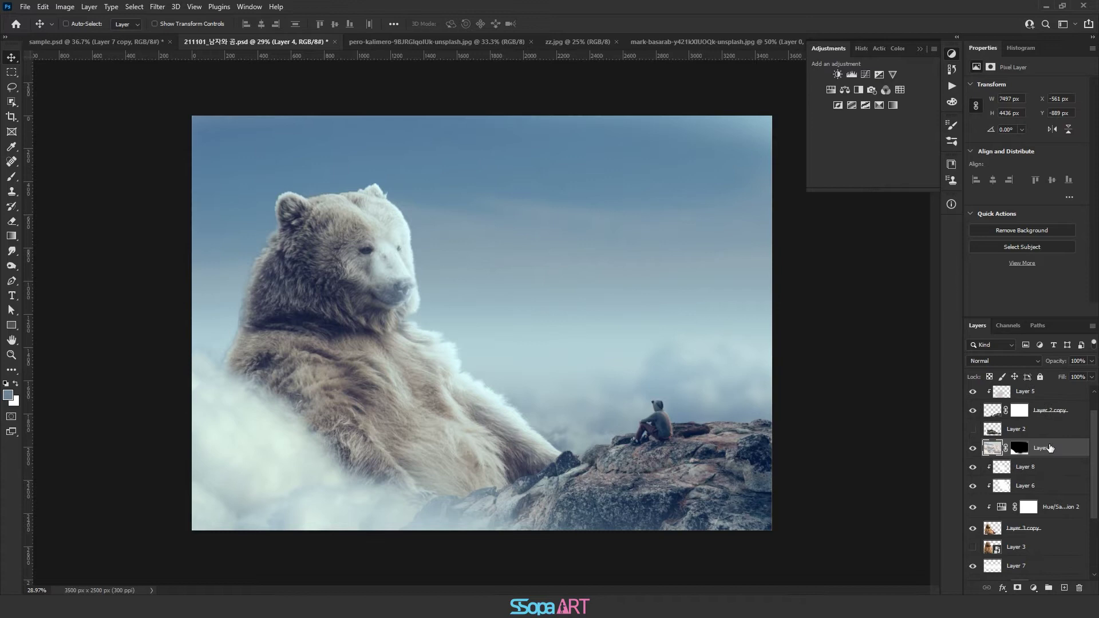
left_click(830, 90)
left_click(1013, 310)
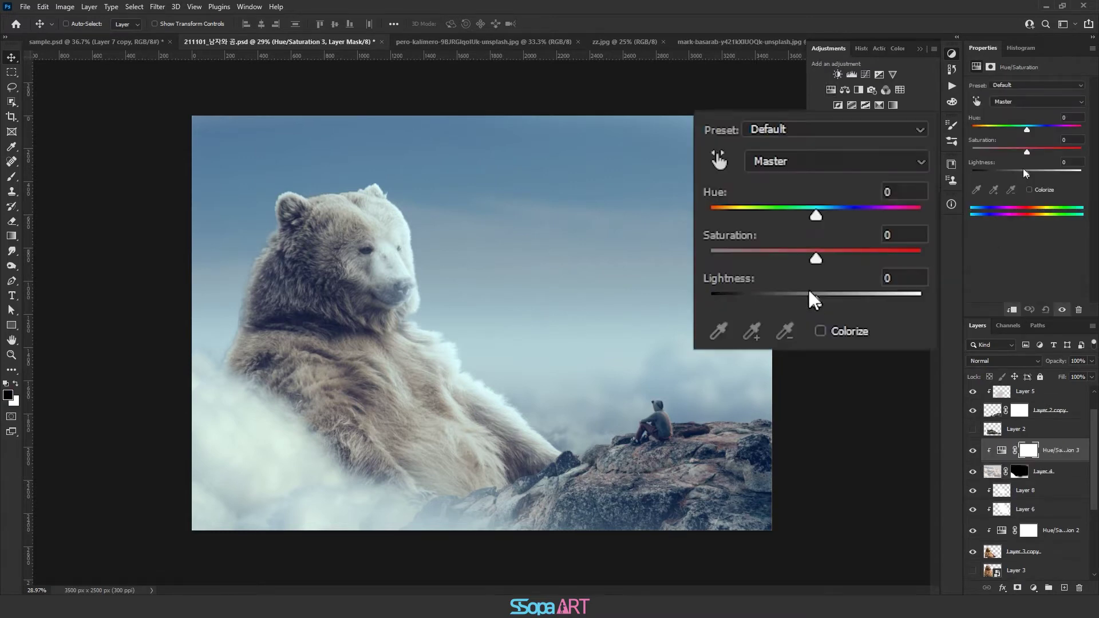
mouse_move(1027, 153)
left_mouse_down()
mouse_move(996, 154)
mouse_move(1017, 172)
left_mouse_up()
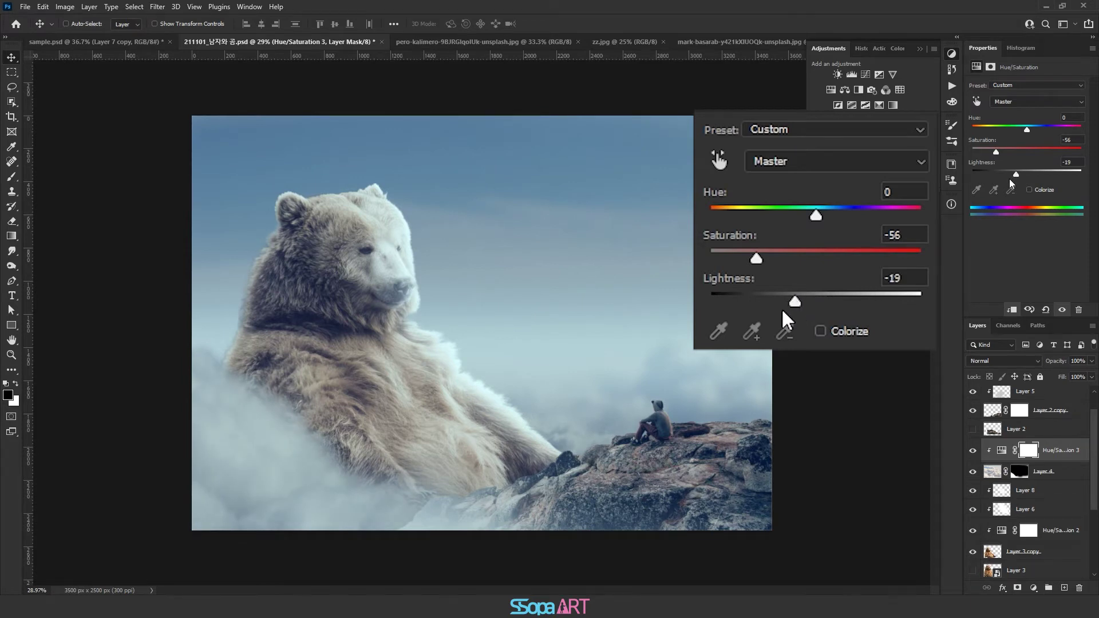
Target Layer 4's mask with a 64%-opacity, smaller brush.
left_click(1019, 472)
key("b")
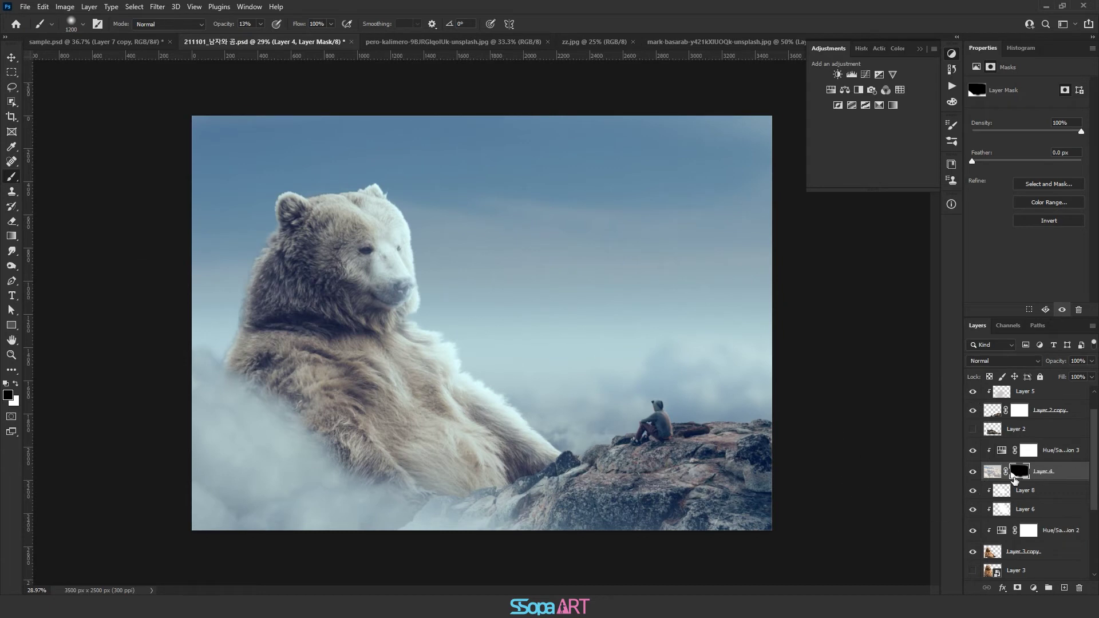
double_click(245, 24)
type("64")
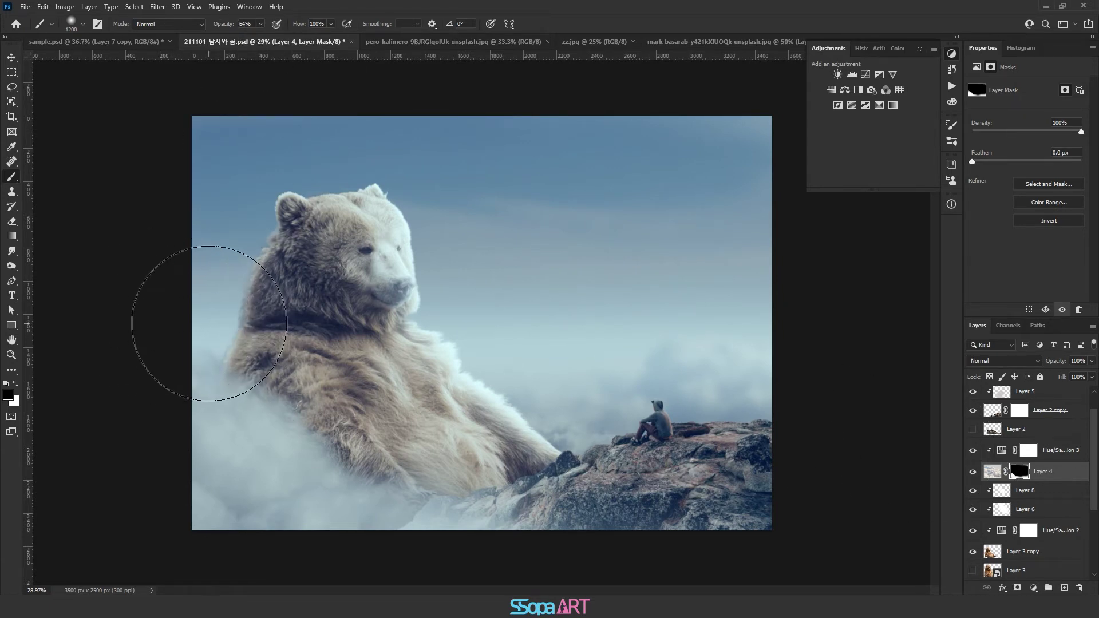
key("bracketleft")
key("bracketleft")
key("bracketleft")
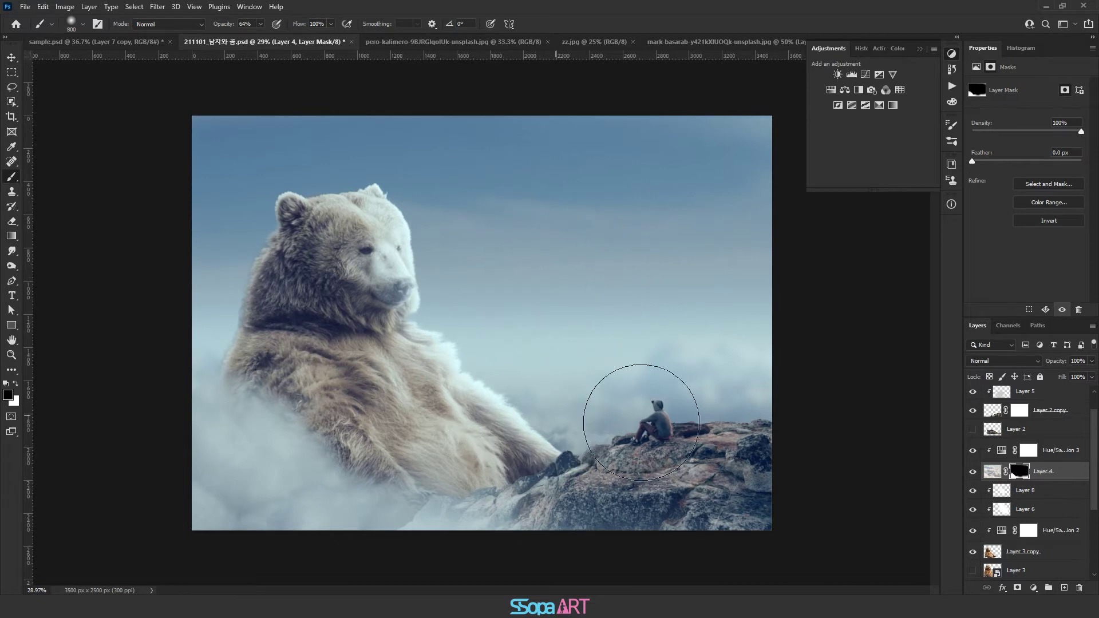
left_click(1000, 472, "ctrl")
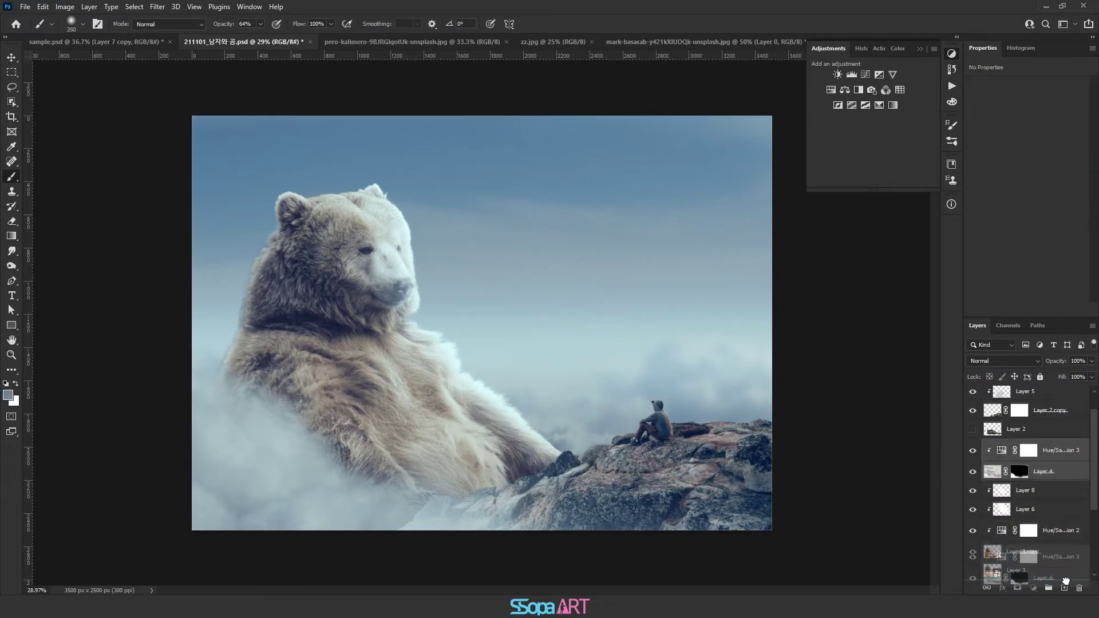
Duplicate Layer 4 with its Hue/Saturation adjustment, unlink the copy's mask, and shift it.
left_click_drag(1065, 475, 1064, 588)
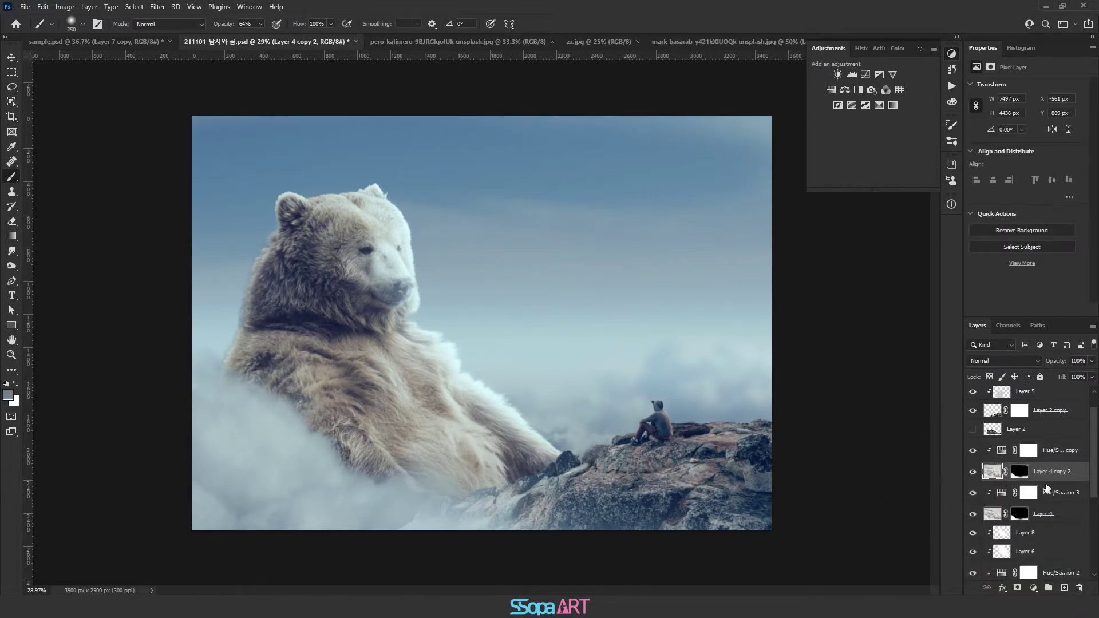
left_click(1006, 473)
key("v")
mouse_move(390, 335)
left_mouse_down()
mouse_move(401, 436)
mouse_move(490, 487)
left_mouse_up()
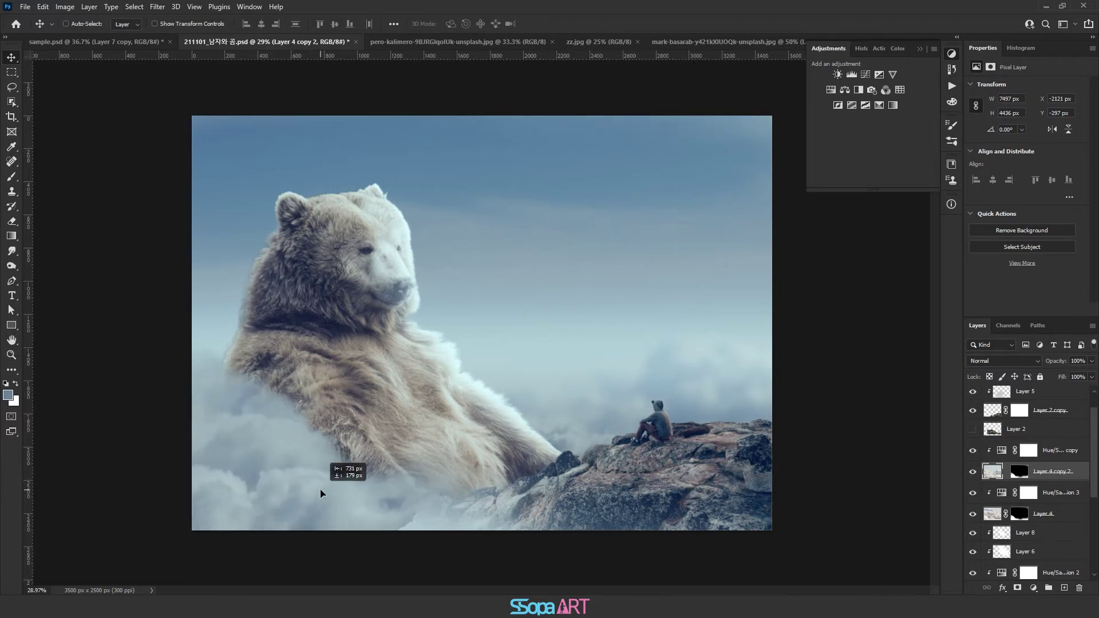
Rotate and reposition the cloud copy to nearly level with Free Transform.
key("ctrl+t")
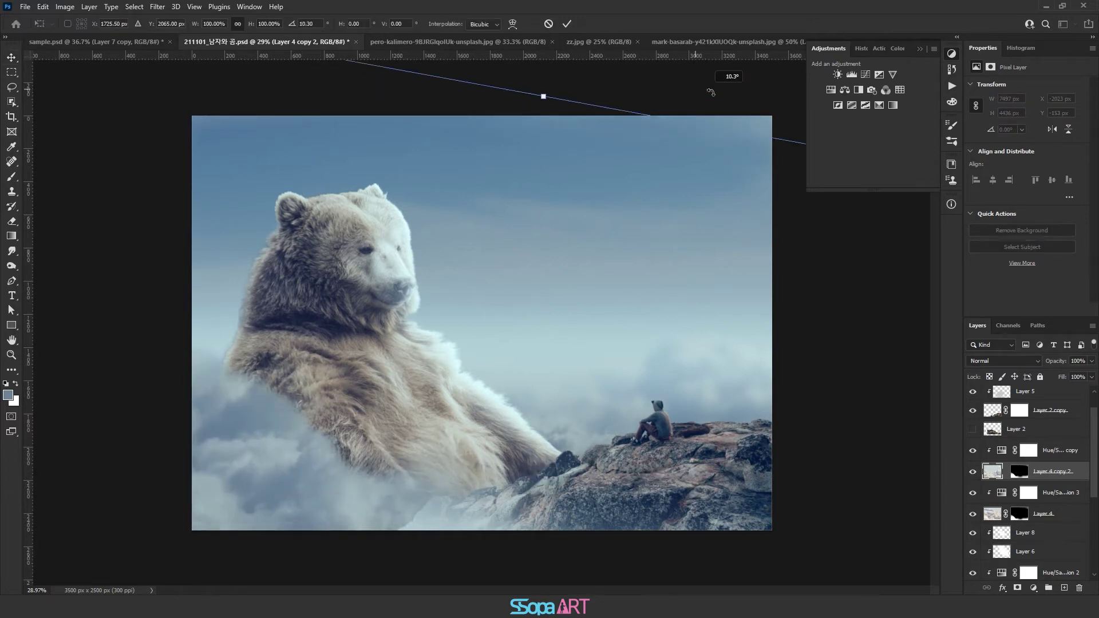
left_click_drag(725, 74, 704, 80)
left_click_drag(418, 406, 403, 411)
left_click_drag(516, 160, 535, 163)
mouse_move(590, 367)
left_mouse_down()
mouse_move(294, 327)
mouse_move(417, 417)
left_mouse_up()
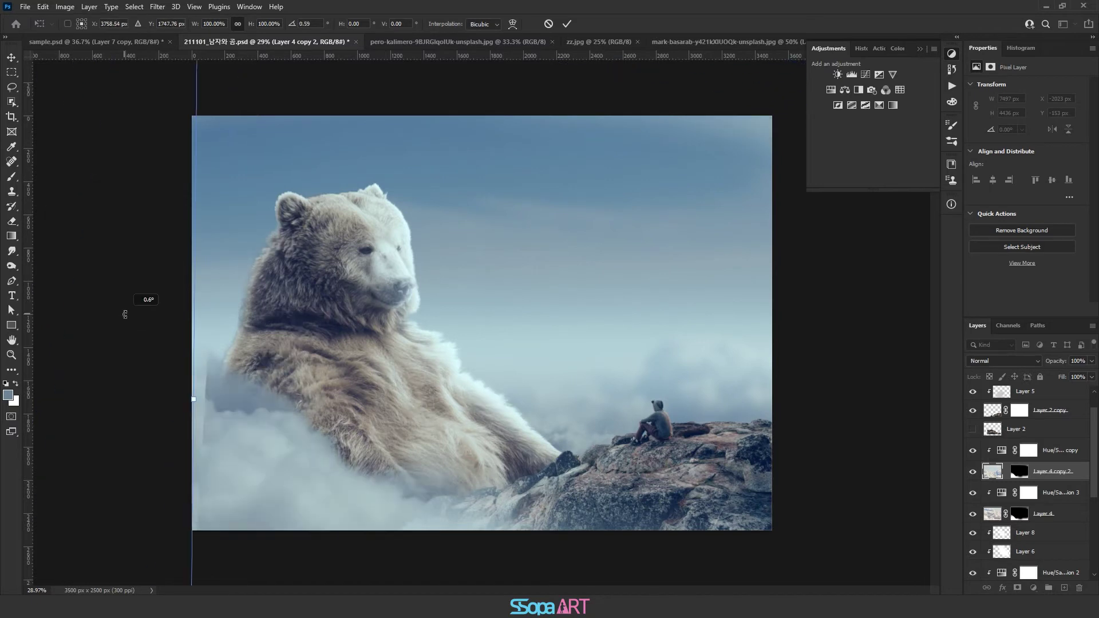
left_click_drag(147, 306, 141, 350)
left_click_drag(269, 395, 301, 442)
key("Return")
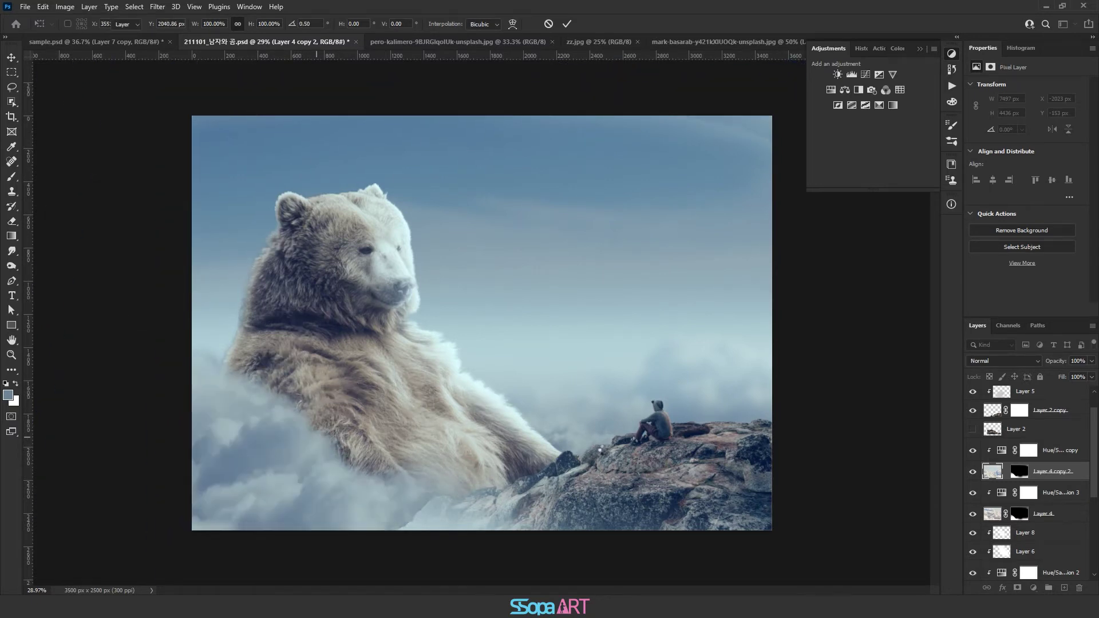
Paint the copy's mask to reveal clouds over the bear's lower-left fur.
left_click(1016, 474)
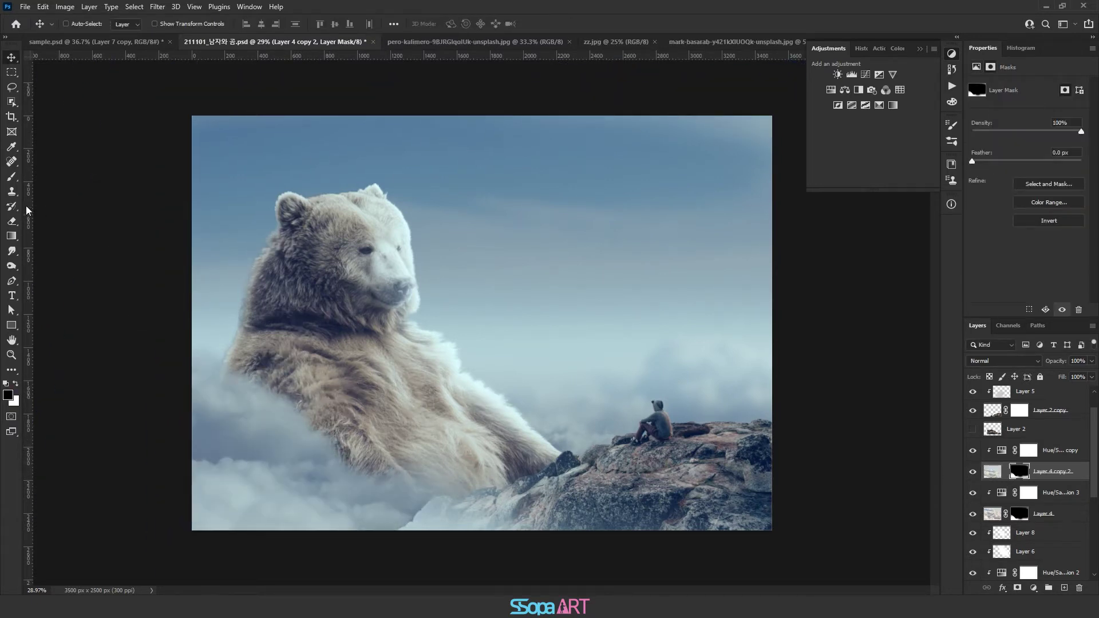
key("b")
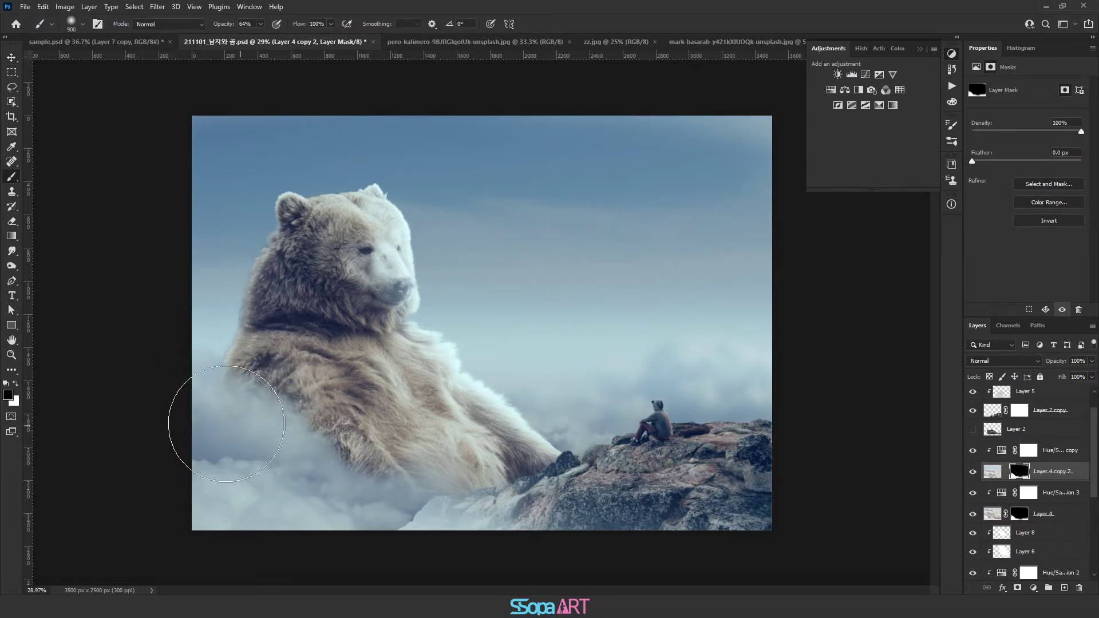
left_click_drag(238, 426, 269, 423)
key("bracketleft")
key("bracketleft")
key("bracketleft")
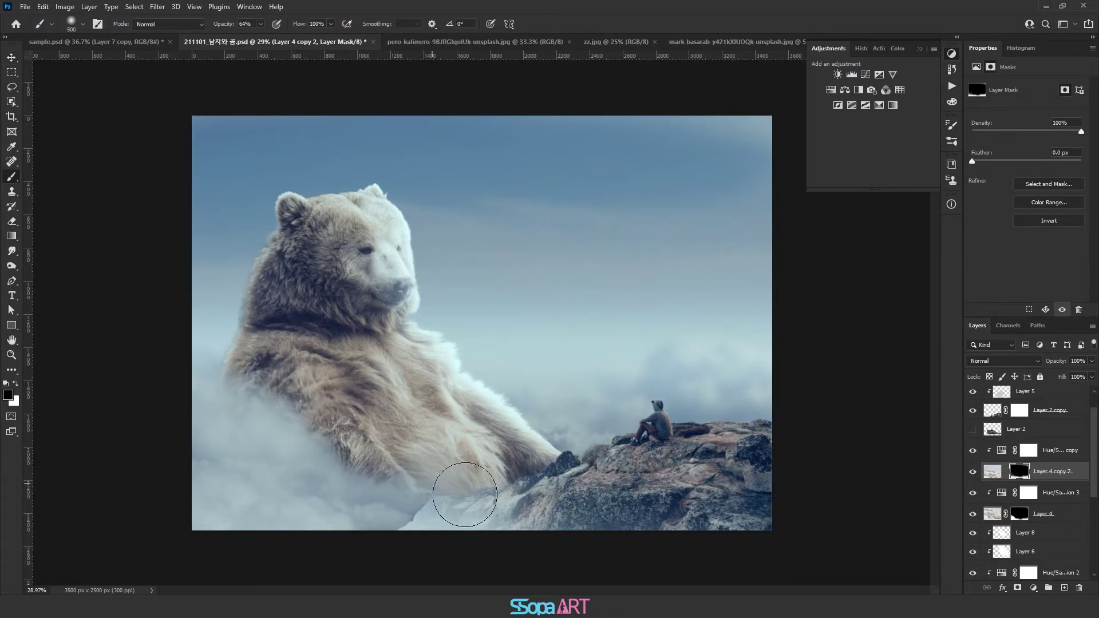
key("bracketright")
key("bracketright")
key("bracketright")
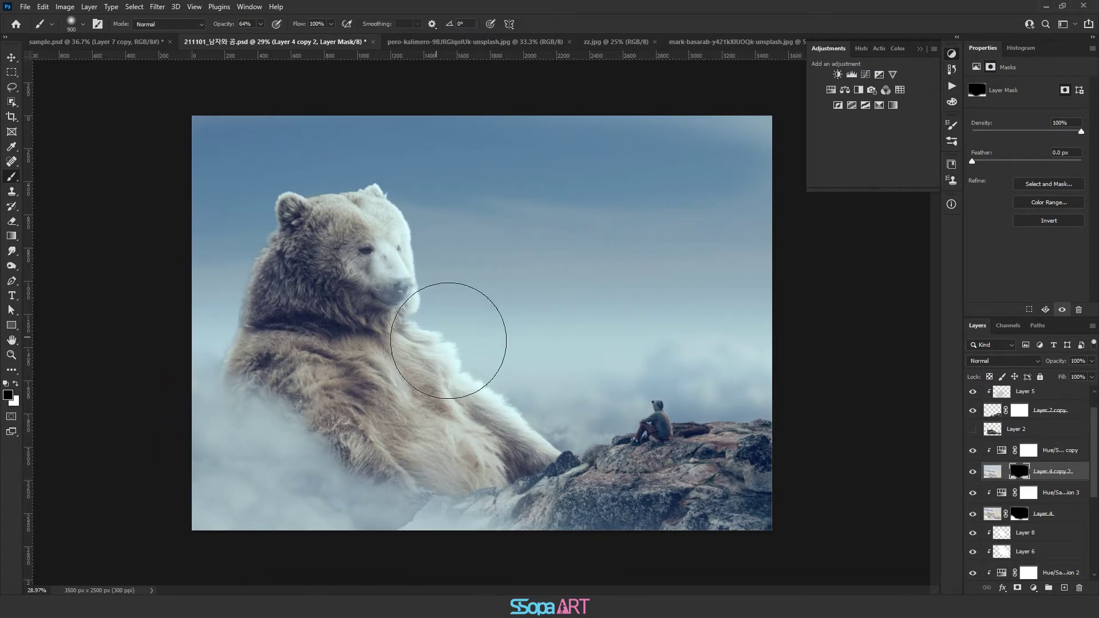
scroll(1049, 458, "down", 2)
Toggle Layer 4 copy 2's visibility to compare the added cloud haze.
left_click(1049, 463)
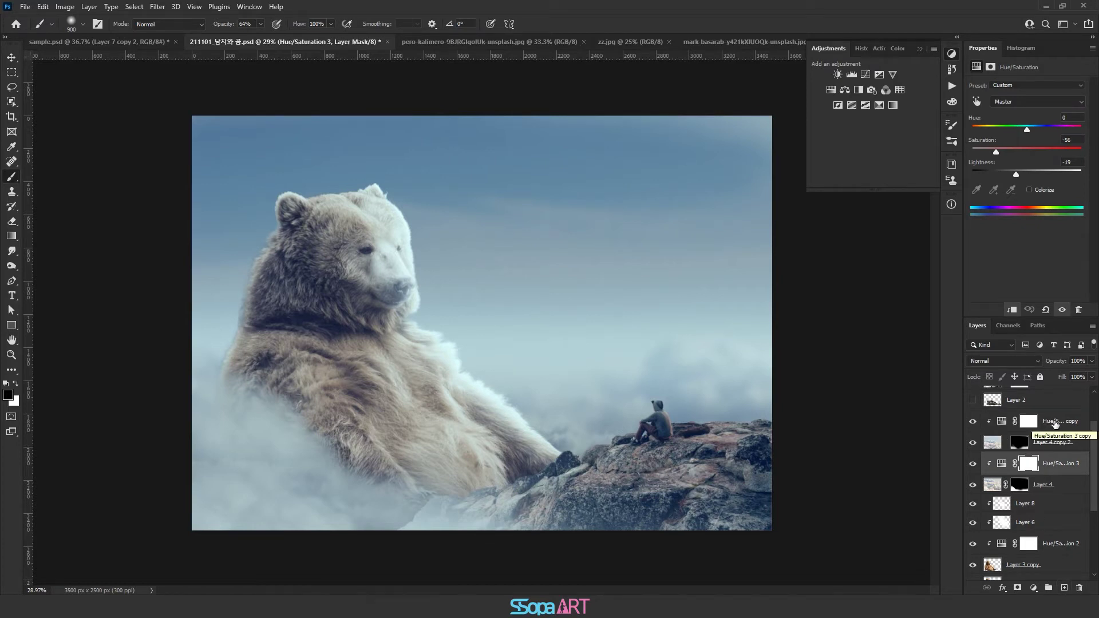
left_click(973, 443)
left_click(973, 485)
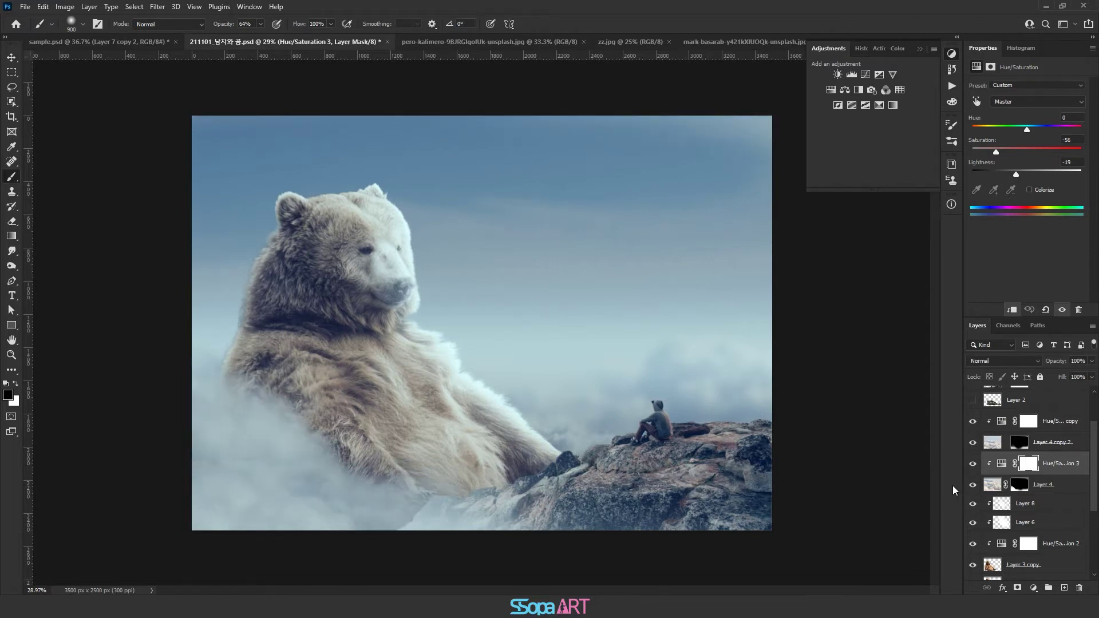
scroll(1004, 567, "down", 3)
scroll(1012, 555, "up", 3)
scroll(1012, 515, "up", 3)
scroll(1014, 469, "up", 3)
Select Layer 2 copy's mask and fine-tune the brush size.
left_click(1017, 438)
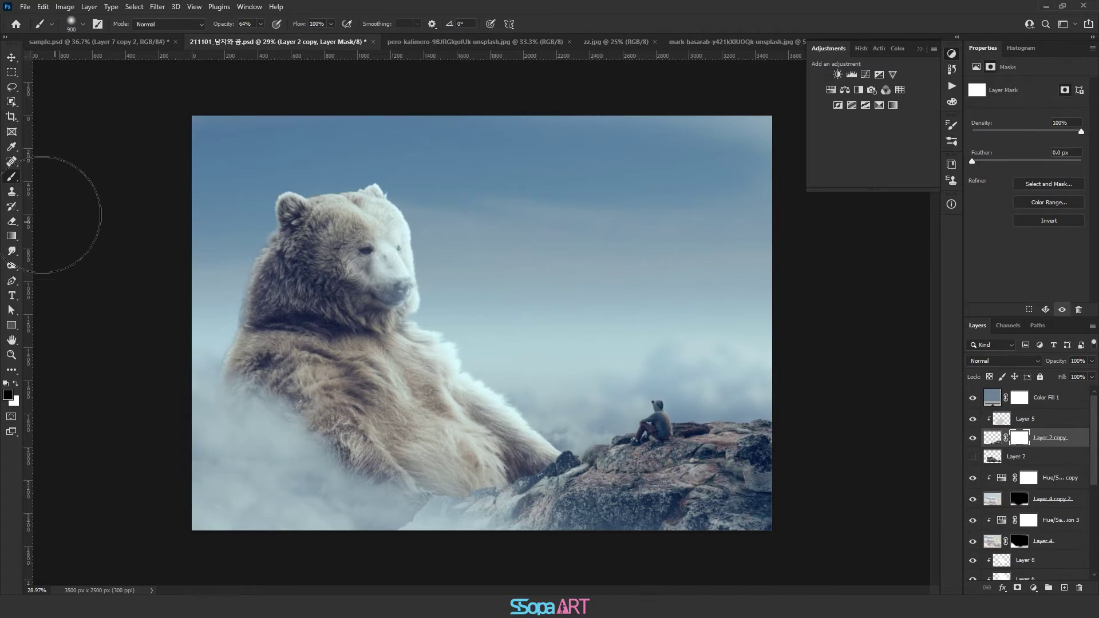
key("bracketleft")
key("bracketleft")
key("bracketleft")
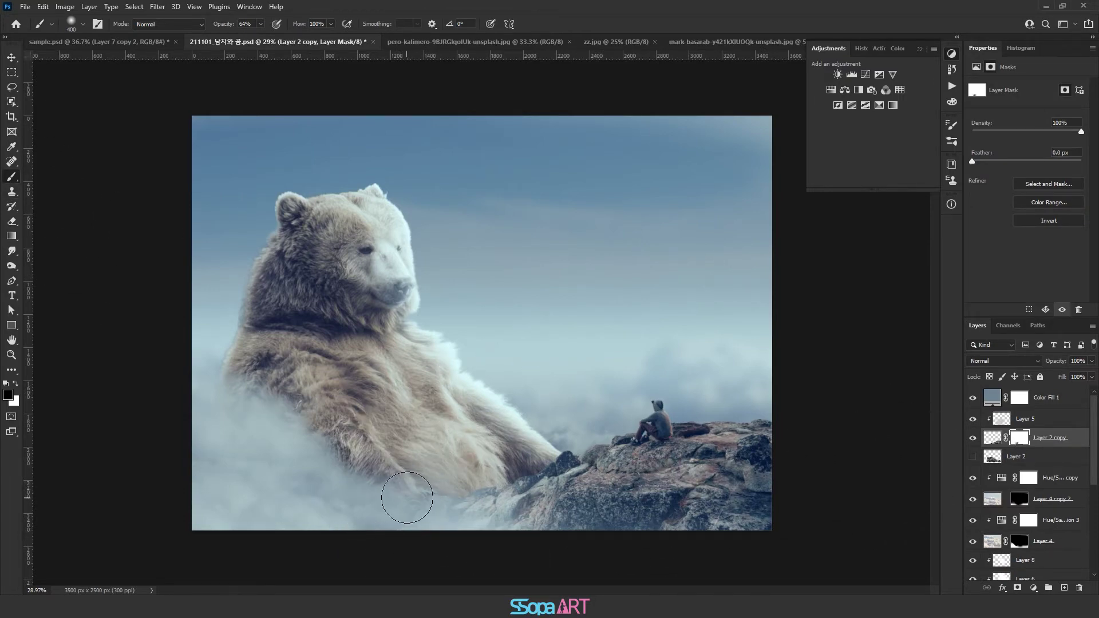
scroll(406, 495, "up", 2)
scroll(462, 542, "up", 1)
key("bracketleft")
key("bracketleft")
key("bracketleft")
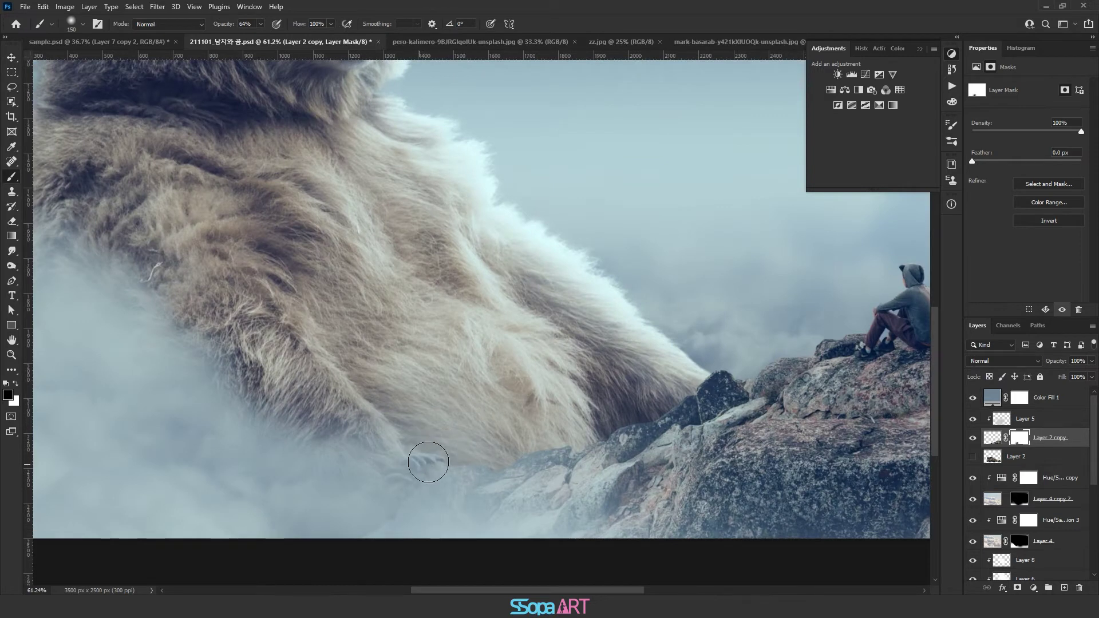
key("bracketright")
key("bracketright")
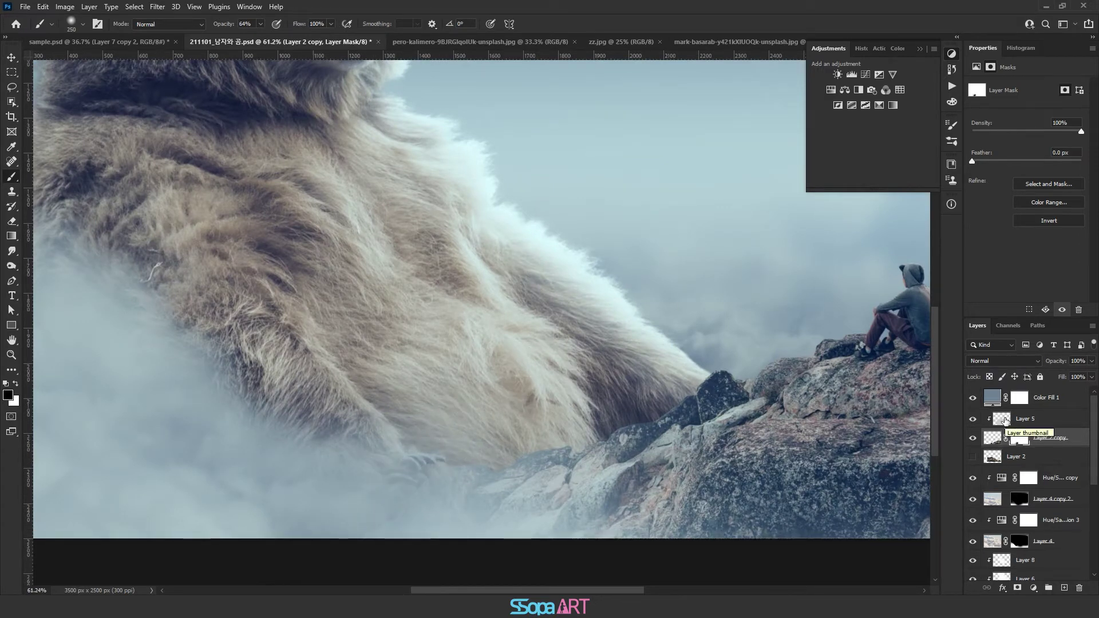
scroll(1000, 553, "down", 3)
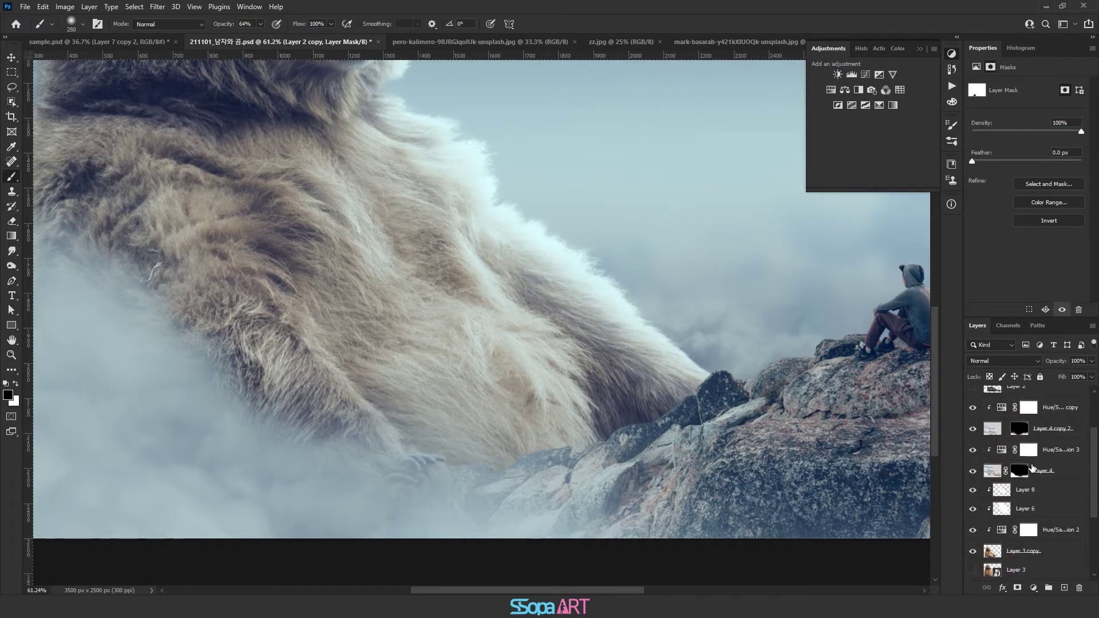
Duplicate Hue/Saturation 3 together with Layer 4 into Layer 4 copy 3.
left_click(1047, 449)
scroll(999, 518, "up", 2)
left_click(999, 519, "shift")
left_click_drag(999, 518, 1061, 587)
Reposition Layer 4 copy 3 and target its mask with default black and white colours.
left_click(1009, 518)
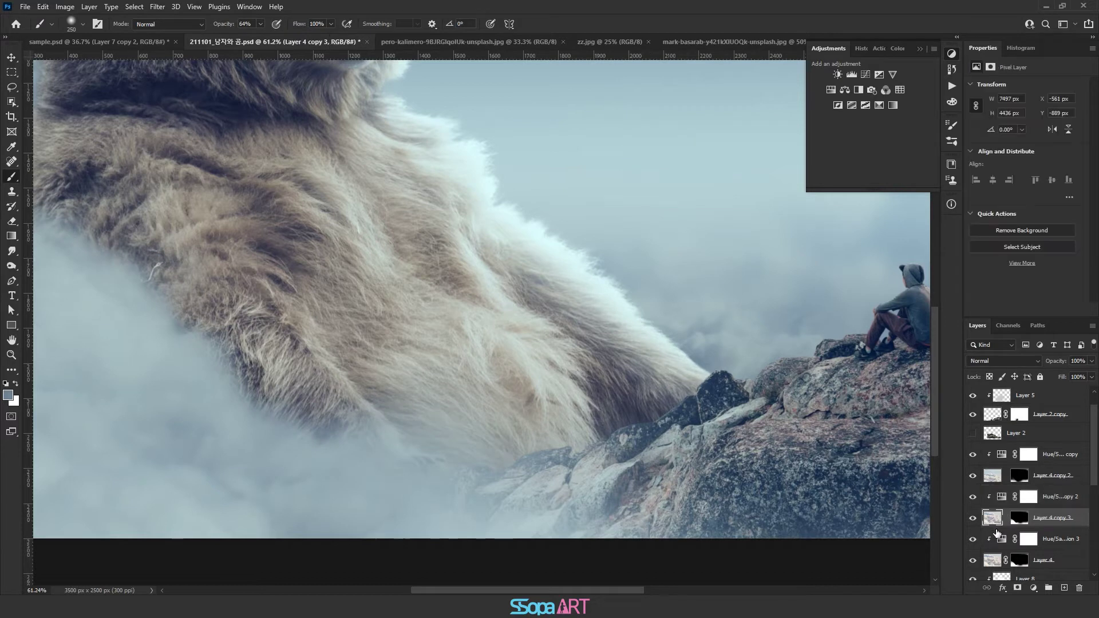
key("v")
mouse_move(516, 386)
left_mouse_down()
mouse_move(645, 358)
mouse_move(617, 362)
left_mouse_up()
left_click(1019, 518)
key("d")
key("x")
Paint fog with a 500 px brush over the fur's lower edge and small rocks.
key("b")
key("bracketright")
key("bracketright")
key("bracketright")
key("bracketright")
key("bracketleft")
key("bracketleft")
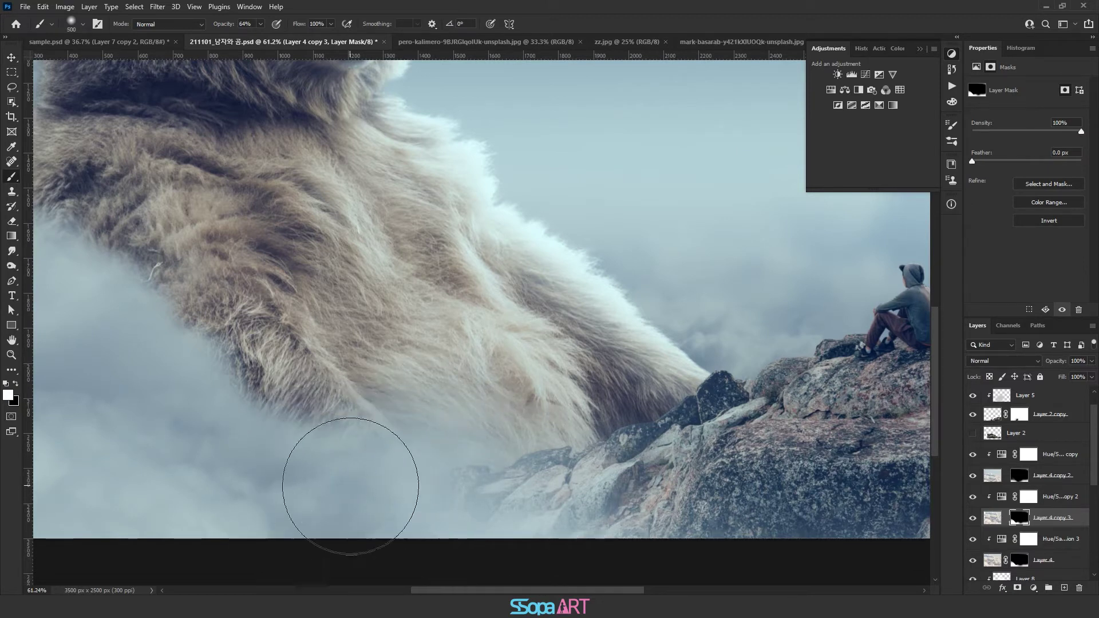
left_click_drag(376, 461, 479, 483)
left_click_drag(429, 524, 498, 515)
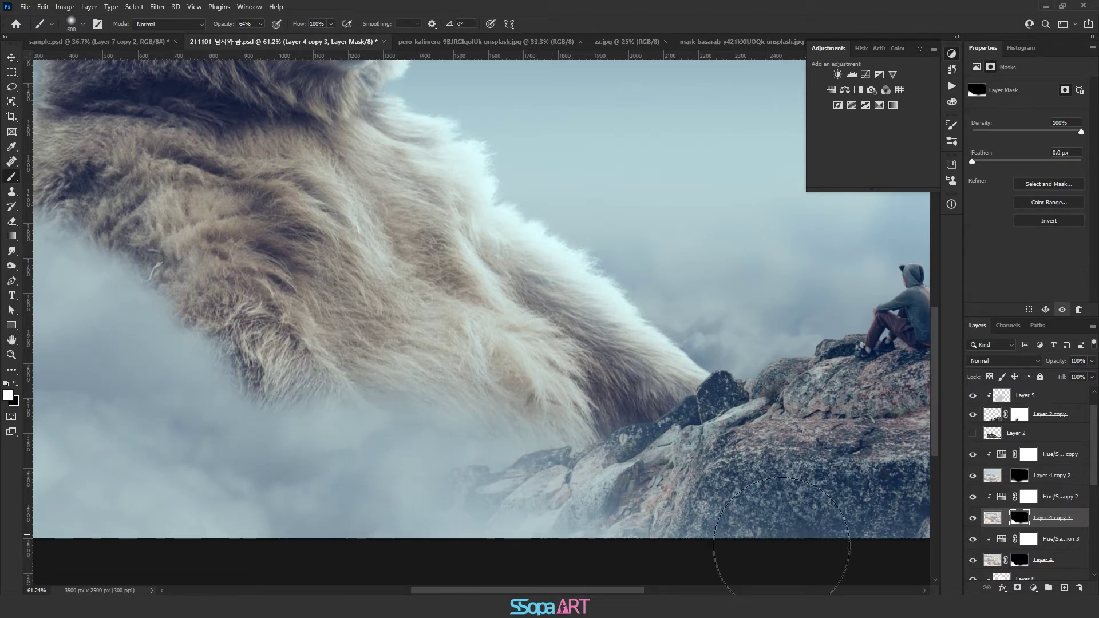
Shift the third cloud copy right and down, then retarget its mask.
left_click(992, 518)
key("v")
mouse_move(201, 319)
left_mouse_down()
mouse_move(555, 441)
mouse_move(589, 431)
mouse_move(547, 422)
left_mouse_up()
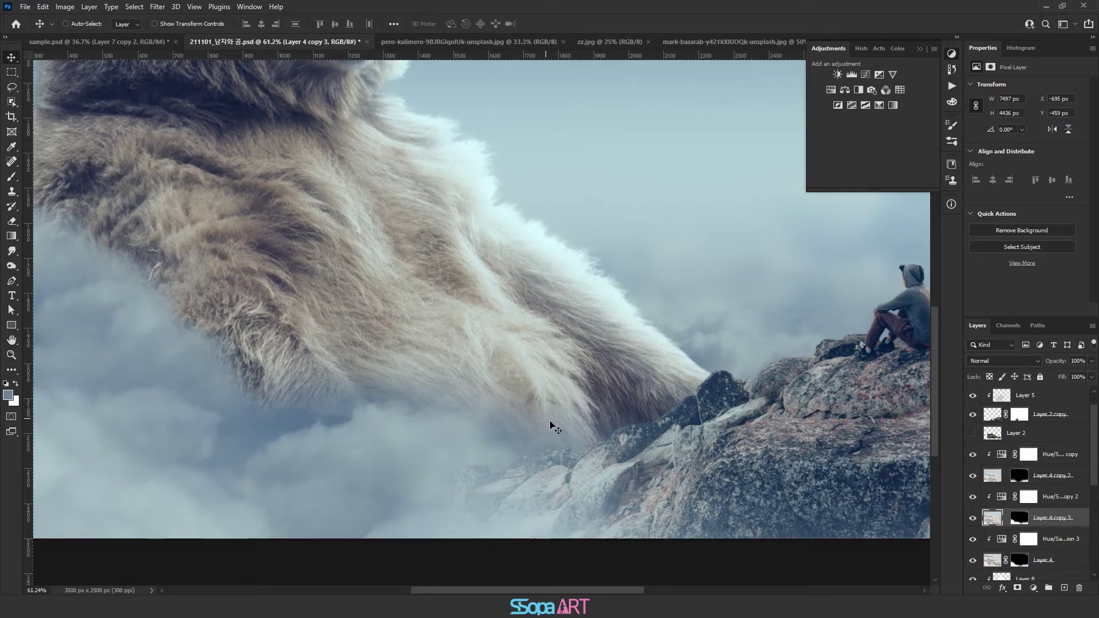
left_click(1014, 520)
left_click_drag(199, 283, 348, 220)
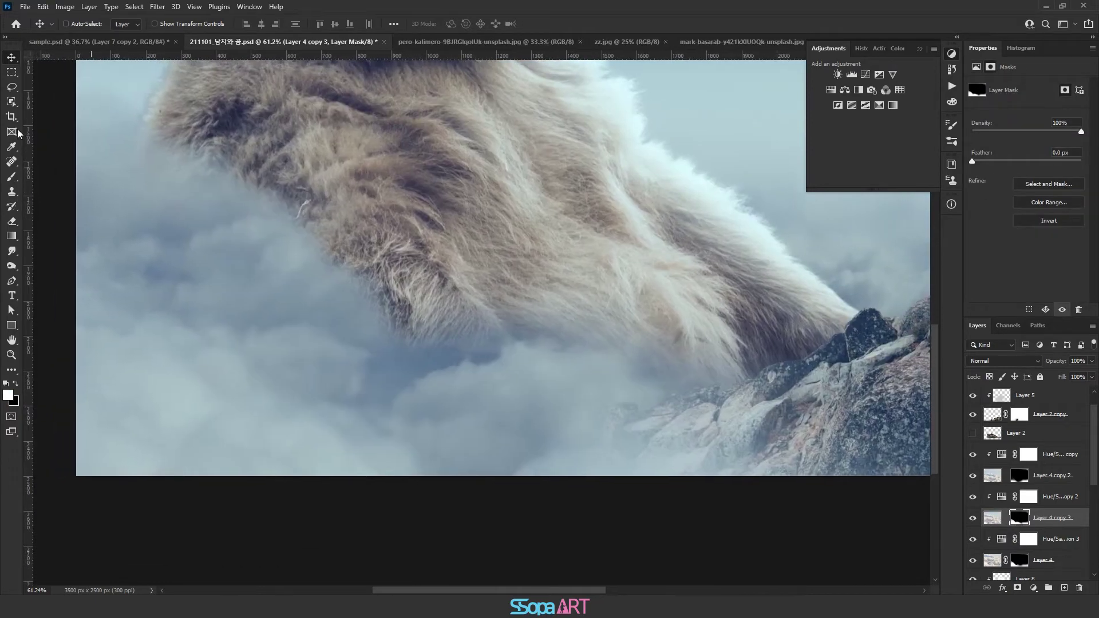
Paint fog over the fur's upper-left and lower edges on Layer 4 copy 3's mask.
left_click(10, 177)
left_click_drag(179, 281, 210, 255)
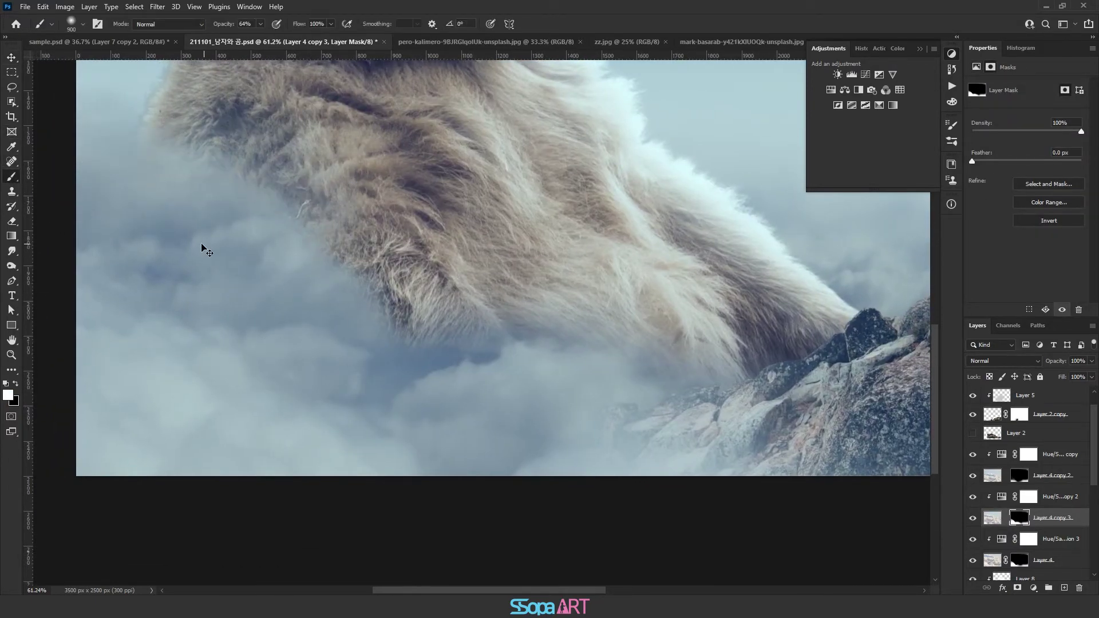
left_click_drag(202, 327, 189, 286)
key("[")
key("[")
mouse_move(243, 312)
left_mouse_down()
mouse_move(395, 312)
mouse_move(351, 303)
left_mouse_up()
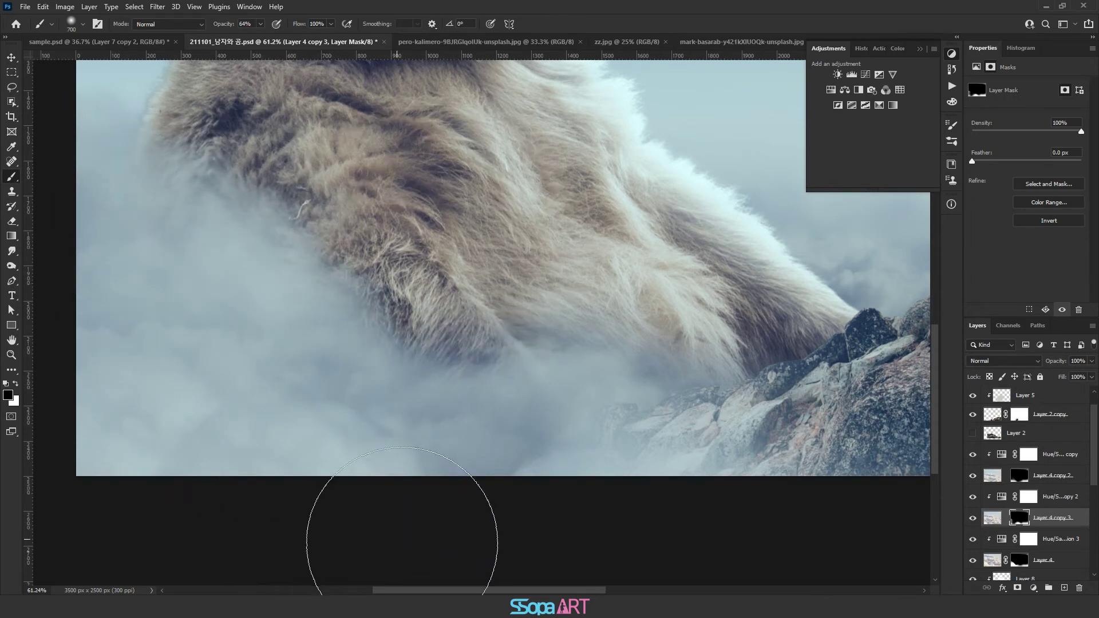
key("[")
key("[")
key("[")
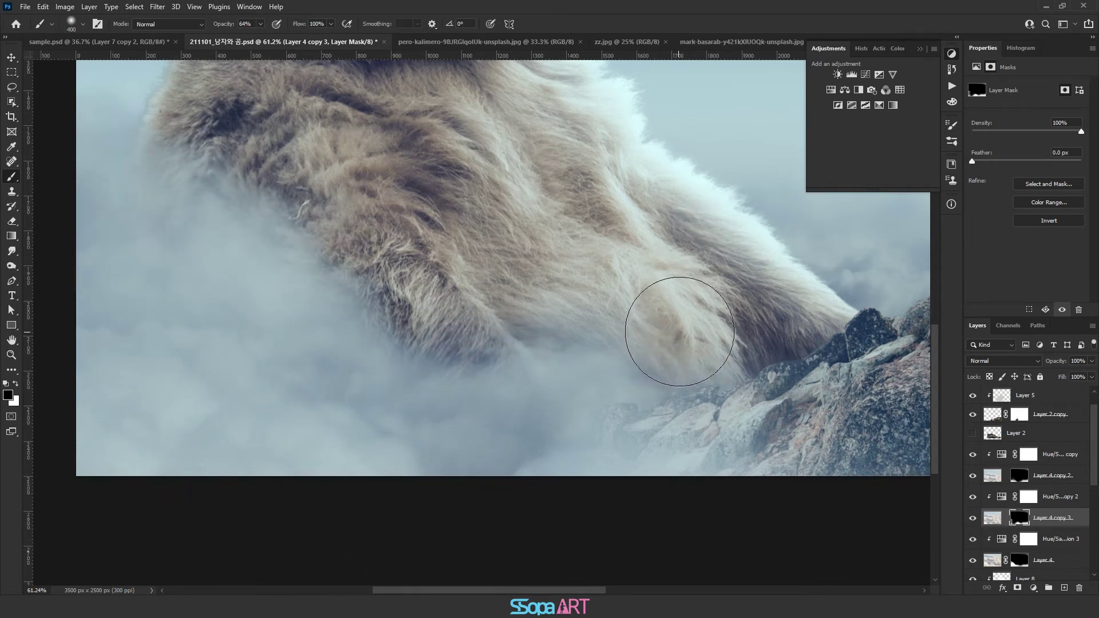
key("]")
key("]")
key("]")
key("]")
key("]")
left_click_drag(690, 277, 630, 292)
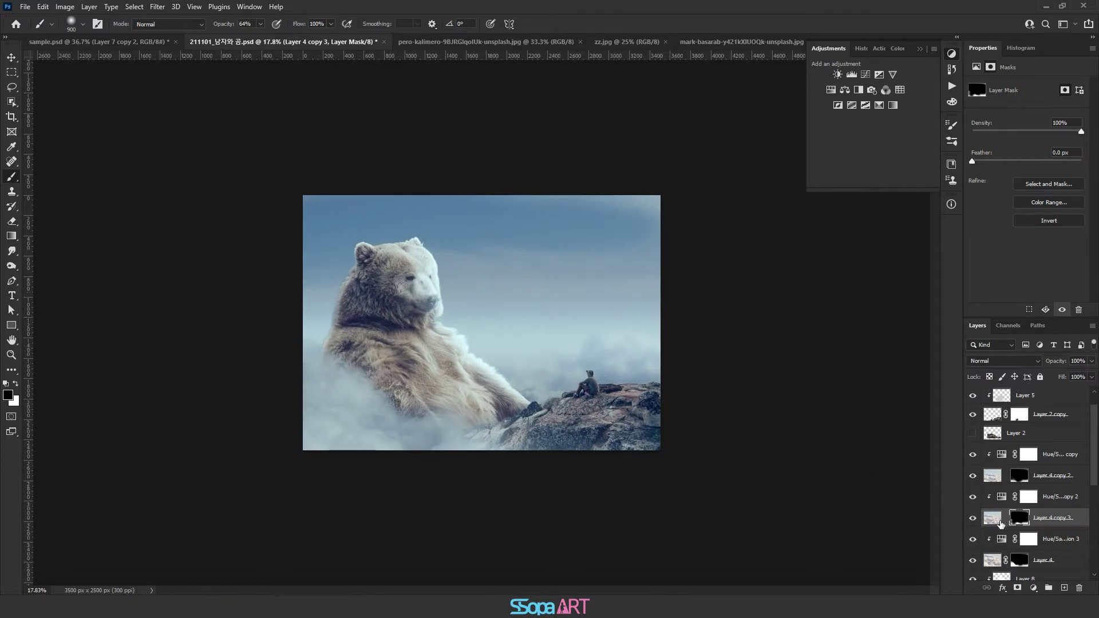
On Layer 4's mask, paint fog over the bear's lower arm, undoing one stroke.
left_click(1019, 561)
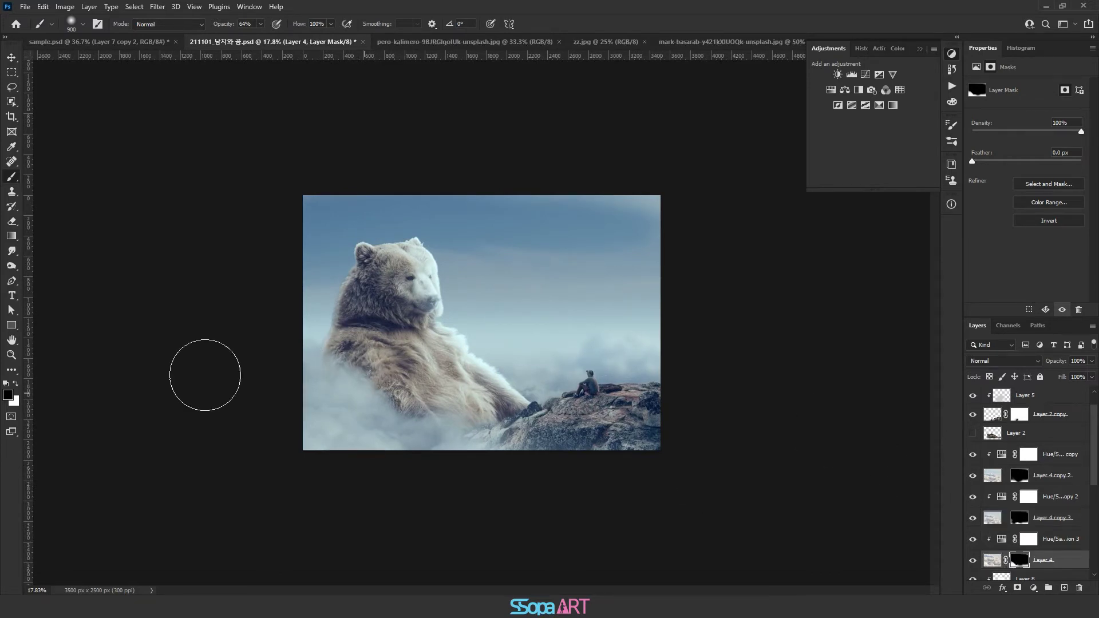
left_click(14, 384)
scroll(481, 323, "up", 3)
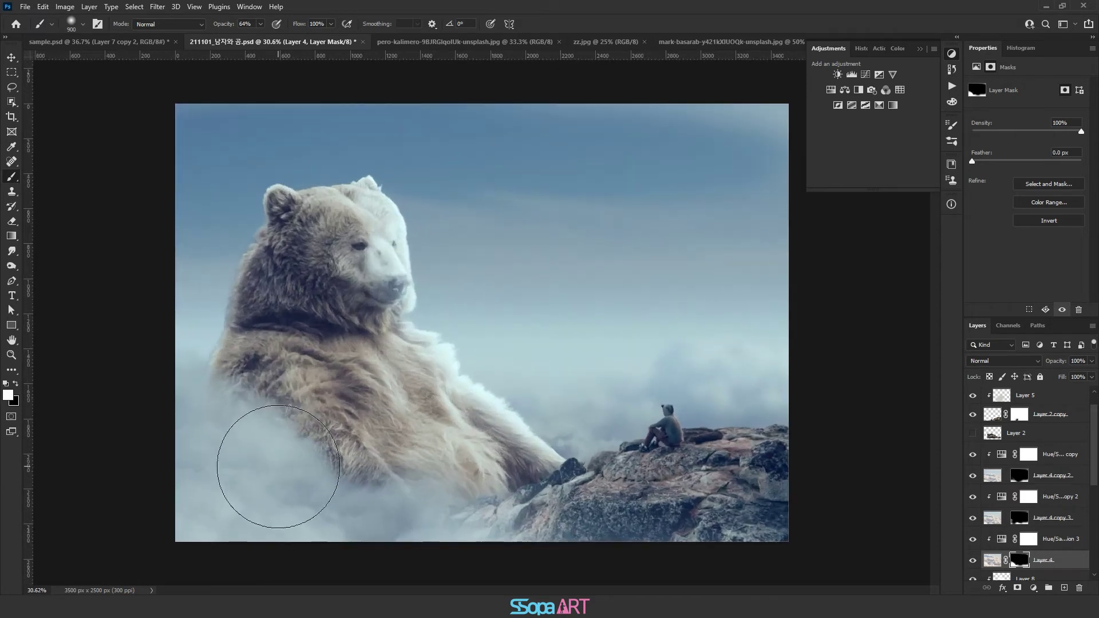
left_click_drag(290, 455, 314, 449)
key("bracketleft")
key("bracketleft")
key("bracketleft")
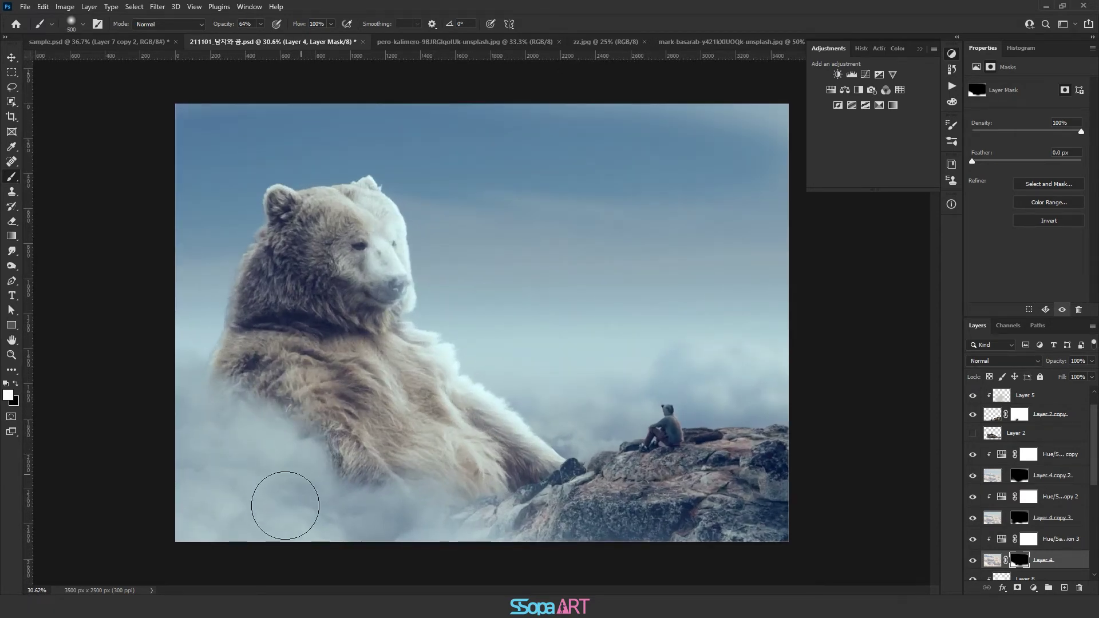
key("x")
key("ctrl+z")
key("bracketleft")
key("bracketleft")
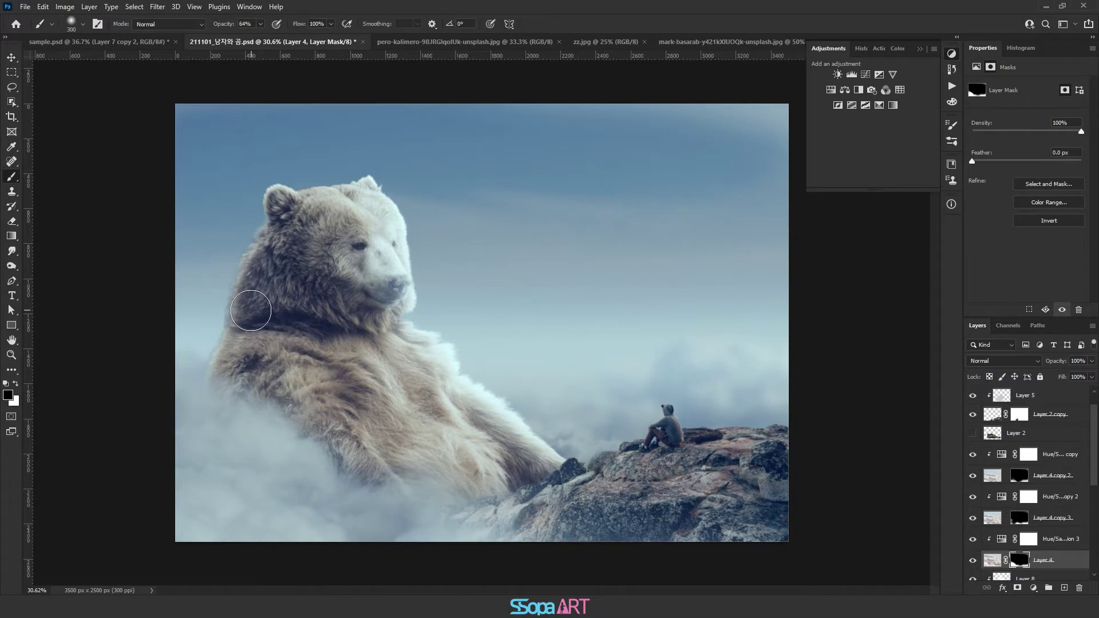
left_click(14, 59)
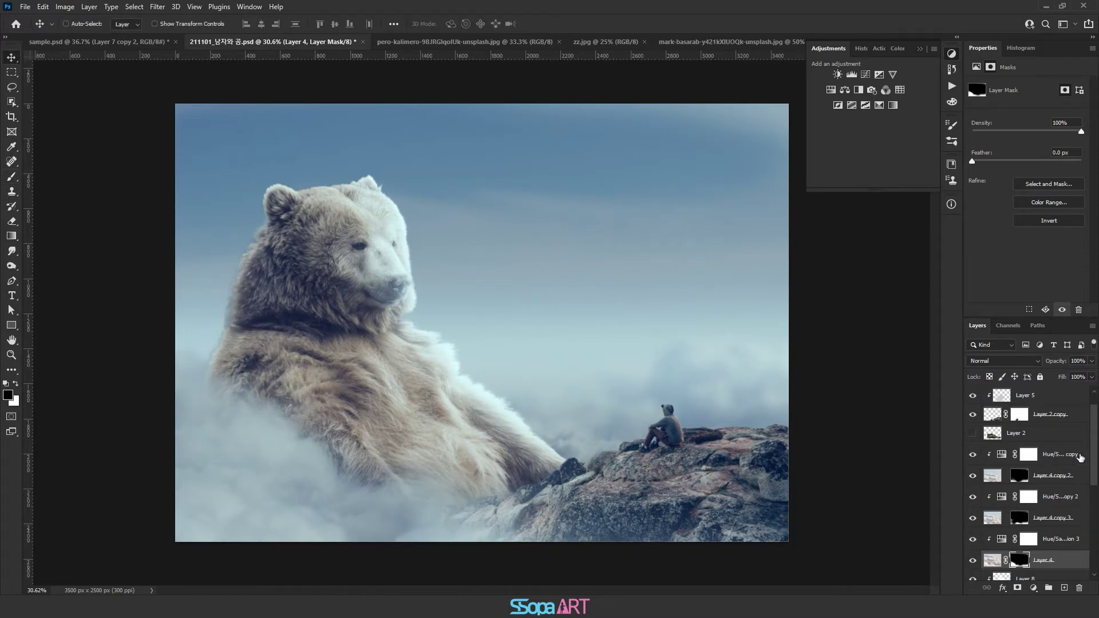
left_click(1041, 421)
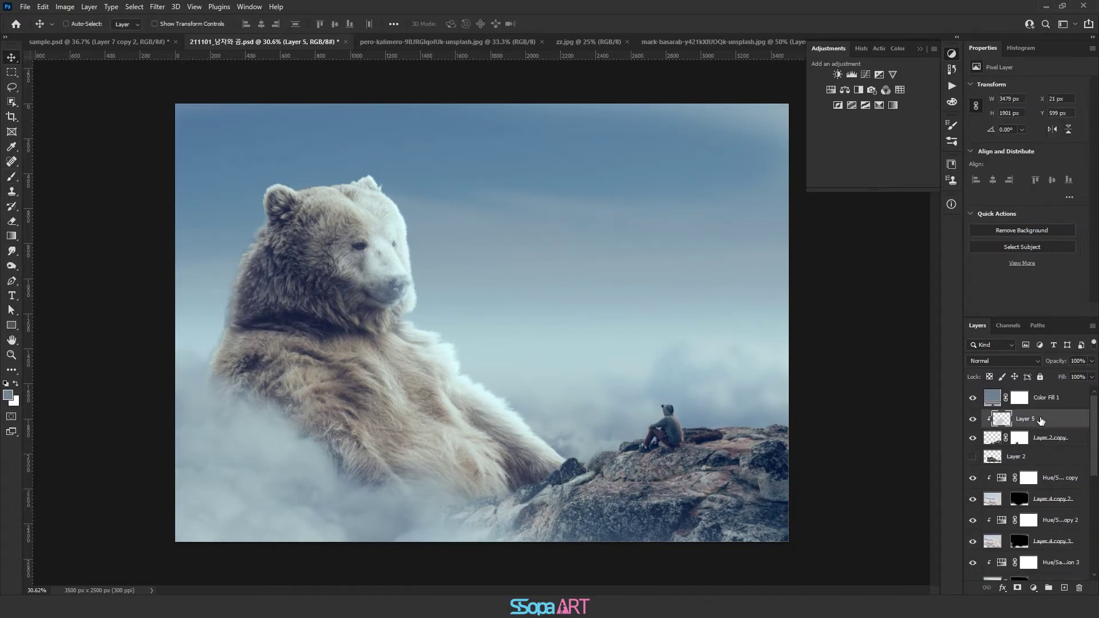
Add Layer 9 above Layer 5 and size a blue-grey brush for tinting.
left_click(1063, 589)
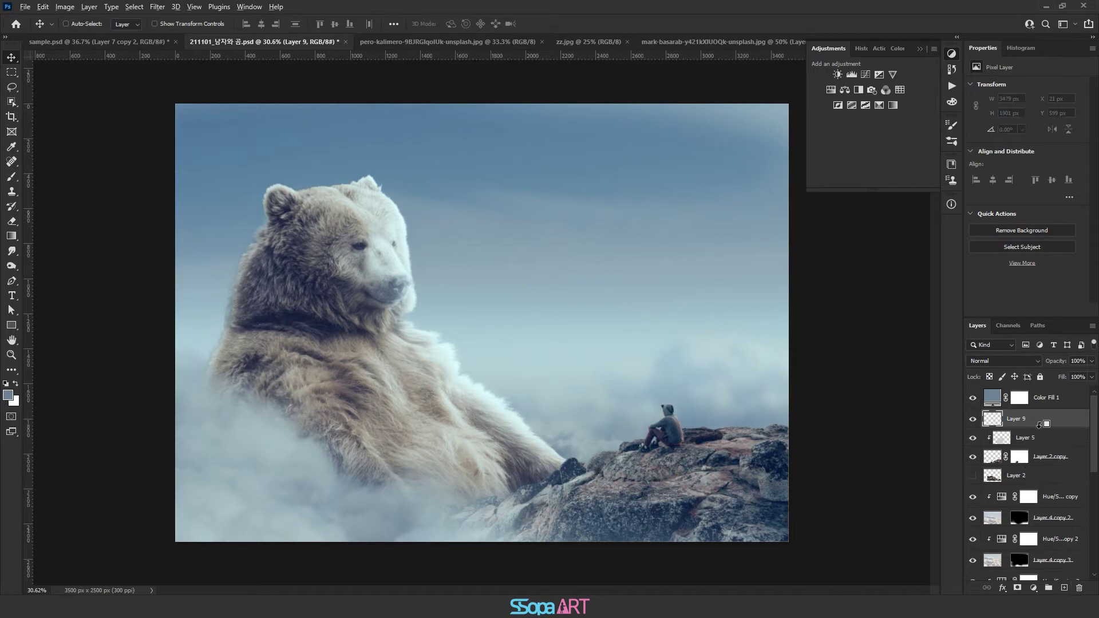
left_click(972, 439)
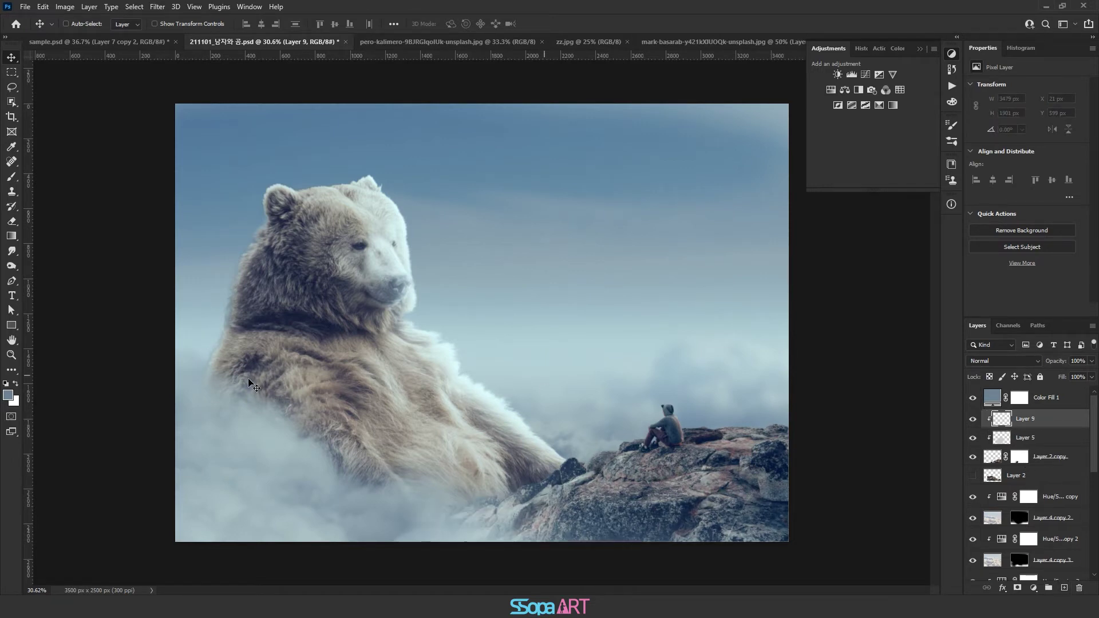
key("b")
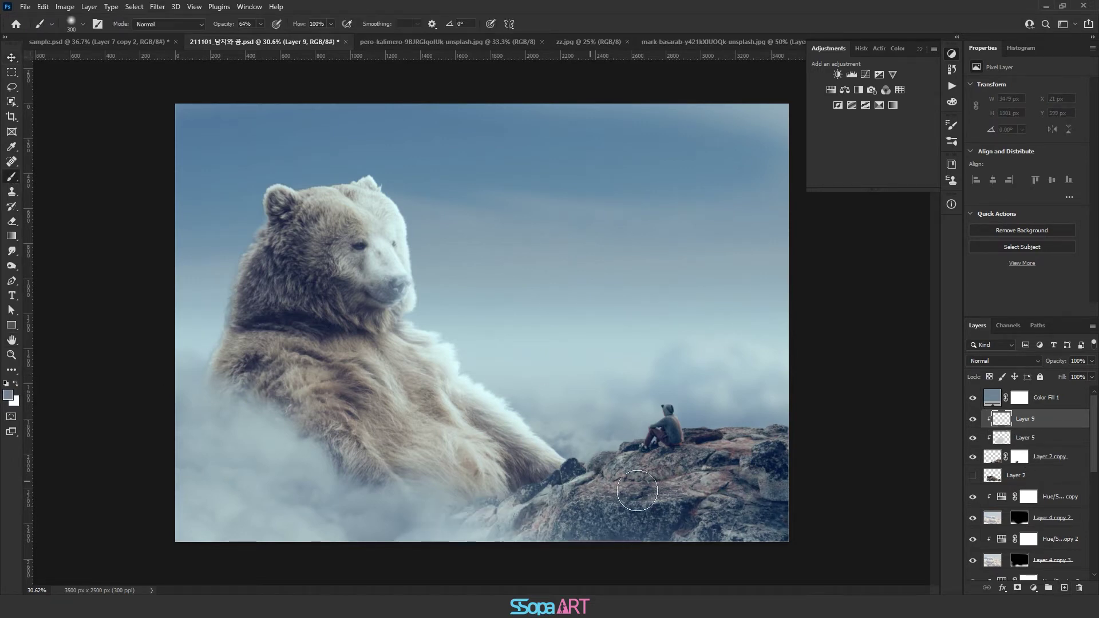
scroll(677, 420, "down", 1)
key("bracketright")
key("bracketright")
key("bracketright")
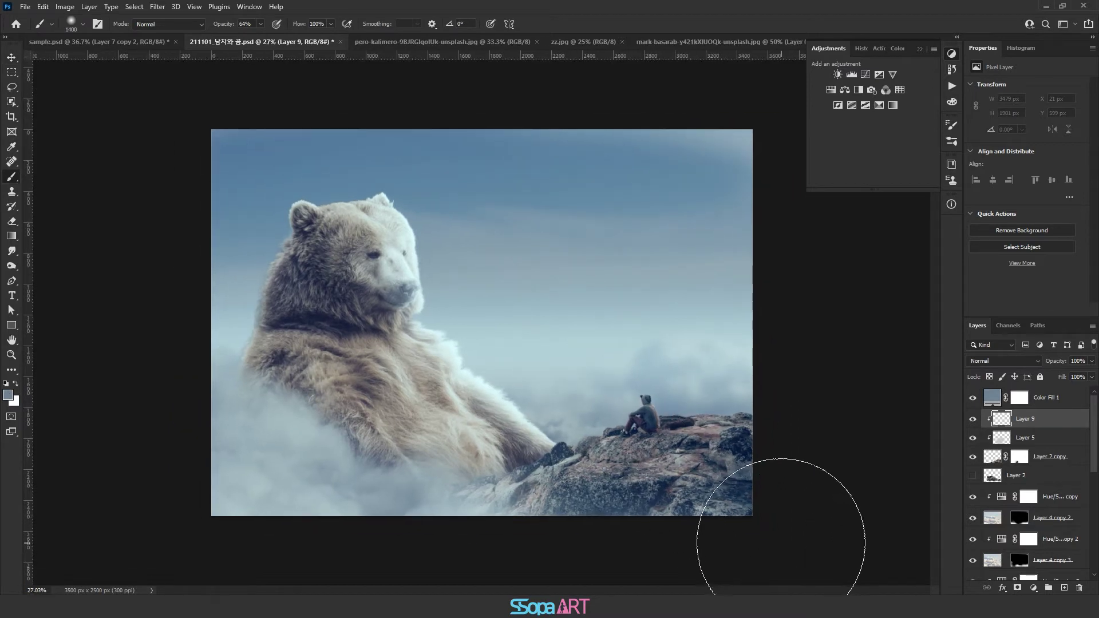
scroll(745, 498, "down", 2)
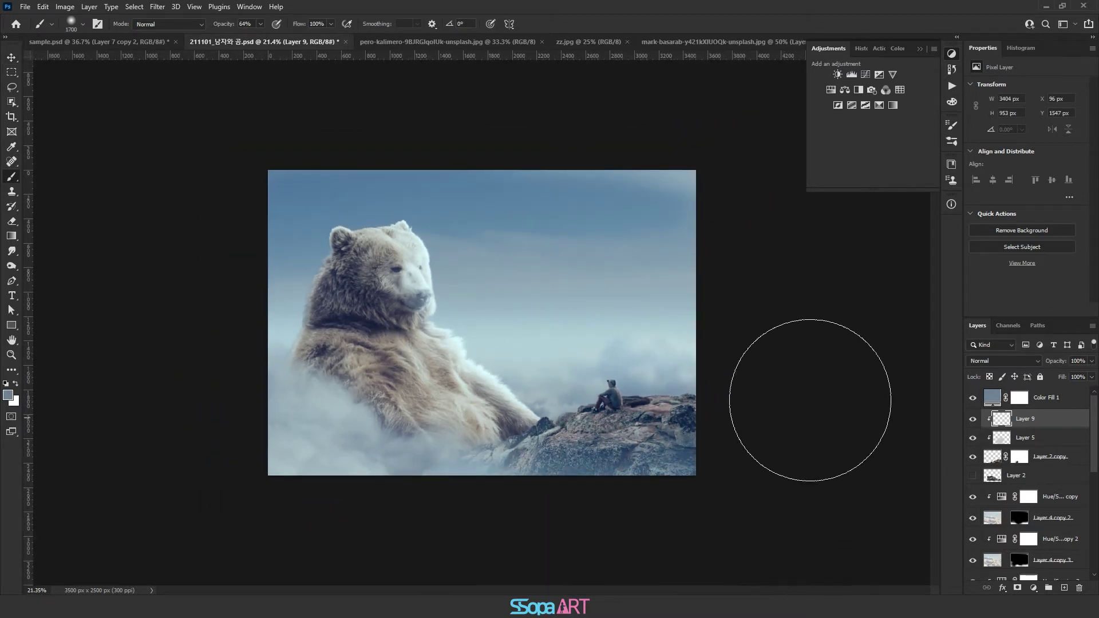
key("bracketleft")
key("bracketleft")
key("bracketleft")
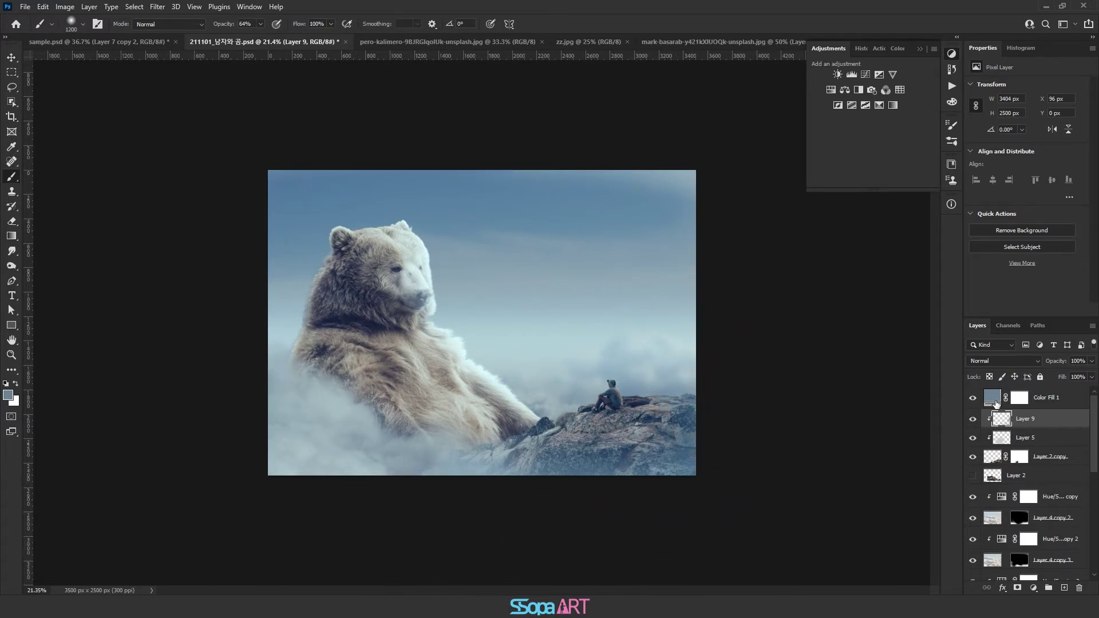
Set Layer 9's blend mode to Multiply and check its tint on the canvas.
left_click(1037, 362)
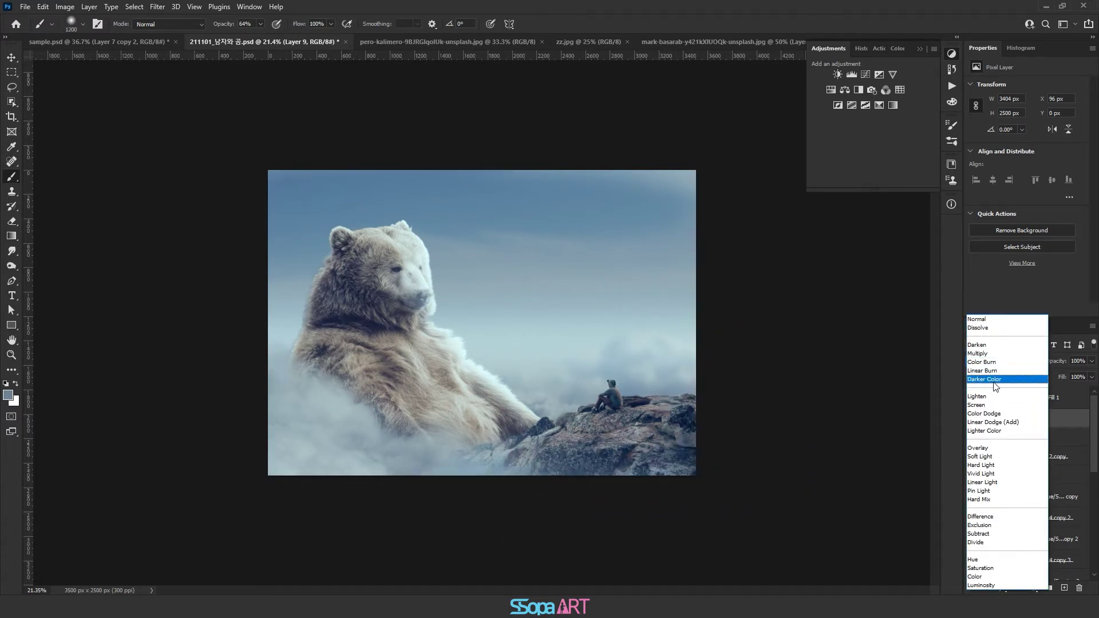
left_click(985, 354)
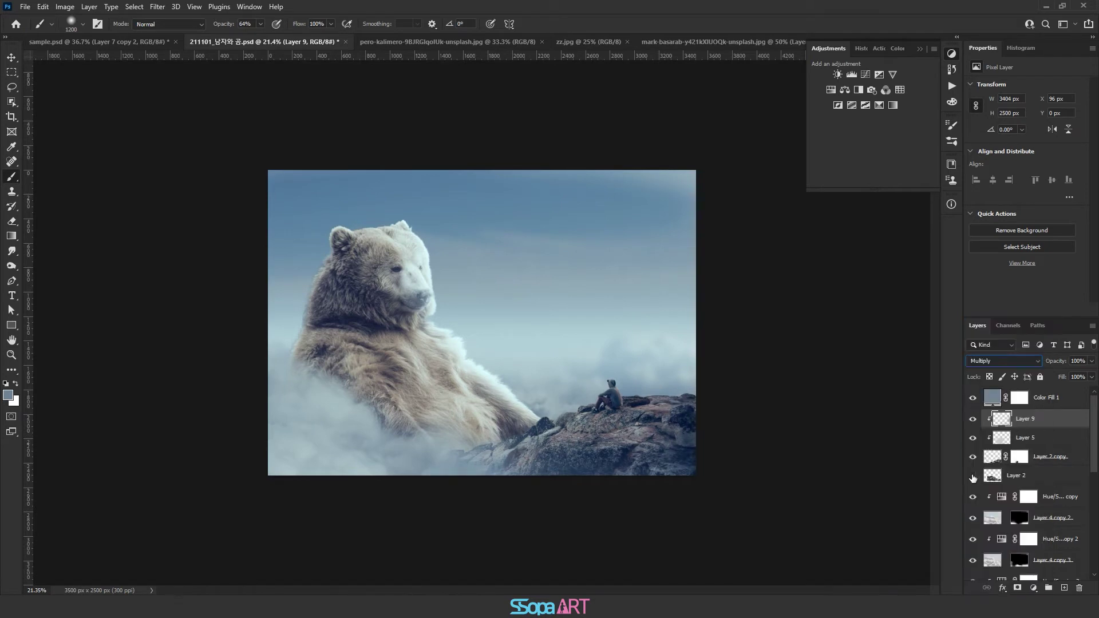
left_click(972, 419)
left_click(11, 59)
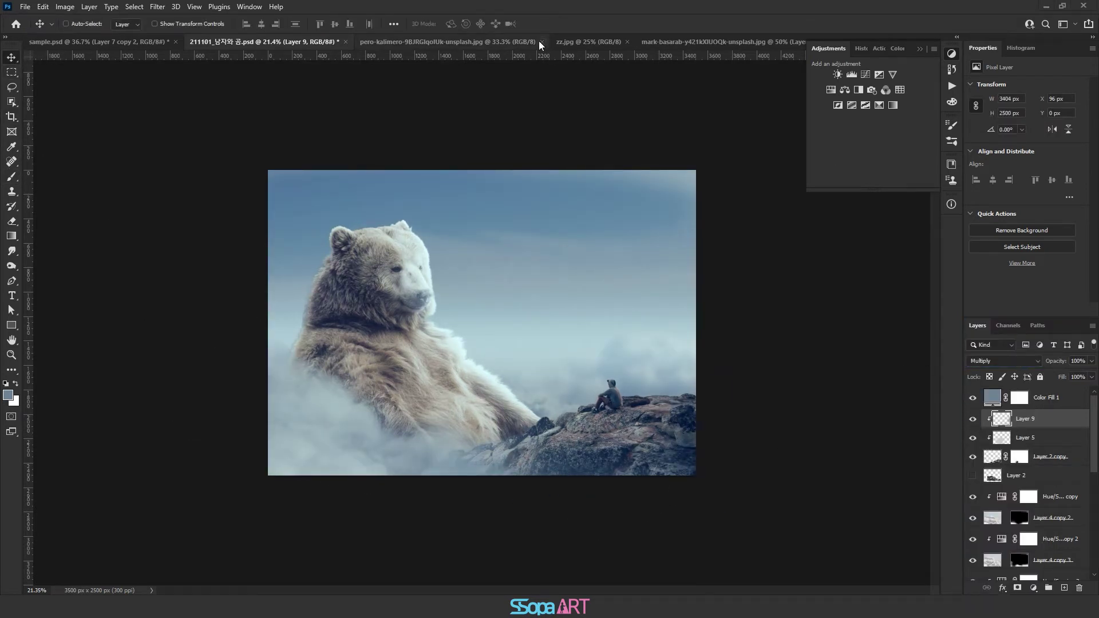
Close the spare pero-kalimero, bear and zz.jpg source photos without saving.
left_click(542, 42)
left_click(636, 42)
left_click(652, 42)
left_click(545, 228)
left_click(426, 42)
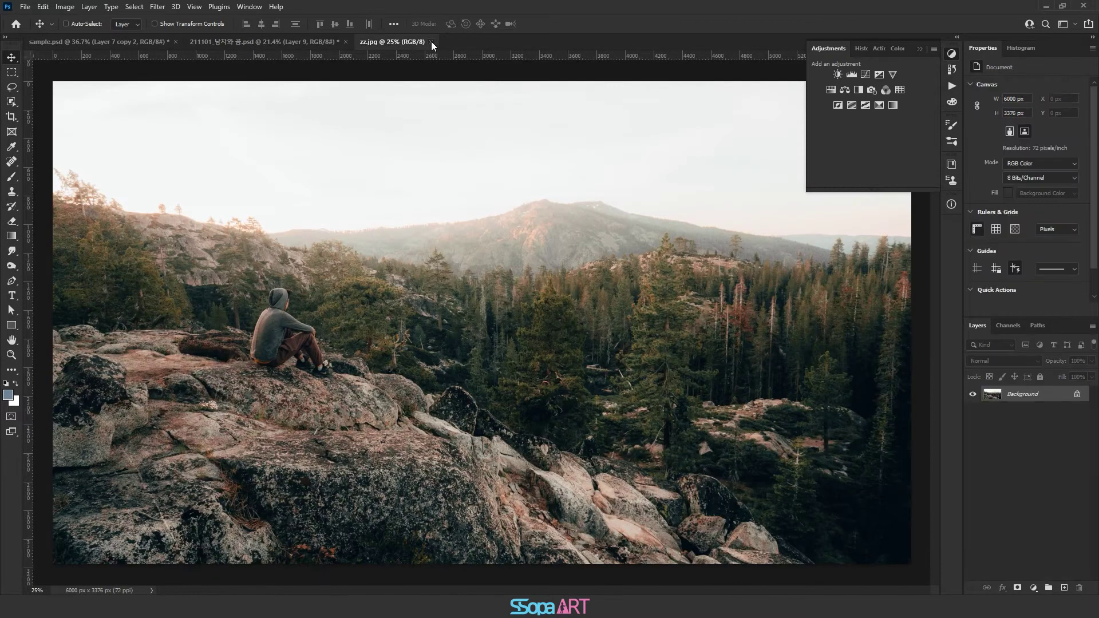
left_click(432, 42)
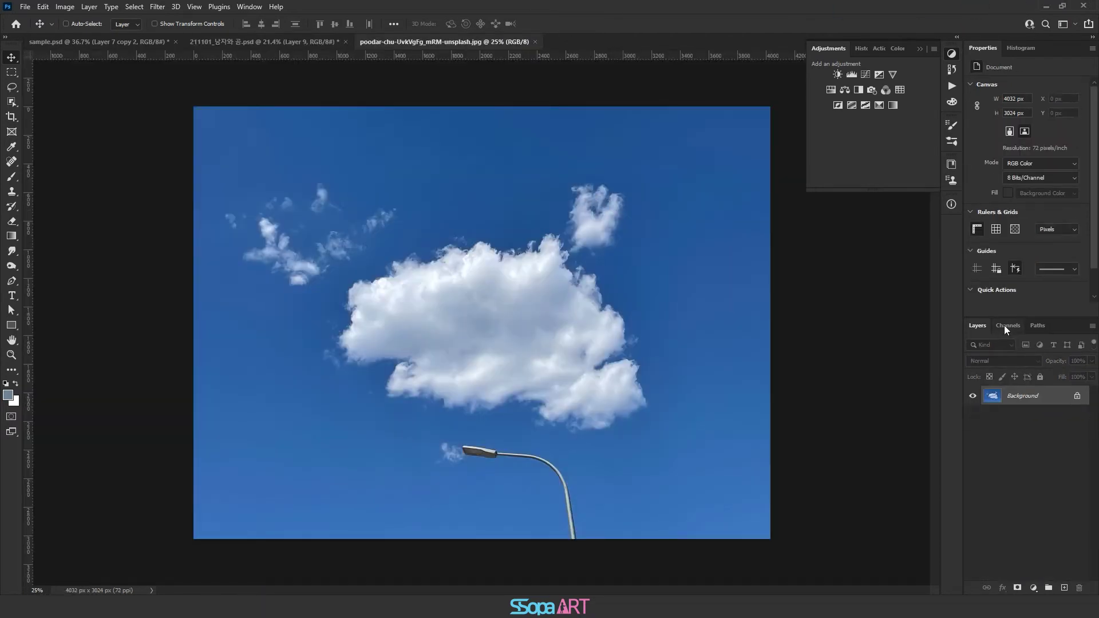
Duplicate the Red channel and boost its contrast with Levels at 42/220.
left_click(1006, 326)
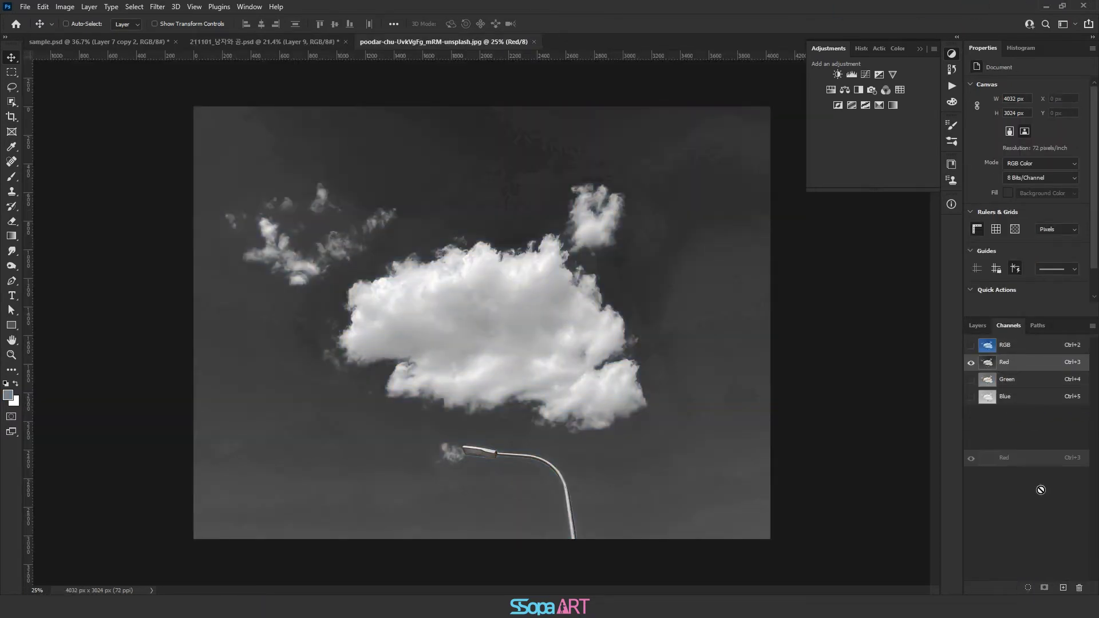
left_click_drag(1008, 363, 1064, 588)
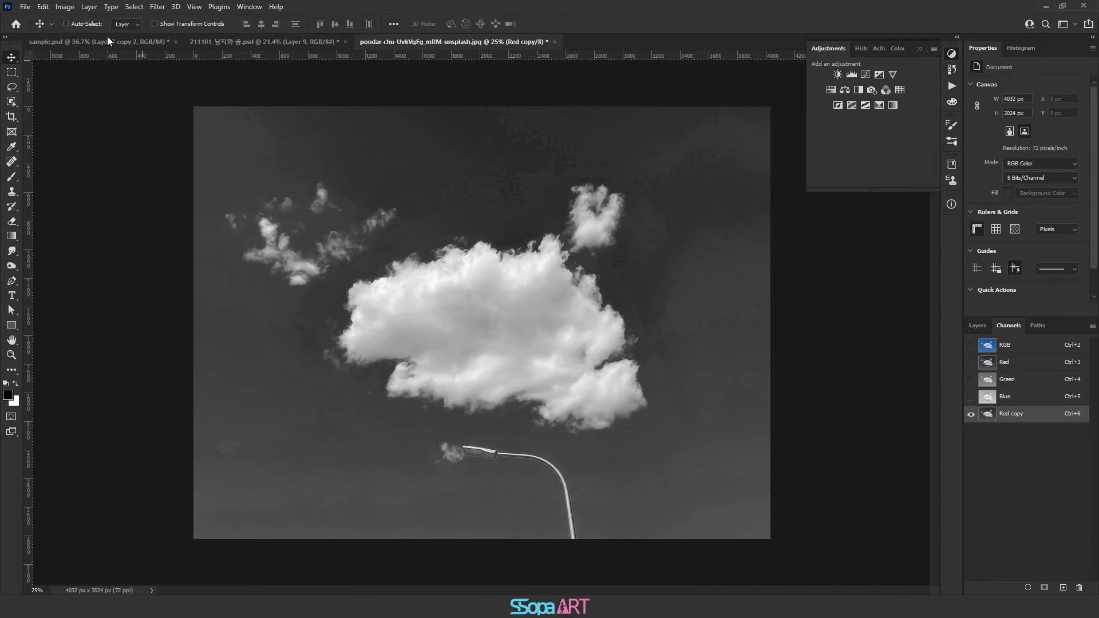
left_click(64, 7)
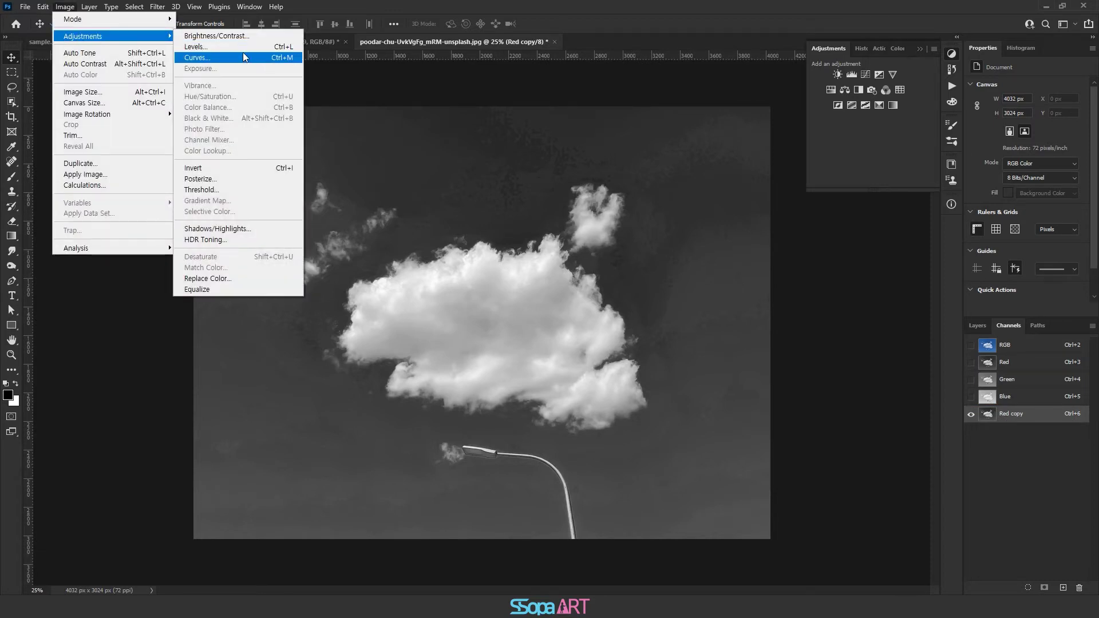
left_click(241, 46)
left_click_drag(688, 322, 712, 324)
mouse_move(831, 324)
left_mouse_down()
mouse_move(730, 324)
mouse_move(806, 325)
mouse_move(761, 323)
mouse_move(794, 323)
left_mouse_up()
left_click(879, 216)
left_click(12, 177)
Paint the cloud's centre white and the street lamp black in the channel copy.
key("x")
key("bracketleft")
key("bracketleft")
key("bracketleft")
mouse_move(534, 307)
left_mouse_down()
mouse_move(567, 290)
mouse_move(554, 341)
mouse_move(529, 370)
mouse_move(459, 331)
mouse_move(469, 349)
mouse_move(412, 327)
mouse_move(458, 329)
left_mouse_up()
key("bracketleft")
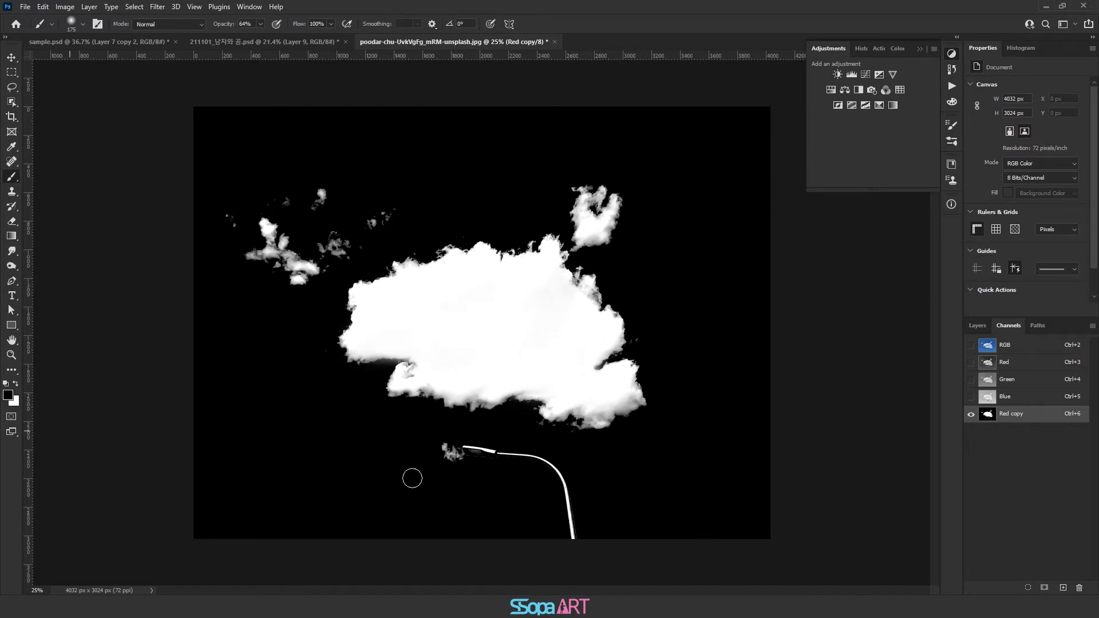
key("0")
left_click_drag(427, 448, 567, 535)
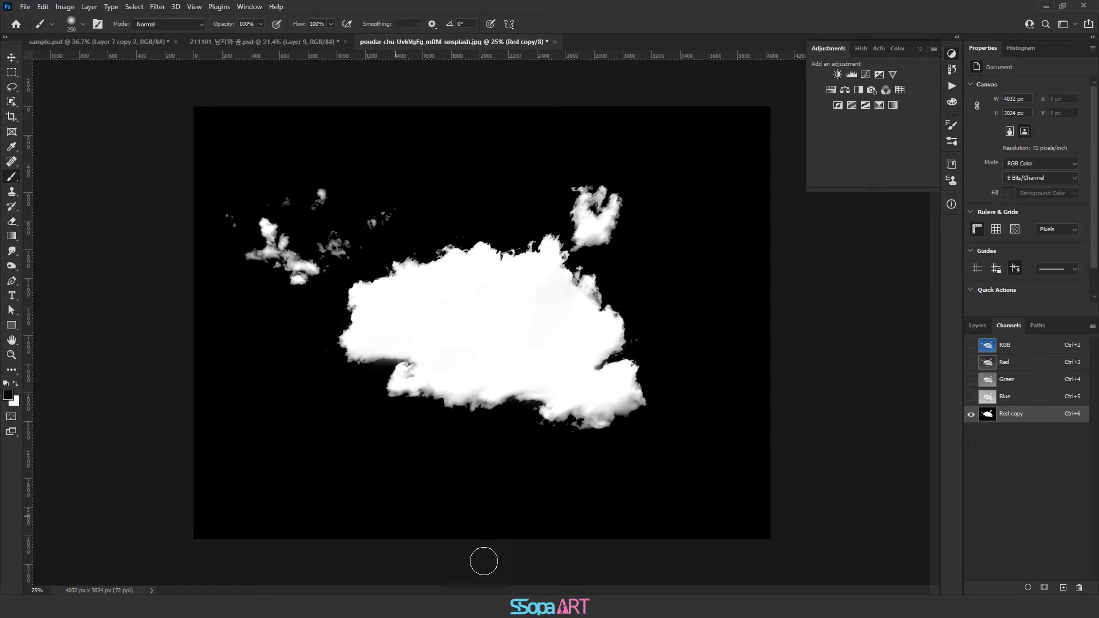
Load the cloud channel as a selection and return to the RGB composite.
left_click(992, 418, "ctrl")
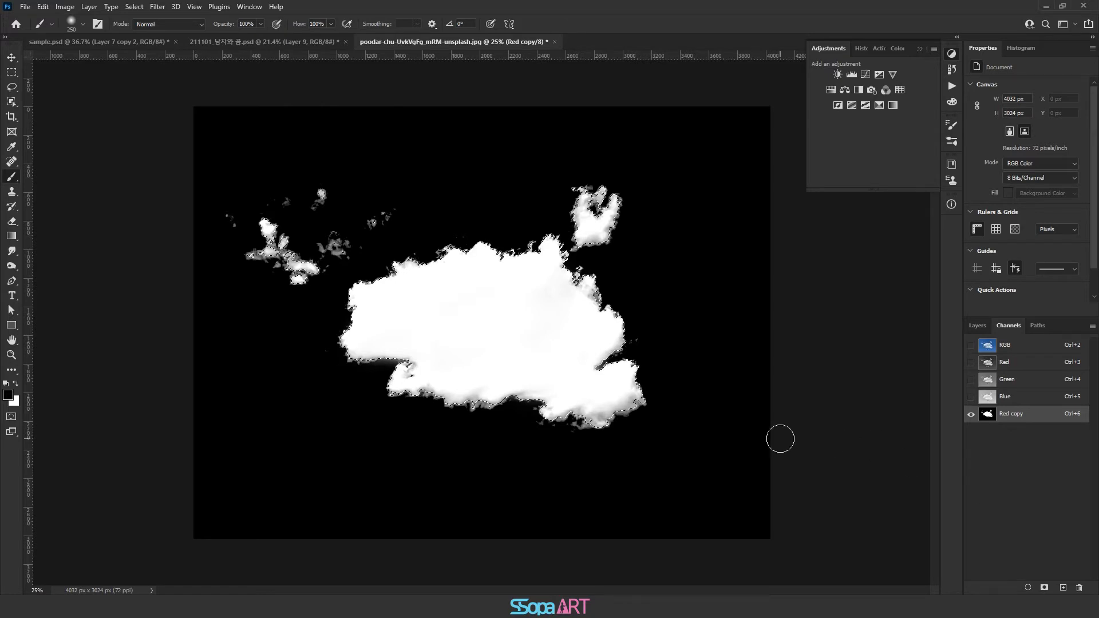
key("ctrl+d")
left_click(1028, 588)
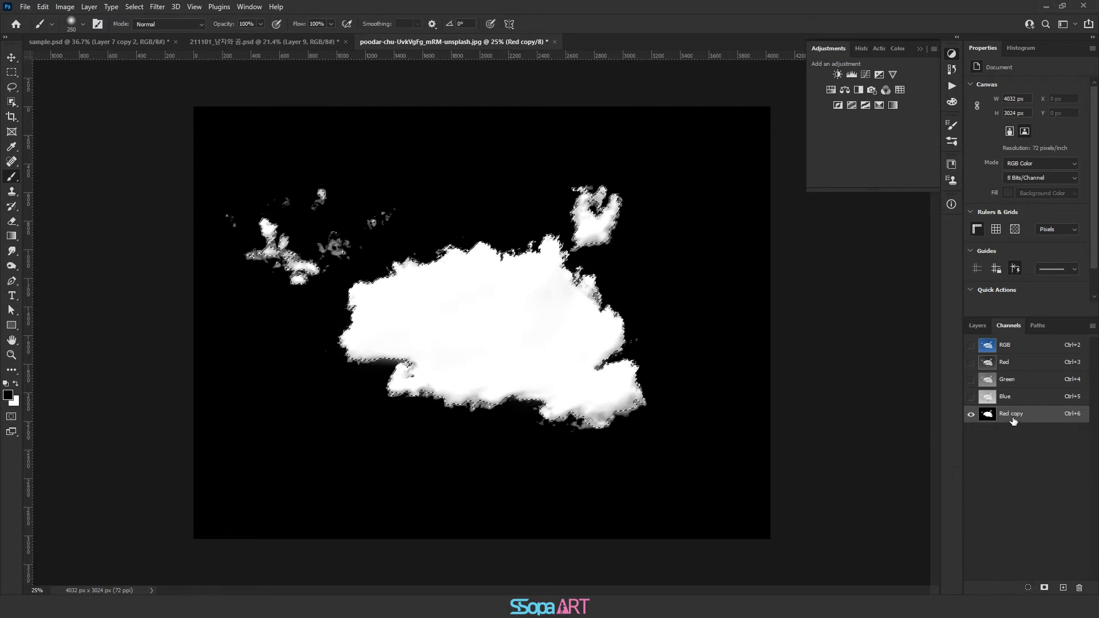
left_click(999, 346)
Move the cloud layer left onto the bear.
key("v")
mouse_move(495, 315)
left_mouse_down()
mouse_move(261, 122)
mouse_move(566, 326)
left_mouse_up()
left_click(977, 328)
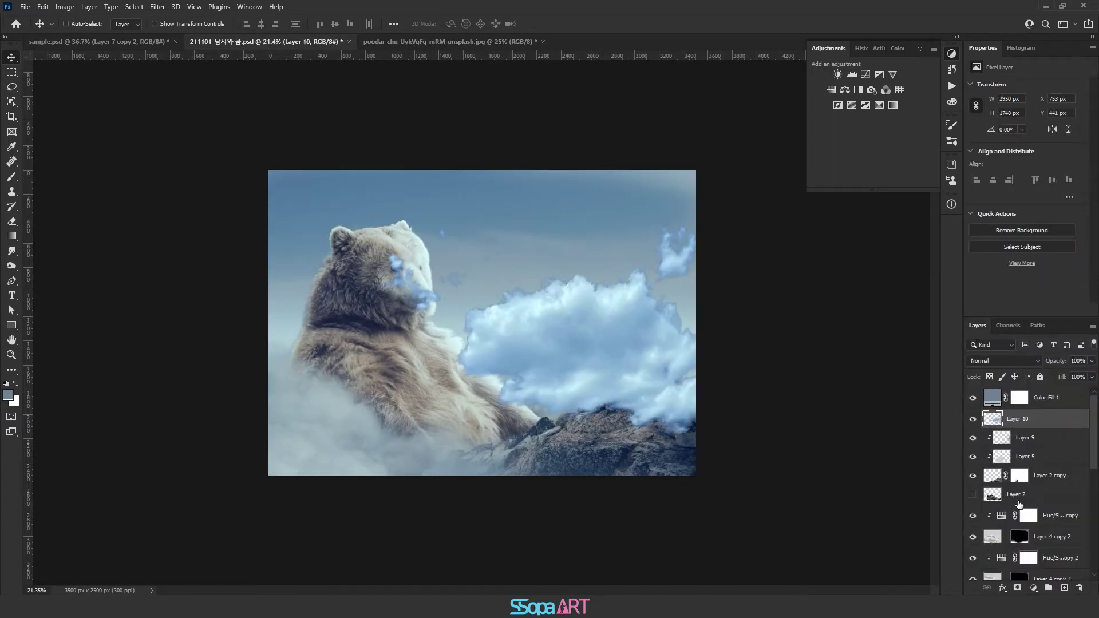
left_click_drag(593, 346, 417, 321)
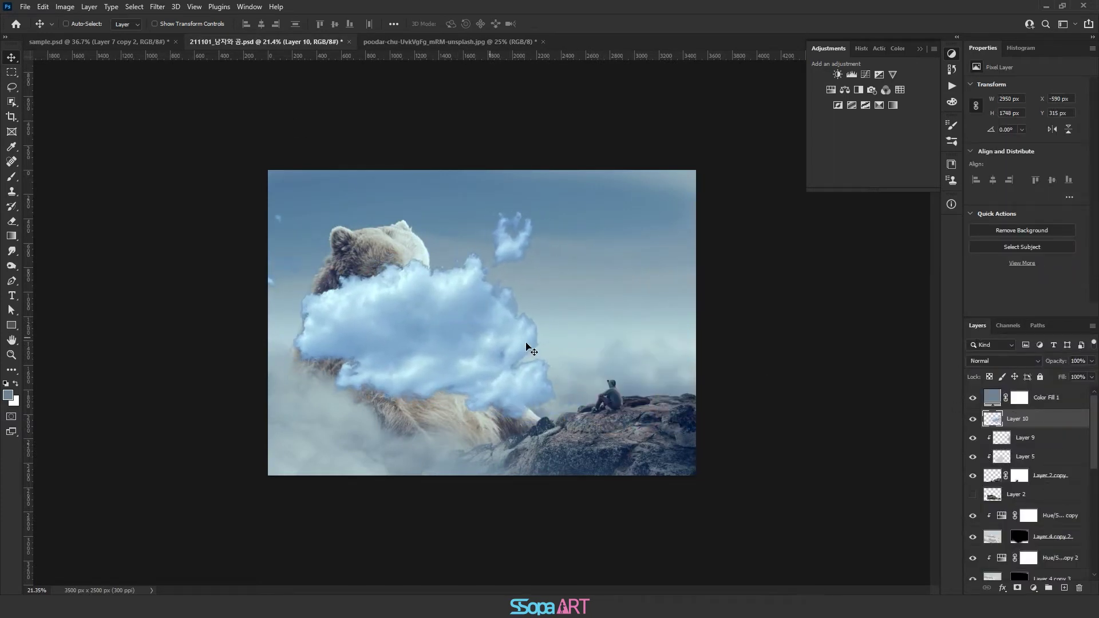
Scale the cloud down to about 83% and its width to about 63%.
key("ctrl+t")
mouse_move(557, 420)
left_mouse_down()
mouse_move(470, 379)
mouse_move(389, 375)
left_mouse_up()
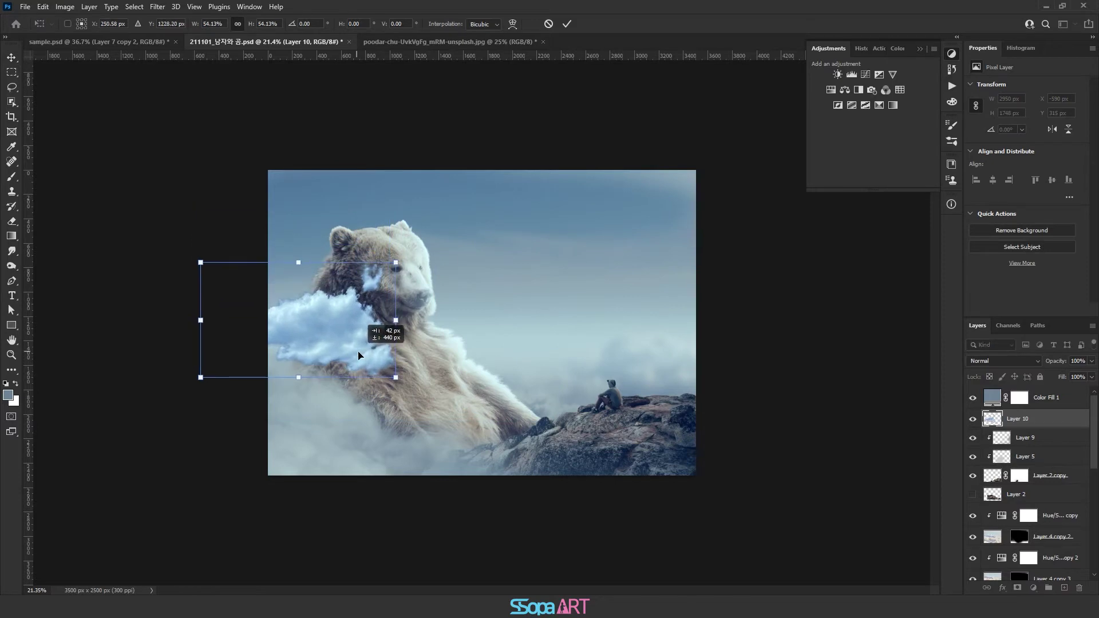
key("ctrl+plus")
right_click(301, 335)
key("Escape")
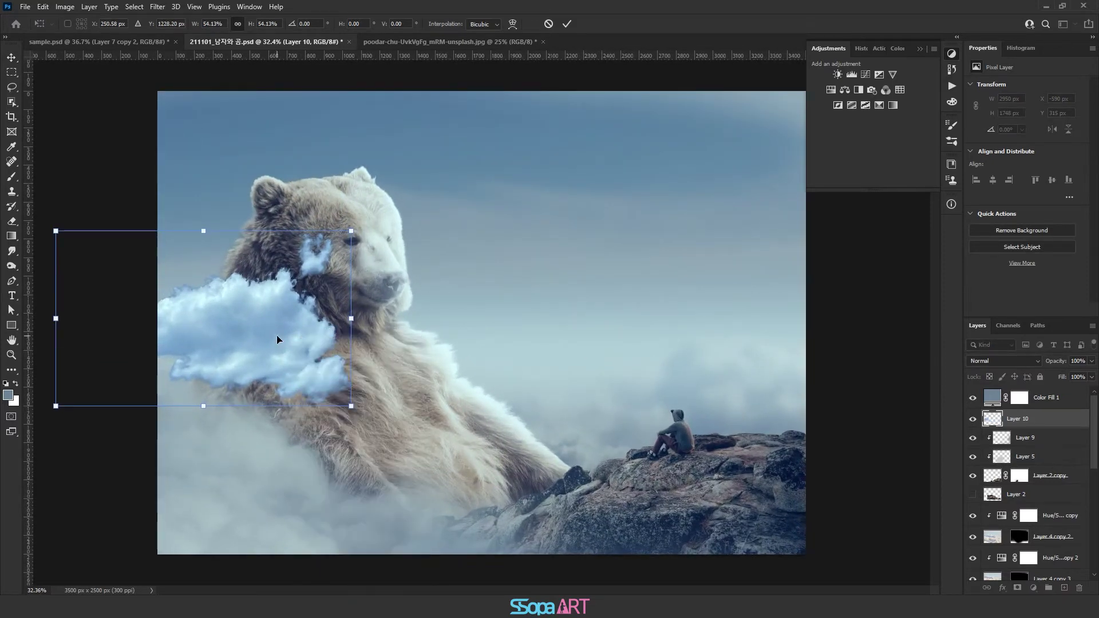
left_click_drag(358, 326, 404, 325)
Warp the cloud so it drapes over the bear's face and chest.
right_click(346, 325)
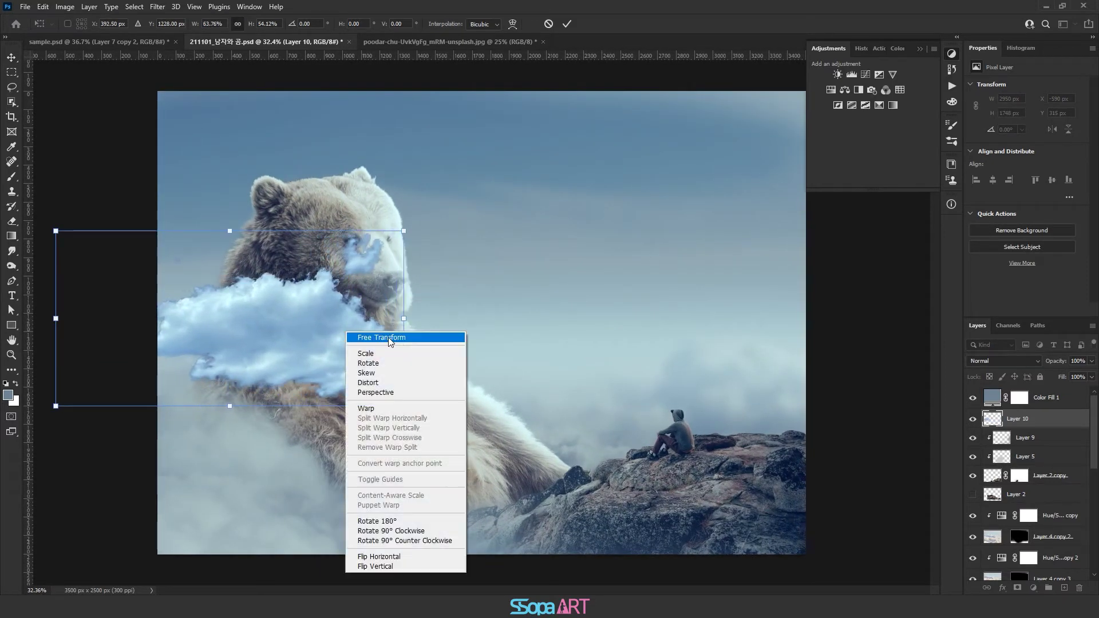
left_click(389, 409)
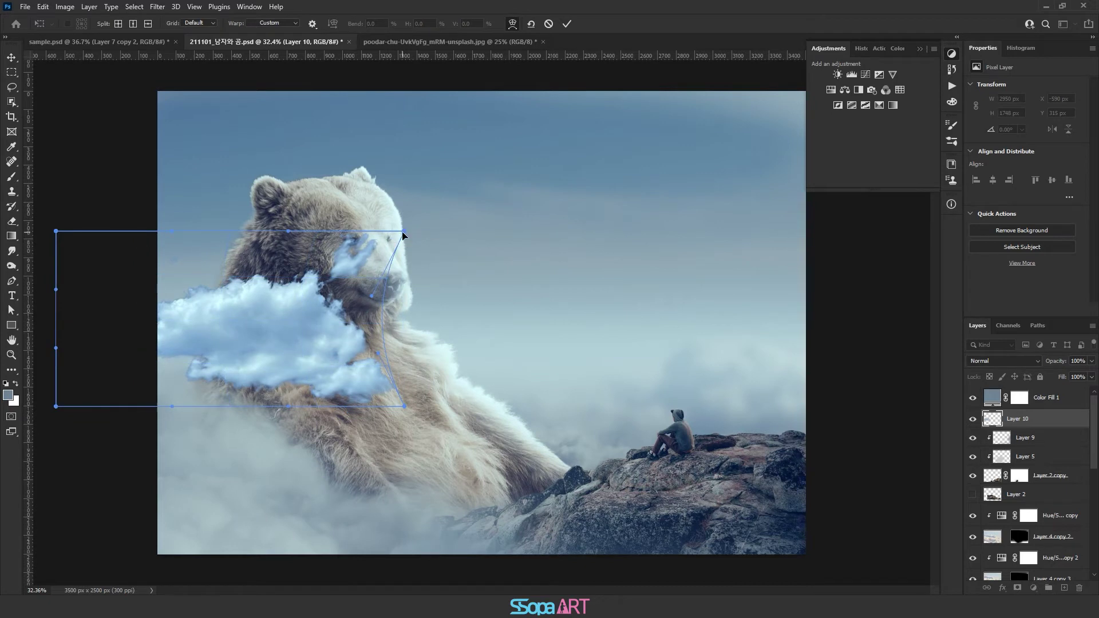
left_click_drag(404, 235, 353, 256)
left_click_drag(404, 407, 446, 389)
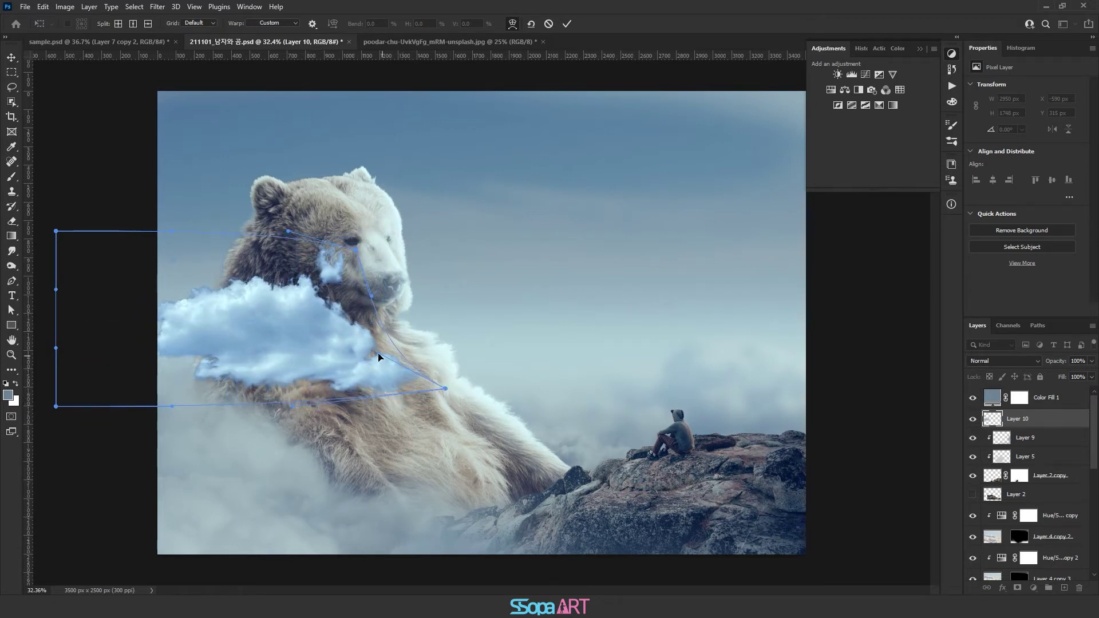
left_click_drag(378, 353, 424, 345)
left_click_drag(307, 275, 294, 312)
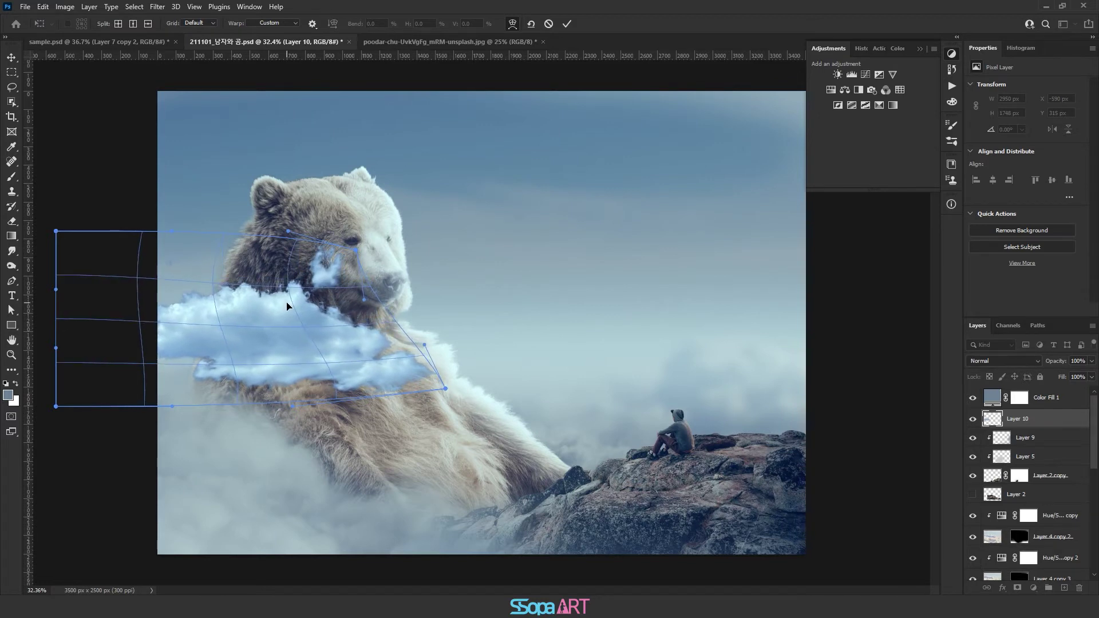
key("Return")
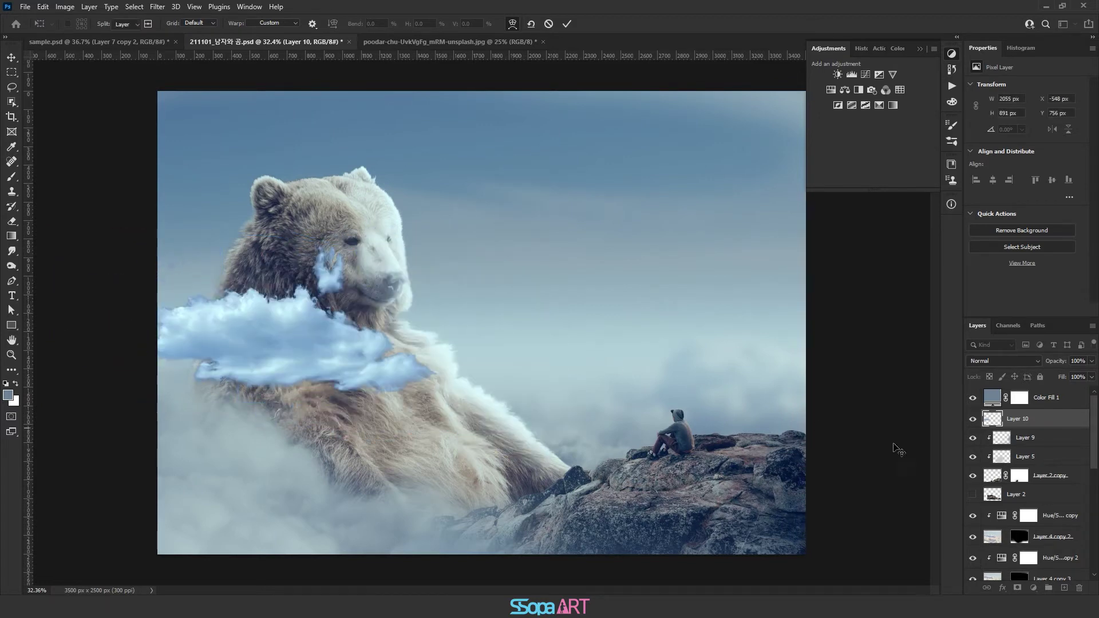
Add a Hue/Saturation layer clipped to the cloud and lower its saturation.
left_click(845, 89)
left_click(1012, 310)
mouse_move(1027, 153)
left_mouse_down()
mouse_move(993, 152)
mouse_move(1019, 175)
left_mouse_up()
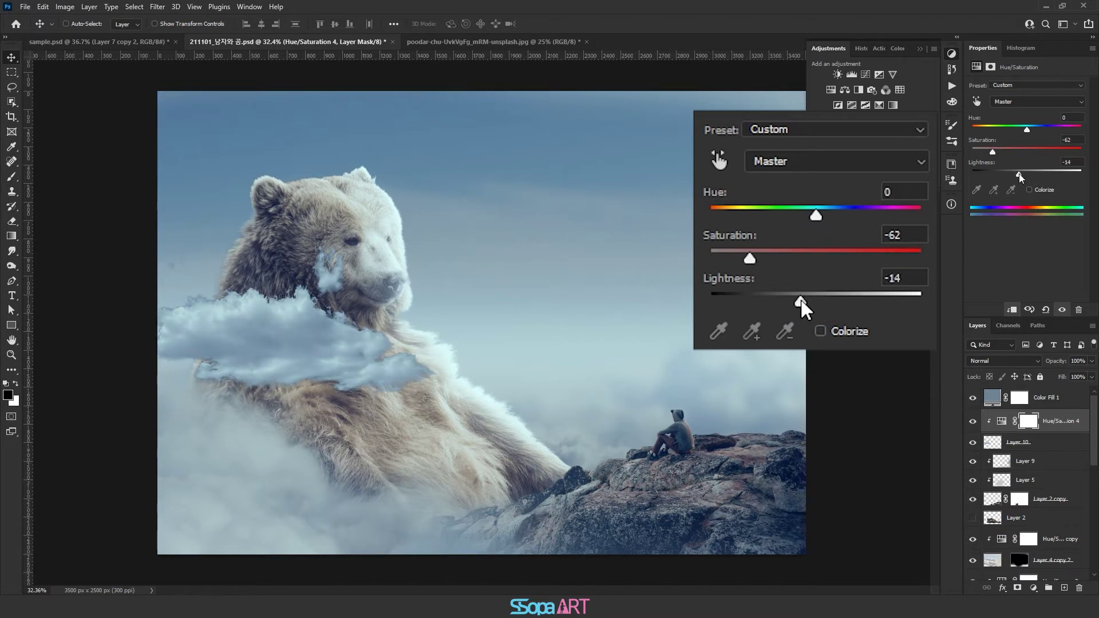
Scale the Layer 10 cloud down to about 88%.
left_click(1010, 441)
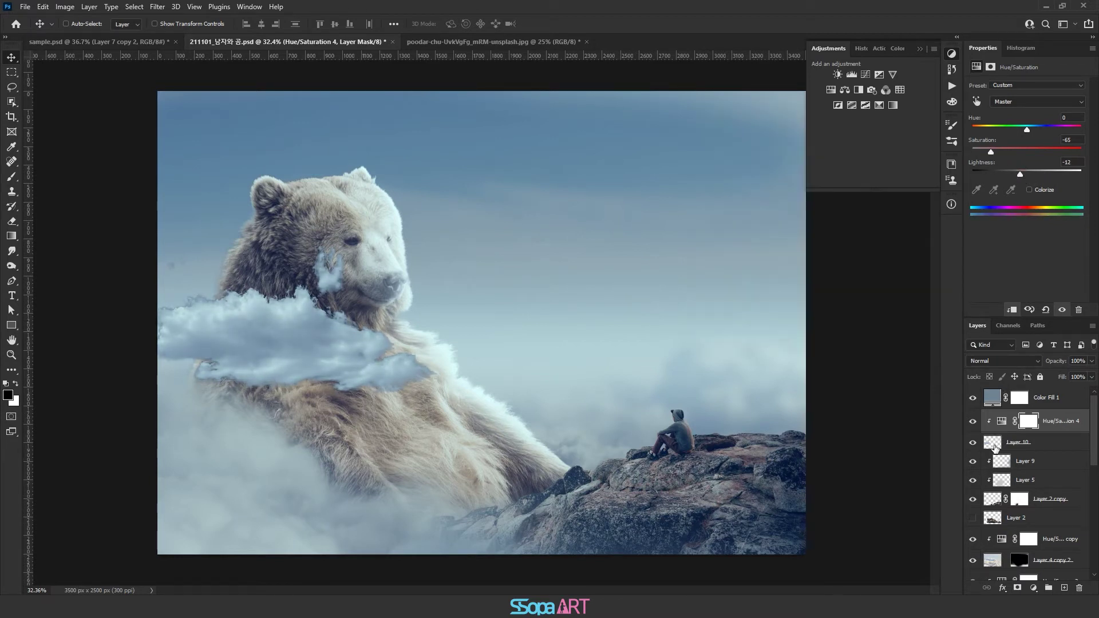
key("ctrl+t")
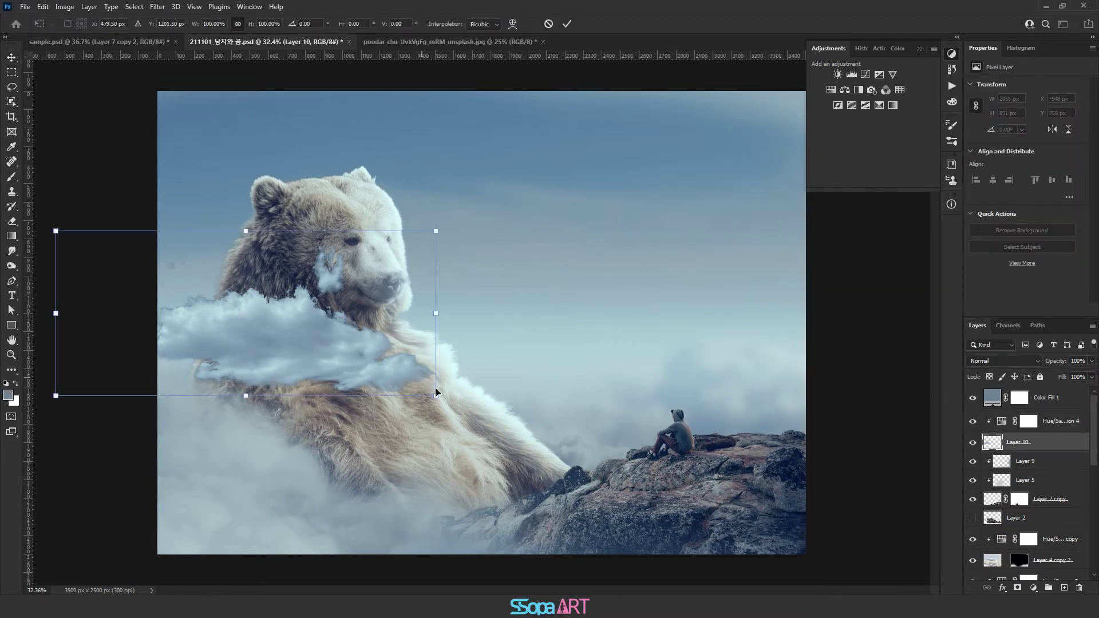
left_click_drag(437, 397, 389, 377)
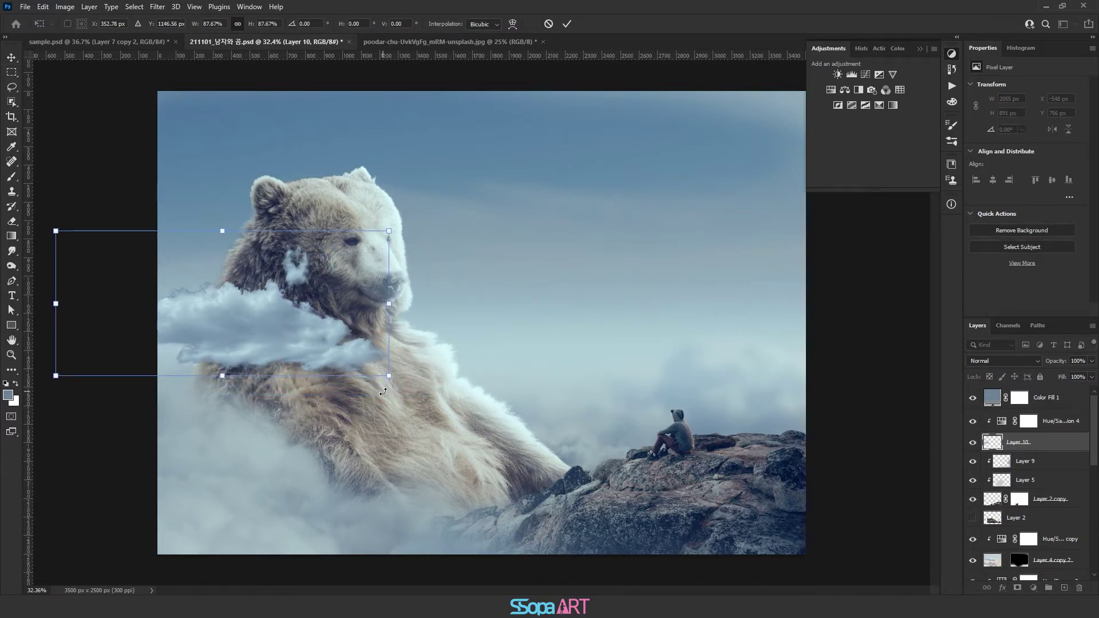
key("Return")
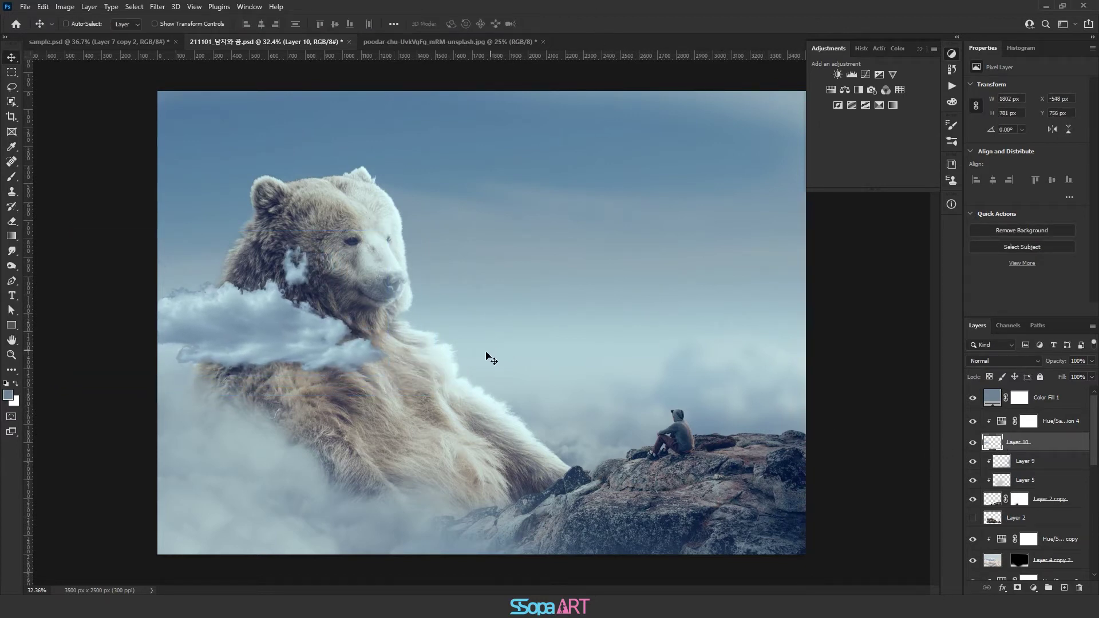
Shrink the cloud further, shift it lower, and rewarp it into a thinner wisp.
key("ctrl+t")
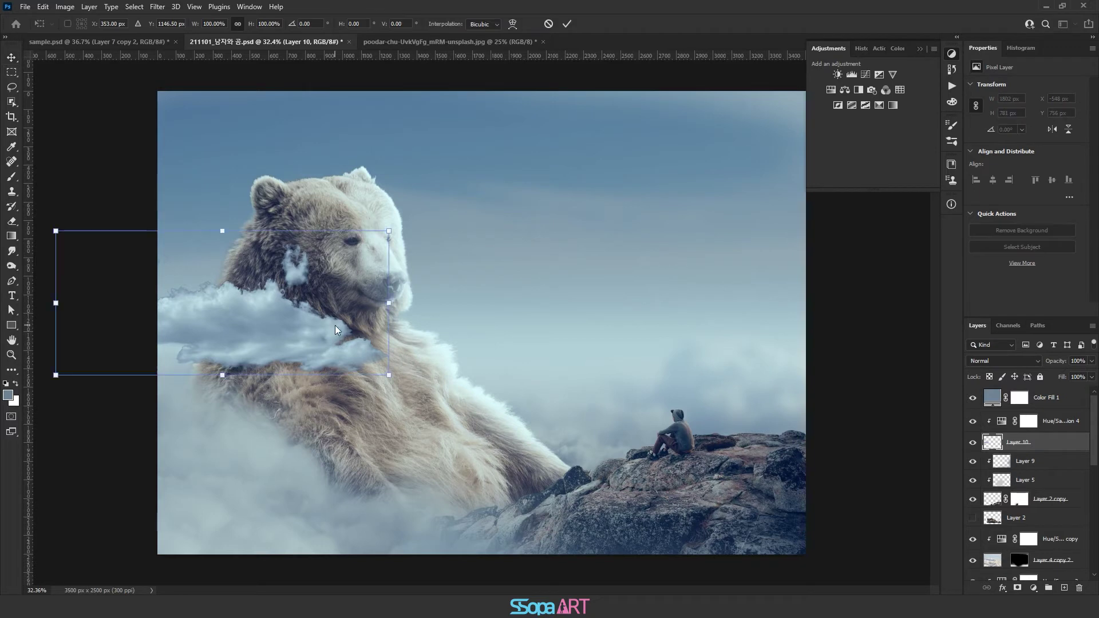
right_click(335, 325)
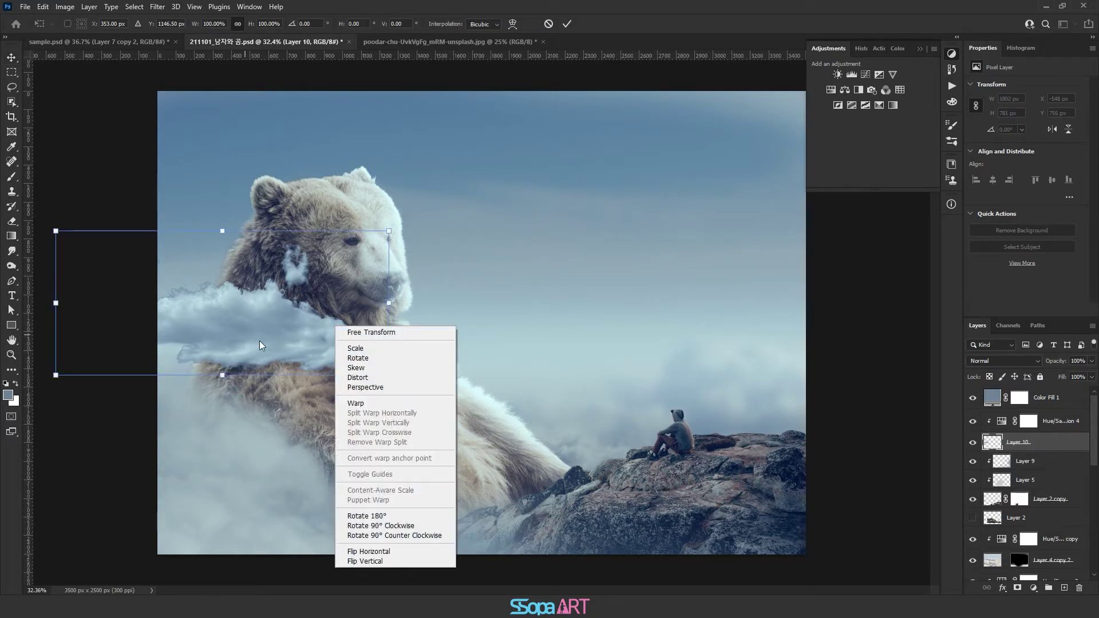
left_click(355, 348)
left_click_drag(389, 231, 347, 249)
left_click_drag(283, 319, 309, 355)
right_click(291, 332)
left_click(321, 409)
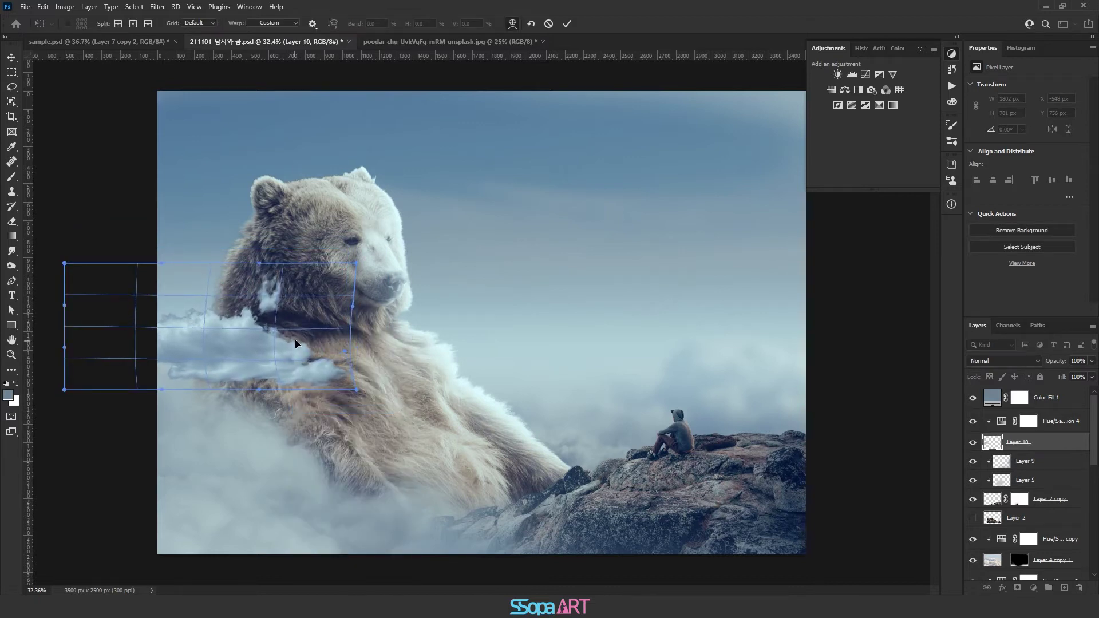
key("Return")
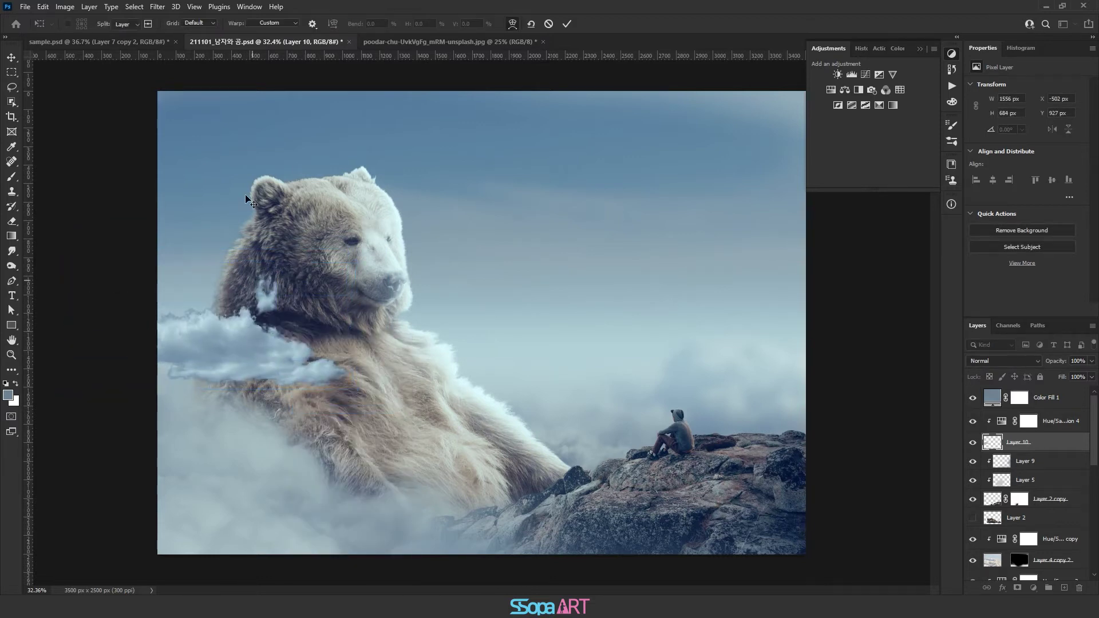
left_click(152, 9)
Apply a 58.2 px Gaussian Blur to the Layer 10 cloud.
left_click(334, 191)
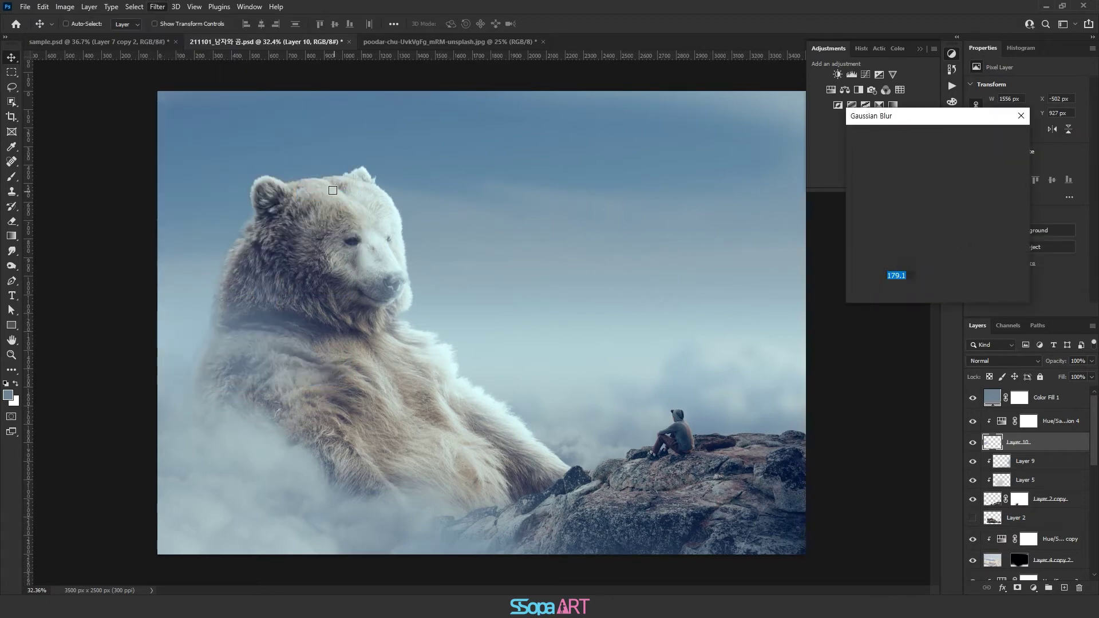
left_click_drag(873, 286, 919, 294)
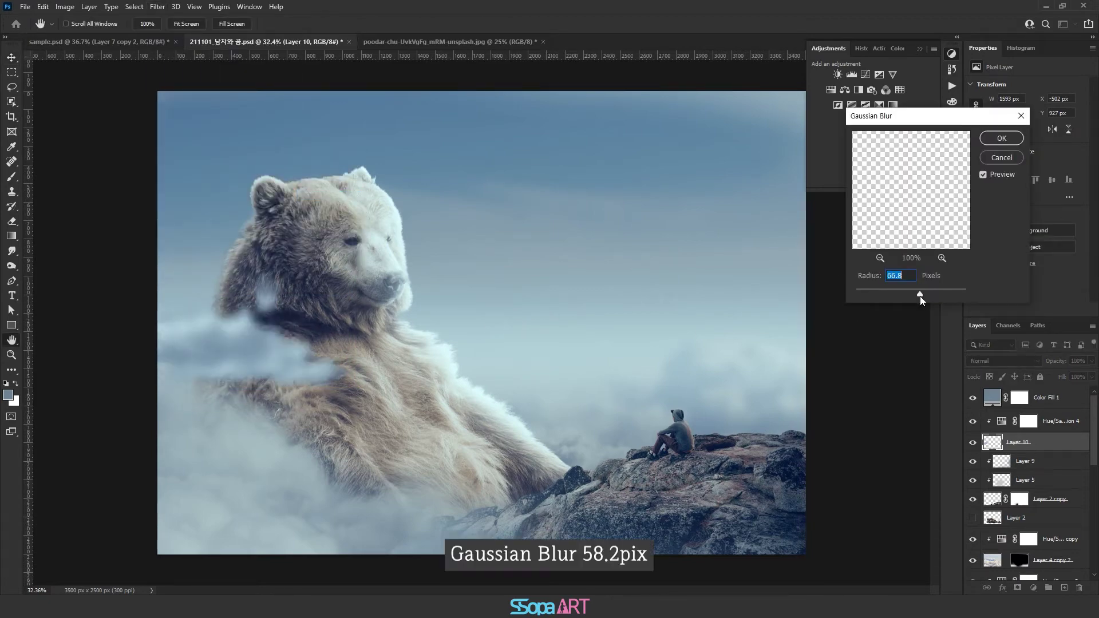
left_click_drag(912, 293, 919, 297)
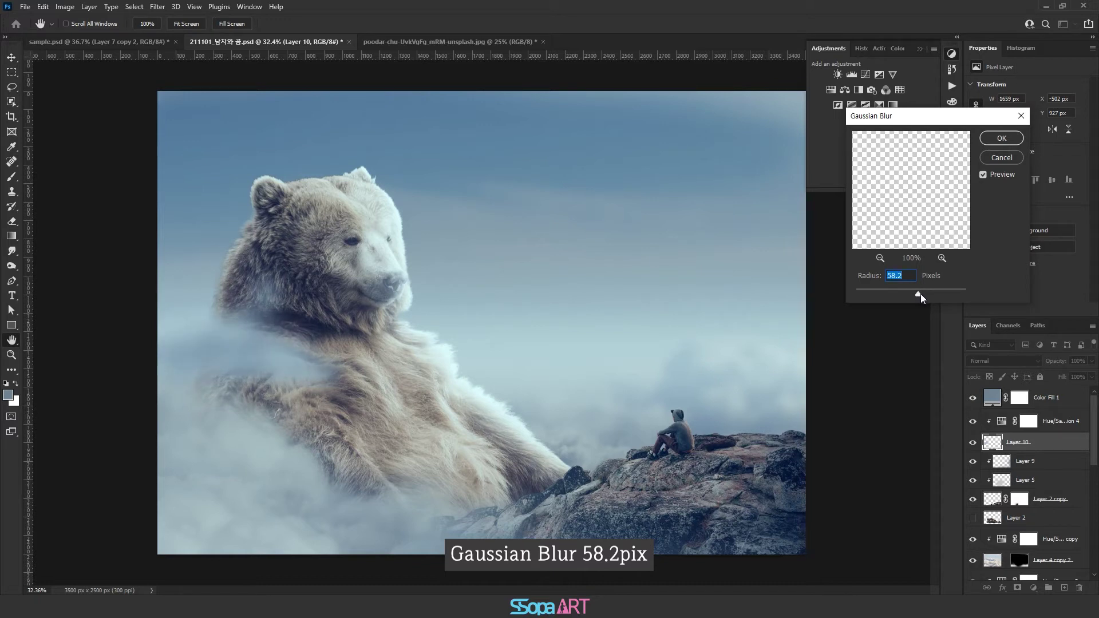
left_click(1001, 138)
Nudge the cloud slightly left and lower Layer 10's opacity to 88%.
left_click_drag(319, 373, 311, 376)
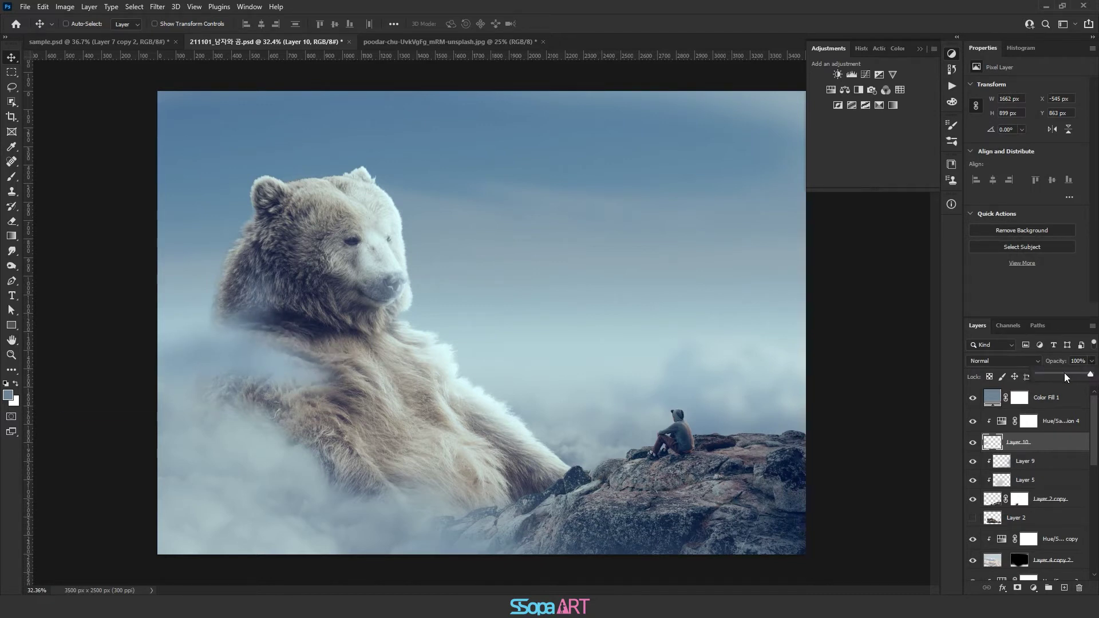
left_click_drag(1090, 374, 1084, 374)
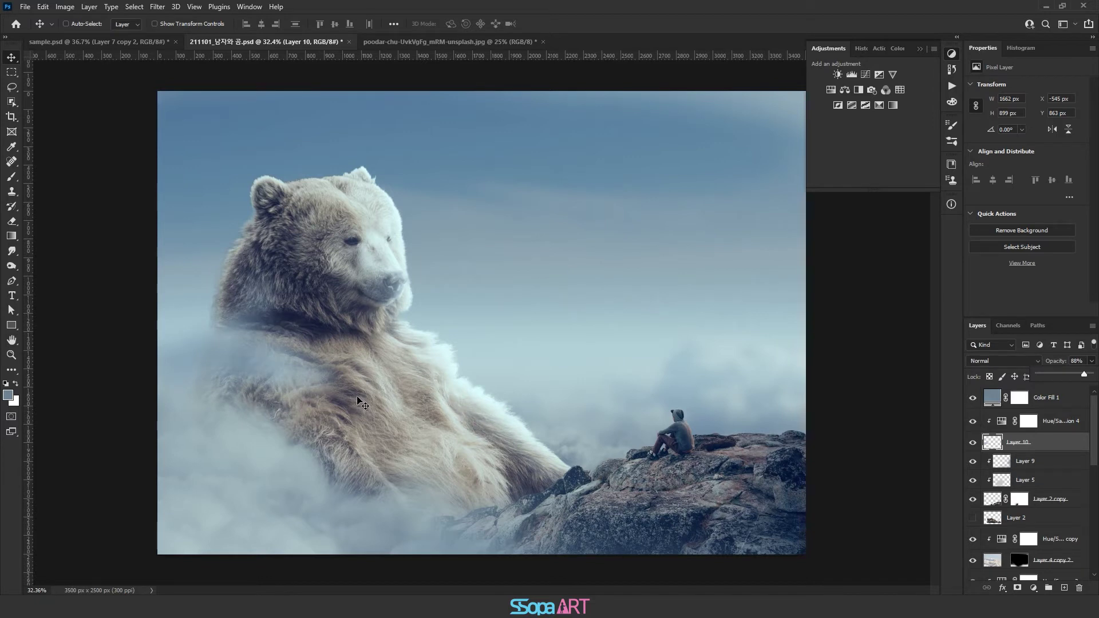
left_click_drag(368, 396, 362, 395)
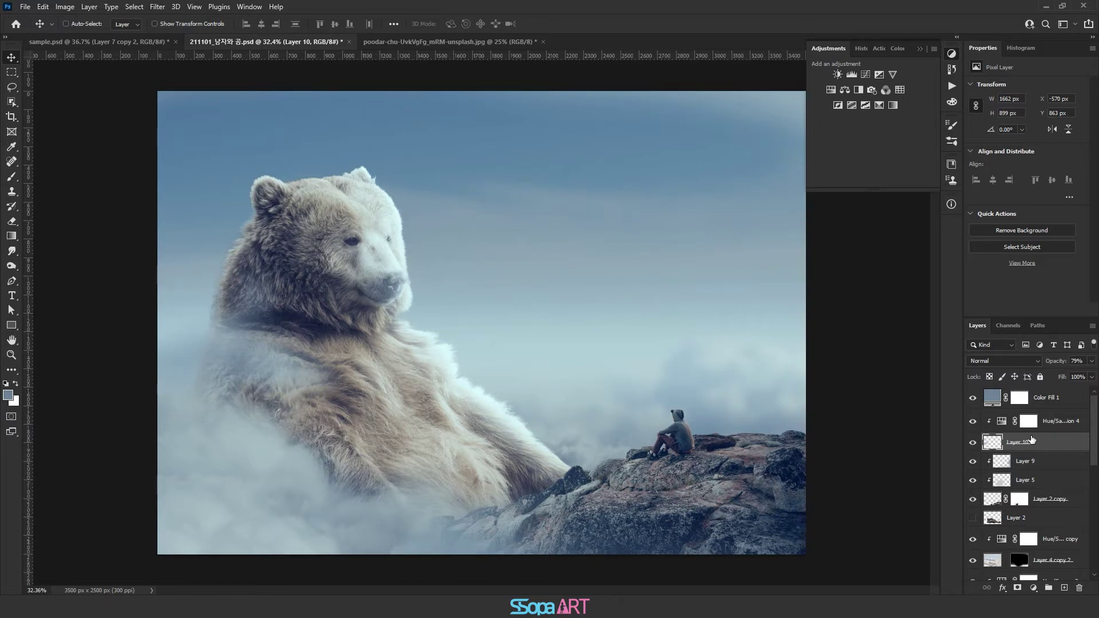
Add a new layer above Hue/Saturation 4 and paint soft haze along the scene's bottom.
left_click(1058, 421)
left_click(1064, 588)
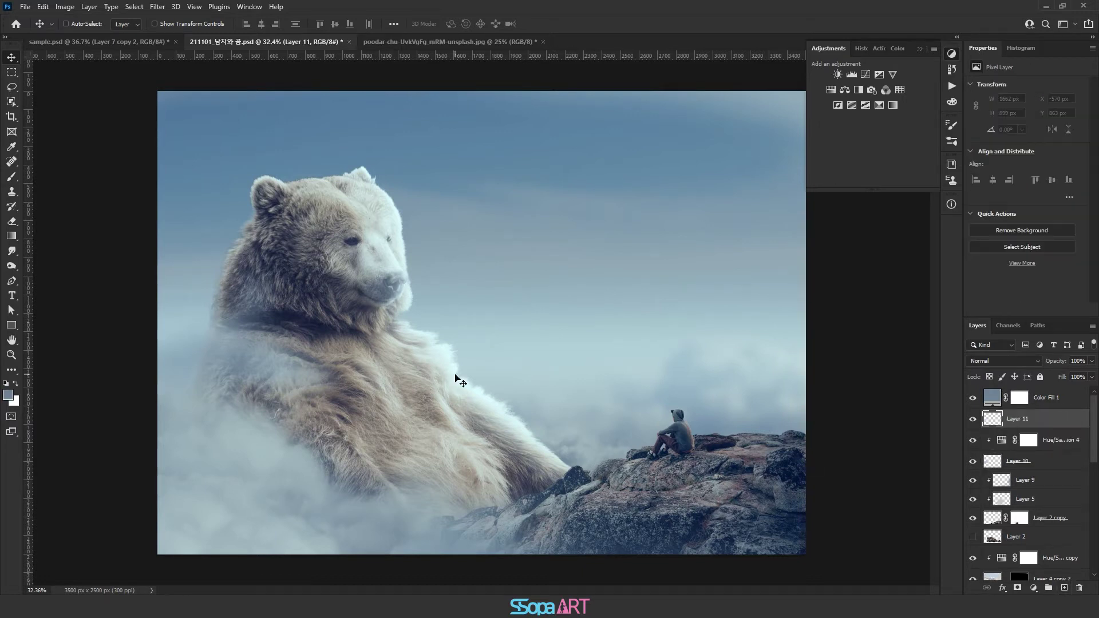
left_click(13, 176)
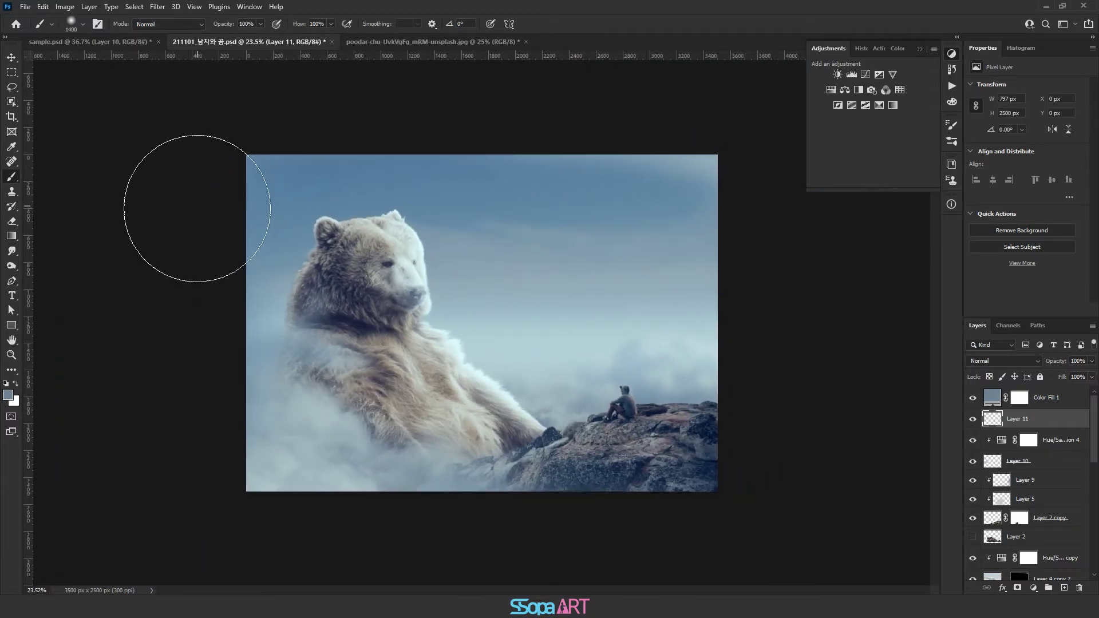
key("bracketleft")
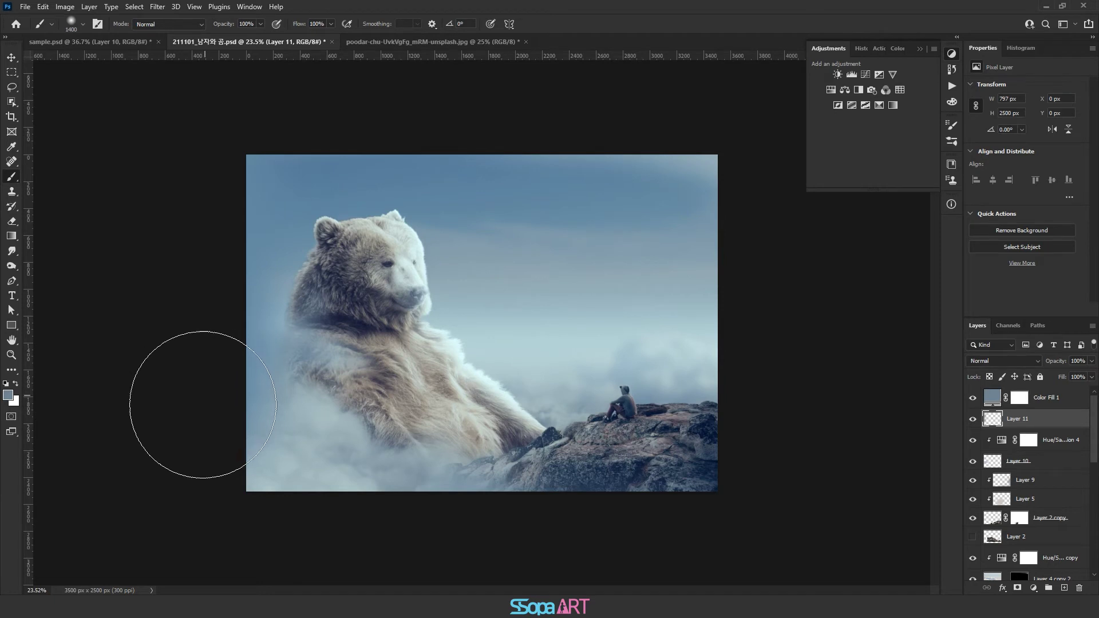
key("bracketright")
scroll(264, 510, "down", 3)
key("bracketright")
key("bracketright")
key("bracketright")
key("bracketright")
key("bracketright")
key("bracketright")
left_click_drag(440, 526, 331, 513)
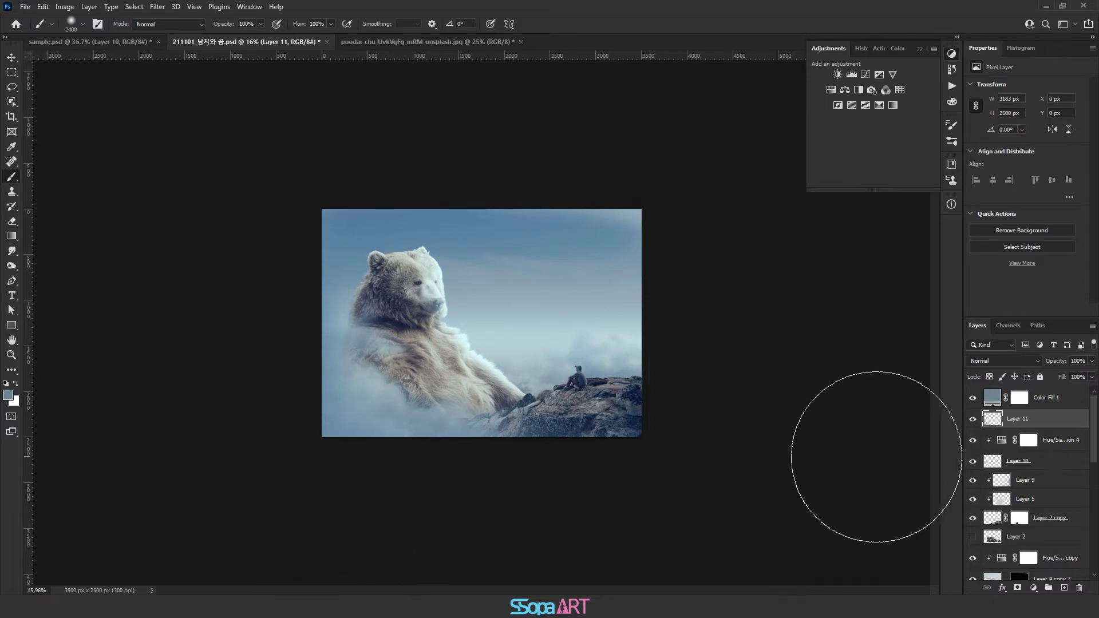
Fade the haze layer to 65% opacity and zoom in on the scene.
scroll(481, 324, "up", 4)
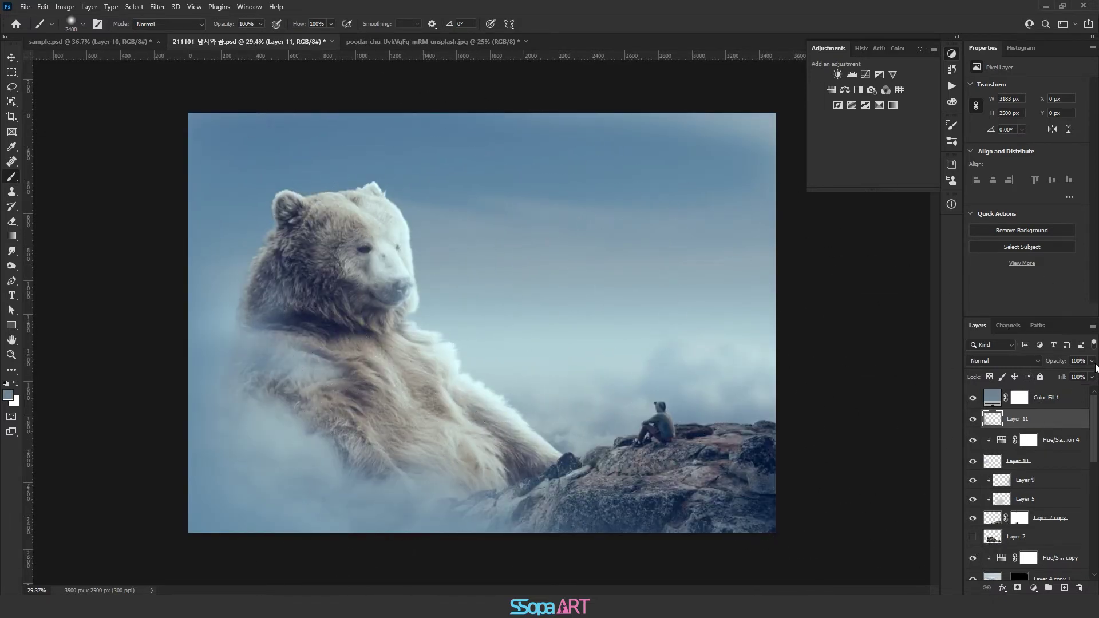
left_click_drag(1081, 377, 1072, 376)
scroll(590, 289, "down", 1)
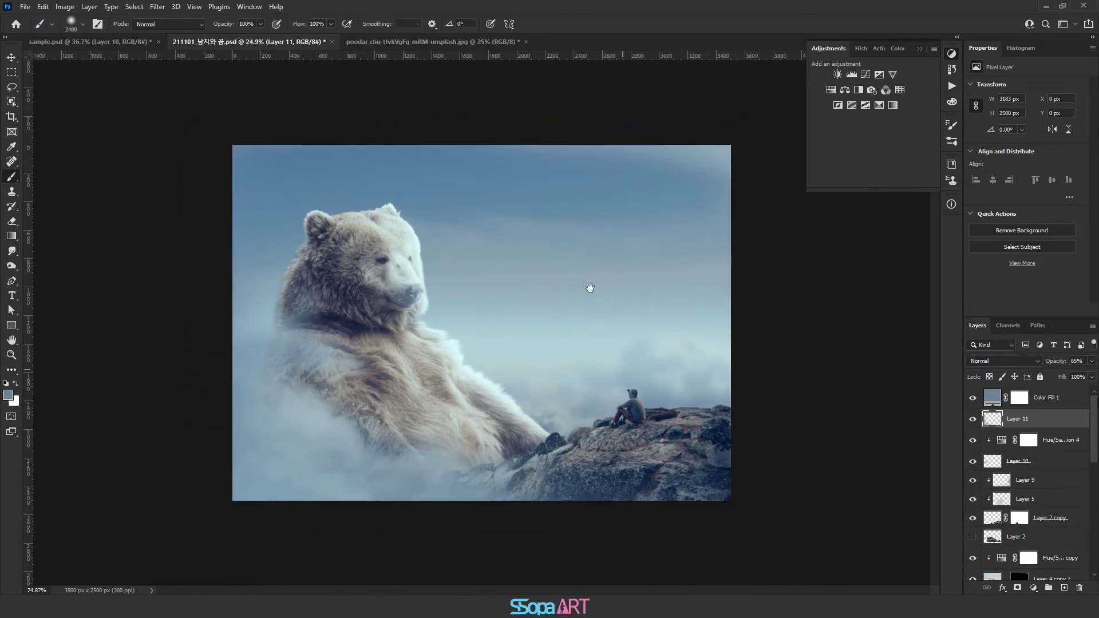
key("bracketleft")
key("bracketleft")
key("bracketleft")
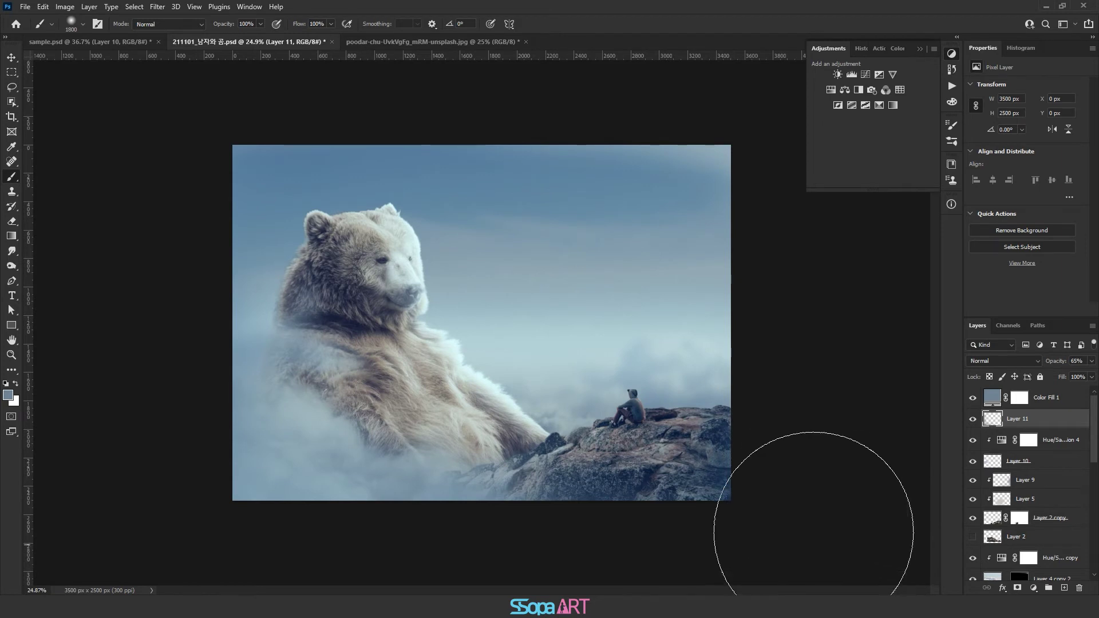
scroll(780, 482, "down", 1)
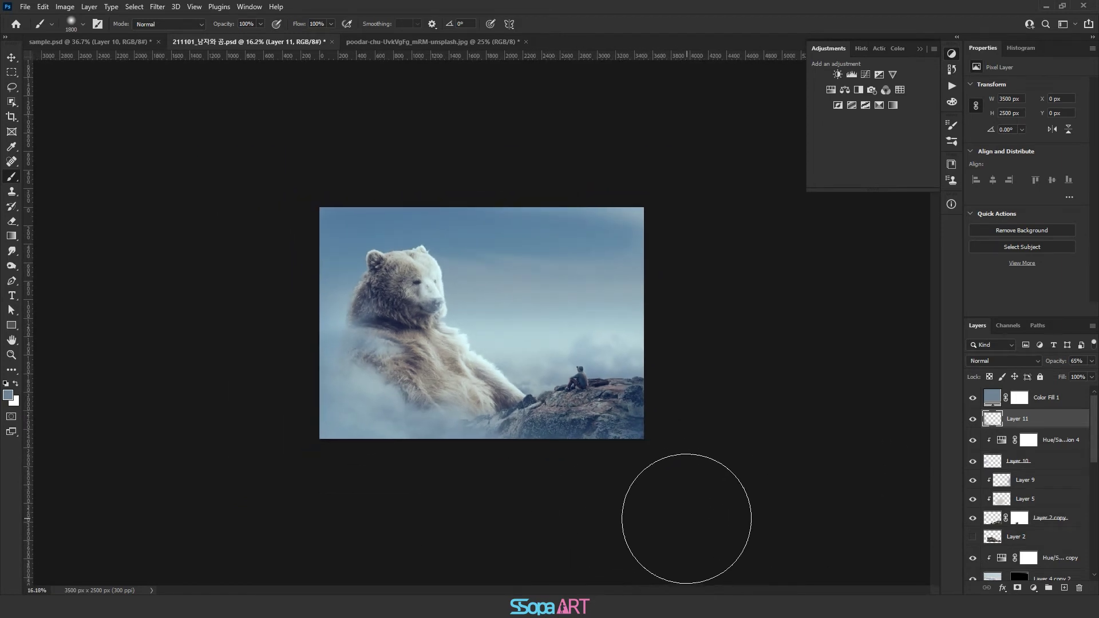
scroll(427, 466, "up", 1)
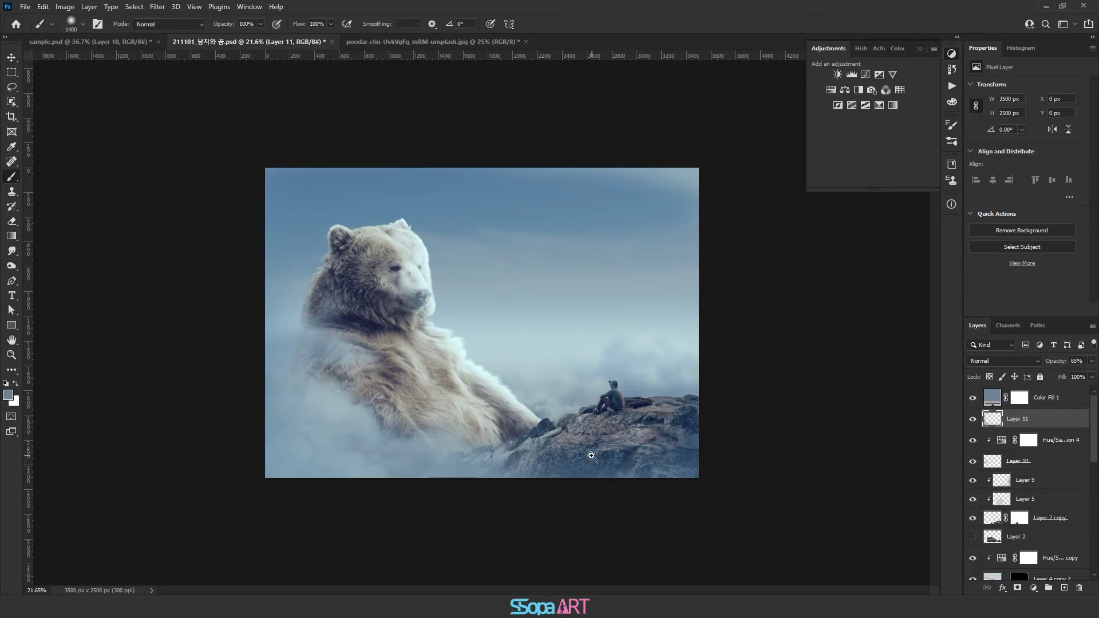
scroll(592, 457, "down", 1)
key("bracketleft")
key("bracketleft")
key("bracketleft")
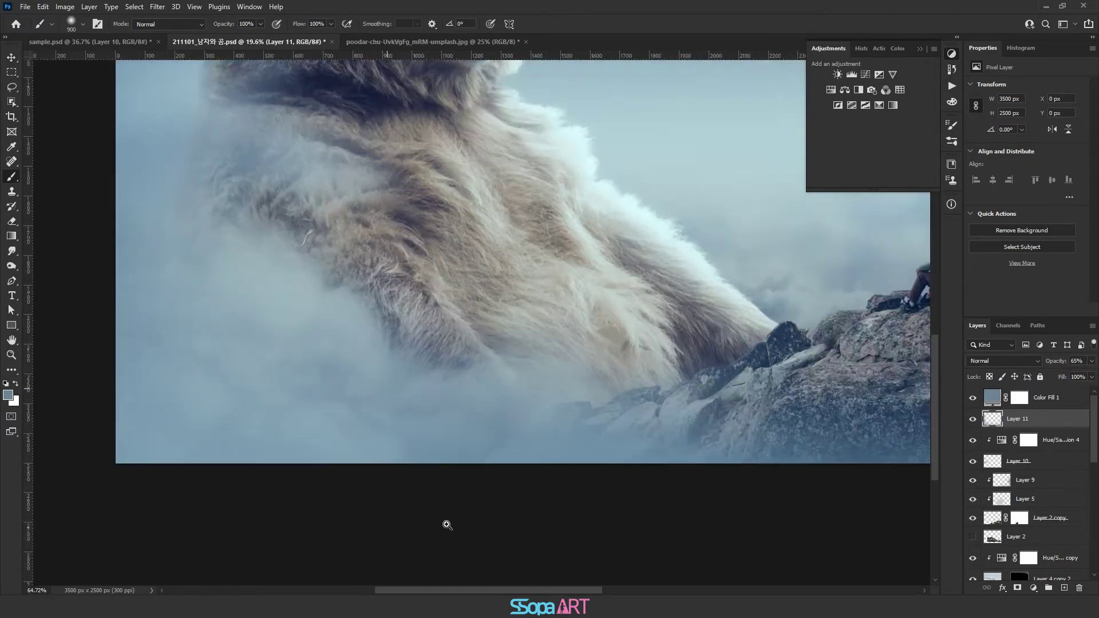
mouse_move(424, 510)
left_mouse_down()
mouse_move(414, 526)
mouse_move(320, 515)
left_mouse_up()
Select Layer 8 and drag the lens-flare photo into the bear composite.
key("v")
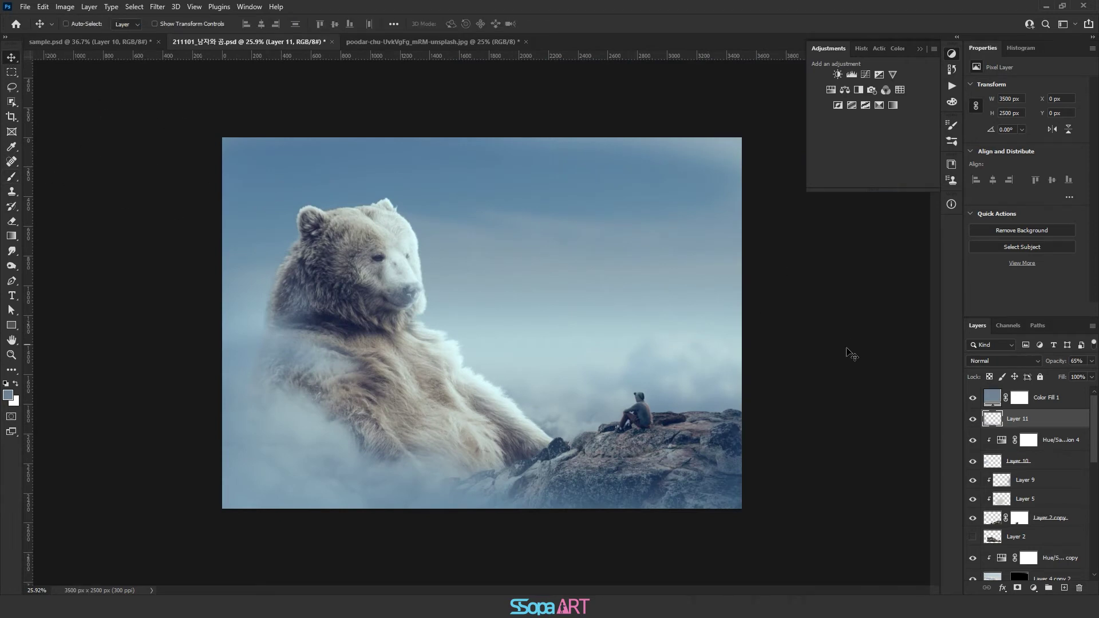
left_click(1020, 397)
scroll(1027, 397, "down", 3)
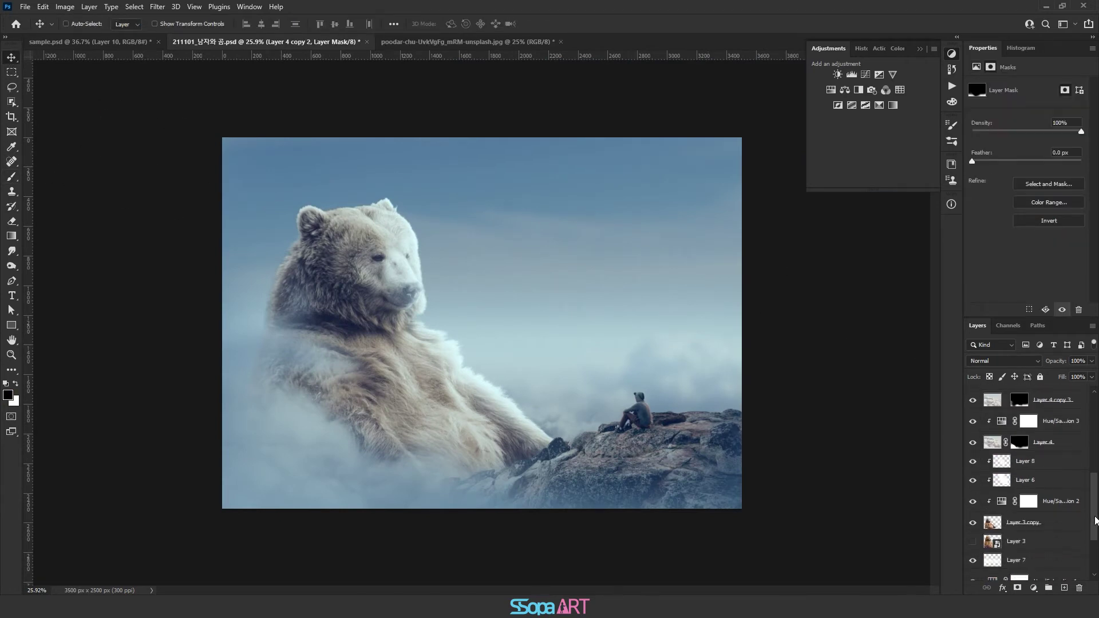
left_click(1005, 461)
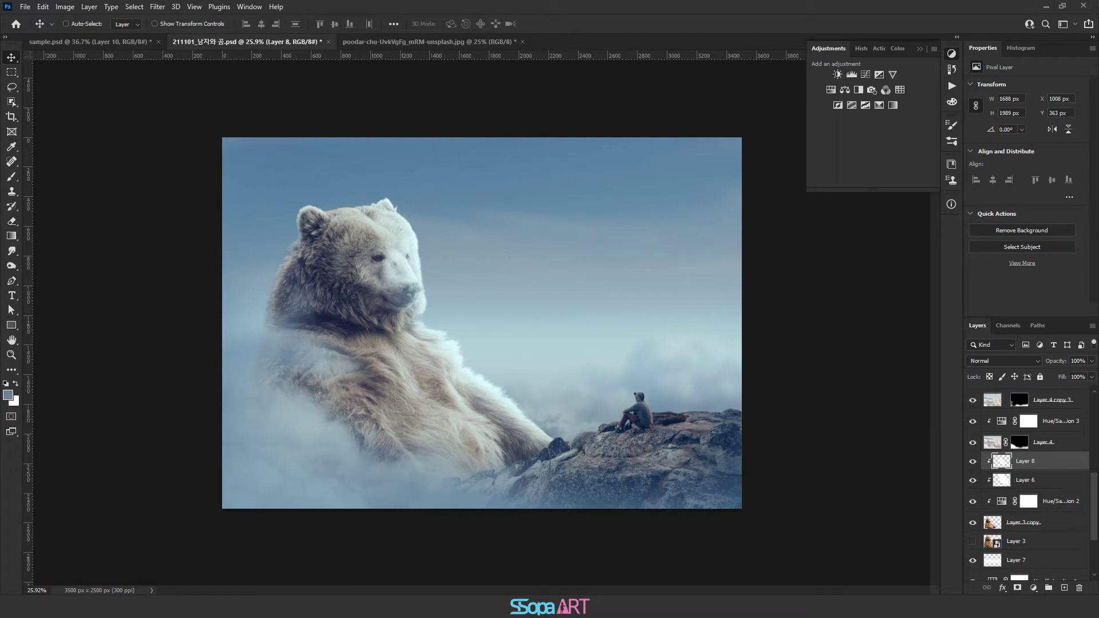
left_click_drag(601, 17, 698, 177)
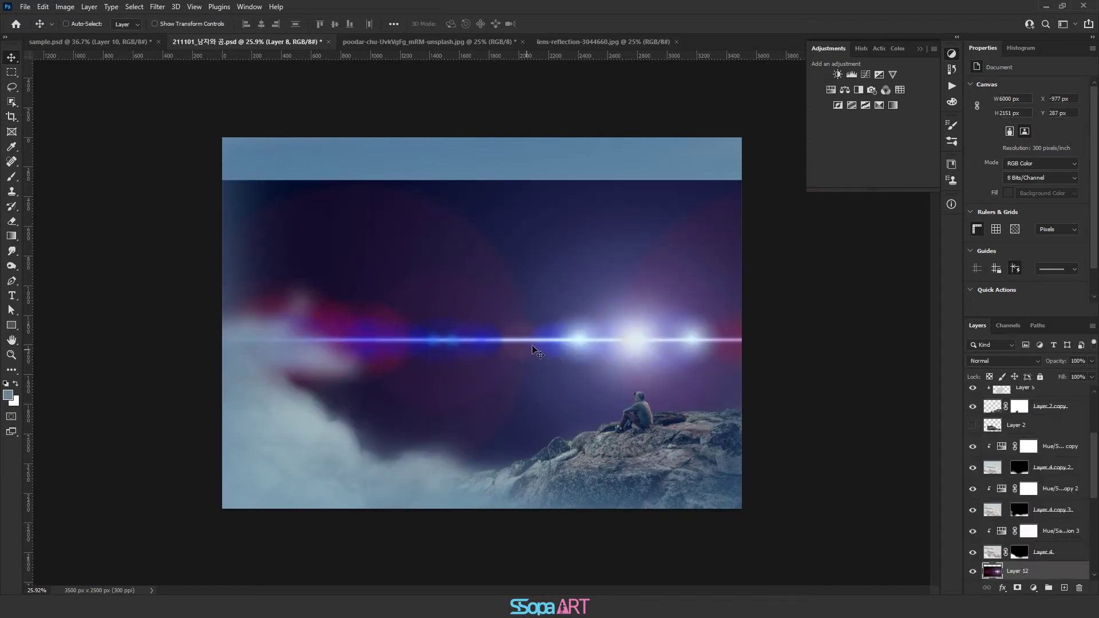
left_click_drag(509, 265, 445, 385)
Set the flare to Screen blend and stretch it wider across the bear's chest.
left_click(1039, 361)
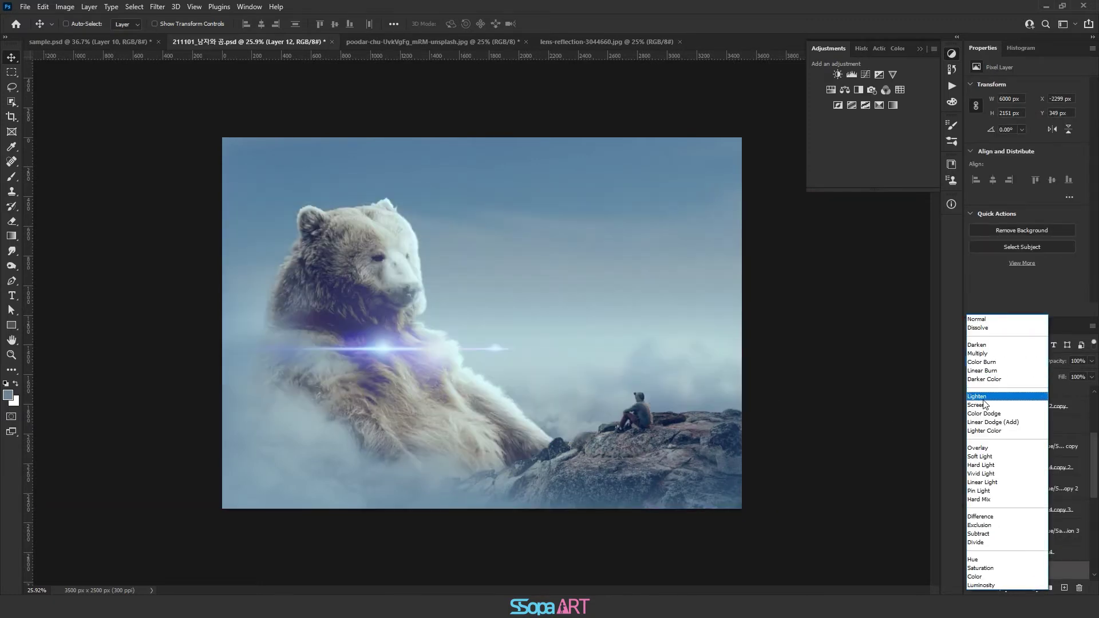
left_click(984, 406)
left_click_drag(501, 345, 484, 365)
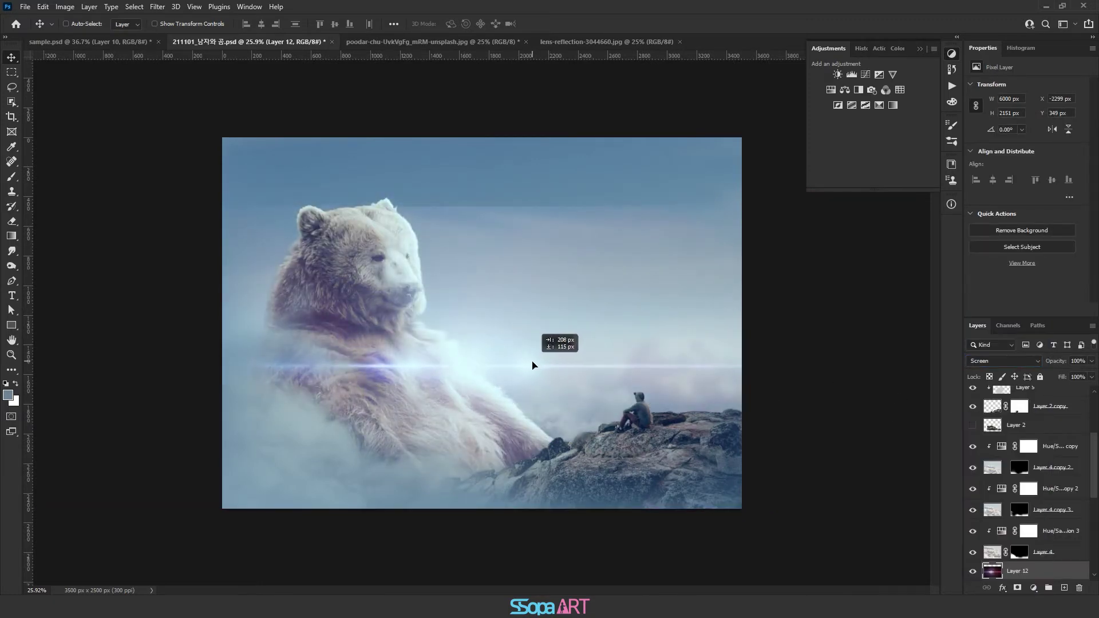
left_click_drag(485, 365, 531, 369)
key("ctrl+t")
left_click_drag(796, 368, 837, 368)
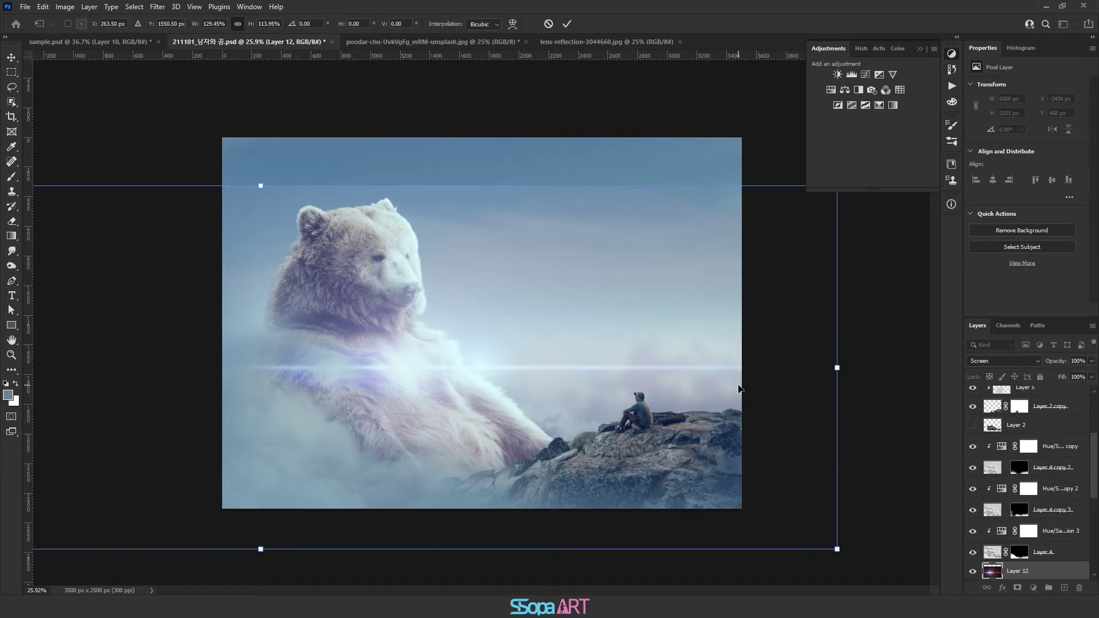
key("Return")
left_click(65, 7)
mouse_move(84, 36)
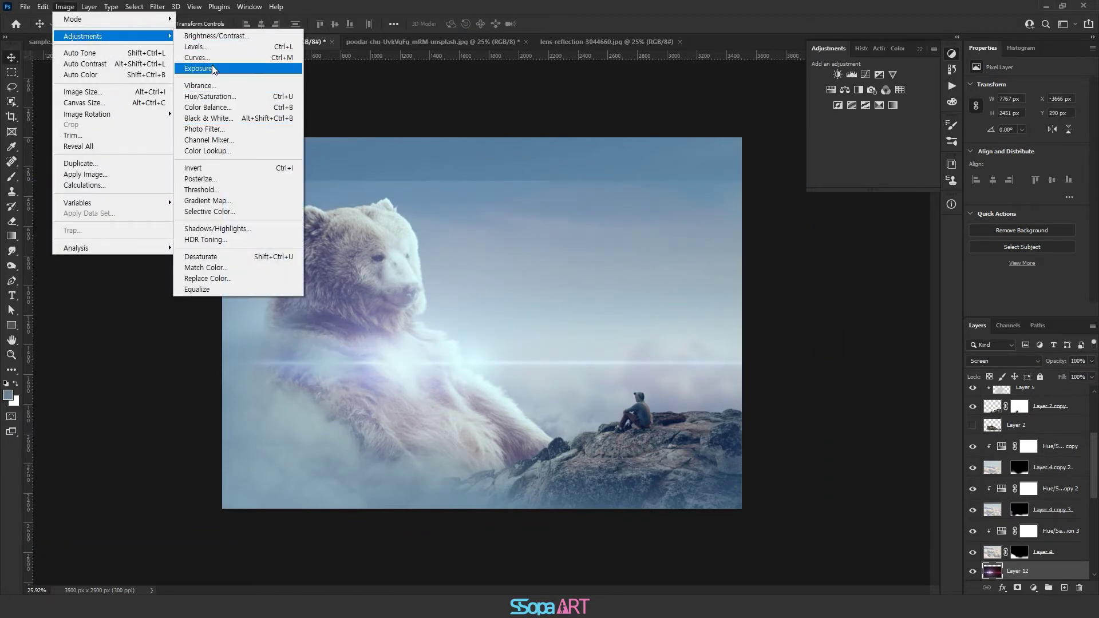
Apply Levels of about 59, 1.08 and 243 to the lens-flare layer.
left_click(202, 48)
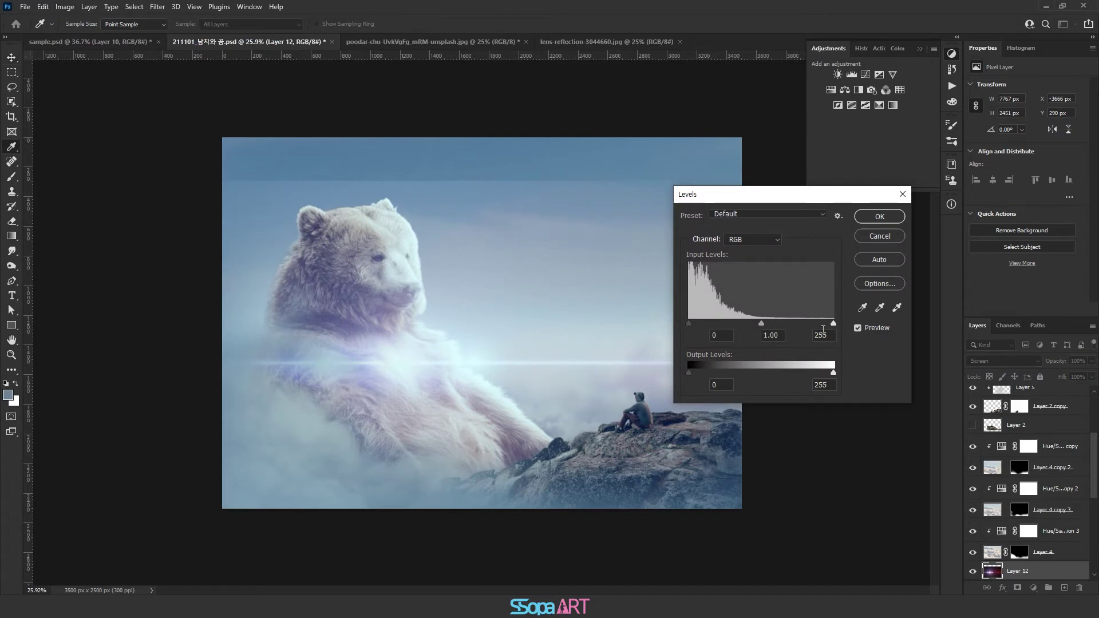
left_click_drag(826, 321, 817, 321)
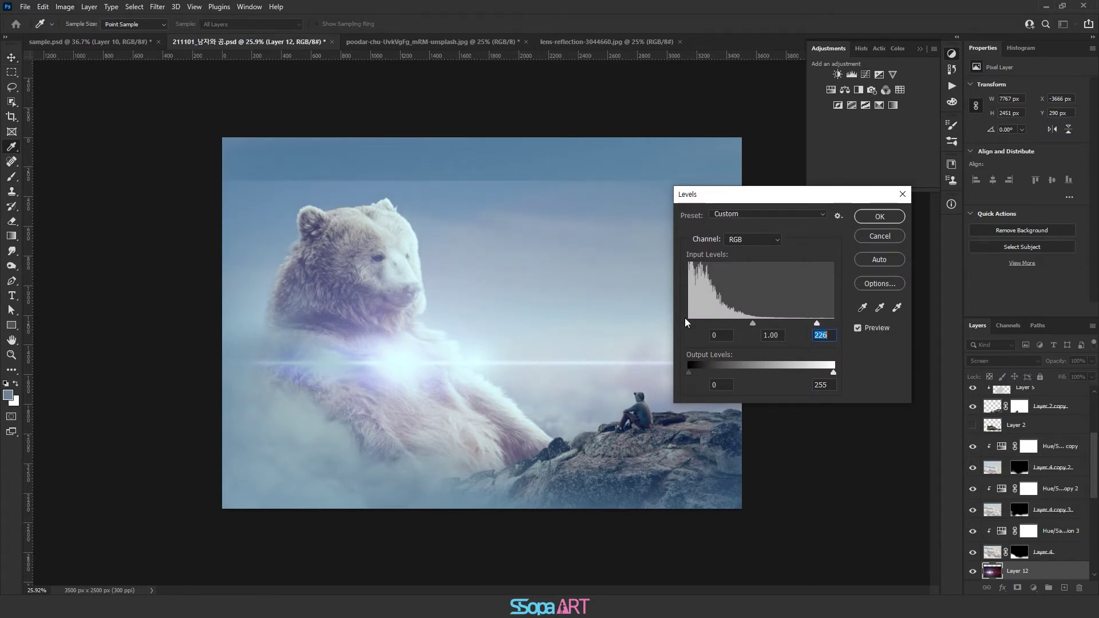
left_click_drag(690, 322, 826, 323)
left_click_drag(730, 322, 771, 322)
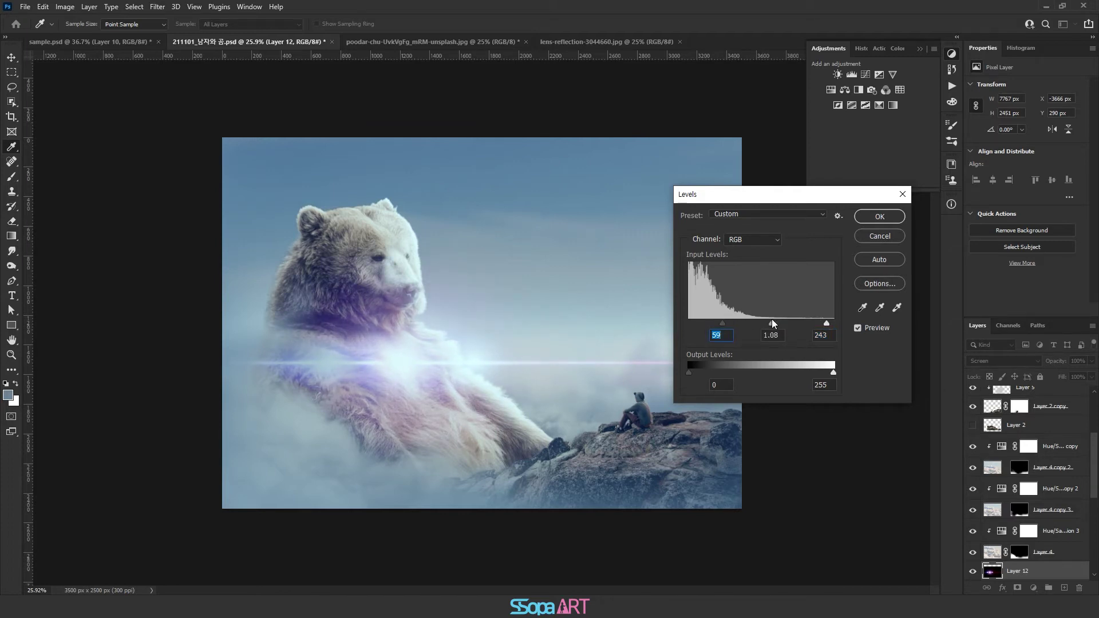
key("Return")
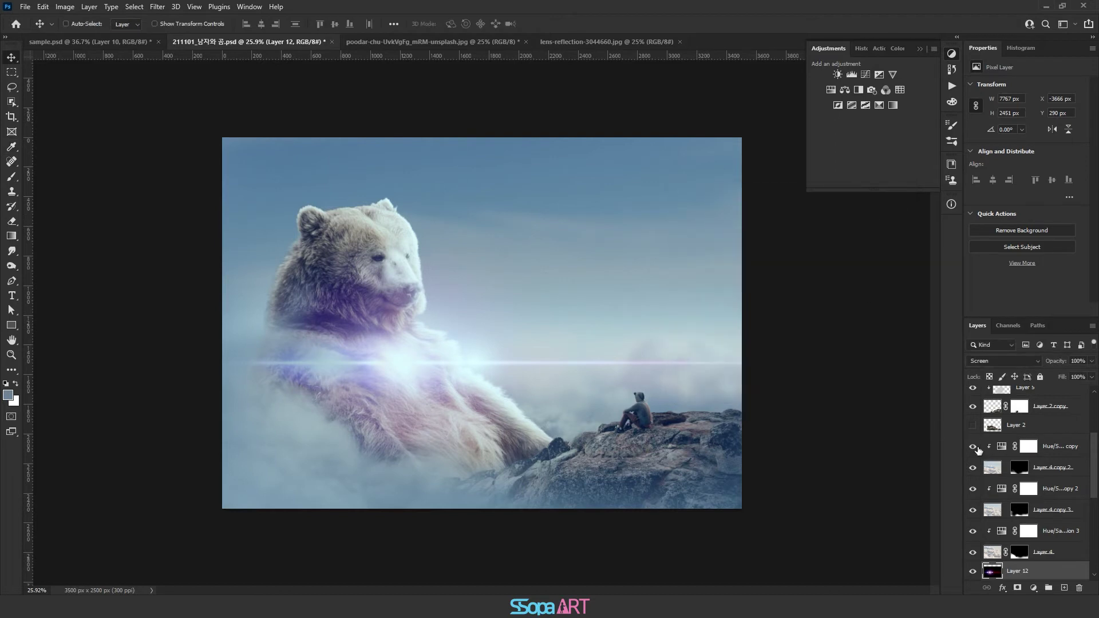
Mask the flare layer, hiding glow on the bear's chest and the streak's right end.
left_click(1019, 588)
left_click(12, 177)
left_click_drag(197, 370, 412, 366)
left_click_drag(320, 291, 461, 241)
key("ctrl+z")
key("bracketright")
key("bracketright")
key("bracketright")
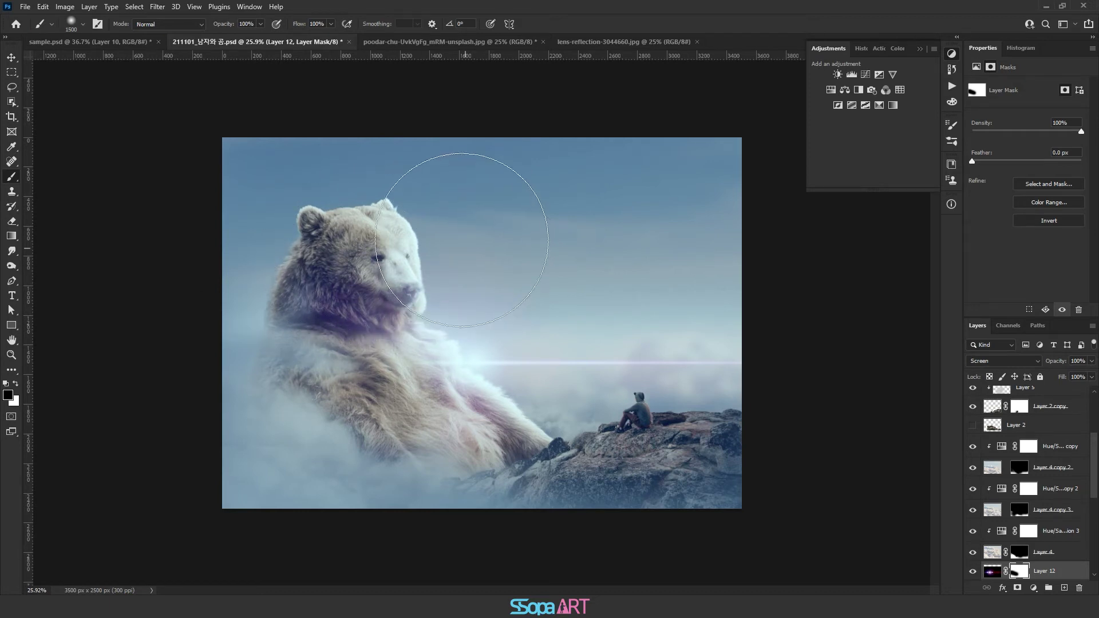
left_click_drag(344, 442, 209, 436)
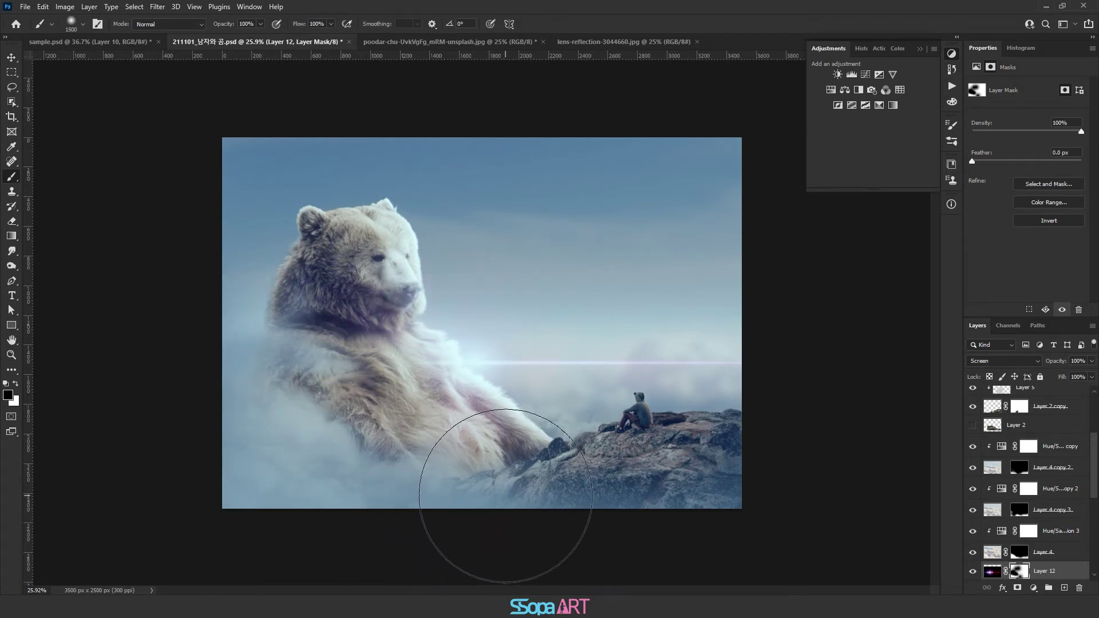
key("bracketleft")
key("bracketleft")
left_click_drag(576, 233, 746, 293)
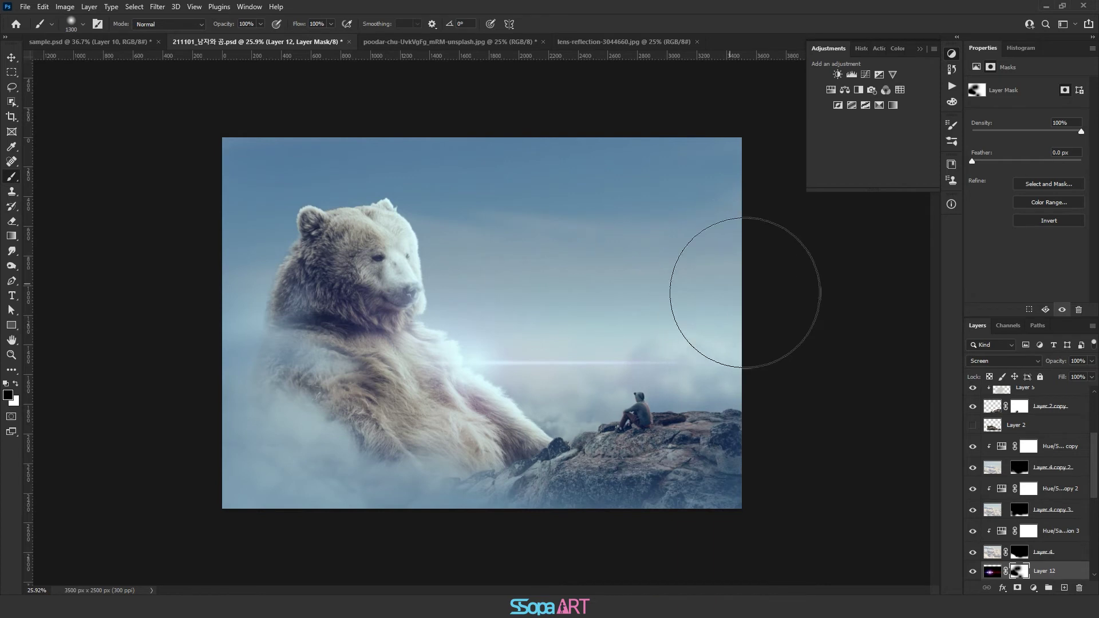
key("bracketleft")
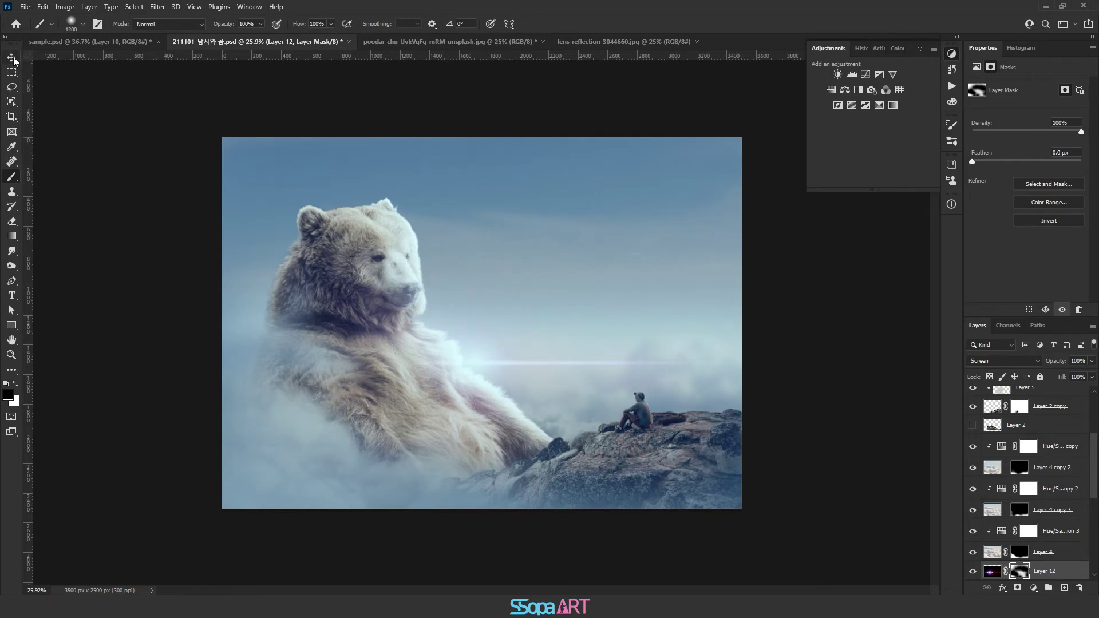
Nudge the flare layer slightly and restore glow over the bear's chest and neck.
left_click(11, 58)
left_click(992, 572)
left_click_drag(681, 456, 681, 460)
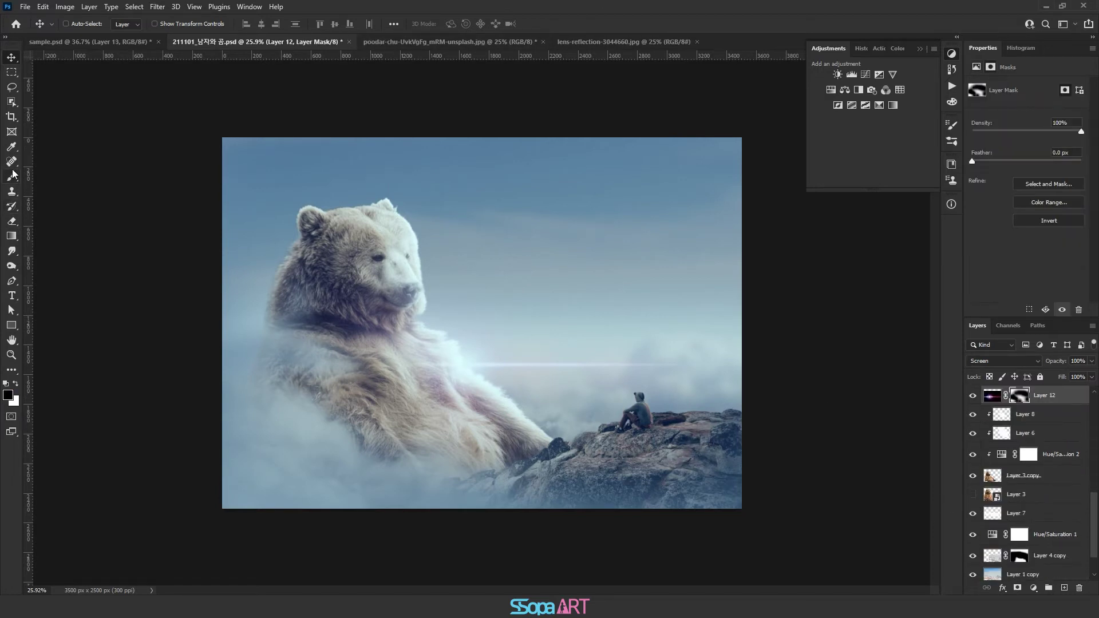
left_click(13, 175)
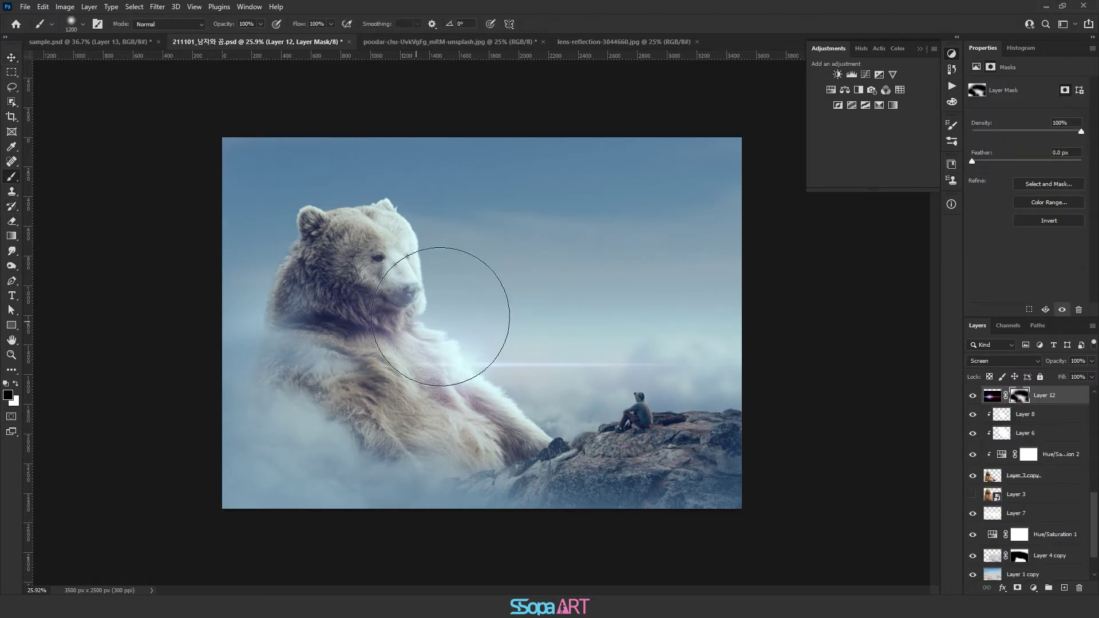
key("bracketright")
key("bracketright")
key("bracketright")
left_click_drag(457, 340, 495, 406)
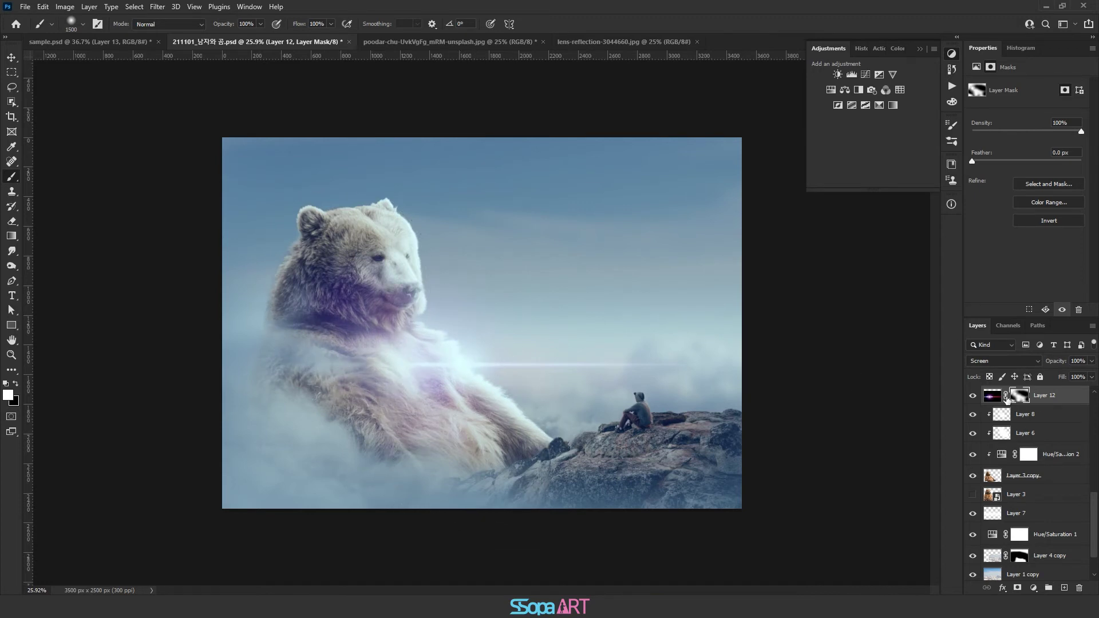
Paint black on the mask to hide glow around the head, belly and right-side rocks.
left_click(17, 386)
key("bracketleft")
key("bracketleft")
mouse_move(295, 229)
left_mouse_down()
mouse_move(372, 252)
mouse_move(384, 349)
left_mouse_up()
left_click_drag(417, 502, 392, 442)
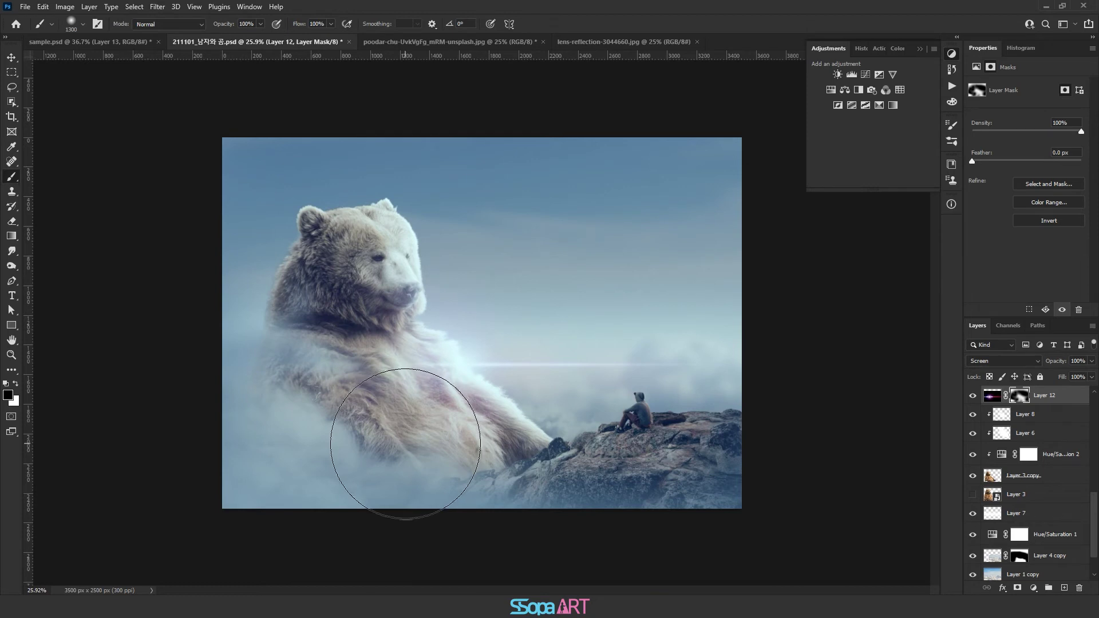
key("bracketleft")
key("bracketleft")
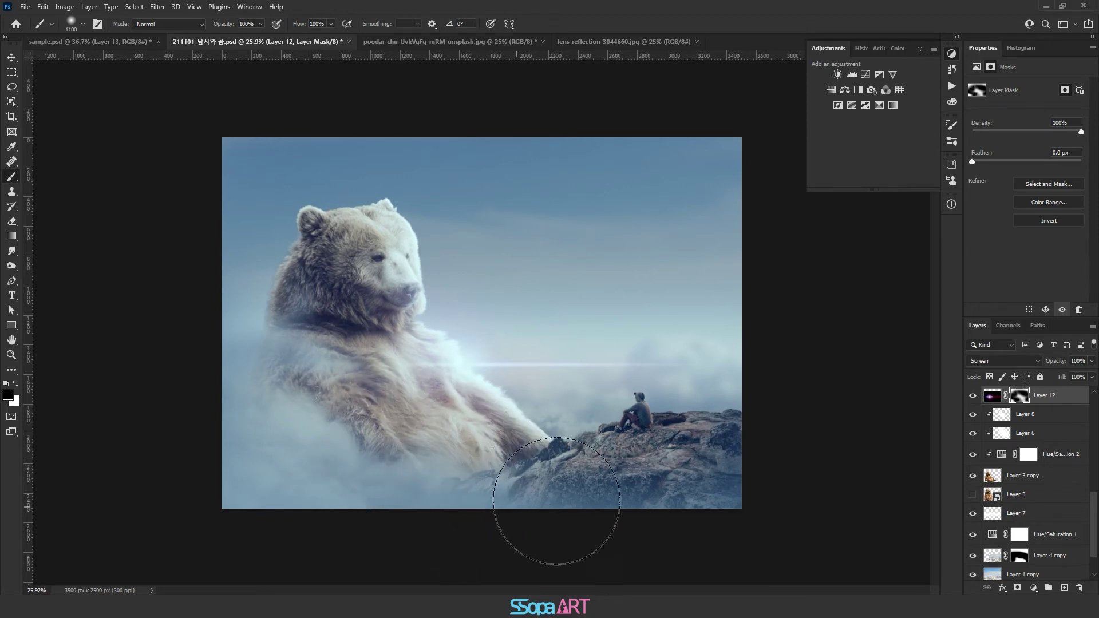
mouse_move(687, 466)
left_mouse_down()
mouse_move(711, 442)
mouse_move(699, 445)
left_mouse_up()
scroll(1015, 483, "up", 3)
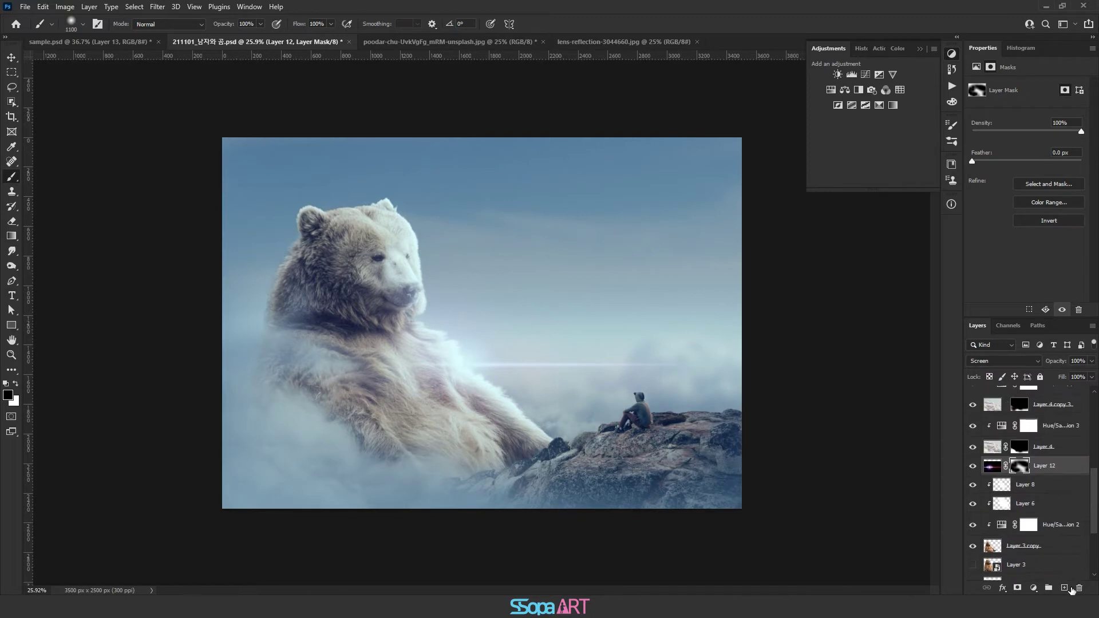
left_click(1063, 589)
Sample a light blue-grey sky colour and paint soft fog over the bear's arm.
left_click(475, 366, "alt")
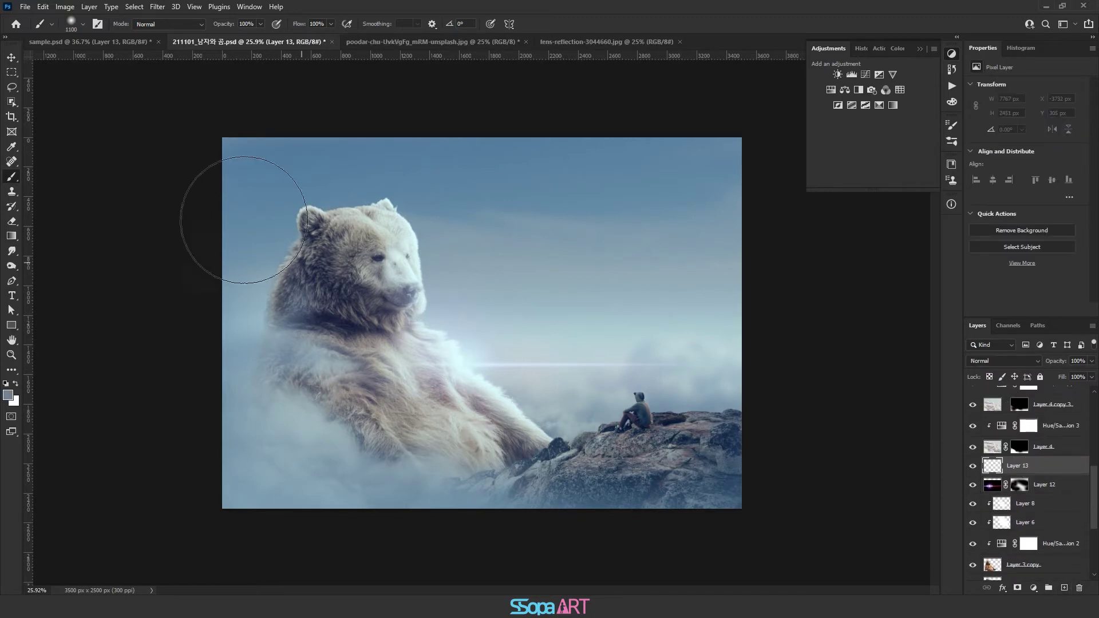
key("bracketleft")
key("bracketright")
key("bracketright")
key("bracketright")
key("bracketright")
key("bracketright")
left_click(466, 357)
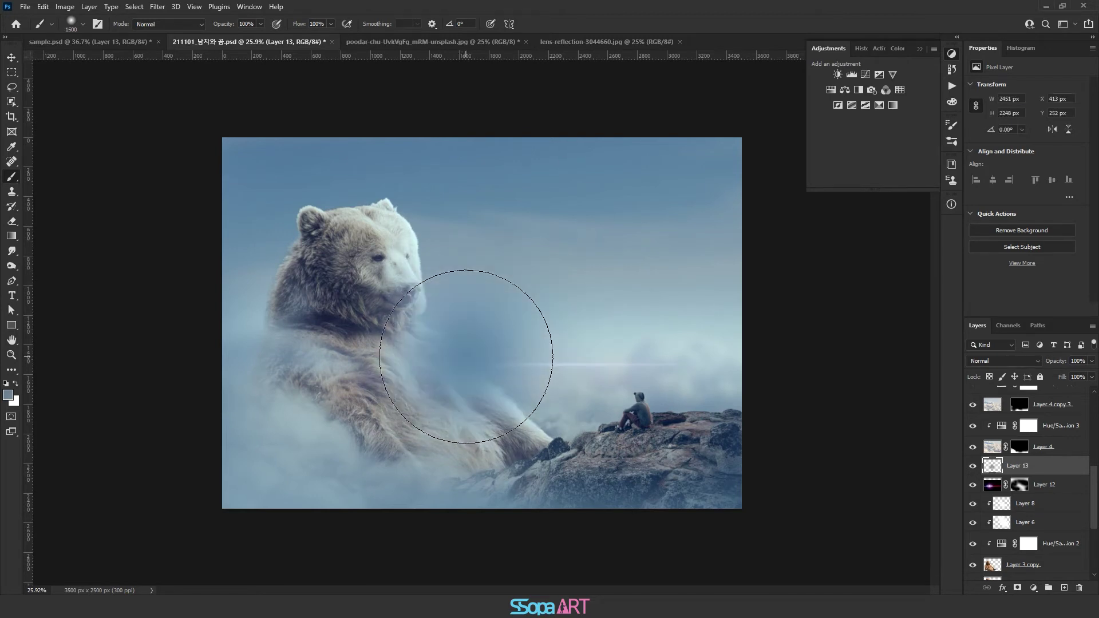
key("bracketright")
key("bracketright")
left_click(466, 356)
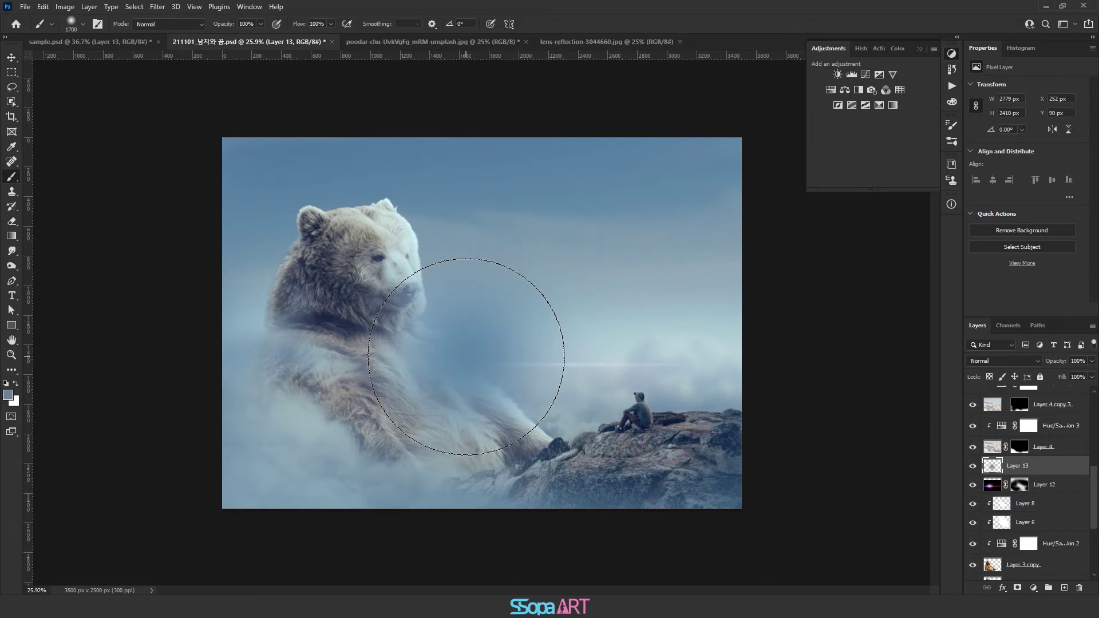
Blend the fog layer as Linear Dodge (Add) at 55% opacity.
left_click(1038, 361)
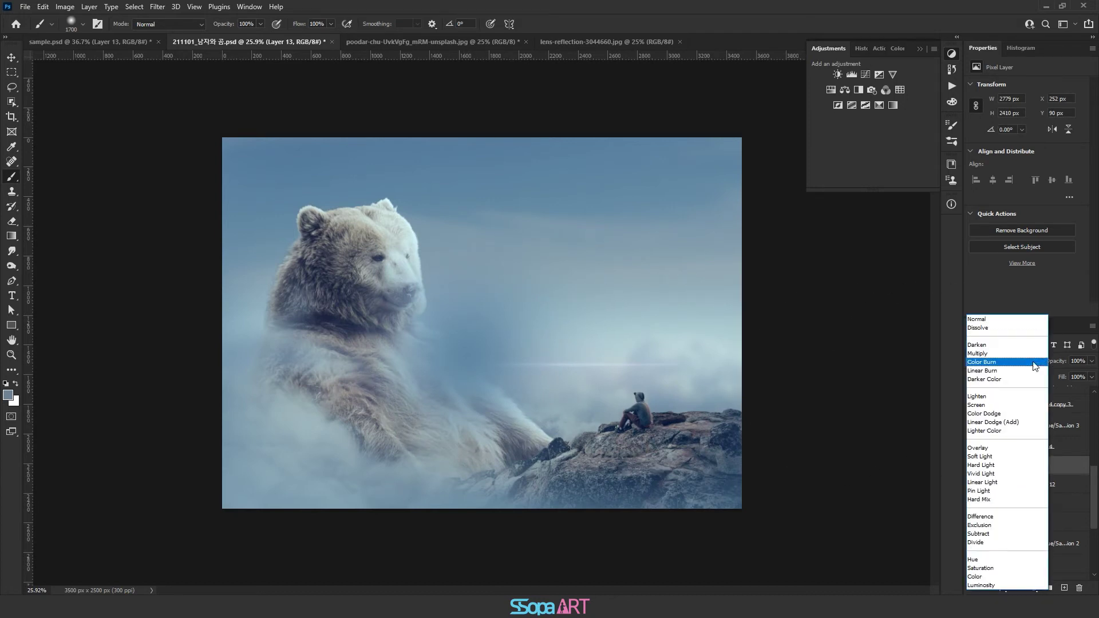
left_click(999, 424)
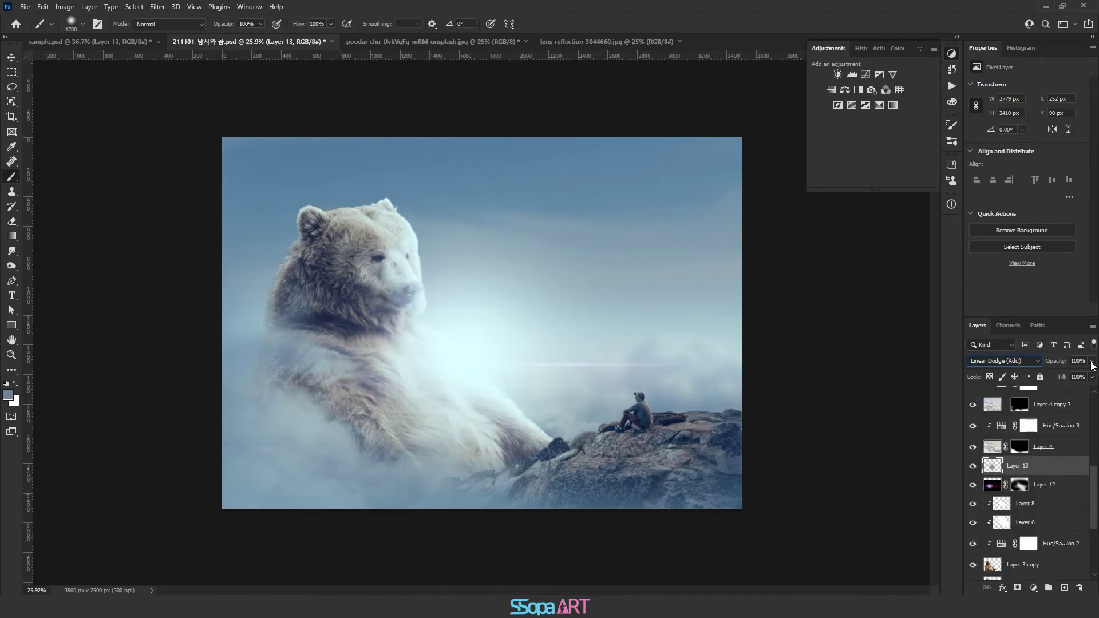
left_click_drag(1085, 371, 1072, 379)
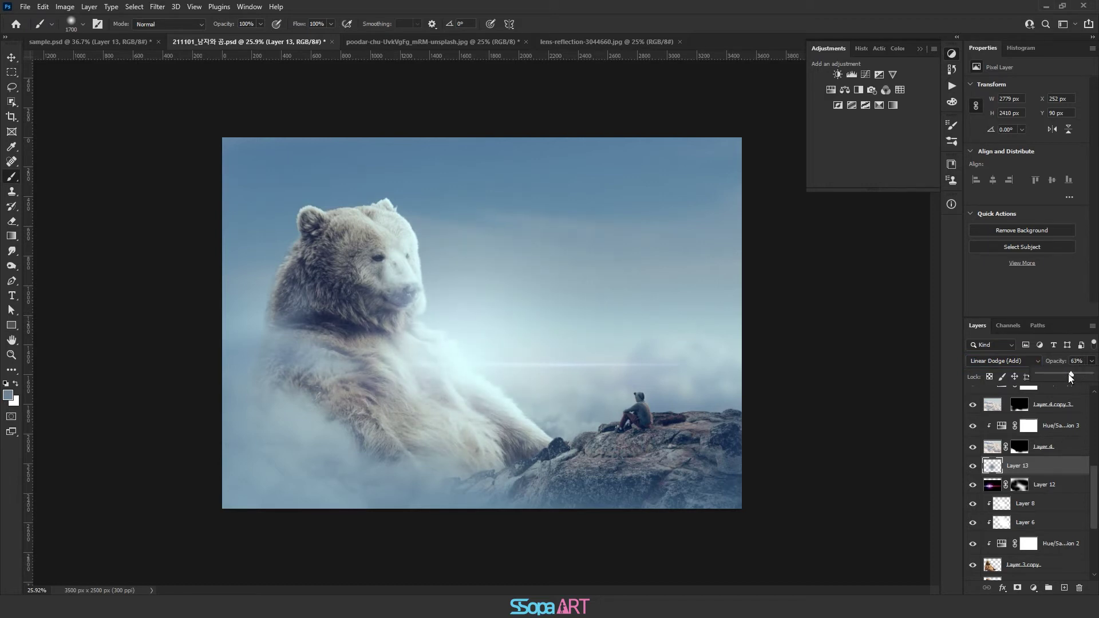
left_click(11, 58)
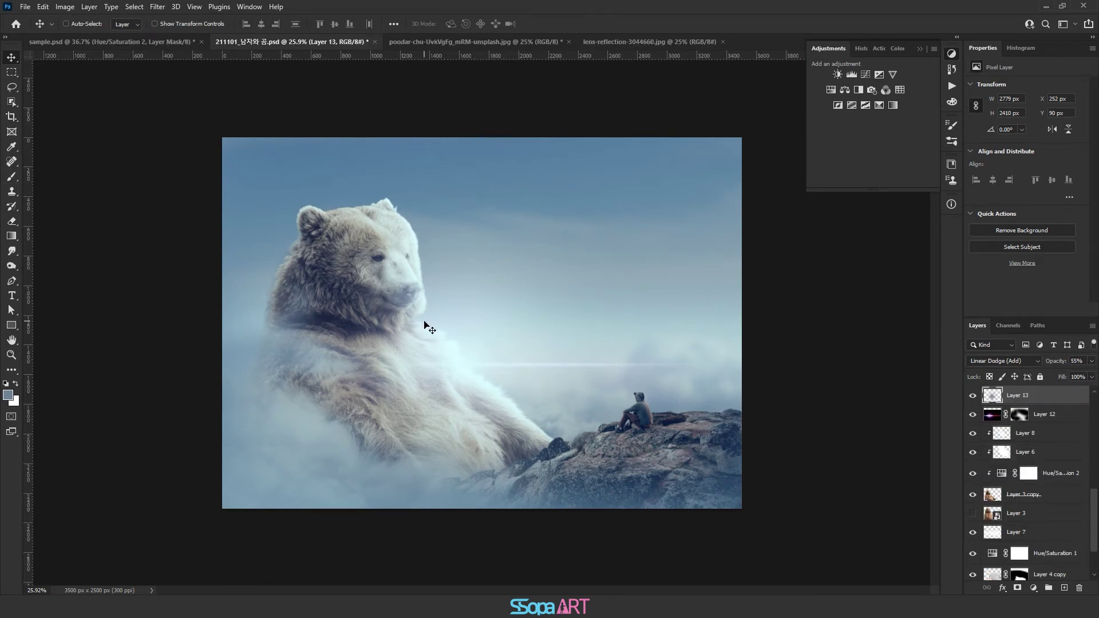
mouse_move(395, 316)
left_mouse_down()
mouse_move(424, 335)
mouse_move(580, 341)
left_mouse_up()
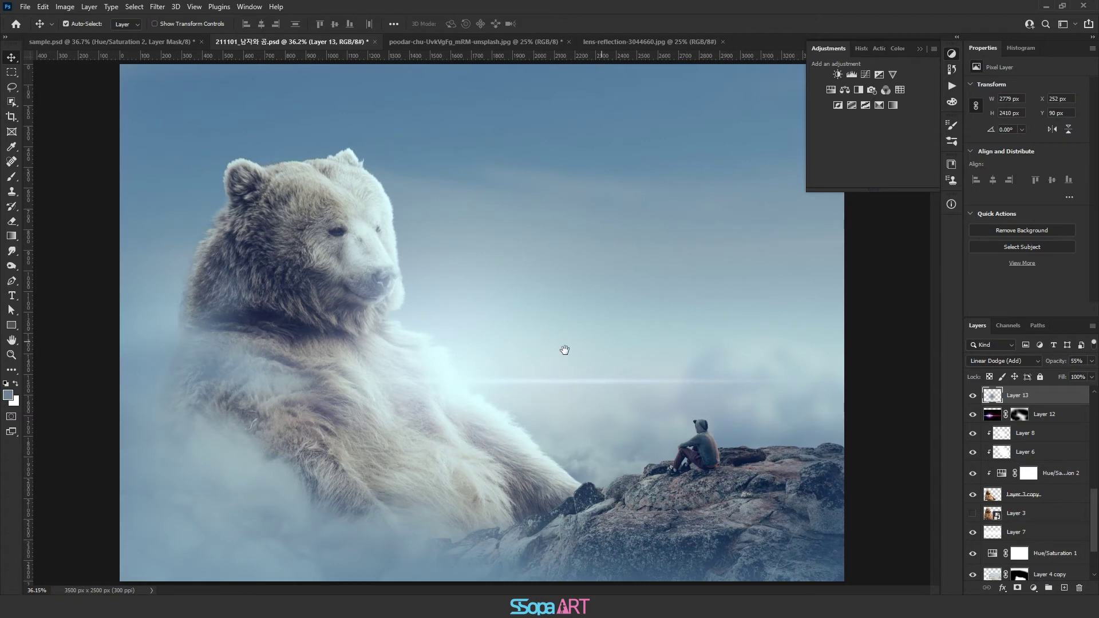
scroll(1019, 533, "down", 3)
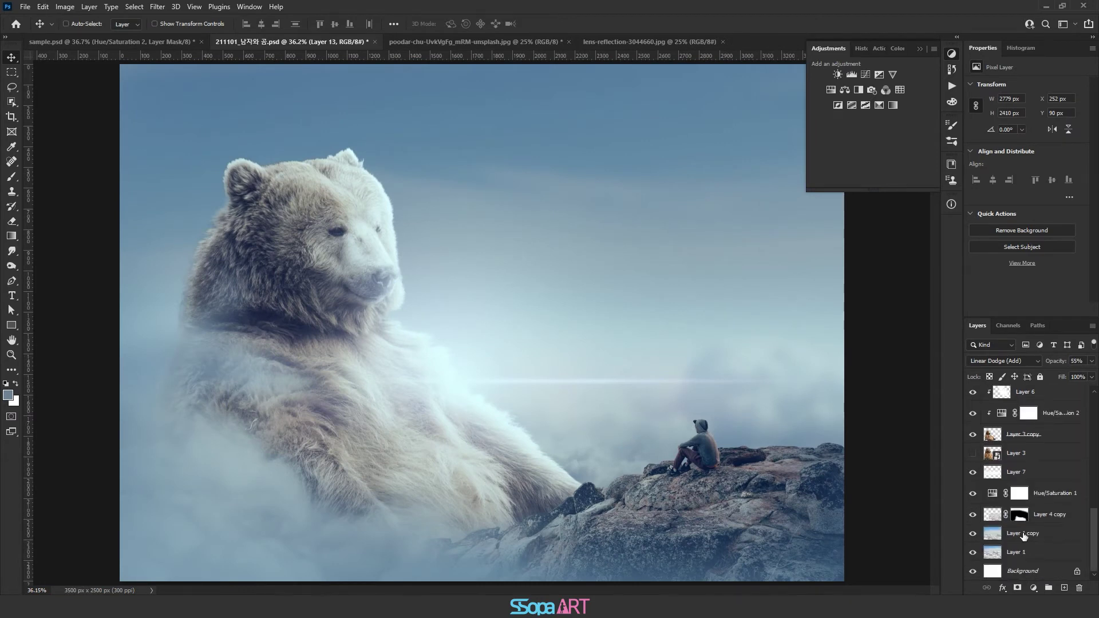
left_click(992, 514)
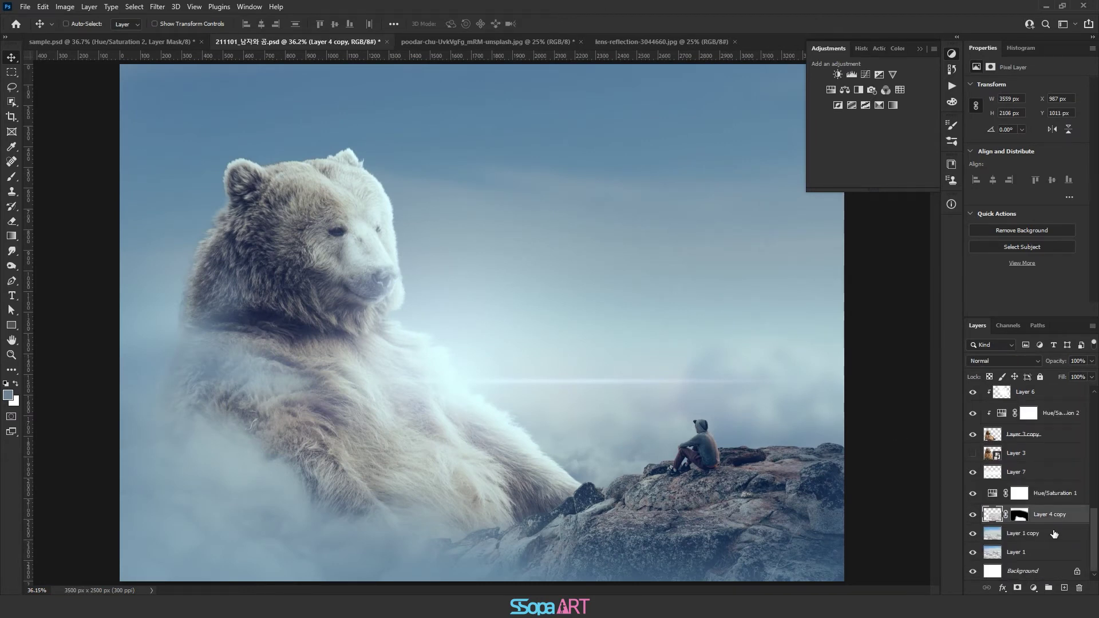
Add Layer 14 clipped above Layer 9, set to Linear Dodge (Add).
scroll(1000, 492, "up", 3)
scroll(1001, 472, "up", 3)
scroll(1035, 454, "up", 2)
scroll(1035, 454, "up", 3)
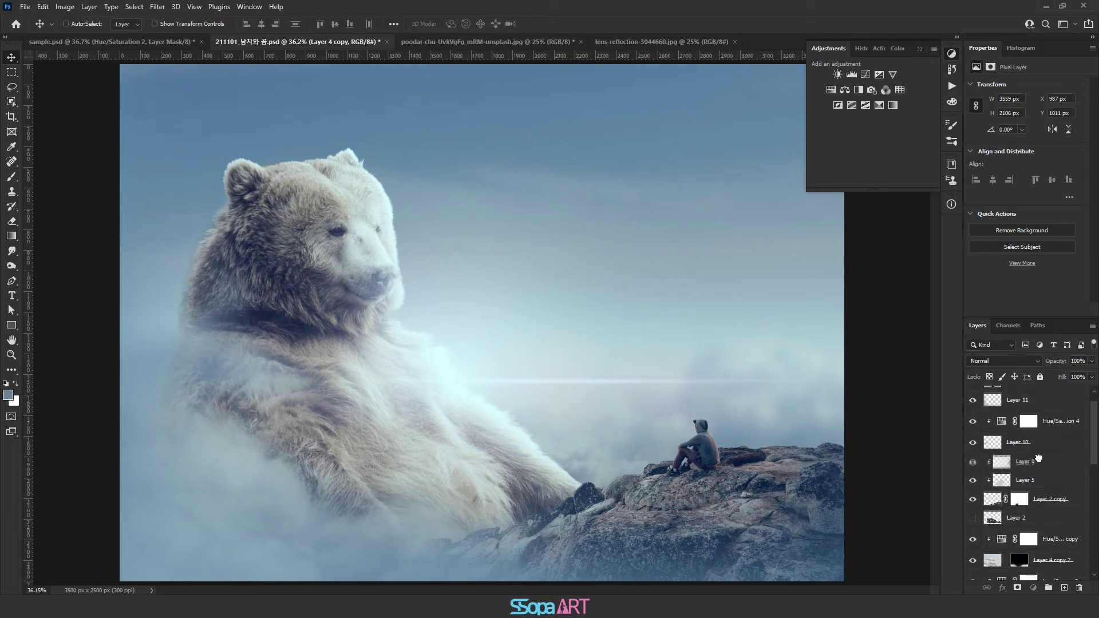
left_click(1011, 467)
left_click(1062, 590)
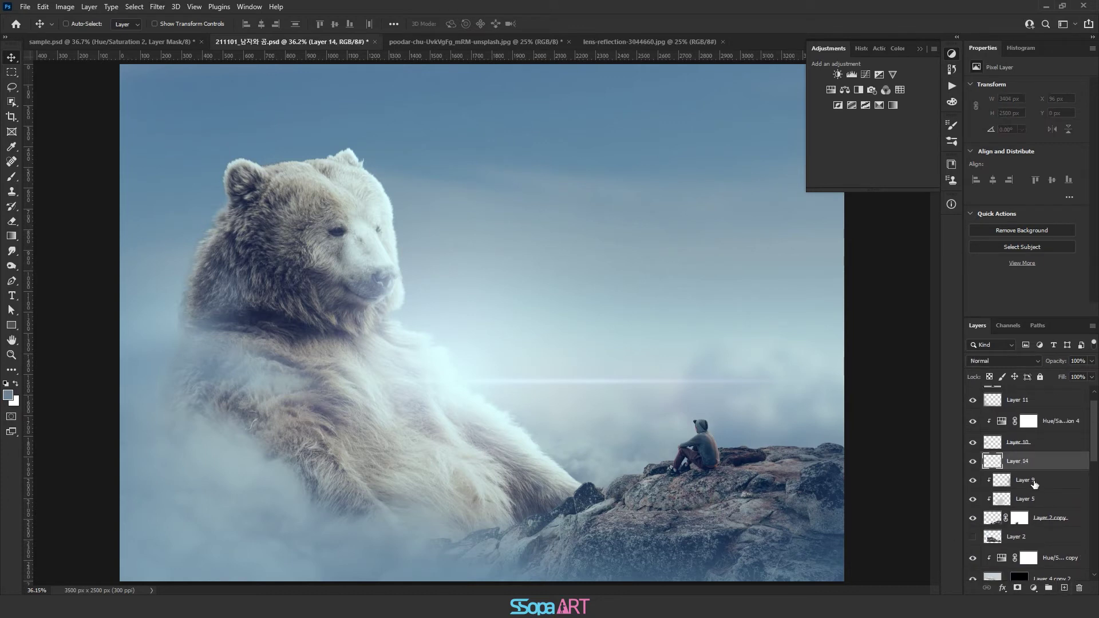
left_click(10, 182)
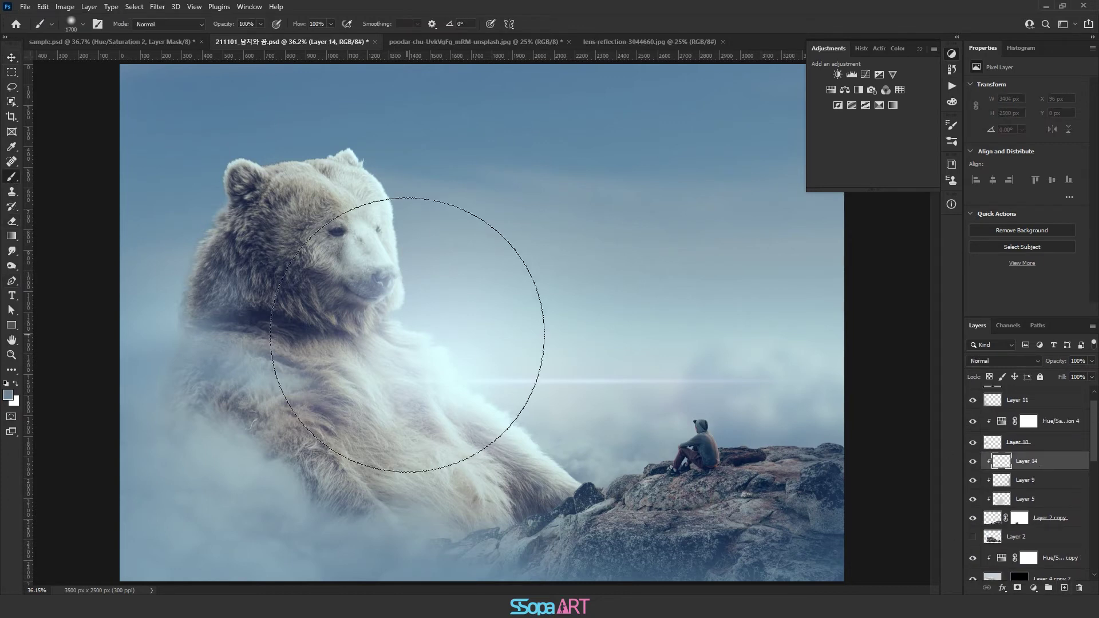
left_click(1038, 363)
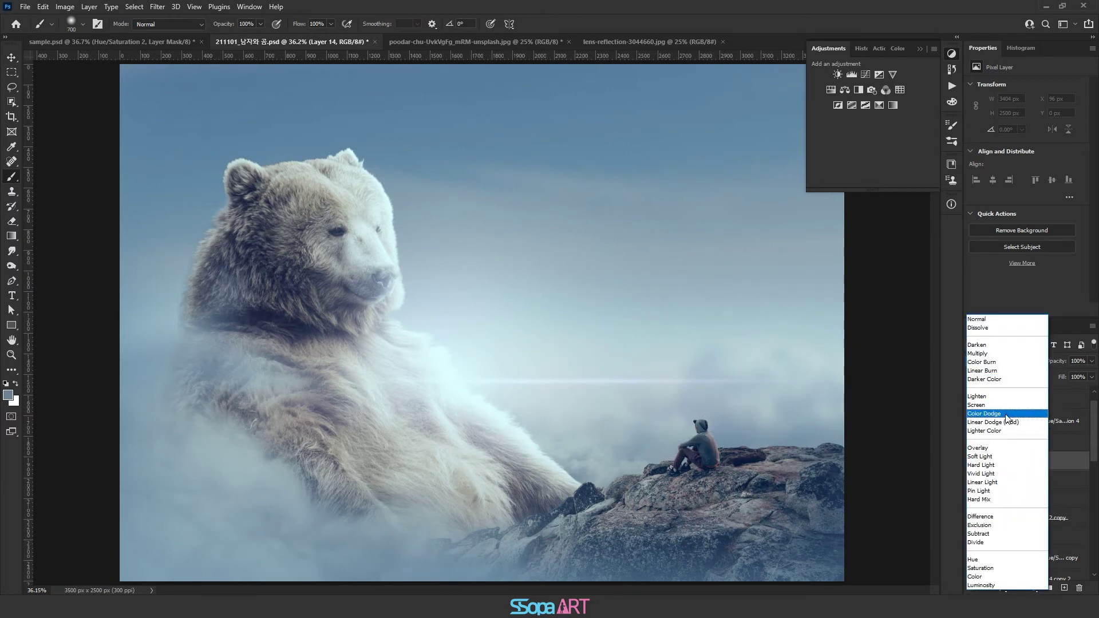
left_click(1007, 424)
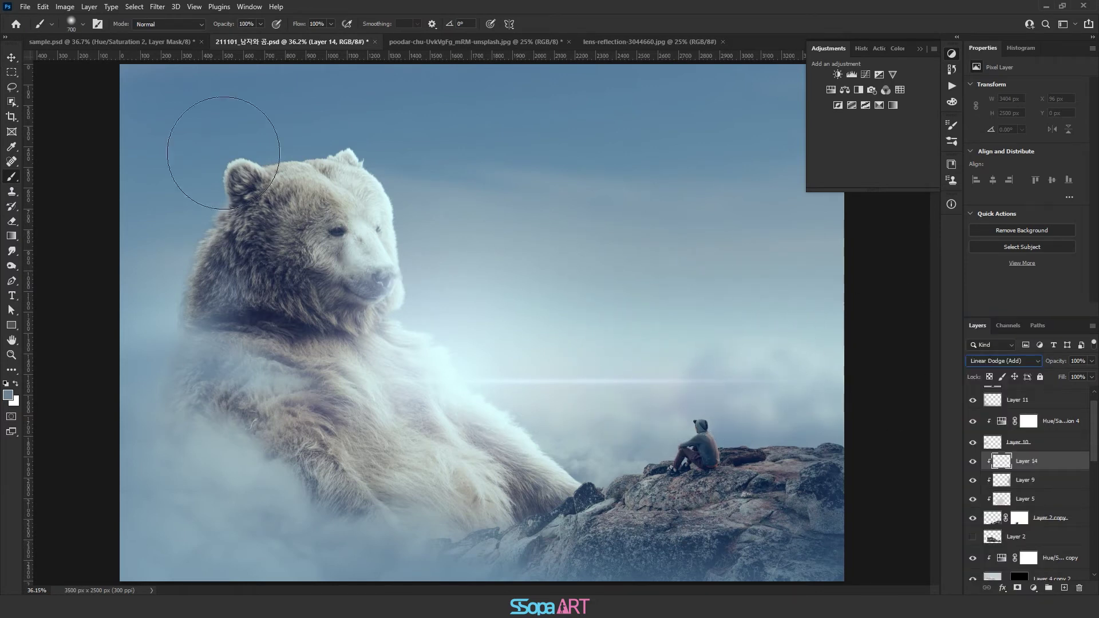
Paint soft light into the mist right of the bear toward the seated man.
key("bracketright")
key("bracketright")
key("bracketright")
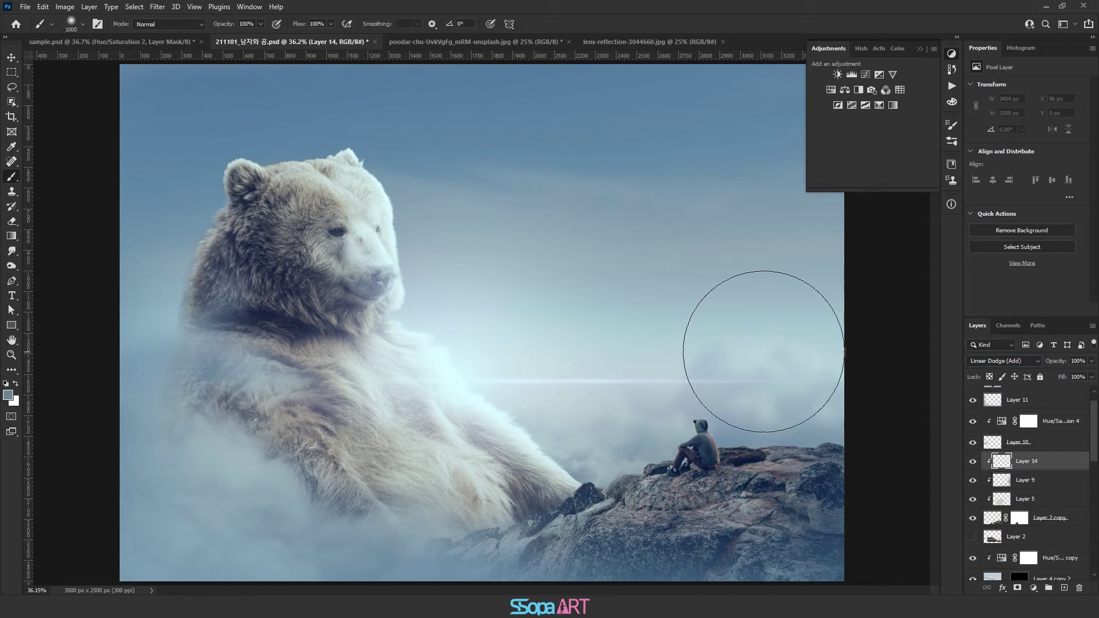
left_click_drag(417, 426, 560, 393)
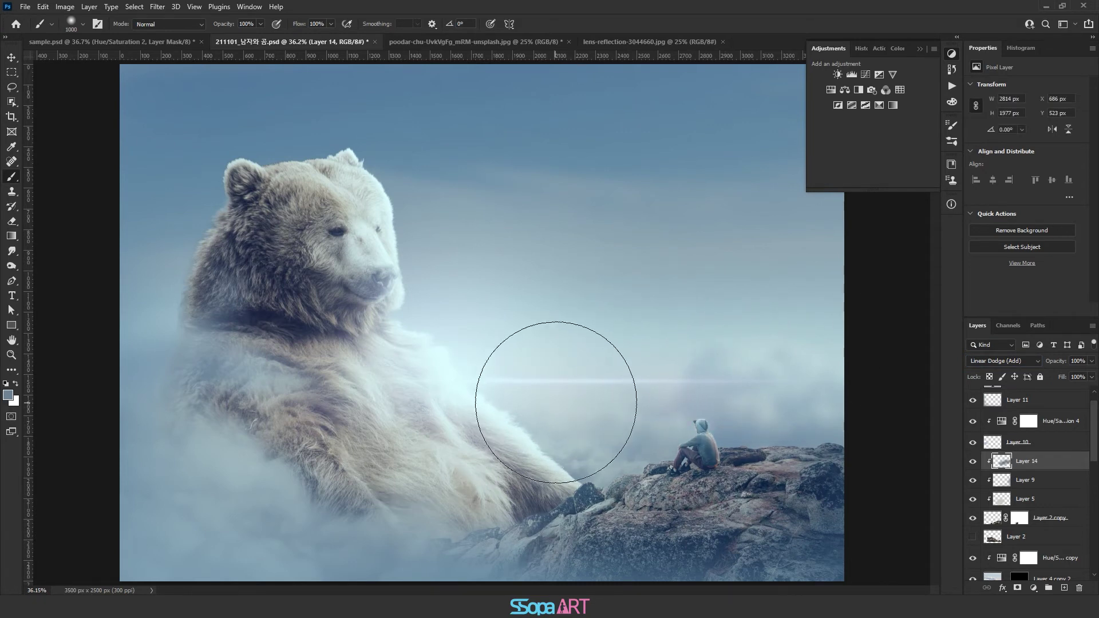
key("bracketright")
key("bracketright")
key("bracketright")
key("bracketright")
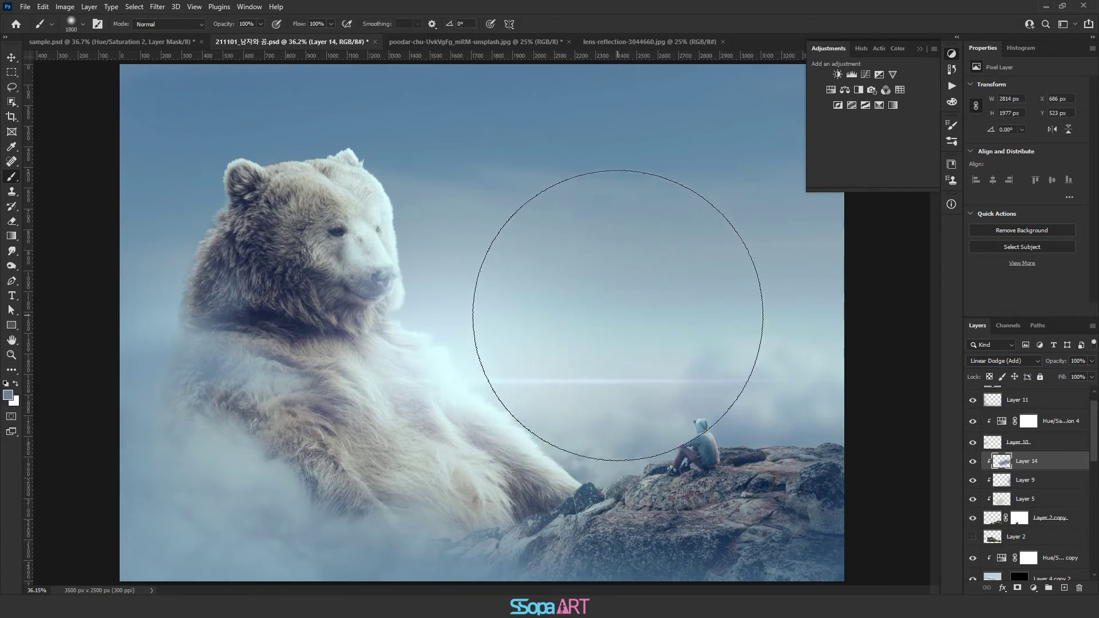
mouse_move(688, 426)
left_mouse_down()
mouse_move(784, 491)
mouse_move(661, 343)
left_mouse_up()
key("bracketleft")
key("bracketleft")
key("bracketleft")
key("bracketleft")
key("bracketleft")
key("bracketleft")
key("bracketleft")
key("bracketleft")
key("bracketleft")
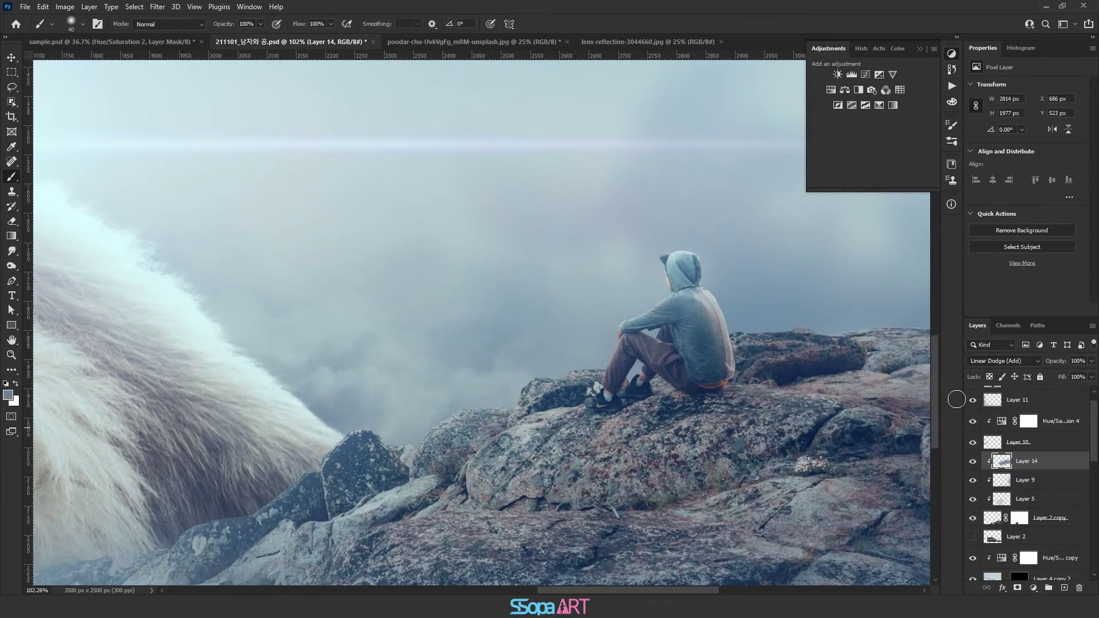
Trace Pen anchors along the seated man's leg and first shoe.
left_click(12, 281)
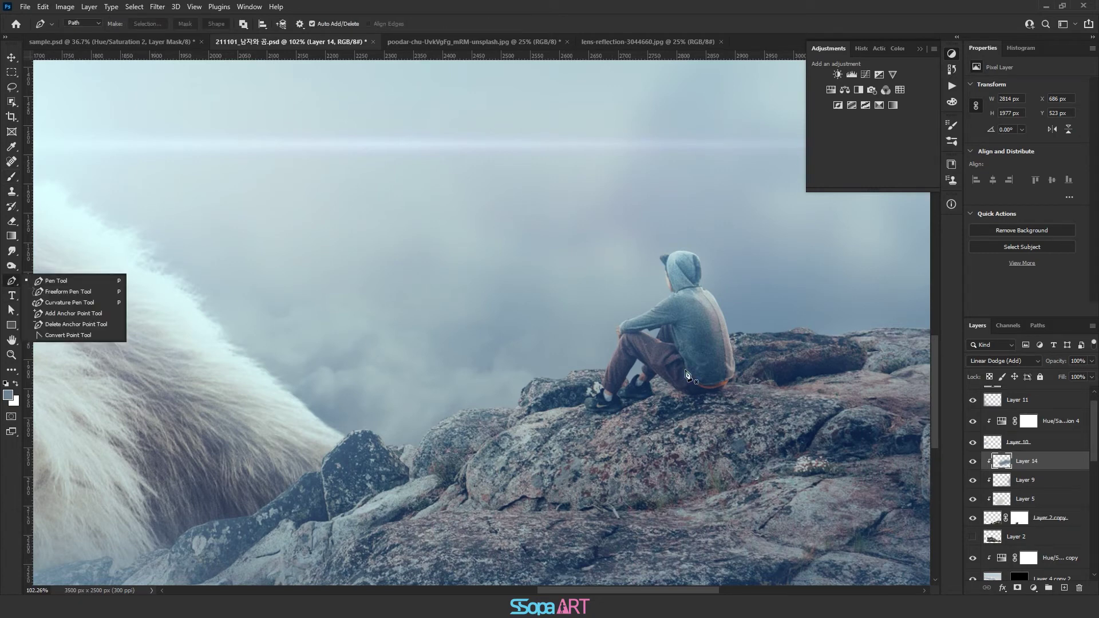
scroll(687, 355, "up", 2)
scroll(736, 363, "up", 3)
scroll(601, 358, "up", 2)
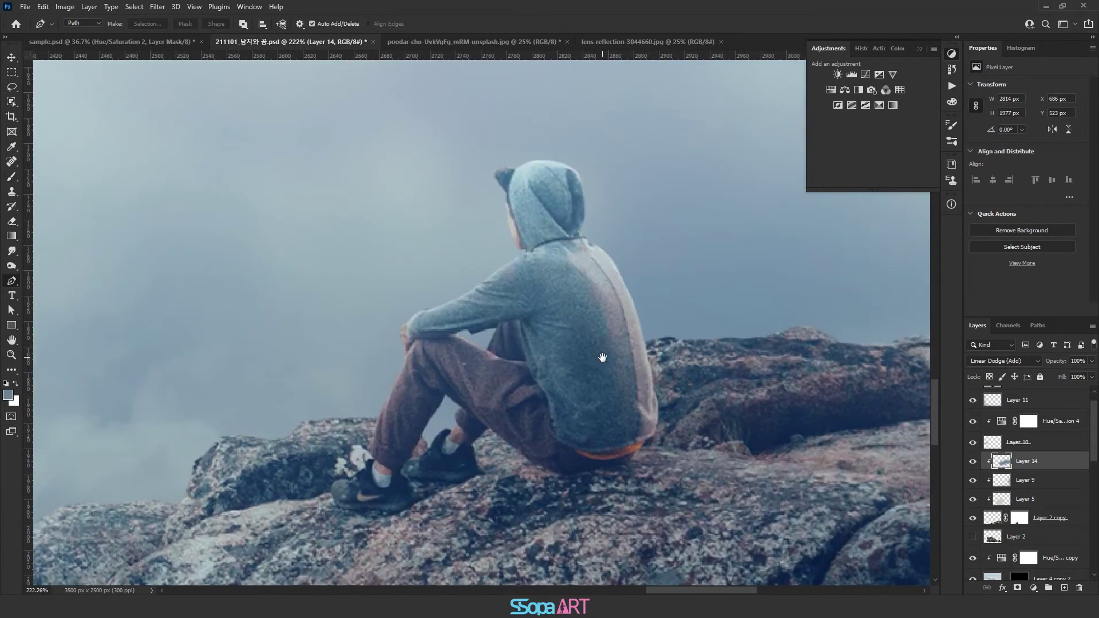
scroll(605, 384, "up", 2)
scroll(605, 384, "up", 1)
left_click_drag(611, 380, 642, 373)
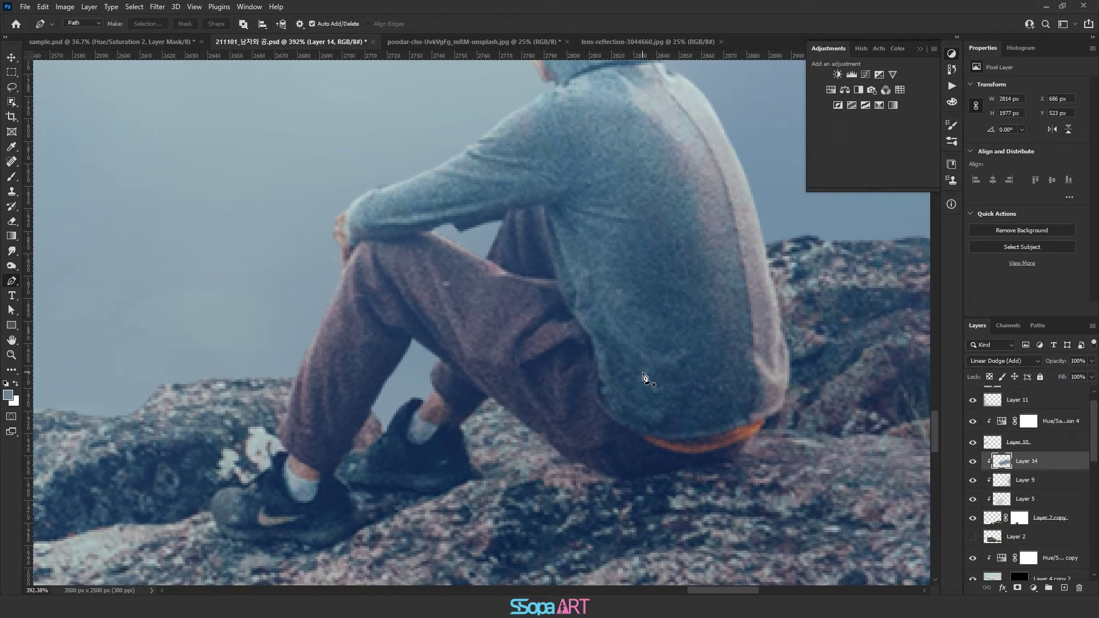
left_click(287, 404)
scroll(271, 478, "up", 2)
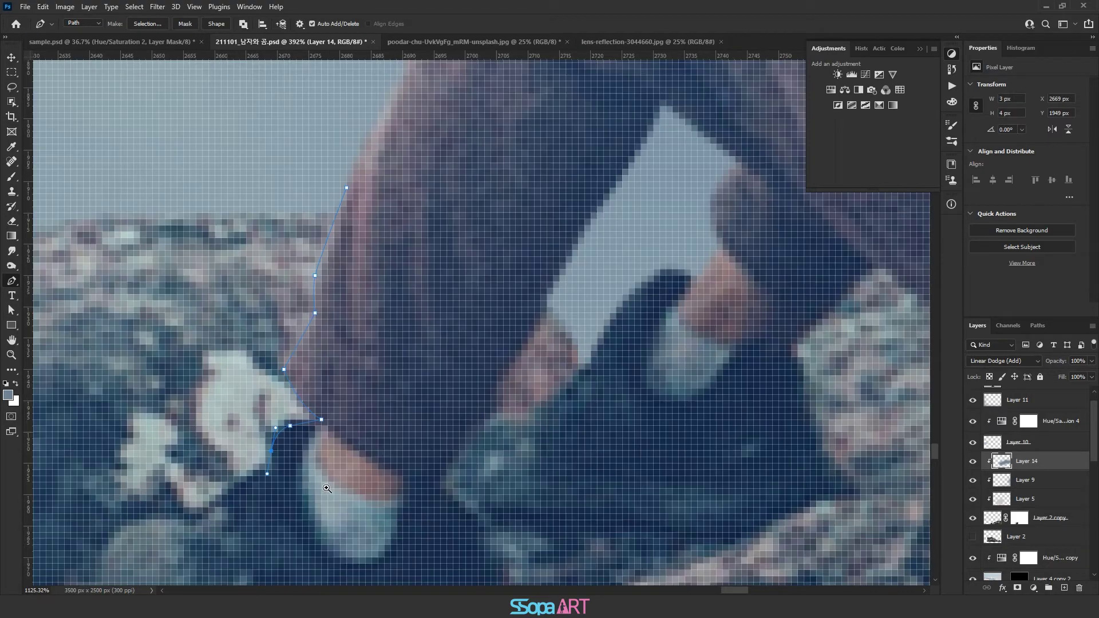
scroll(271, 478, "up", 2)
scroll(271, 478, "up", 2)
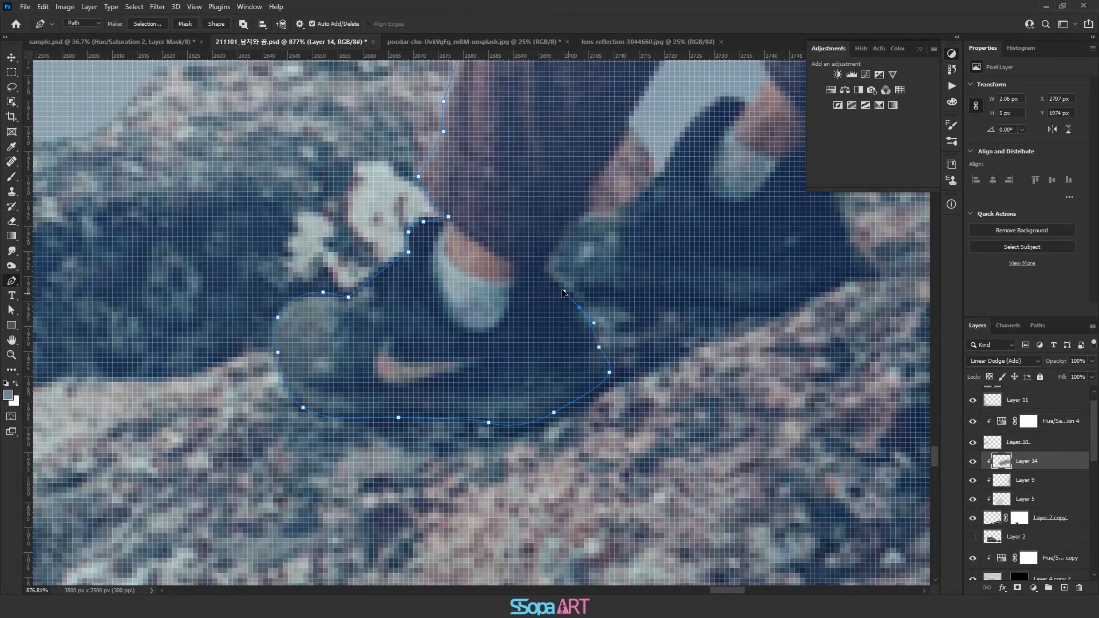
left_click(563, 291)
left_click(539, 268)
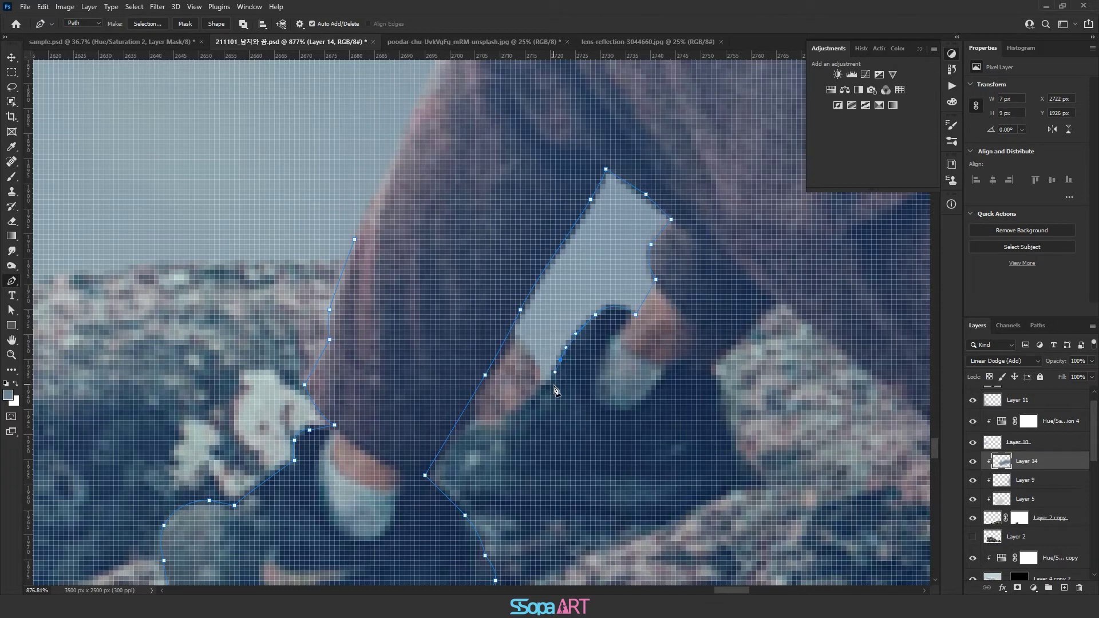
left_click(480, 427)
left_click(450, 445)
Extend the path with curved anchors around the second shoe and the man's seat.
scroll(452, 447, "down", 5)
left_click_drag(464, 298, 494, 308)
left_click_drag(575, 303, 598, 305)
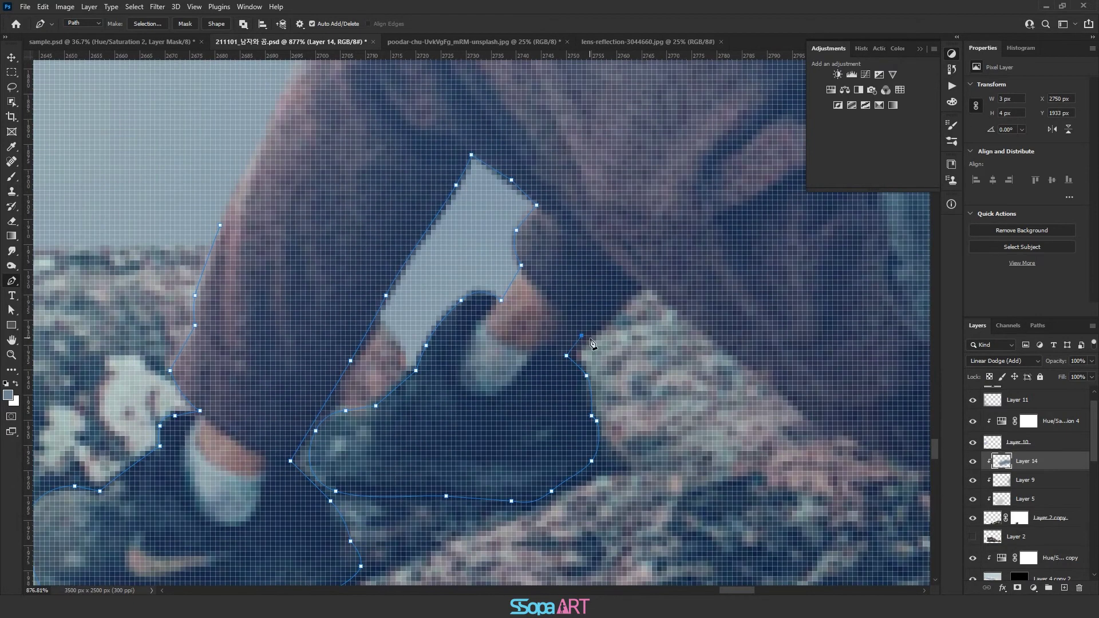
left_click_drag(716, 170, 733, 168)
left_click_drag(474, 268, 486, 275)
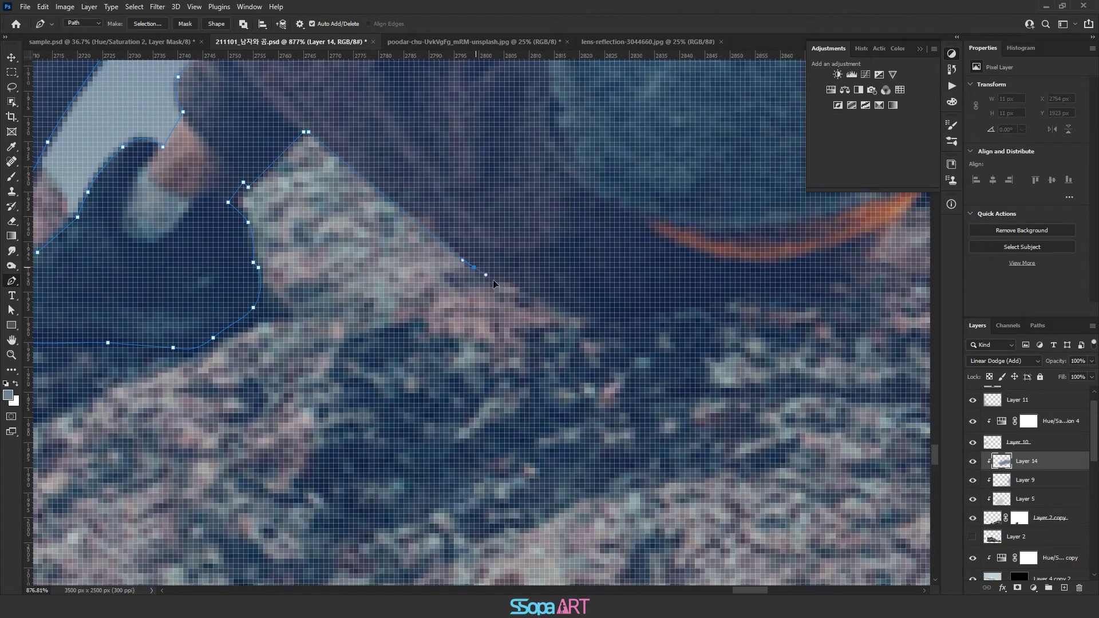
left_click_drag(676, 309, 745, 291)
left_click_drag(652, 332, 682, 325)
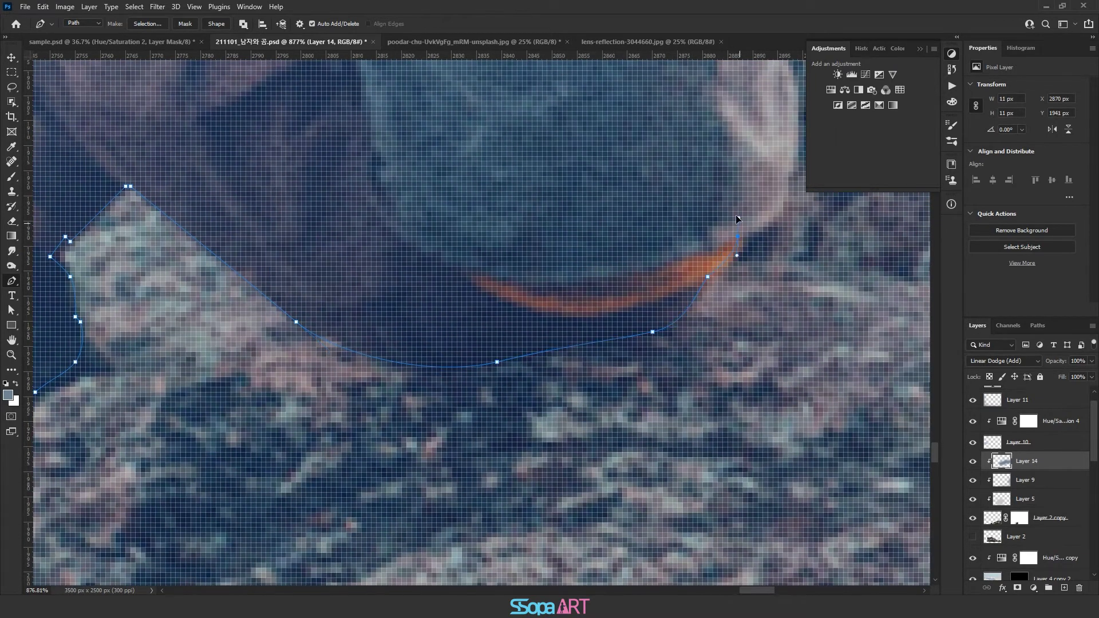
left_click_drag(741, 223, 556, 362)
scroll(569, 293, "up", 5)
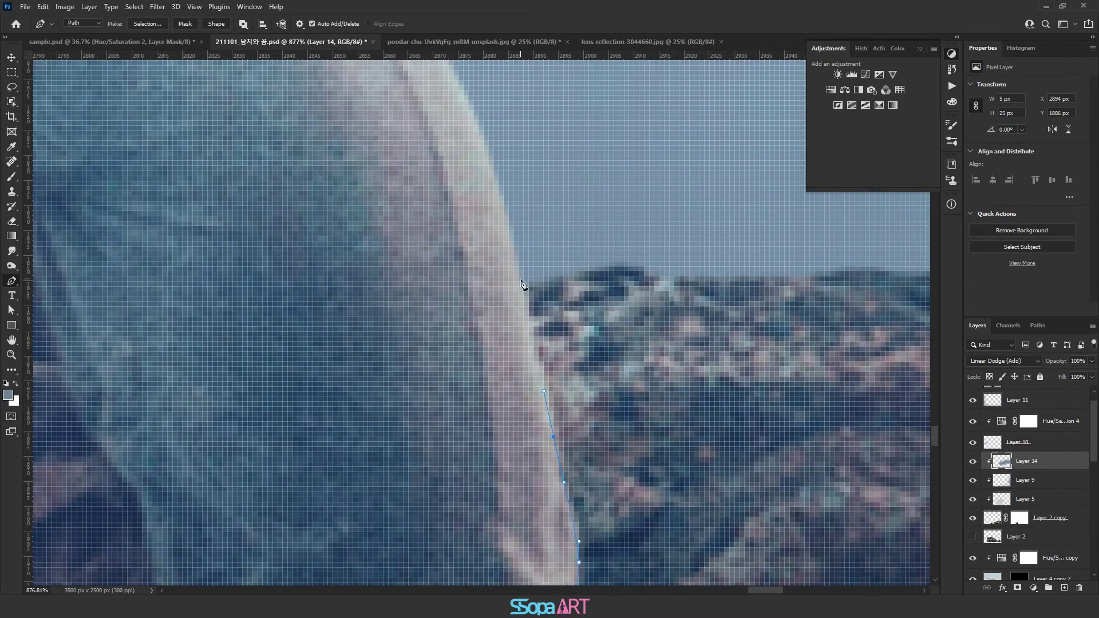
scroll(521, 183, "down", 5)
Close the outline around the hood and back, then load Work Path as a selection.
left_click(528, 128)
left_click(393, 118)
left_click(310, 160)
left_click(196, 424)
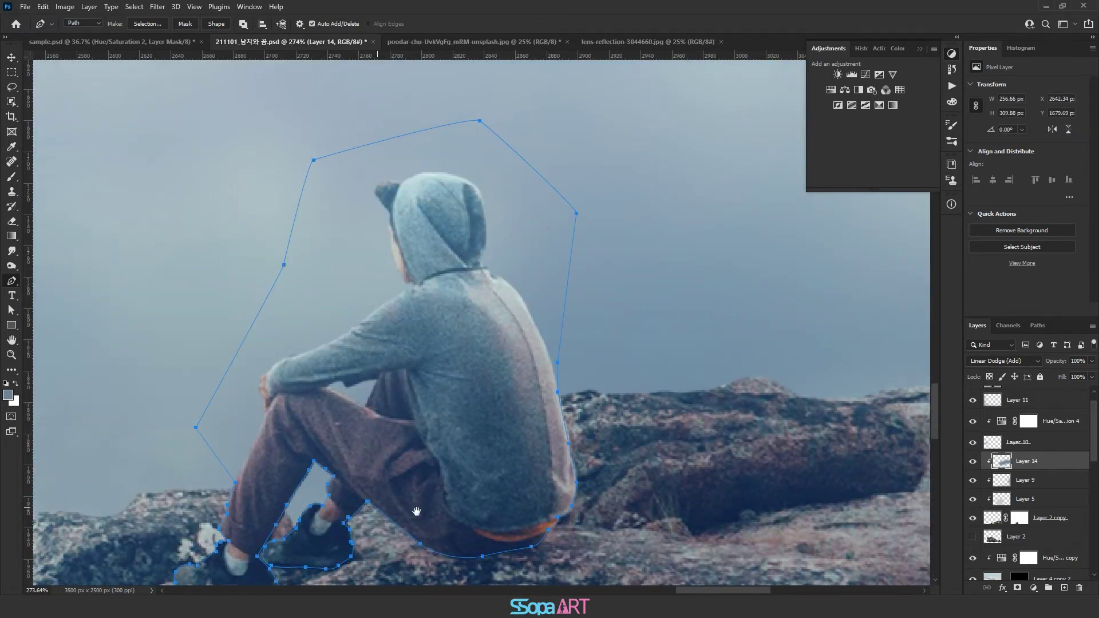
scroll(484, 323, "up", 3)
left_click(1038, 325)
left_click(1017, 588)
left_click(977, 325)
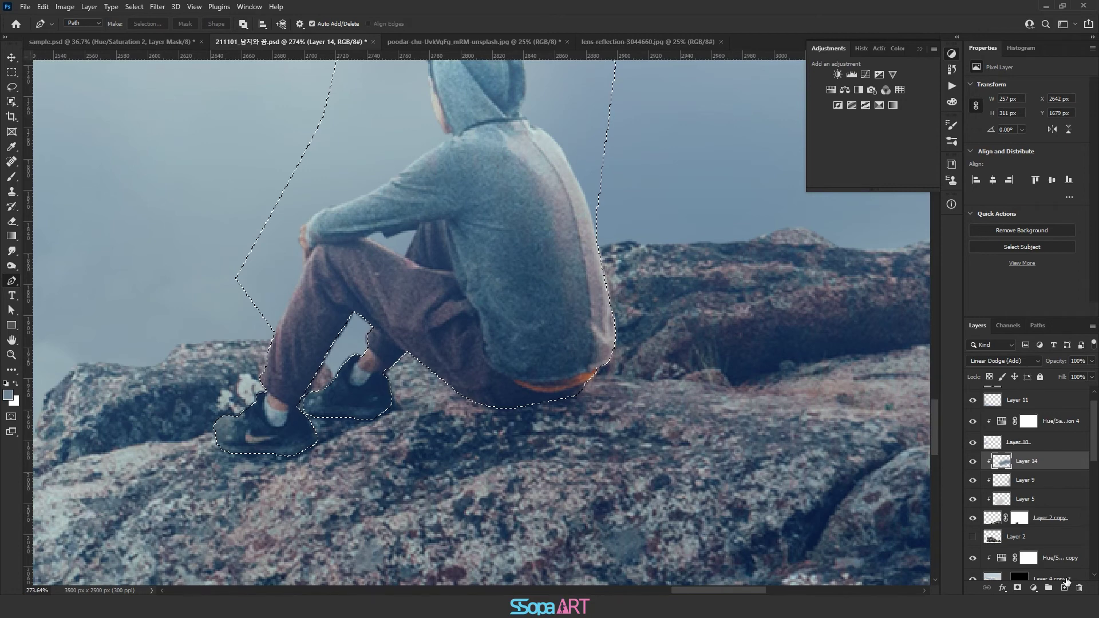
Create Layer 15 above Layer 14 with Linear Dodge (Add) blend mode.
left_click(1064, 586)
key("b")
key("bracketleft")
key("bracketleft")
key("bracketleft")
scroll(417, 196, "up", 4)
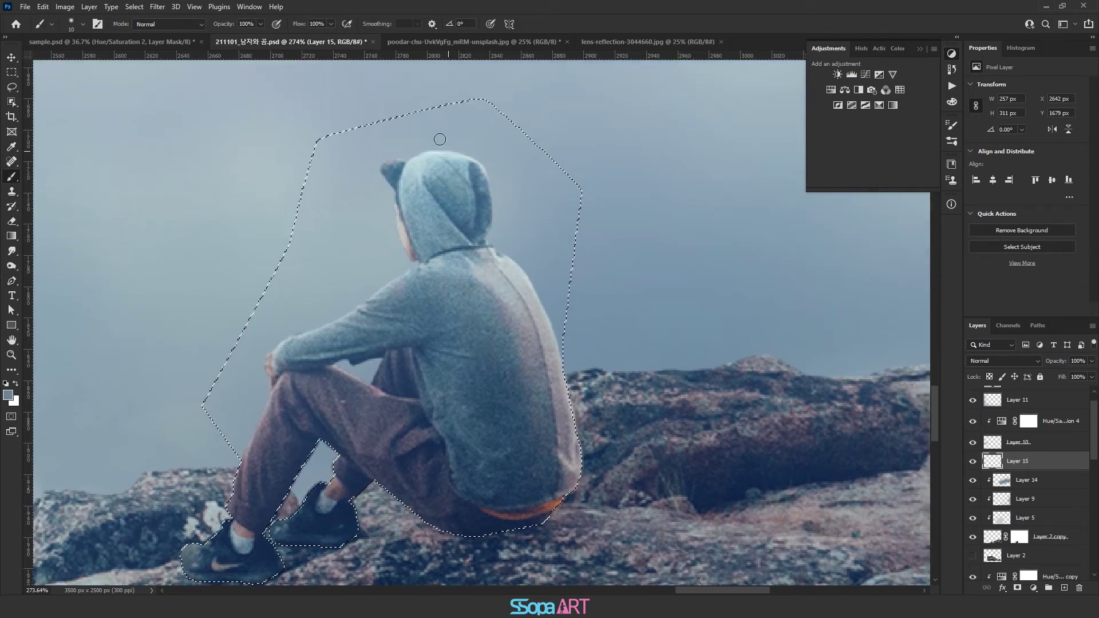
left_click(1036, 361)
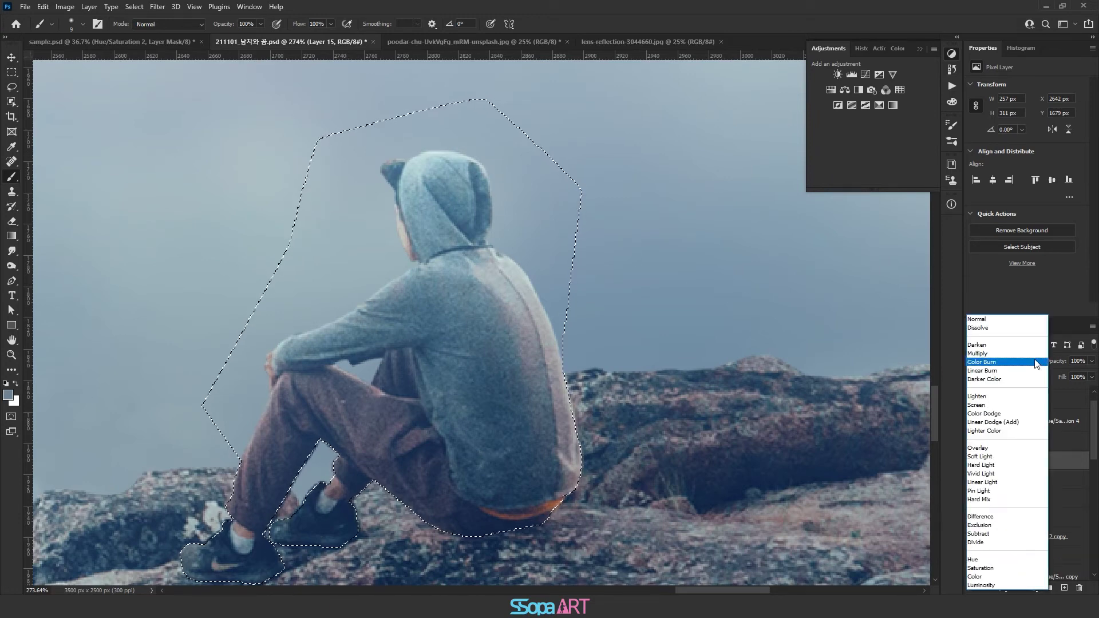
left_click(996, 422)
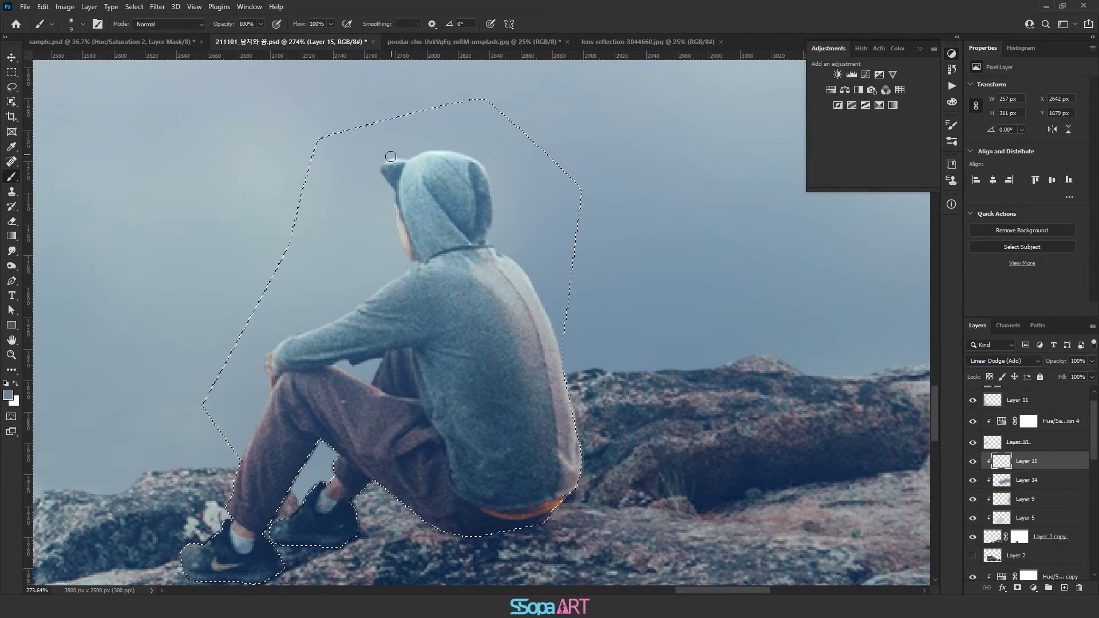
key("bracketleft")
key("bracketleft")
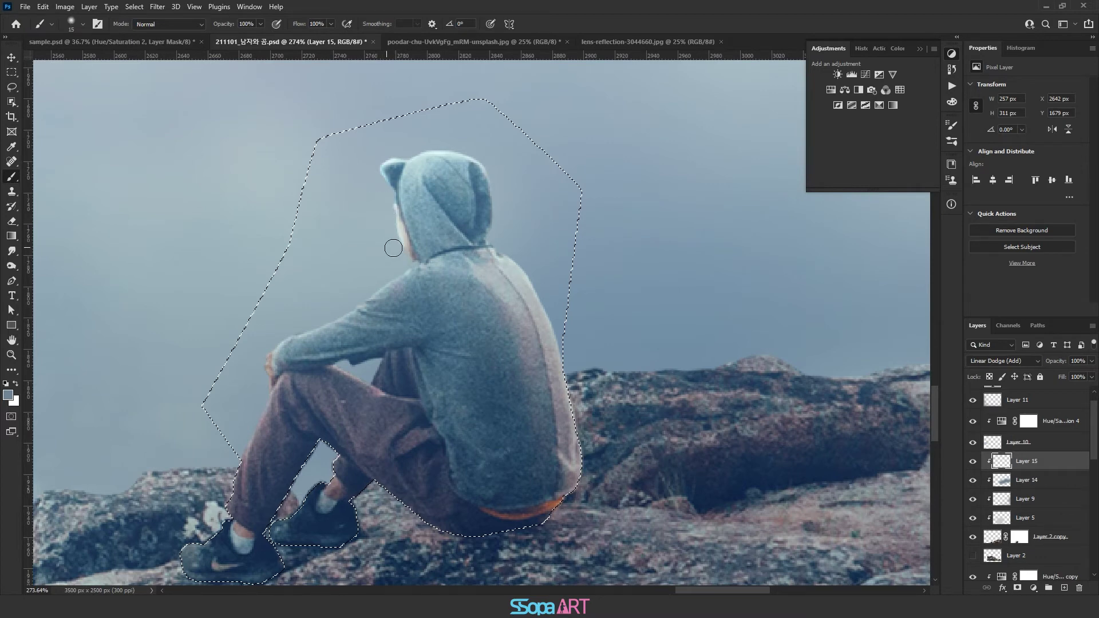
key("bracketright")
key("bracketright")
key("bracketright")
key("bracketright")
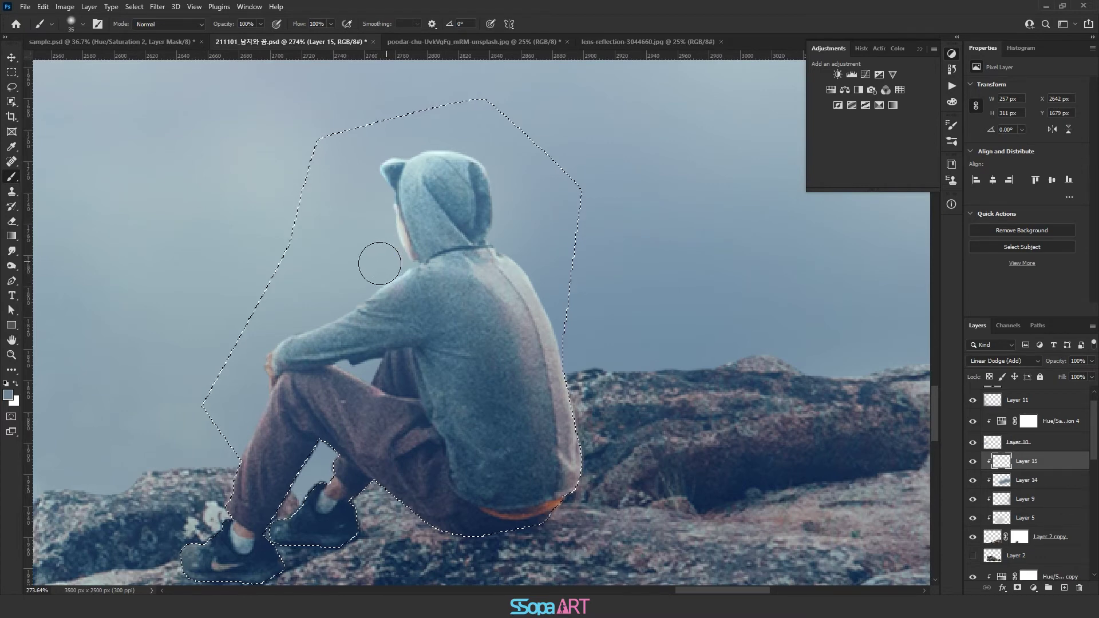
key("bracketright")
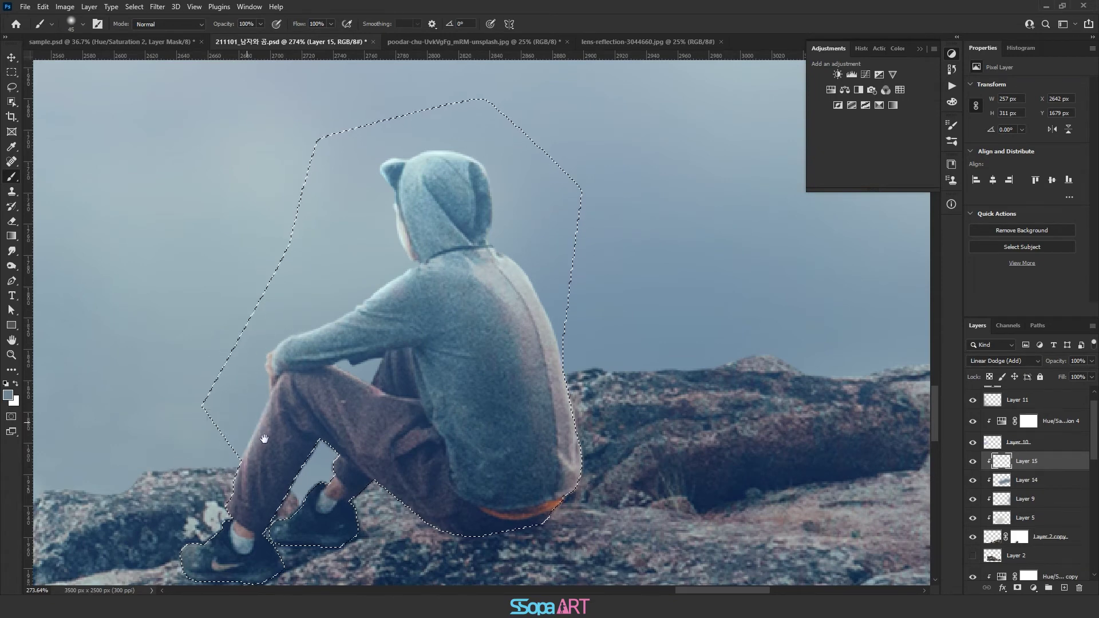
Paint glow over the man's back down to the waist and his lower leg.
left_click_drag(264, 439, 330, 306)
key("bracketright")
key("bracketright")
key("bracketright")
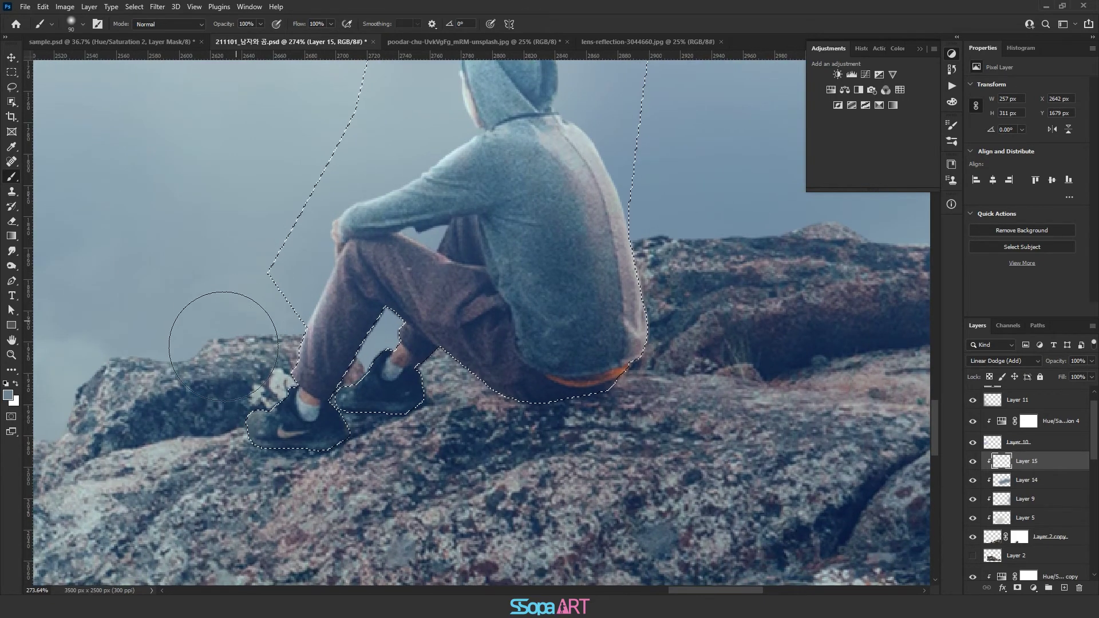
left_click_drag(468, 173, 472, 263)
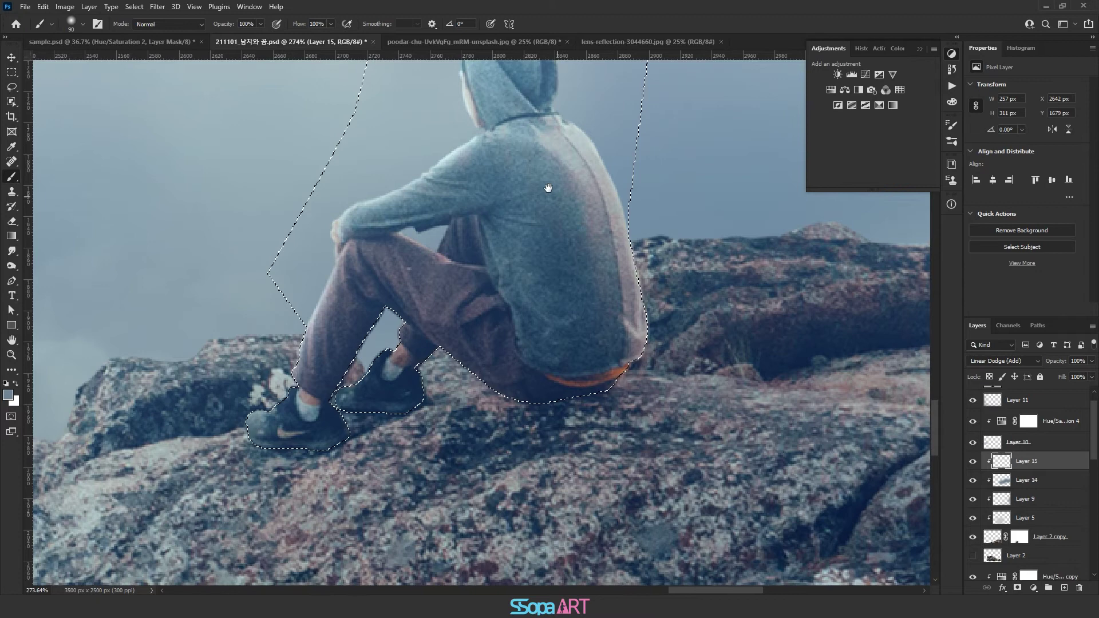
scroll(460, 153, "up", 3)
key("bracketleft")
key("bracketleft")
key("bracketleft")
key("bracketleft")
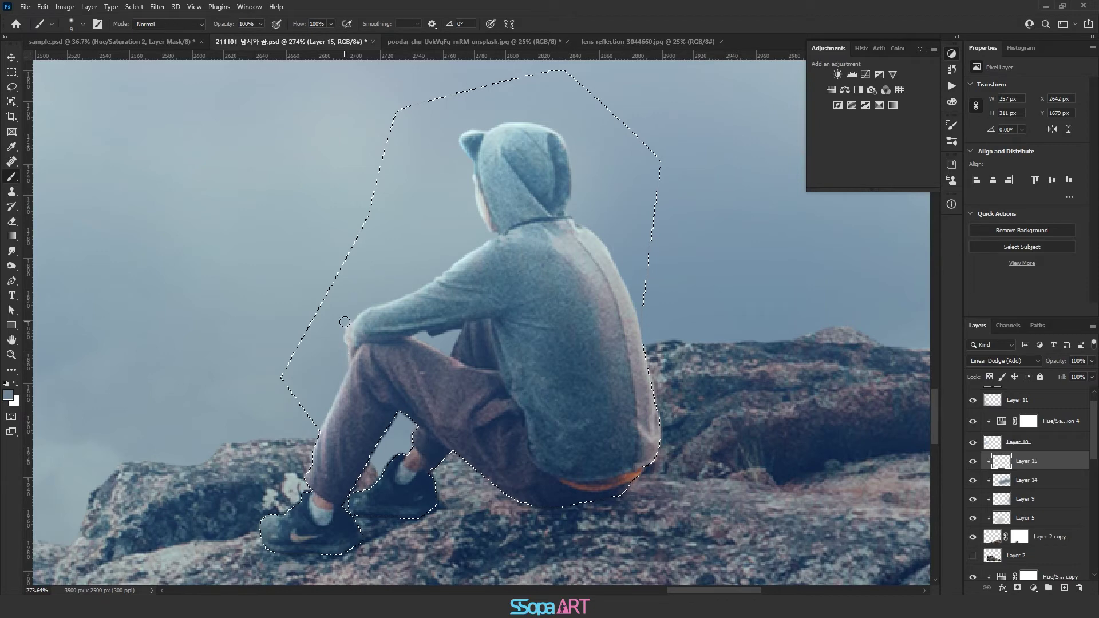
left_click_drag(345, 329, 354, 385)
scroll(367, 402, "down", 3)
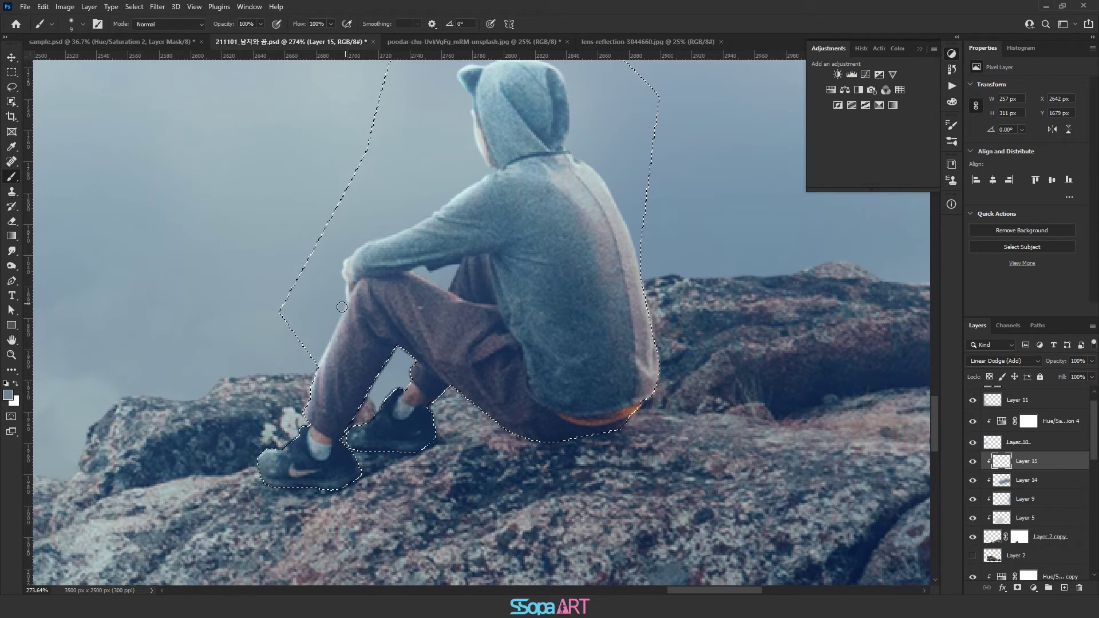
scroll(418, 270, "up", 3)
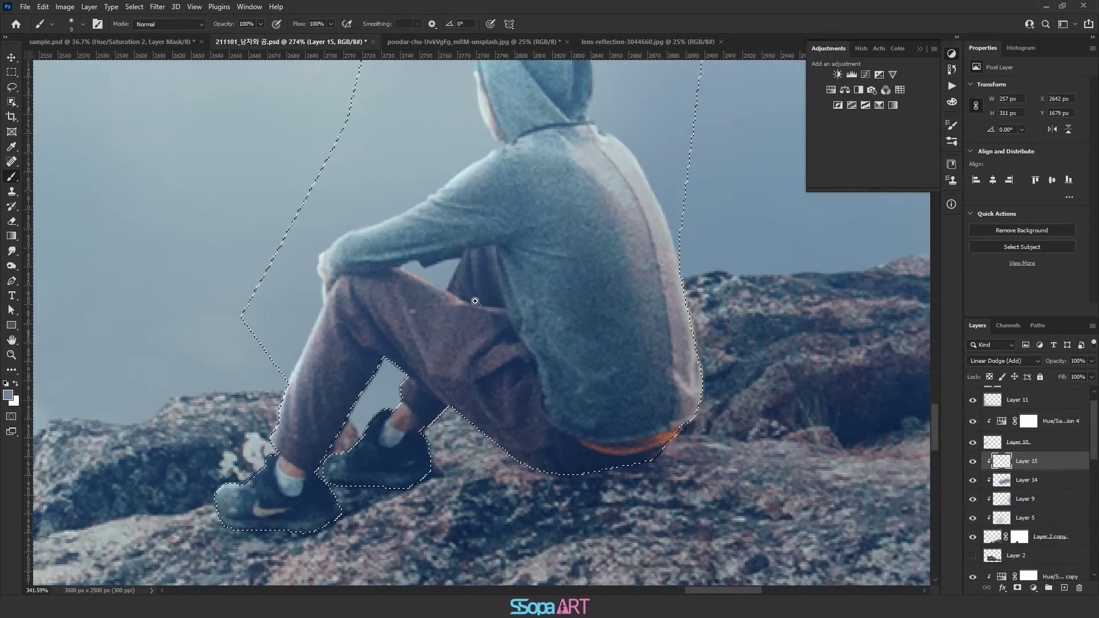
Paint soft 19%-opacity highlights above the knee, on the shoe top and around the ankle.
key("1")
key("9")
key("bracketright")
key("bracketright")
key("bracketright")
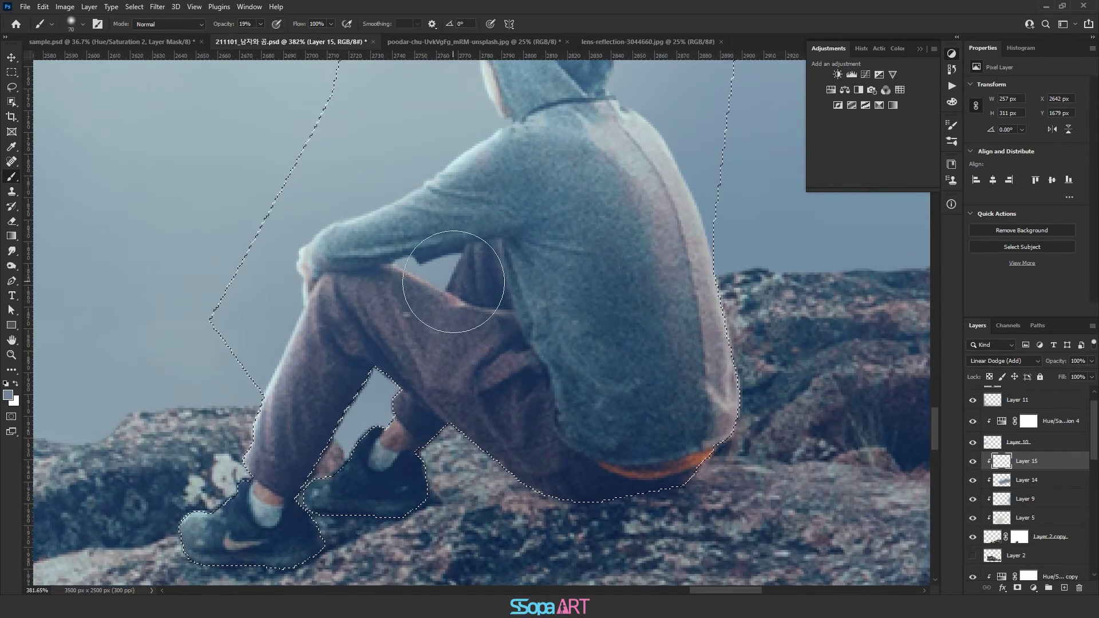
left_click_drag(409, 271, 413, 243)
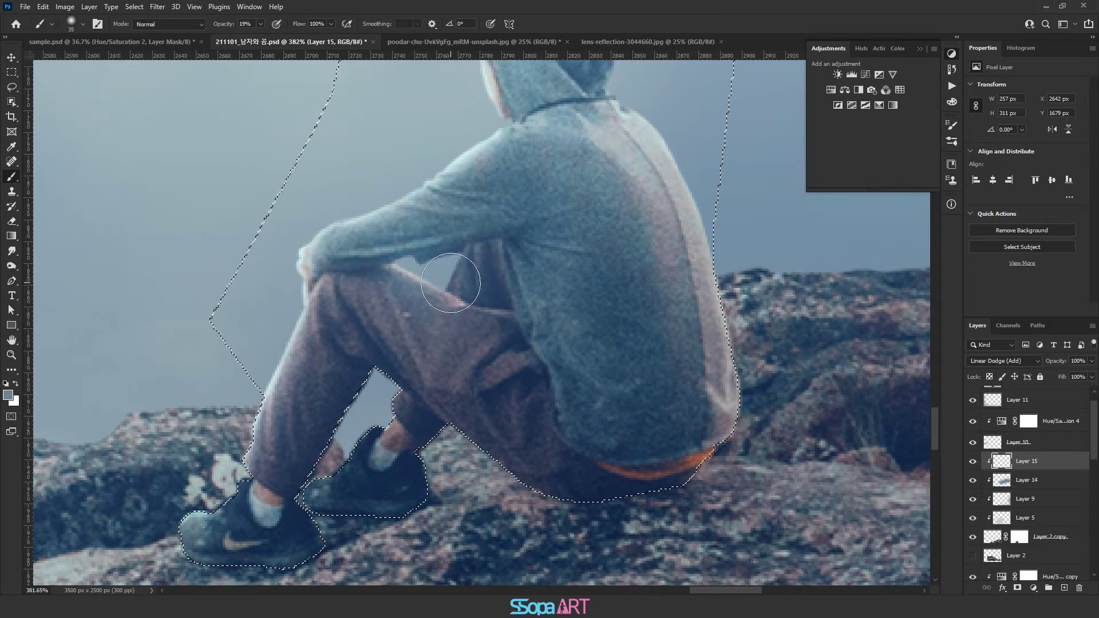
key("bracketleft")
key("bracketleft")
key("bracketleft")
key("bracketleft")
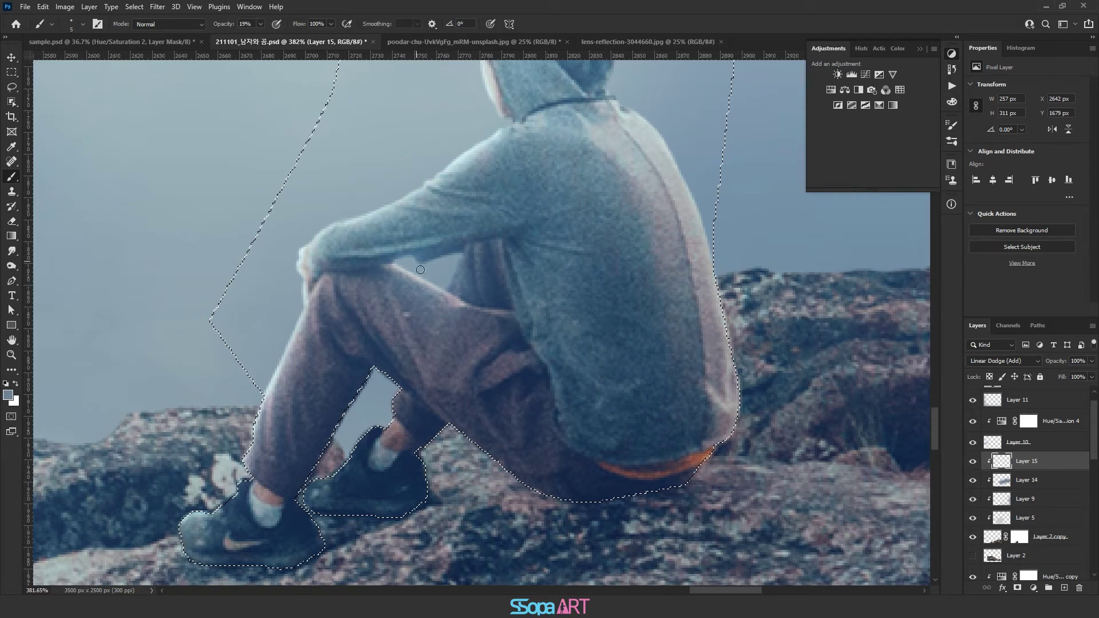
key("bracketleft")
key("bracketleft")
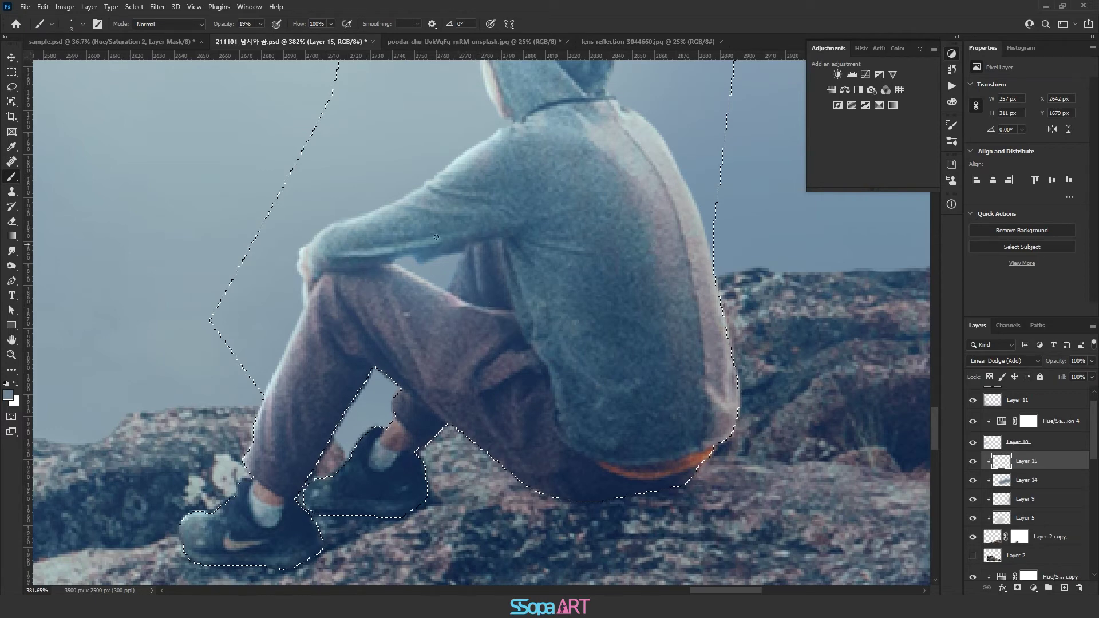
key("bracketright")
key("bracketright")
key("bracketright")
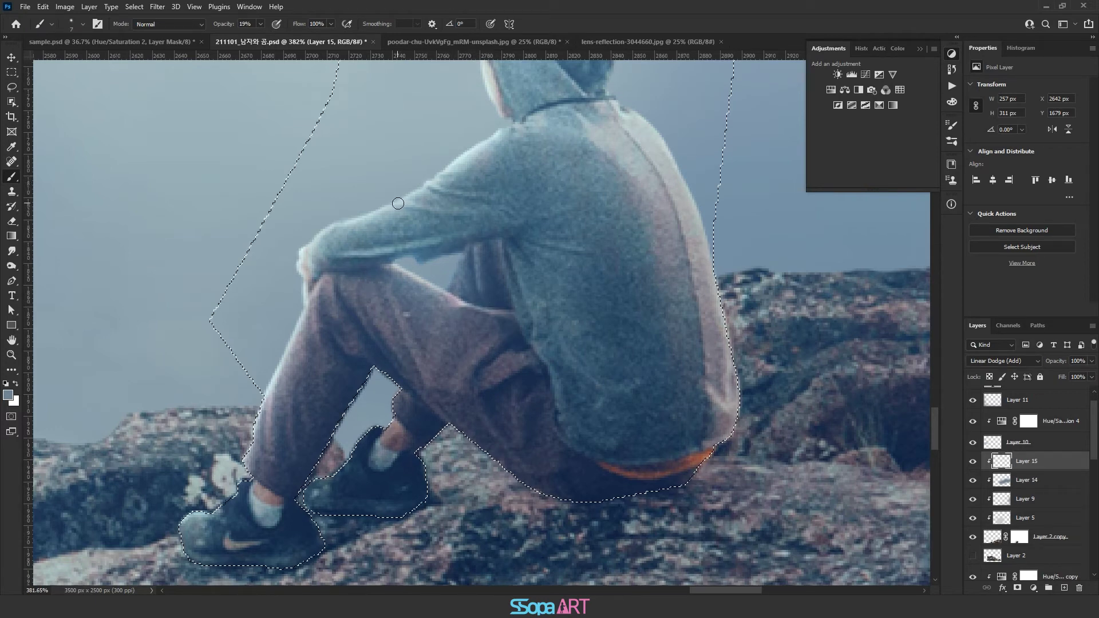
key("bracketleft")
key("bracketleft")
key("bracketleft")
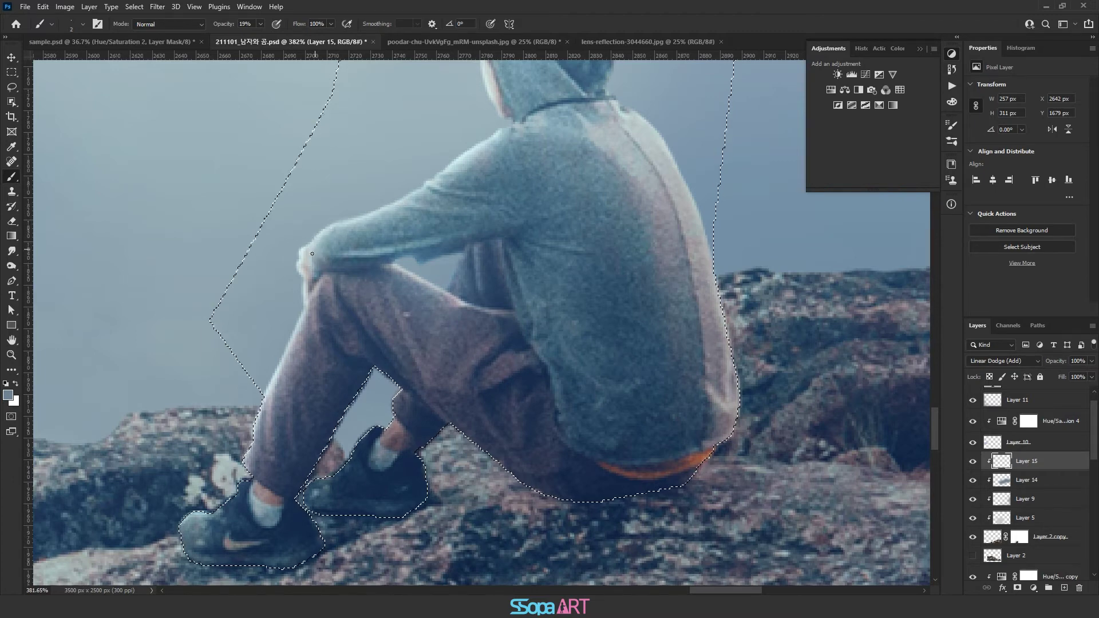
key("bracketleft")
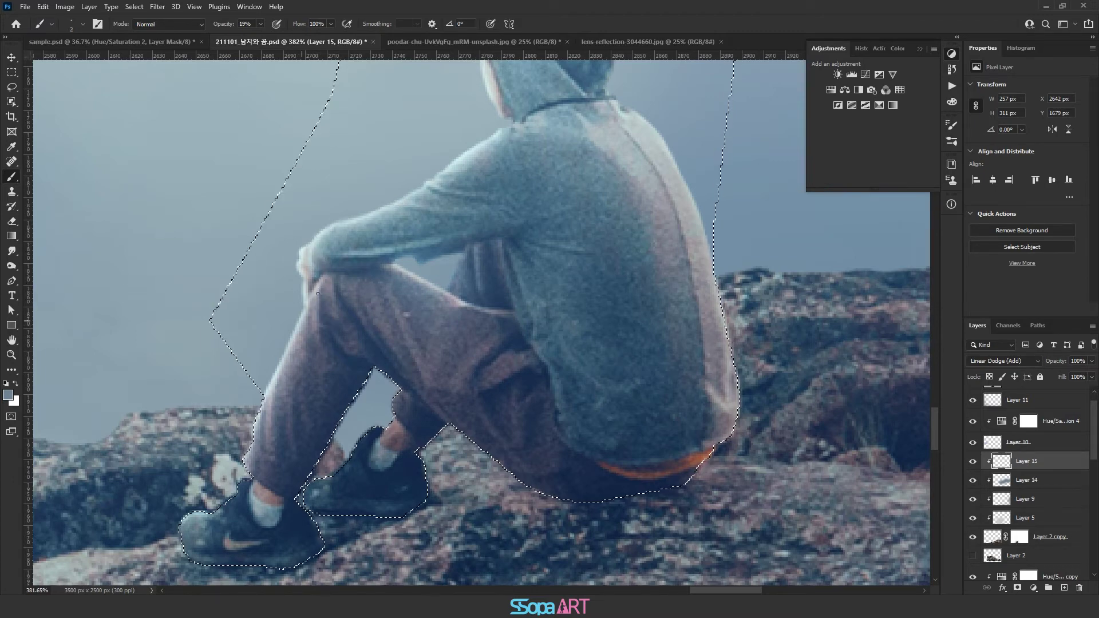
key("bracketright")
key("bracketright")
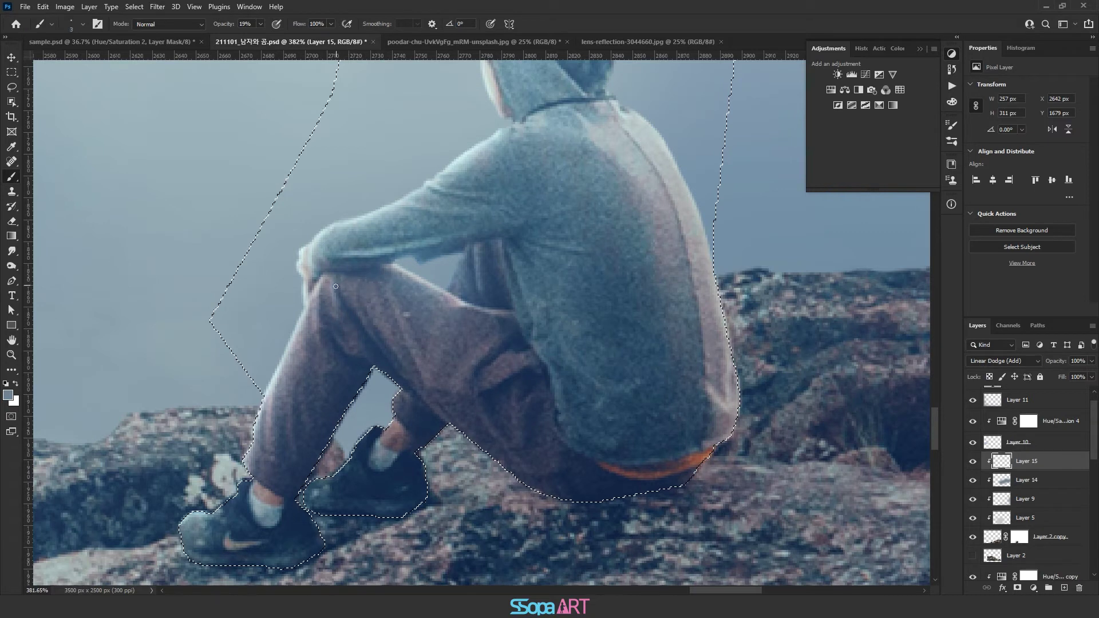
key("bracketright")
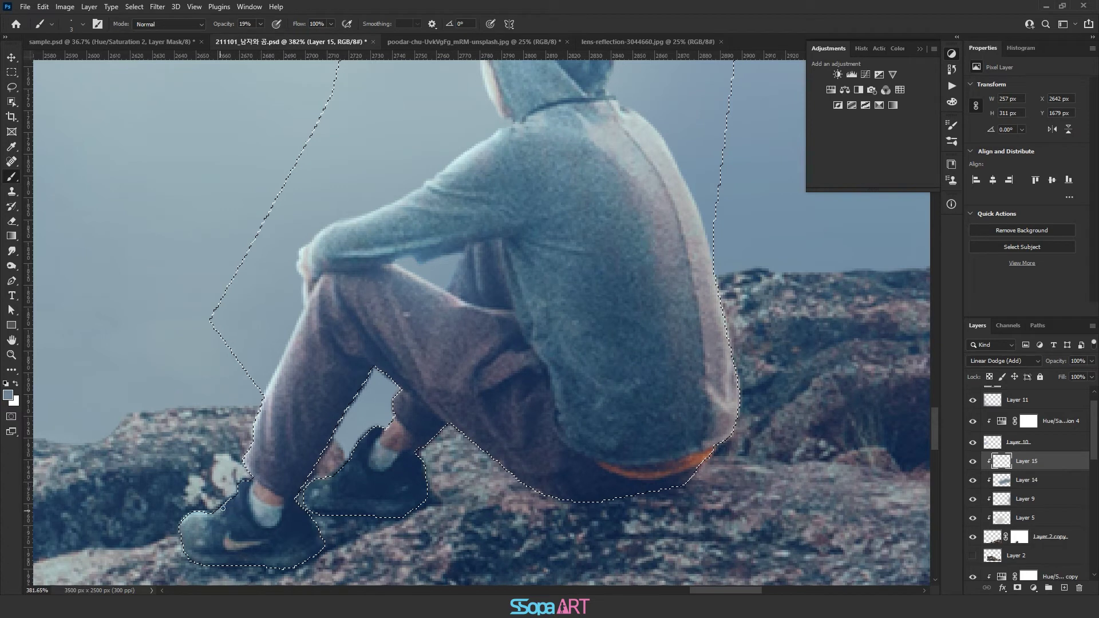
left_click_drag(220, 509, 228, 522)
left_click_drag(396, 412, 423, 437)
Brighten the gaps above the ankle and between arm and leg, lowering brush flow to 31%.
key("bracketright")
key("bracketright")
key("bracketright")
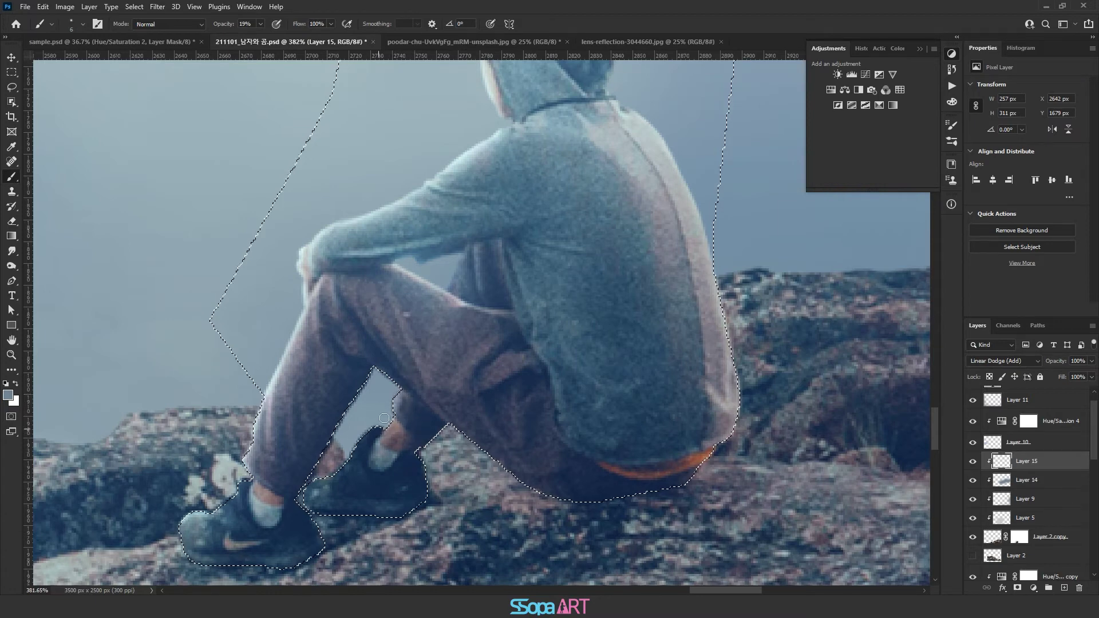
left_click_drag(397, 408, 400, 379)
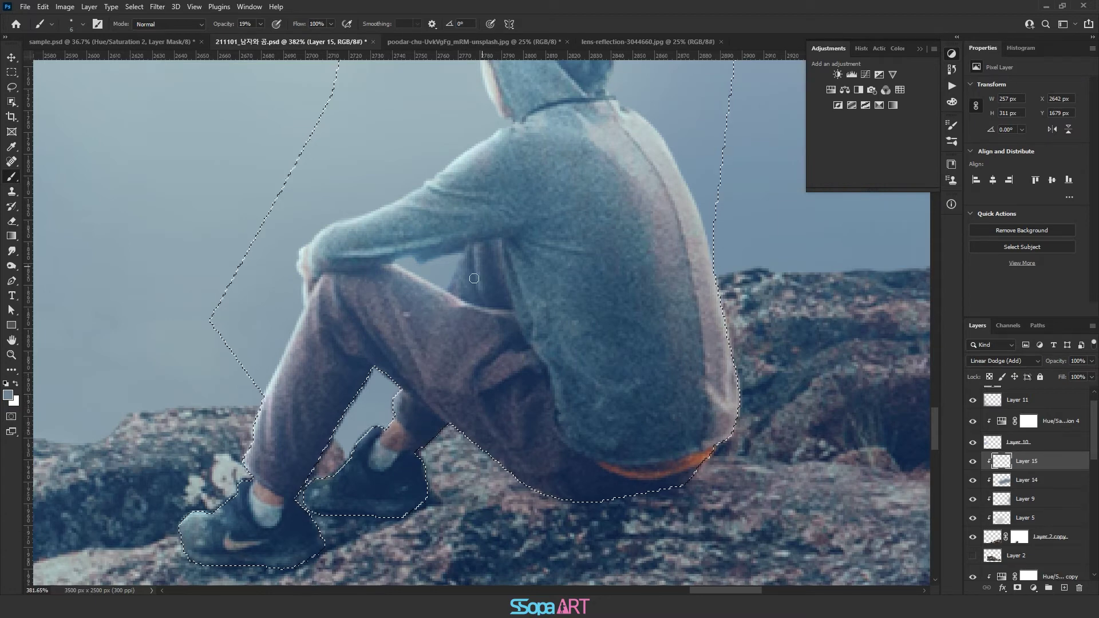
left_click_drag(501, 260, 532, 321)
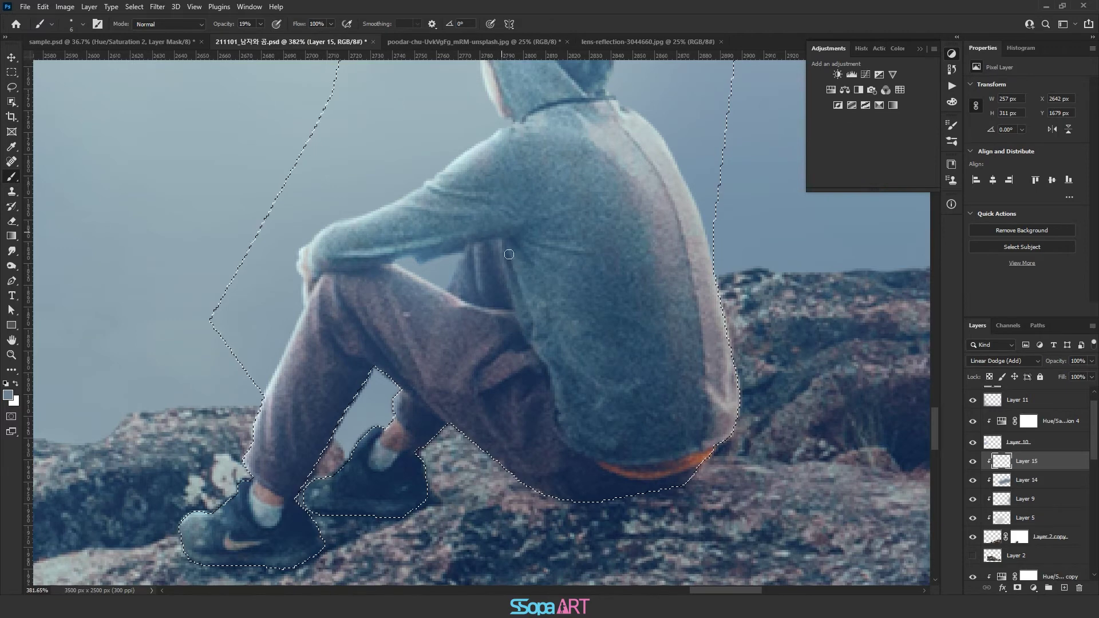
left_click(331, 23)
left_click_drag(334, 40, 304, 43)
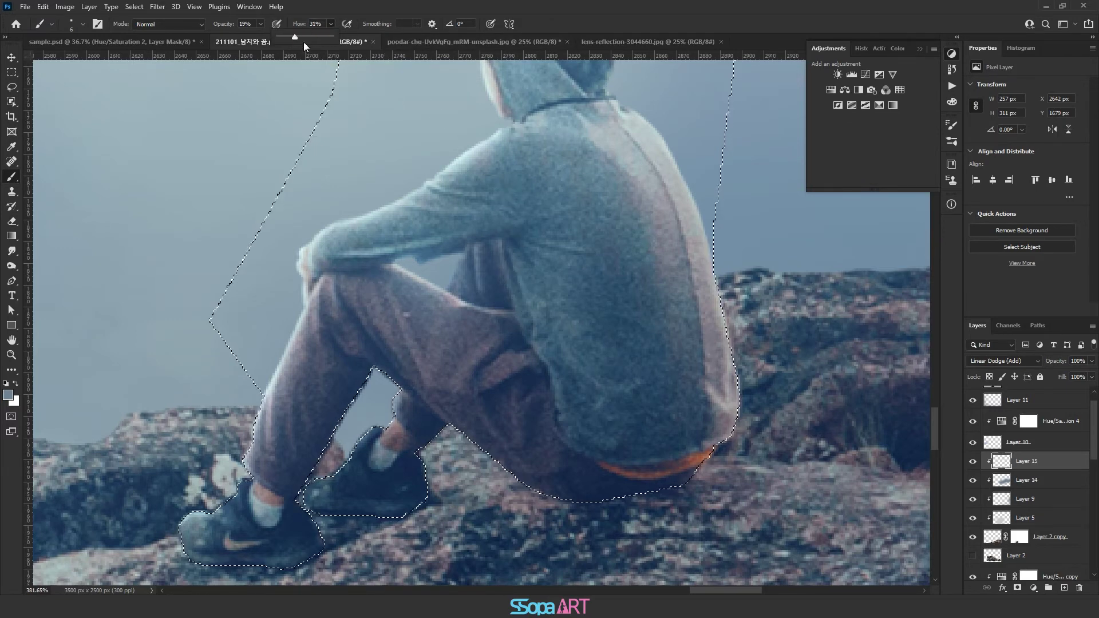
key("bracketleft")
key("bracketleft")
key("bracketleft")
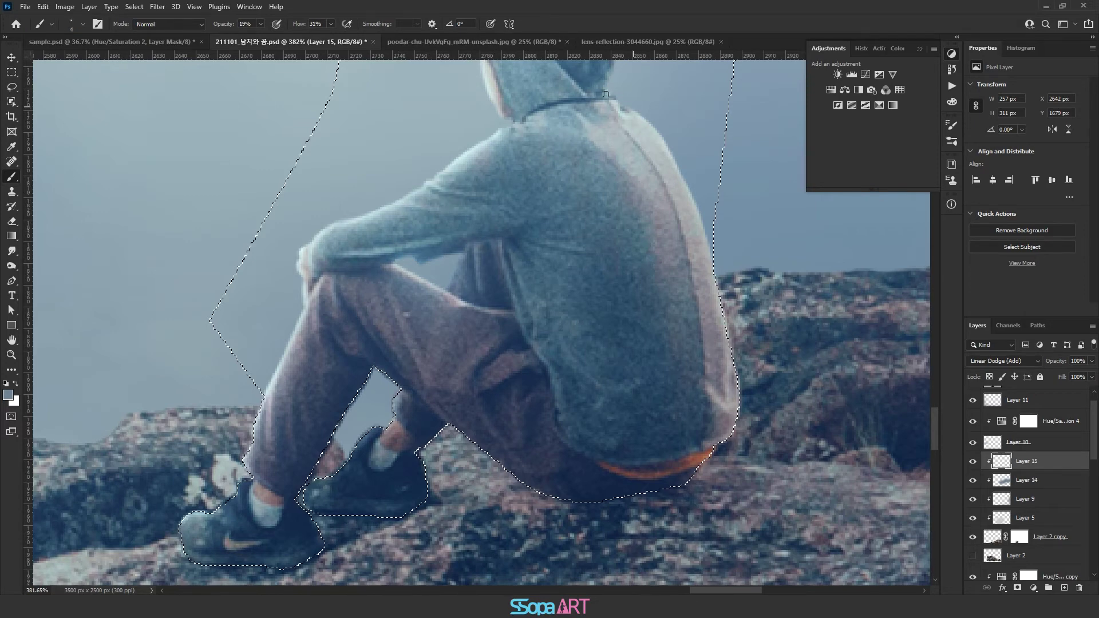
scroll(619, 97, "up", 3)
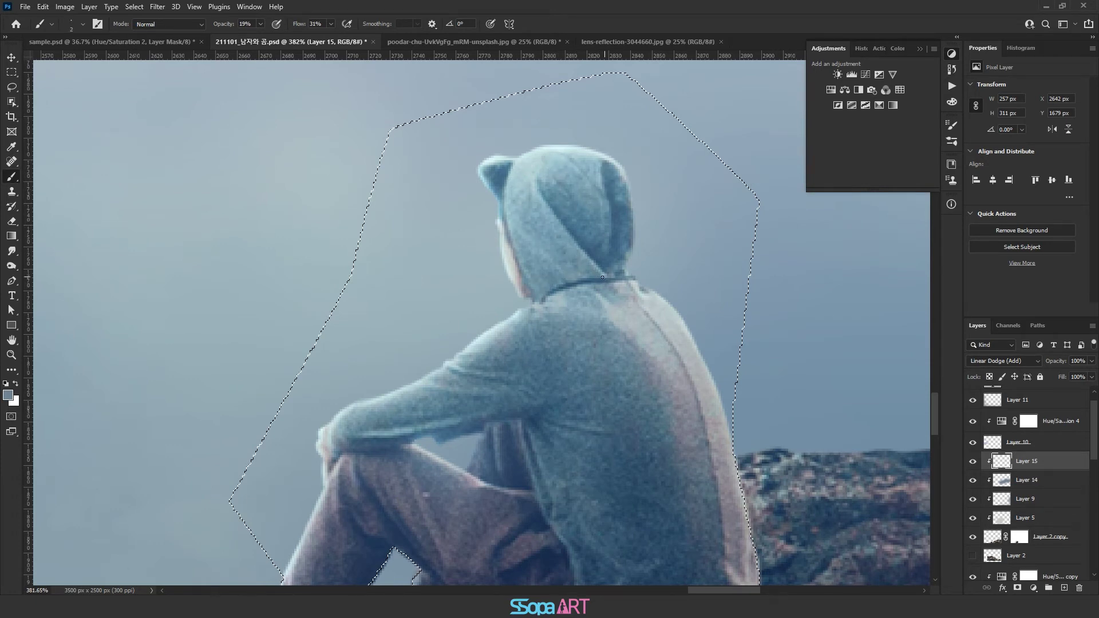
key("bracketright")
key("bracketright")
key("bracketright")
key("bracketright")
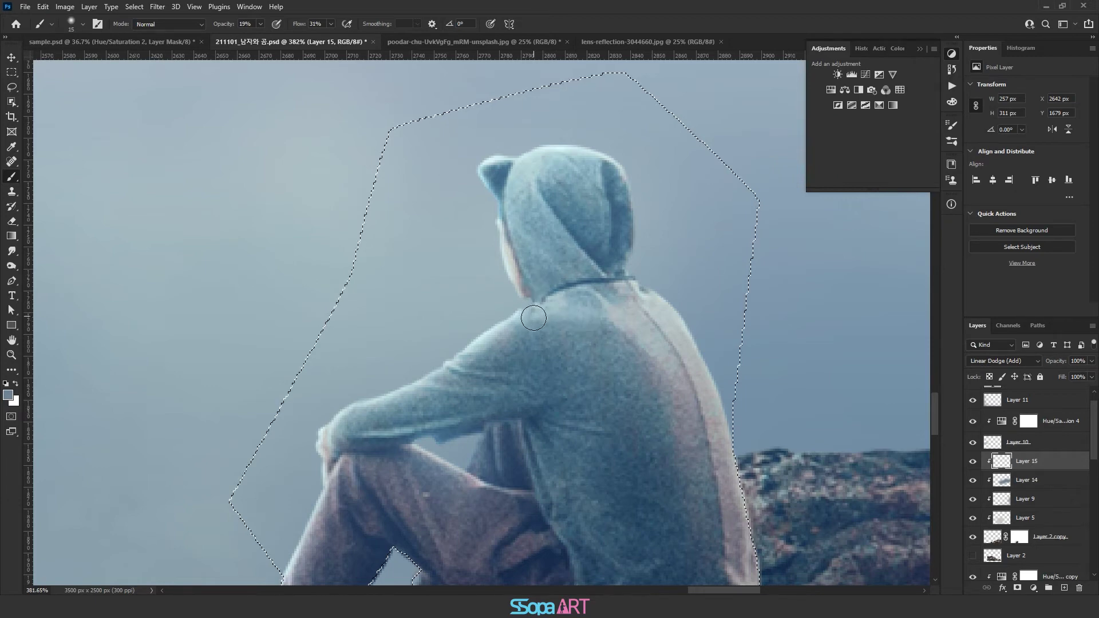
left_click_drag(610, 501, 592, 255)
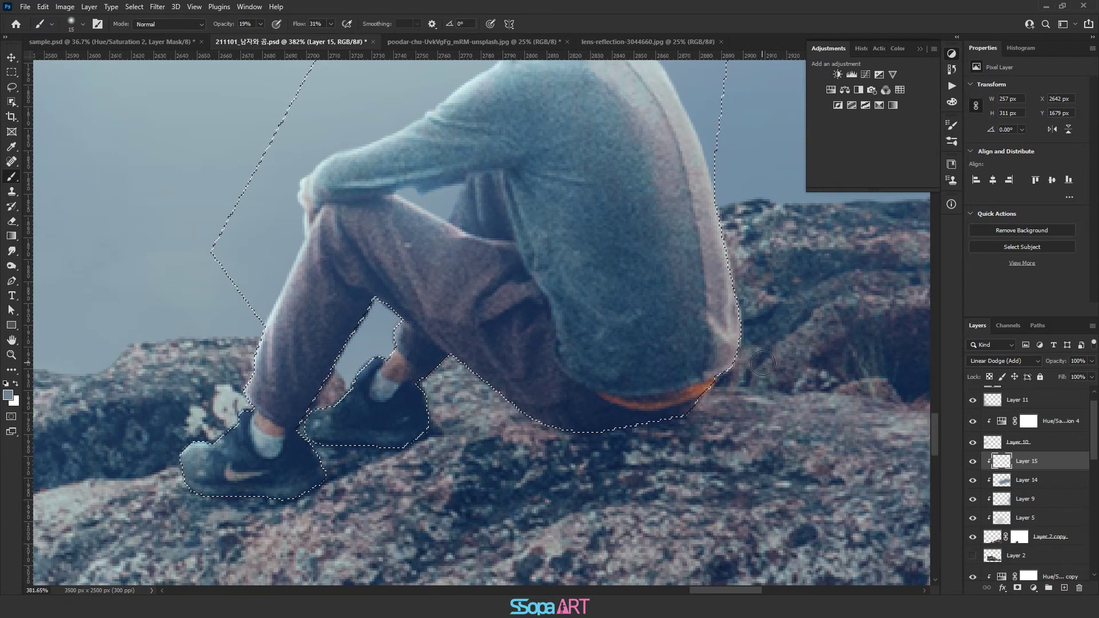
key("bracketleft")
key("bracketleft")
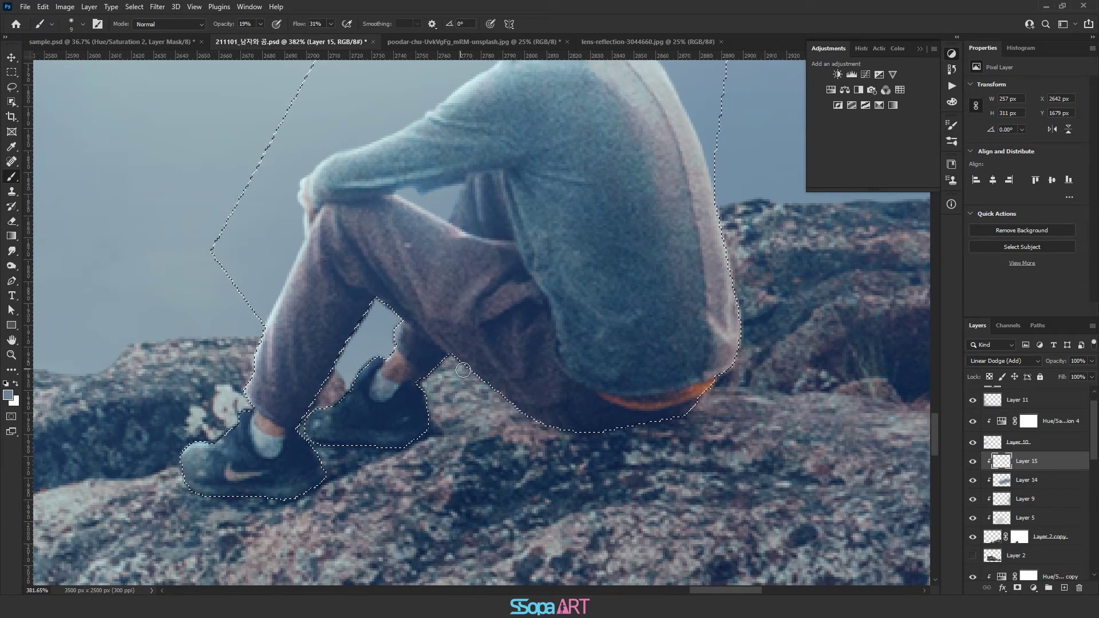
left_click_drag(617, 400, 755, 325)
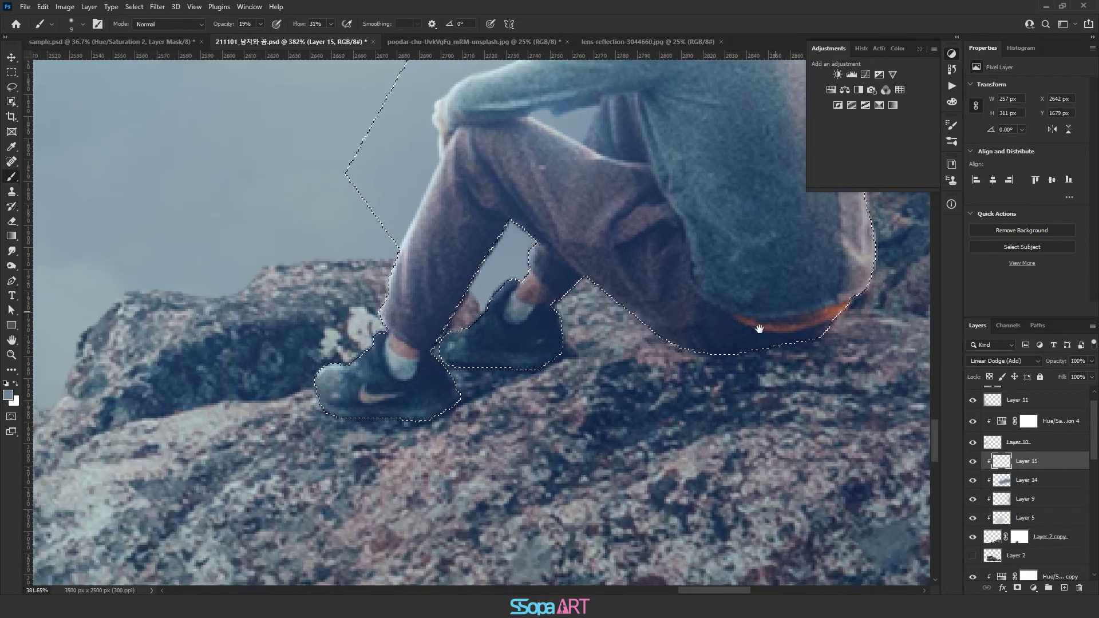
key("bracketleft")
key("bracketleft")
key("bracketleft")
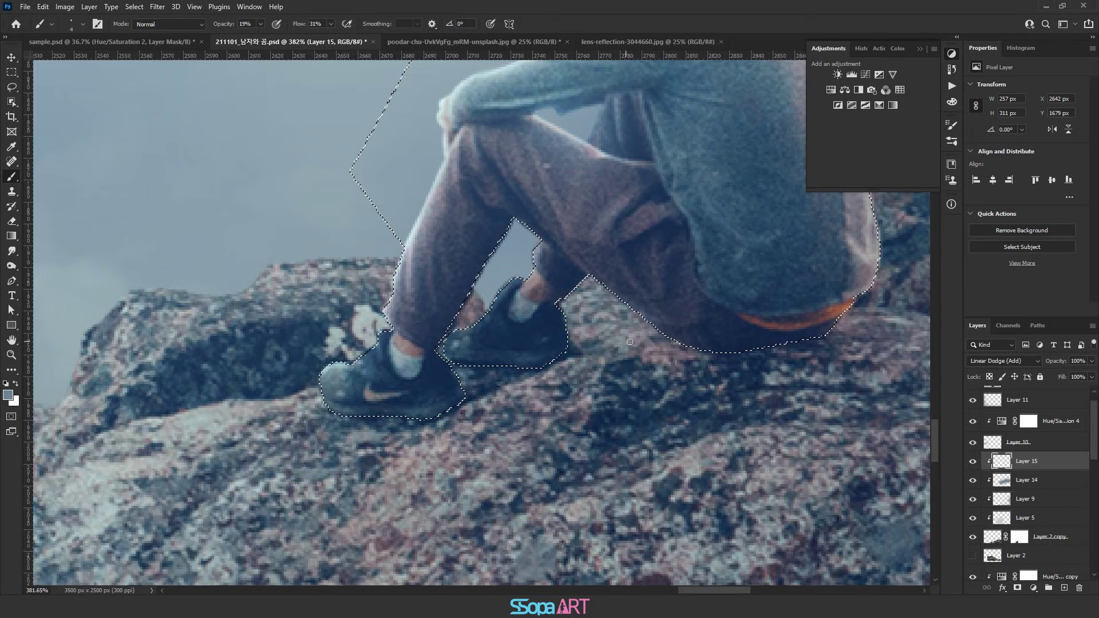
scroll(630, 342, "down", 5)
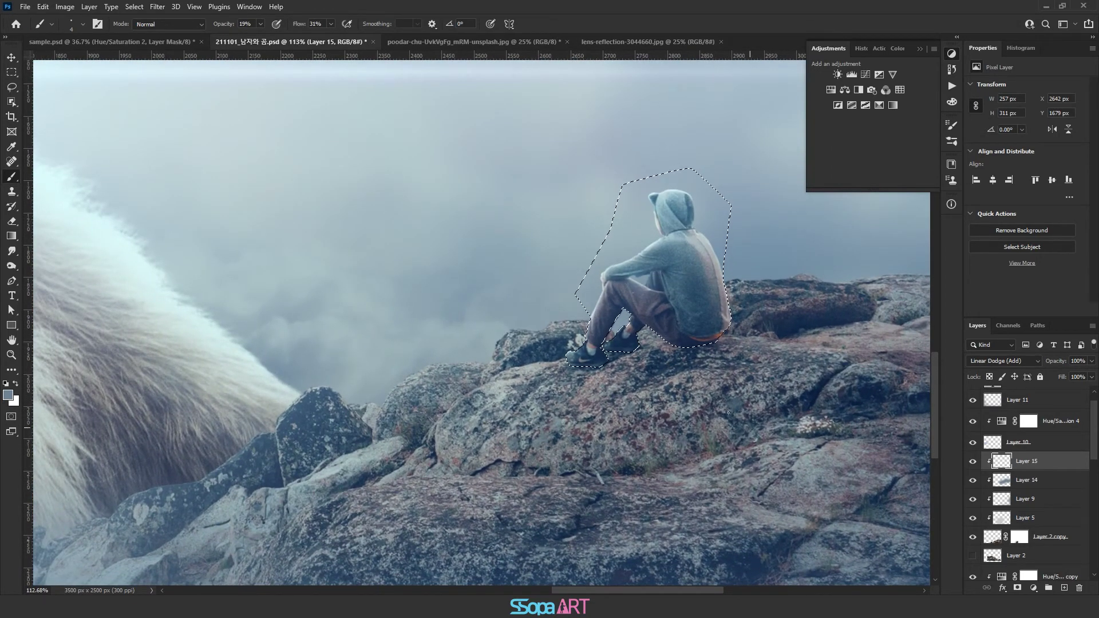
Invert the selection and add Layer 16 in Linear Dodge (Add), brush opacity and flow 100%.
left_click(136, 10)
left_click(146, 46)
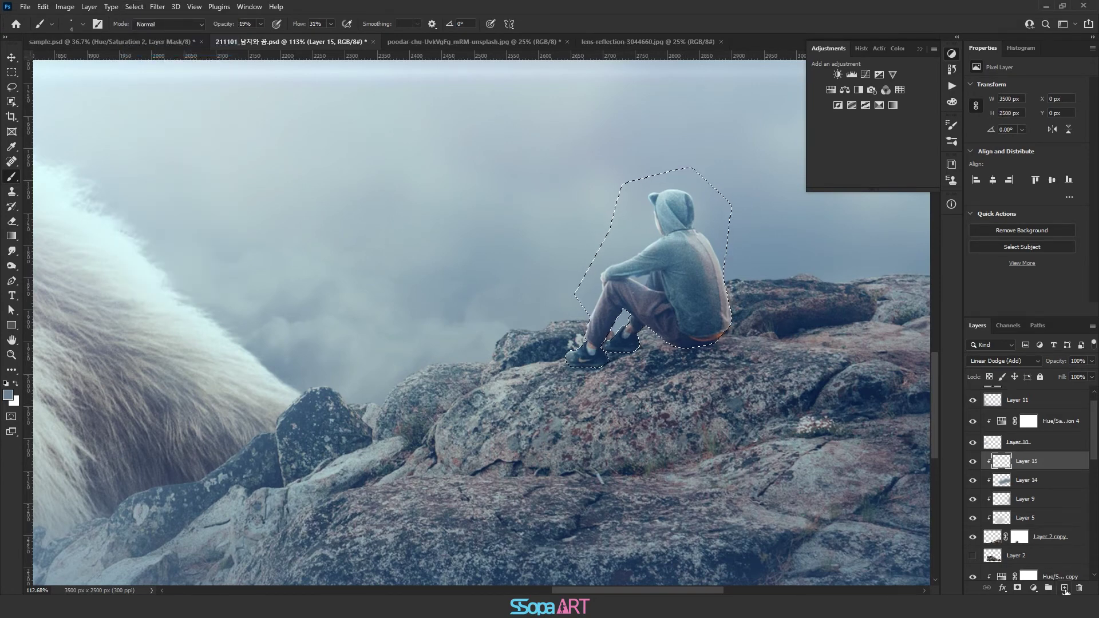
left_click(1064, 588)
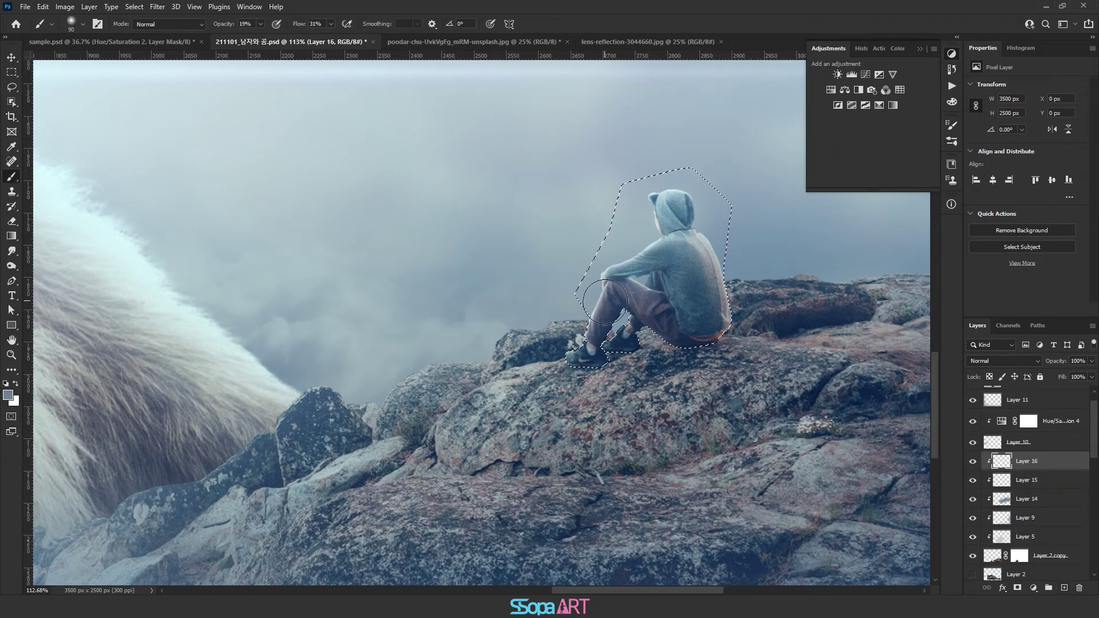
left_click_drag(331, 24, 335, 25)
left_click_drag(260, 24, 395, 46)
key("bracketright")
key("bracketright")
key("bracketright")
key("bracketright")
key("bracketright")
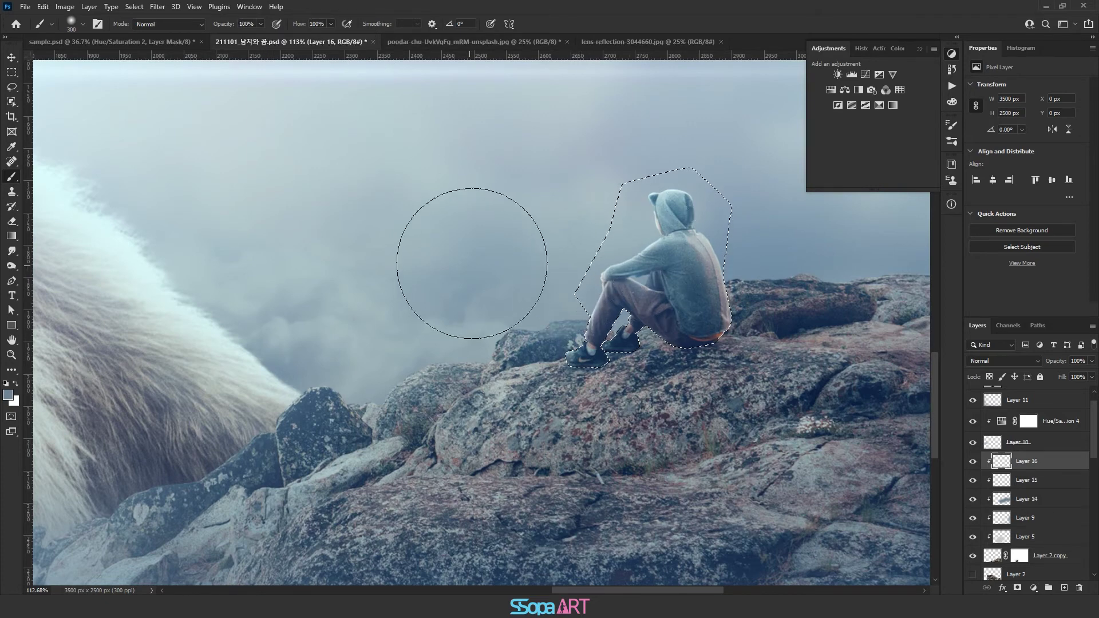
left_click(1038, 361)
left_click(996, 425)
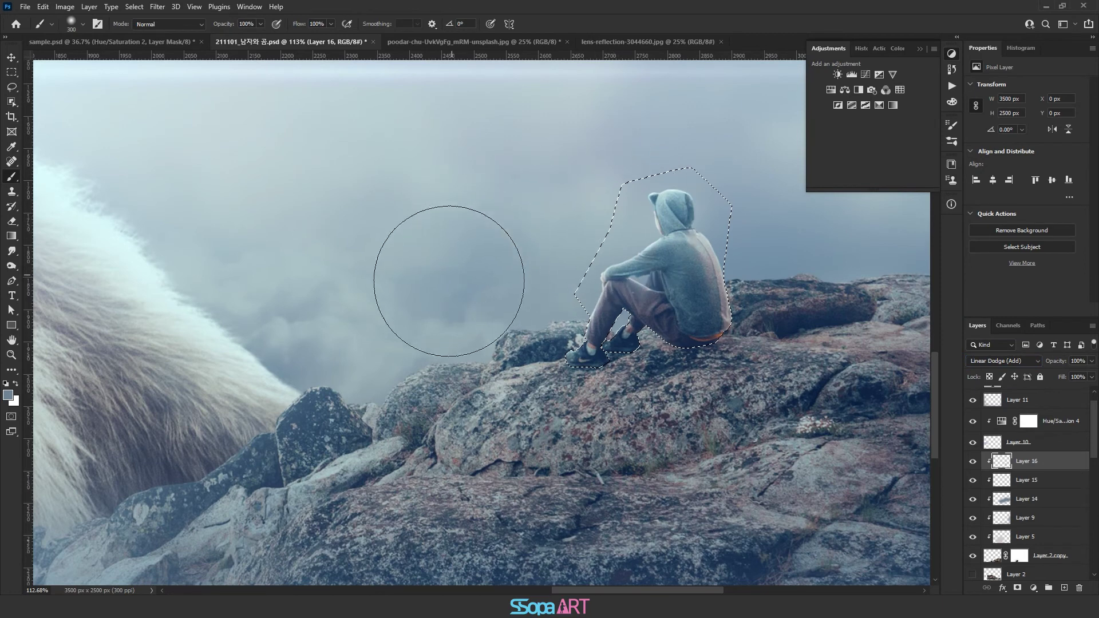
Brighten the hazy rocks right of the man with a 600 px soft brush.
scroll(652, 312, "down", 5)
key("bracketright")
key("bracketright")
key("bracketright")
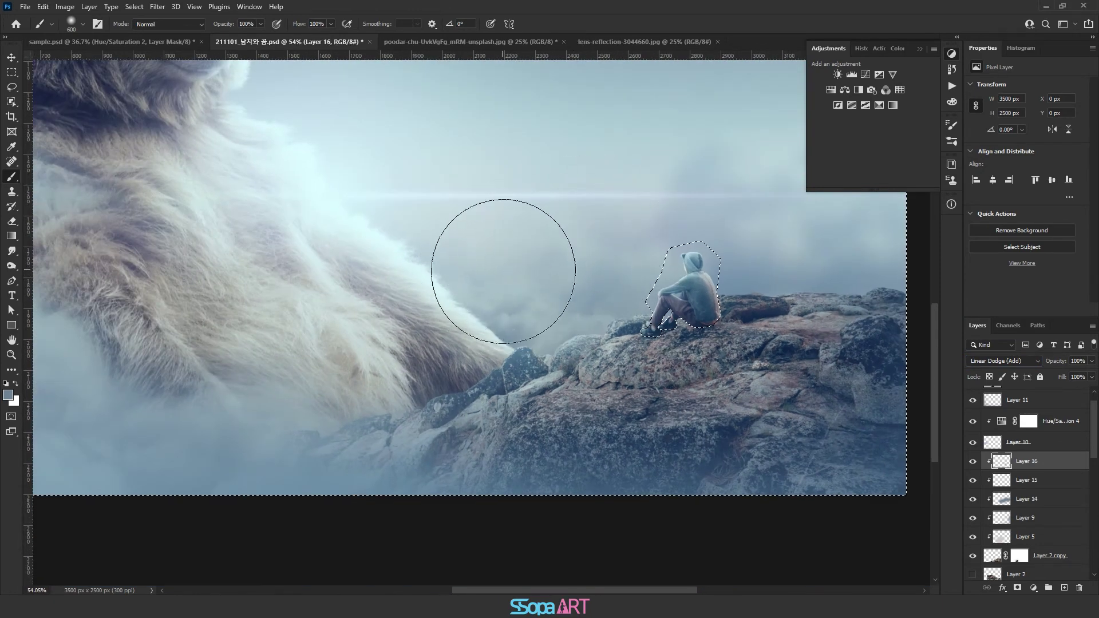
left_click_drag(766, 204, 779, 240)
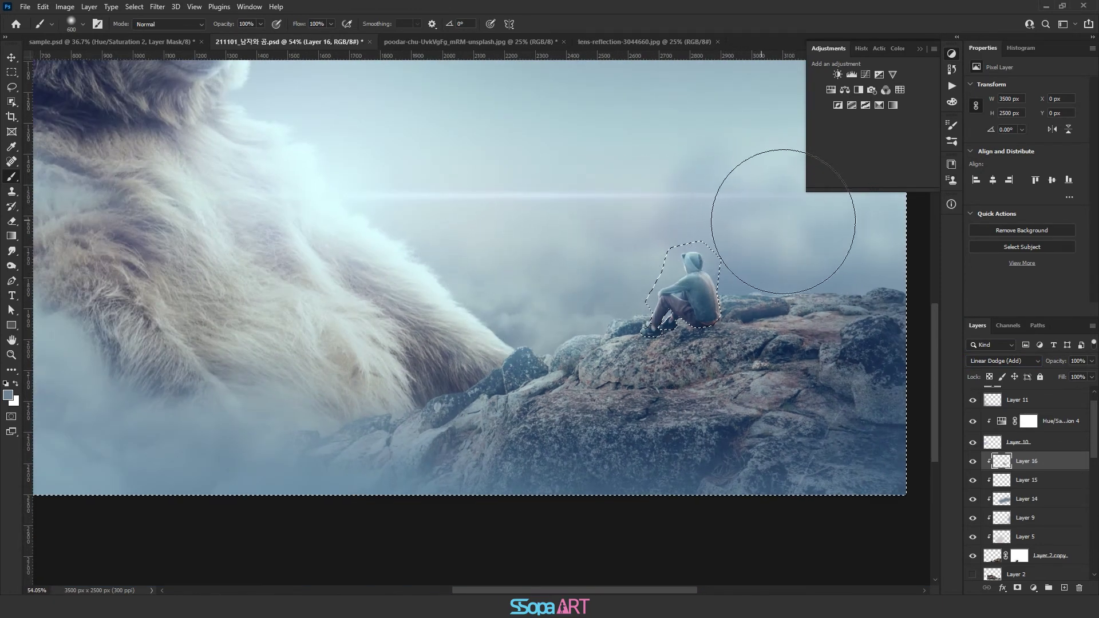
key("bracketleft")
key("bracketleft")
key("bracketleft")
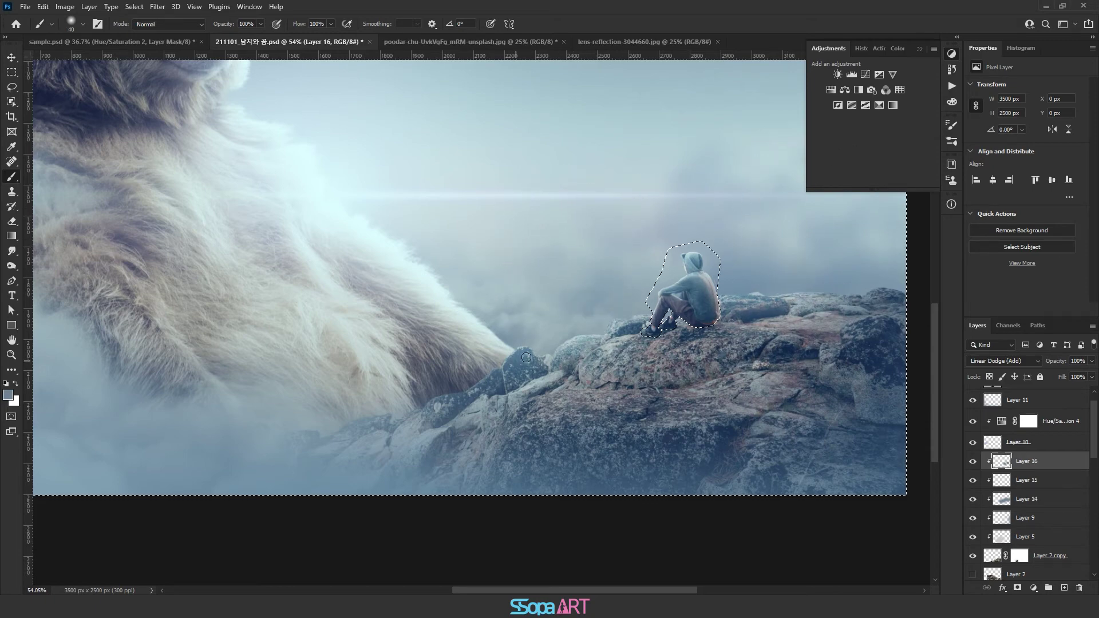
scroll(515, 349, "up", 5)
key("bracketleft")
key("bracketleft")
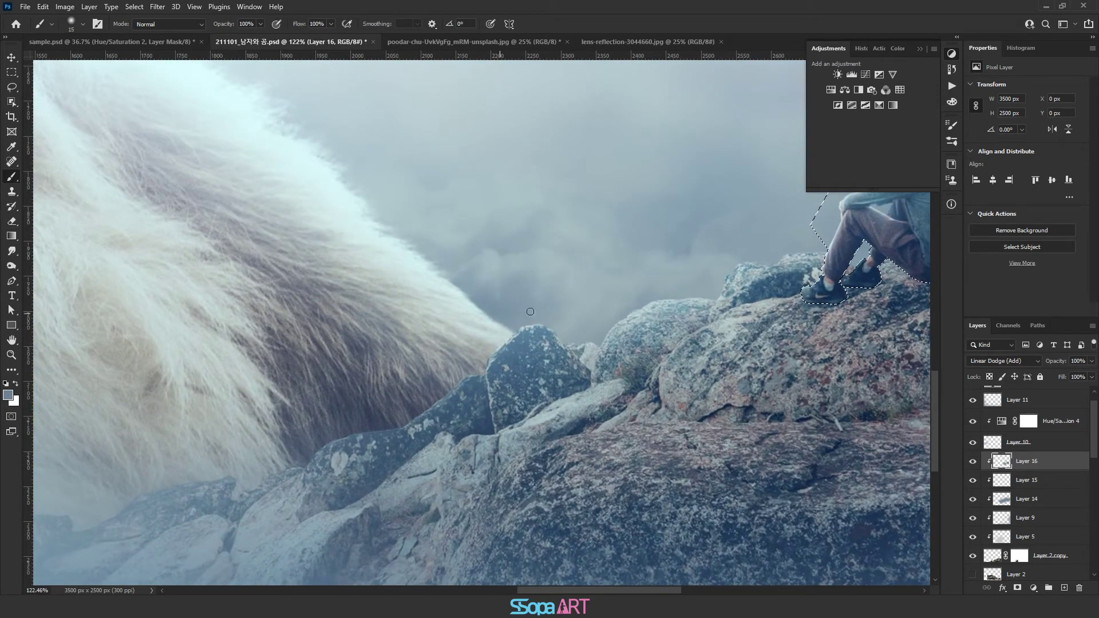
Lighten the rock's top edges near the shoes and the gap between the man's legs.
left_click_drag(523, 319, 548, 319)
key("bracketright")
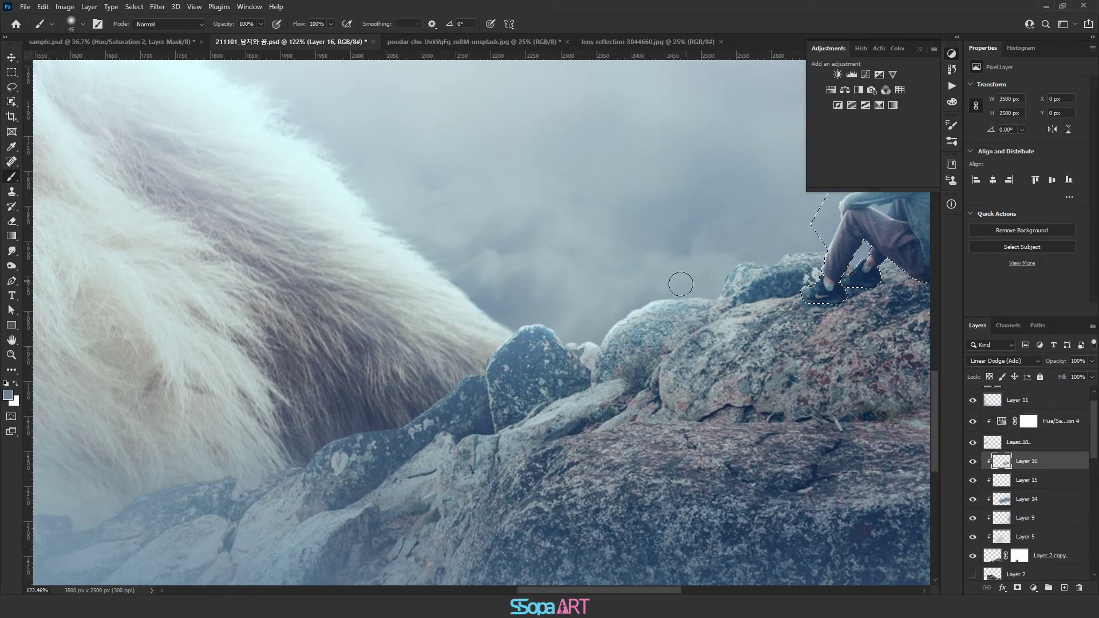
mouse_move(712, 282)
left_mouse_down()
mouse_move(807, 226)
mouse_move(767, 248)
left_mouse_up()
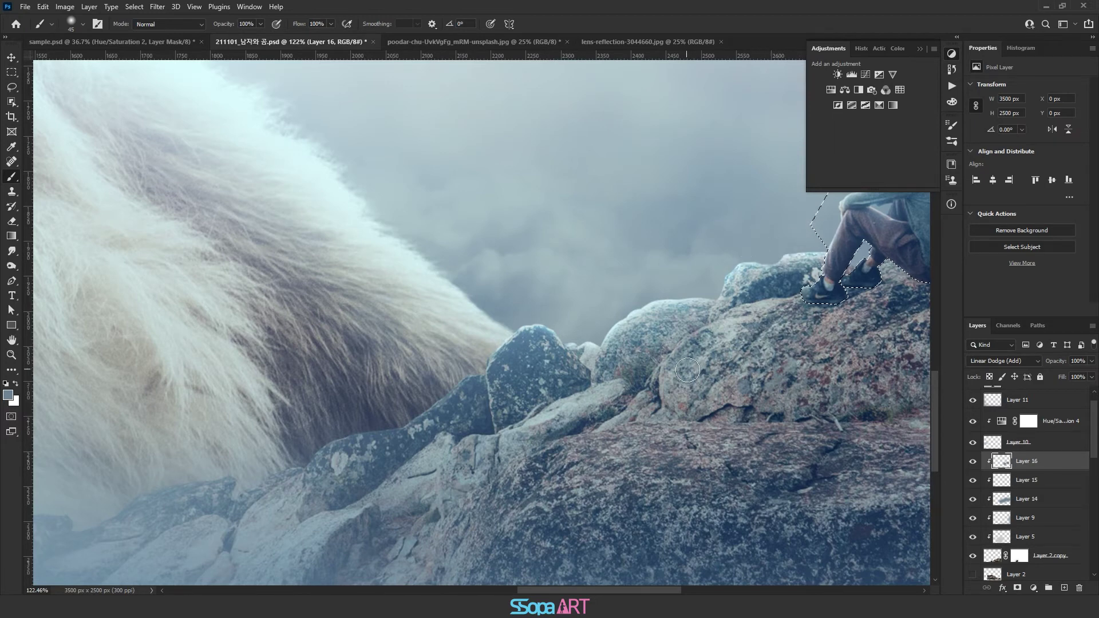
mouse_move(849, 242)
left_mouse_down()
mouse_move(871, 262)
mouse_move(778, 304)
left_mouse_up()
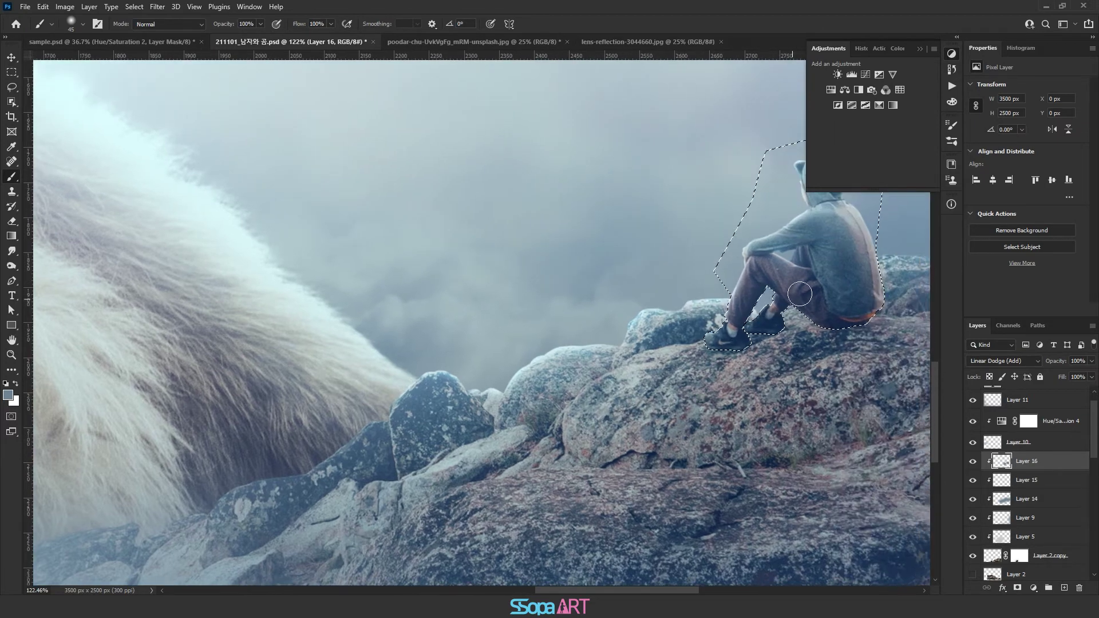
left_click_drag(853, 297, 709, 346)
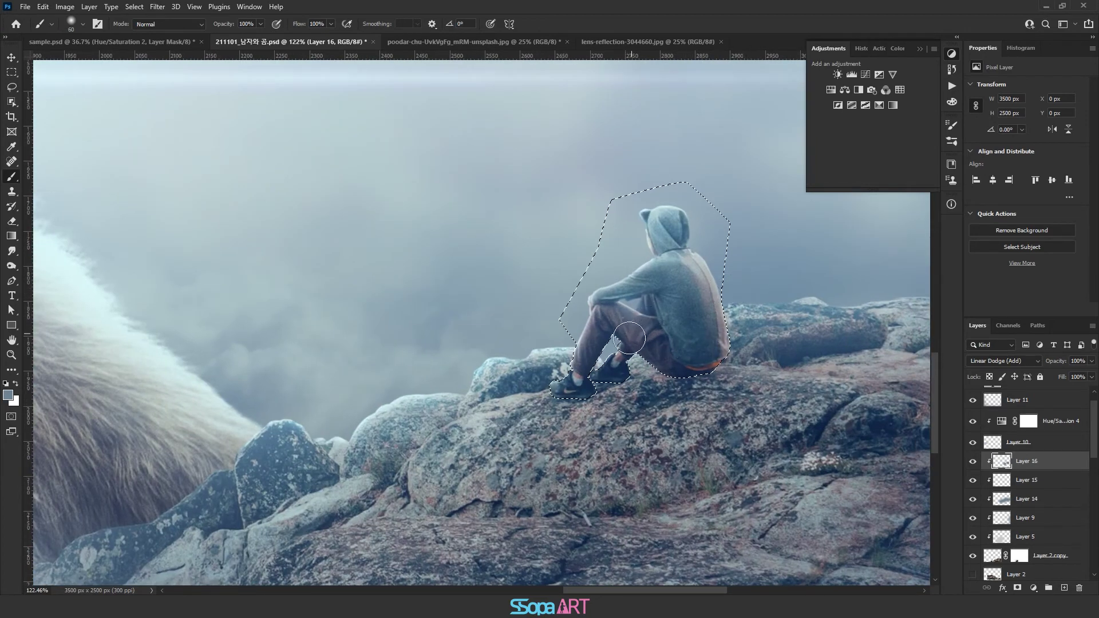
key("bracketright")
key("bracketright")
left_click_drag(819, 278, 673, 306)
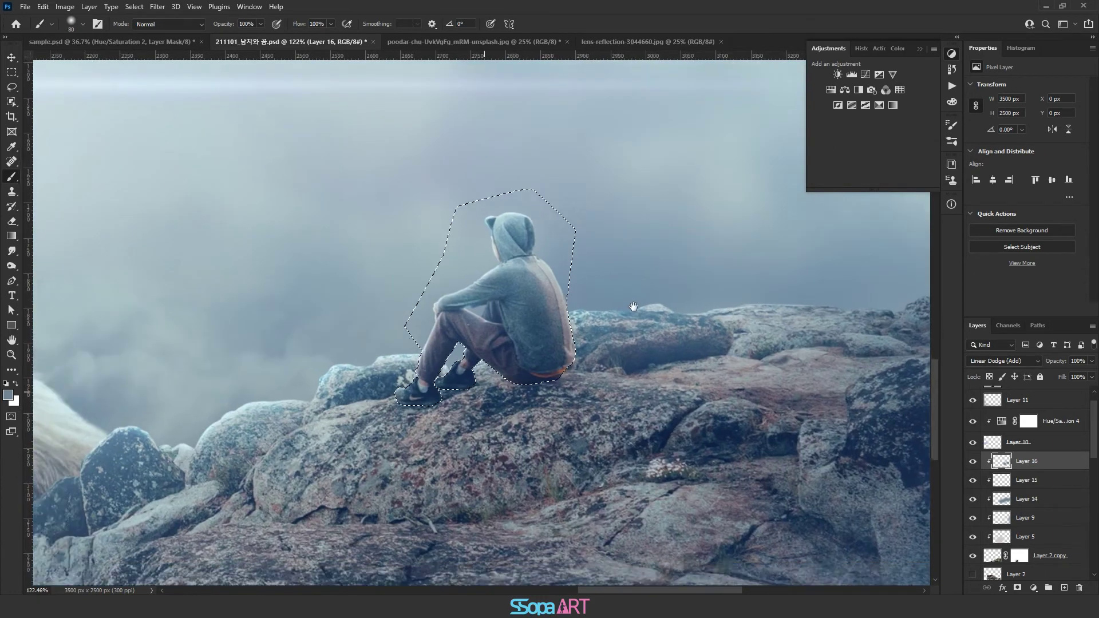
left_click_drag(39, 466, 320, 306)
key("bracketleft")
key("bracketleft")
key("bracketleft")
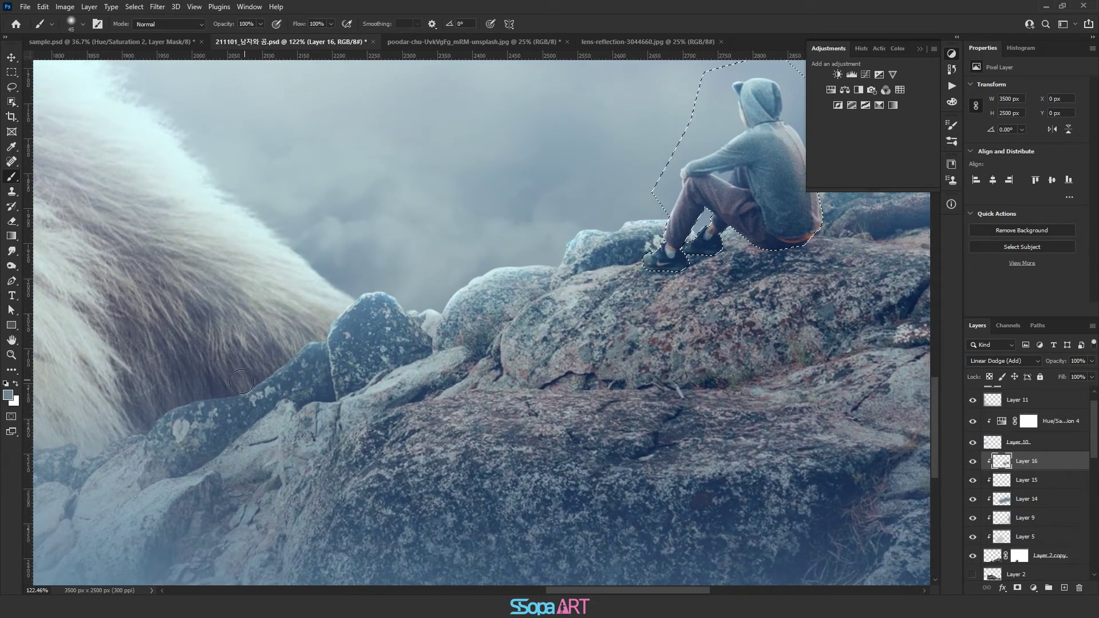
key("bracketleft")
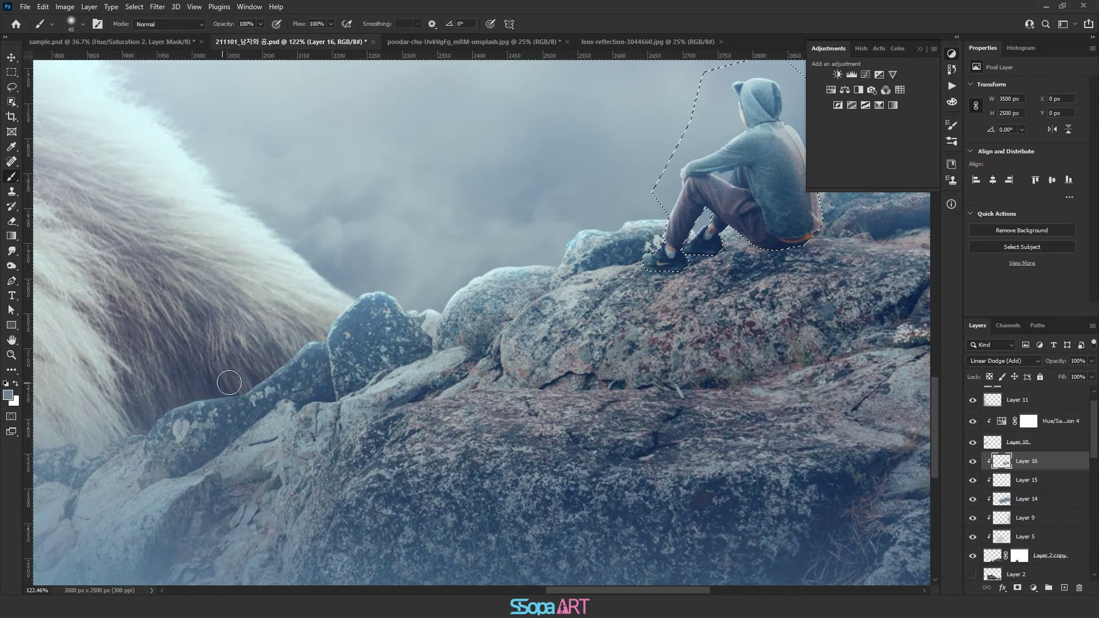
At 19% brush opacity, brighten the rock edge leading up to the shoes.
key("1")
key("9")
key("bracketleft")
key("bracketleft")
key("bracketleft")
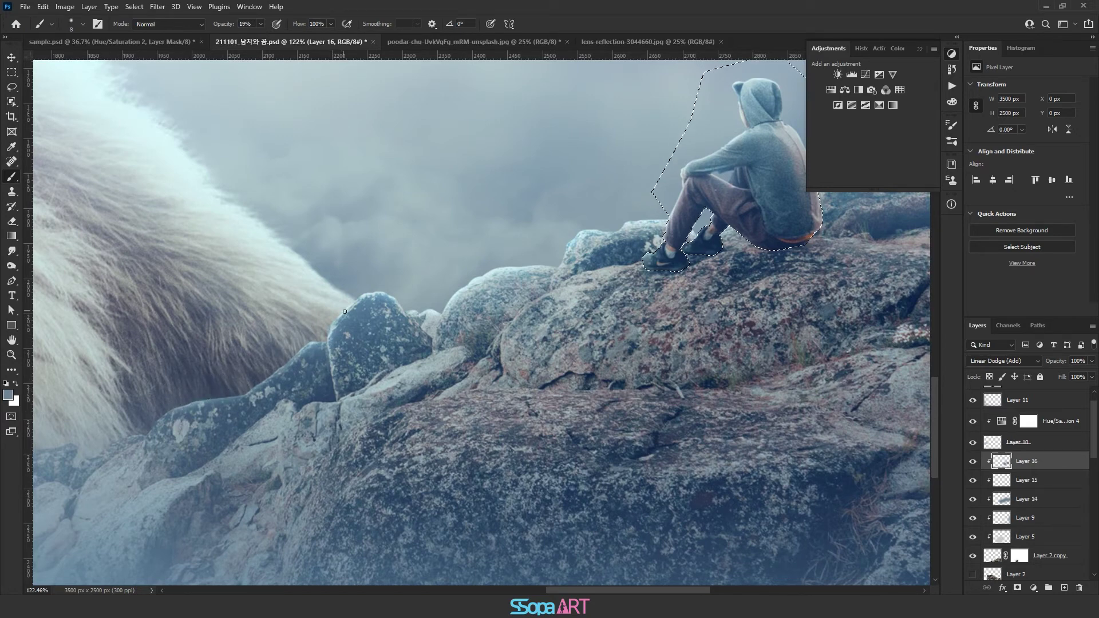
key("bracketleft")
mouse_move(446, 352)
left_mouse_down()
mouse_move(475, 349)
mouse_move(641, 263)
left_mouse_up()
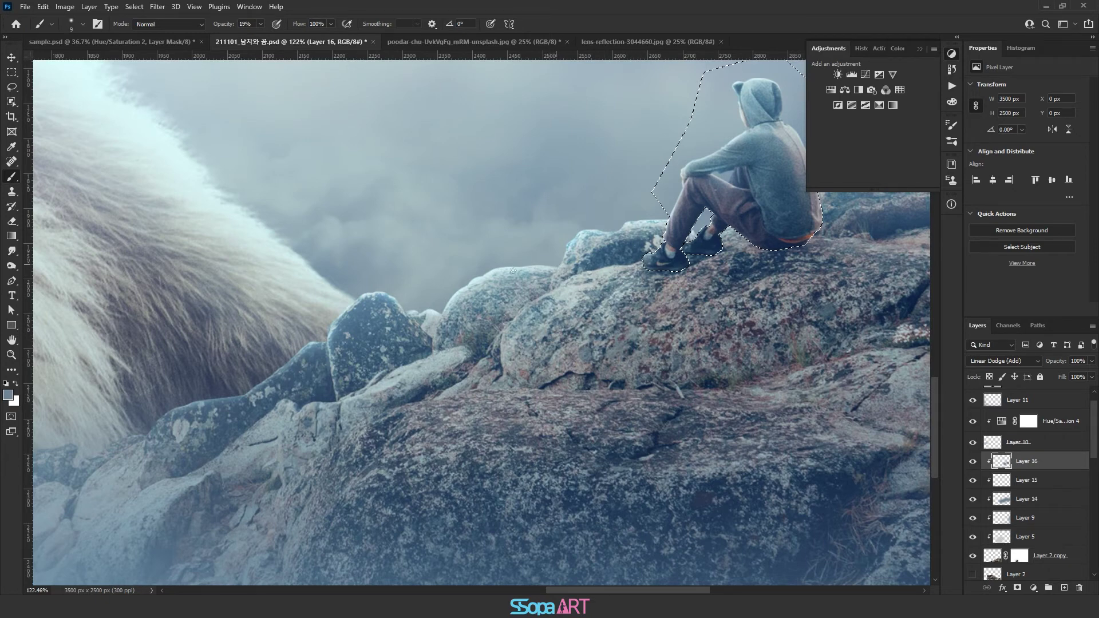
key("bracketright")
key("bracketright")
key("bracketright")
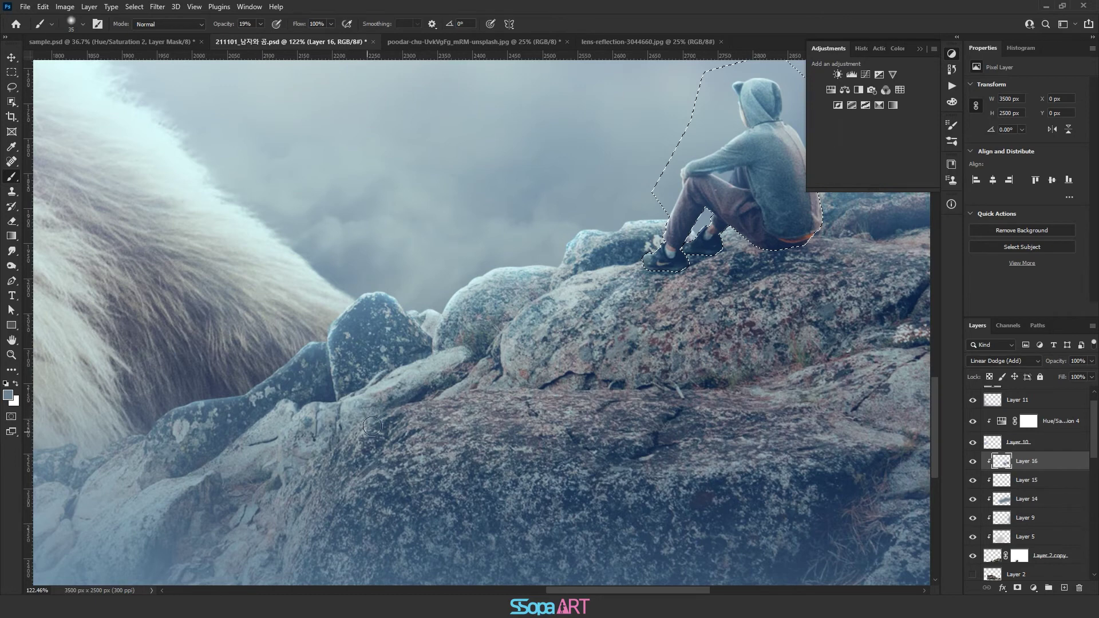
key("bracketright")
key("bracketright")
key("bracketright")
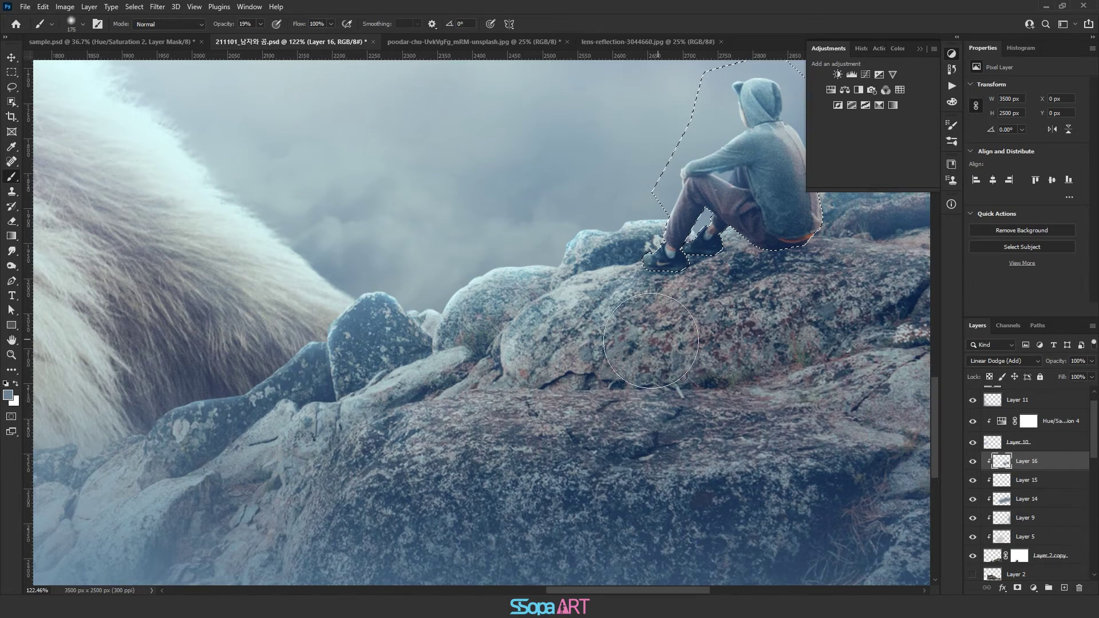
scroll(651, 341, "down", 5)
scroll(621, 396, "up", 5)
key("bracketleft")
key("bracketleft")
key("bracketleft")
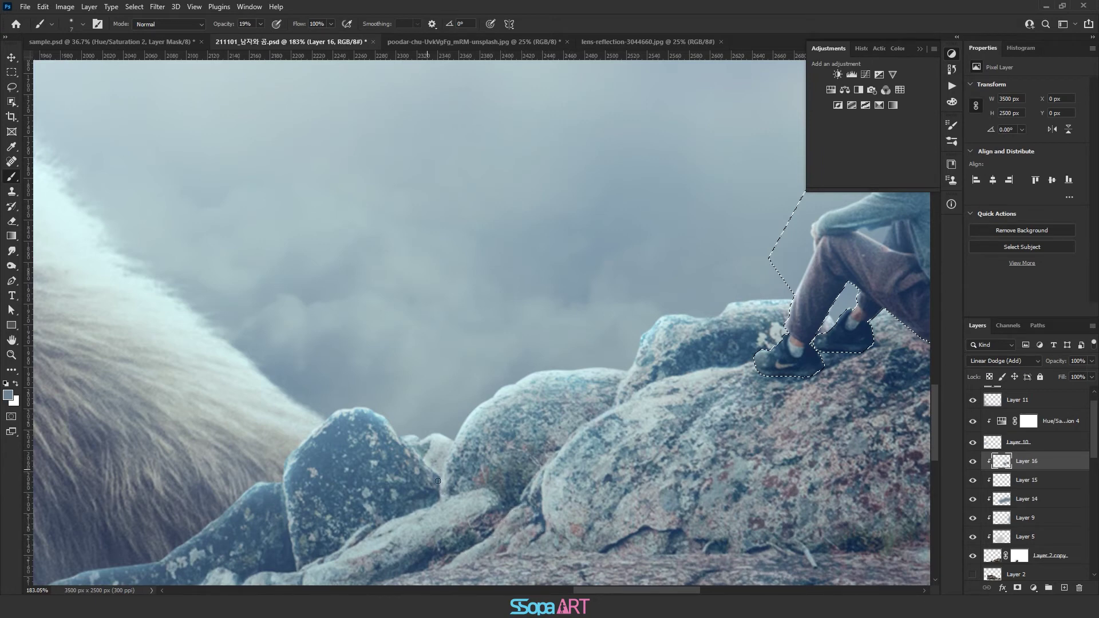
scroll(428, 459, "down", 5)
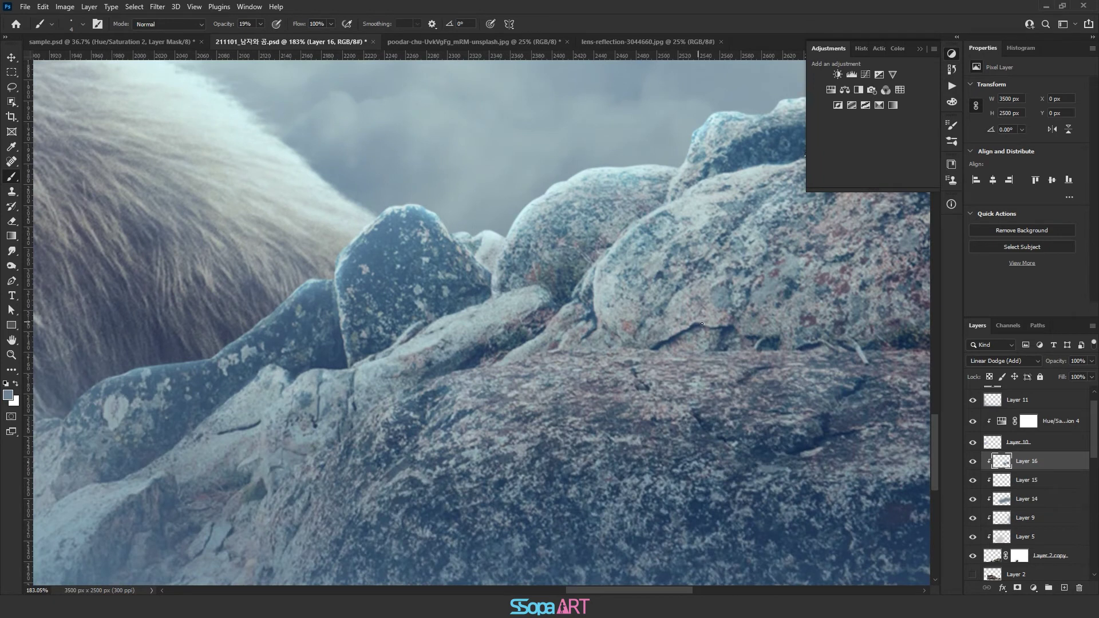
Lighten the dark crack across the rock, then zoom out to view the whole scene.
left_click_drag(694, 319, 613, 347)
mouse_move(772, 321)
left_mouse_down()
mouse_move(727, 326)
mouse_move(801, 324)
left_mouse_up()
mouse_move(658, 352)
left_mouse_down()
mouse_move(571, 352)
mouse_move(401, 389)
mouse_move(318, 484)
left_mouse_up()
left_click_drag(321, 377, 285, 388)
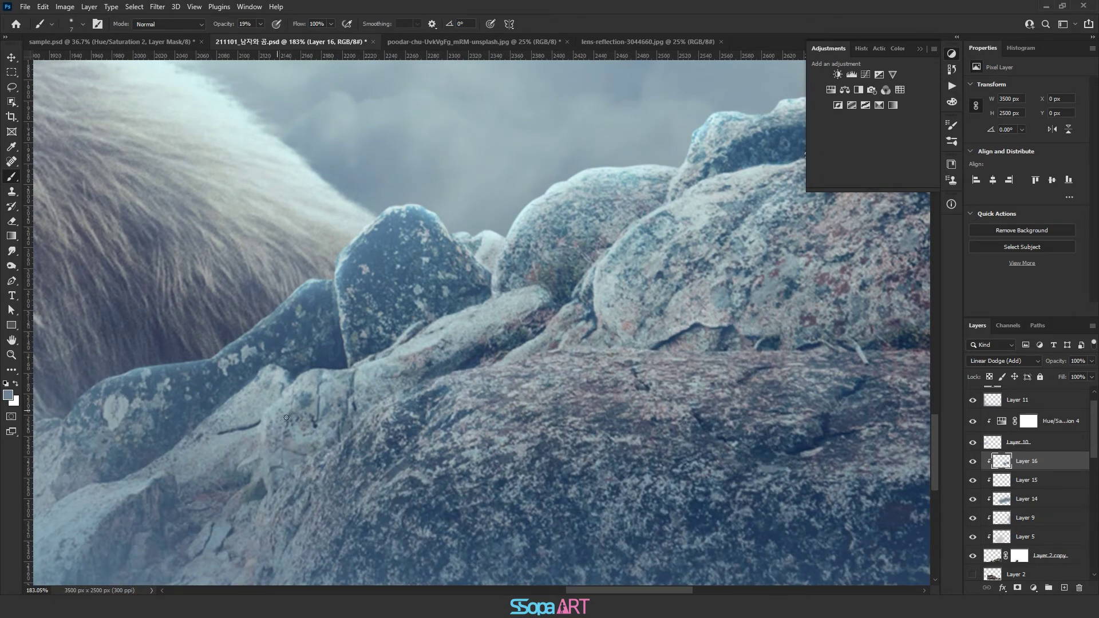
left_click_drag(138, 418, 494, 314)
left_click_drag(228, 304, 275, 326)
scroll(788, 406, "down", 5)
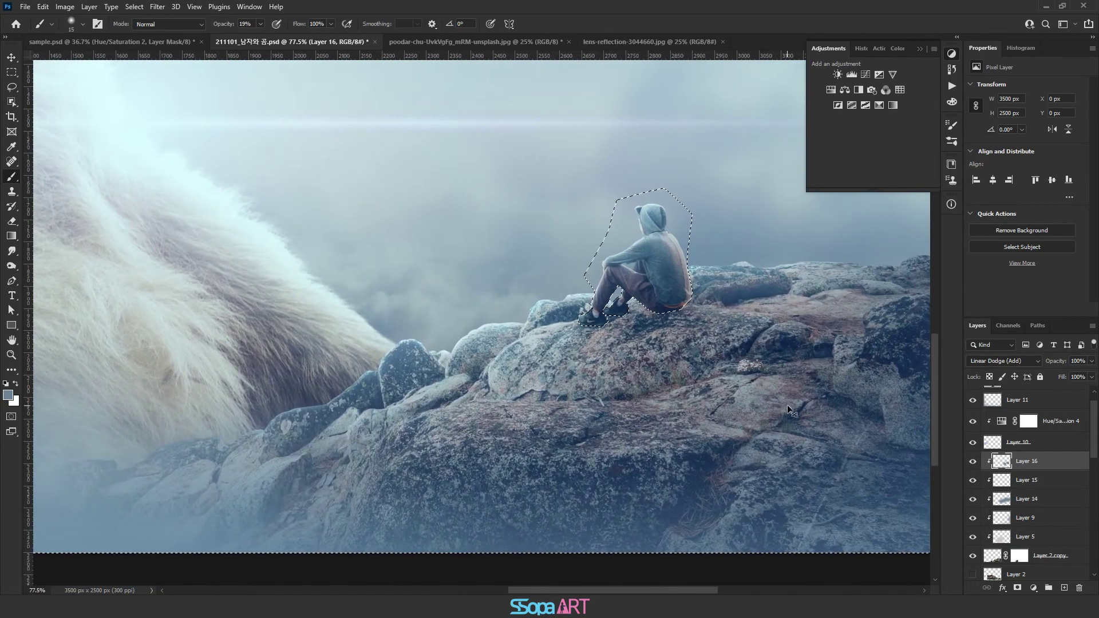
Invert the selection onto the man, add clipped Layer 17, and set the foreground to black.
left_click(135, 8)
left_click(160, 51)
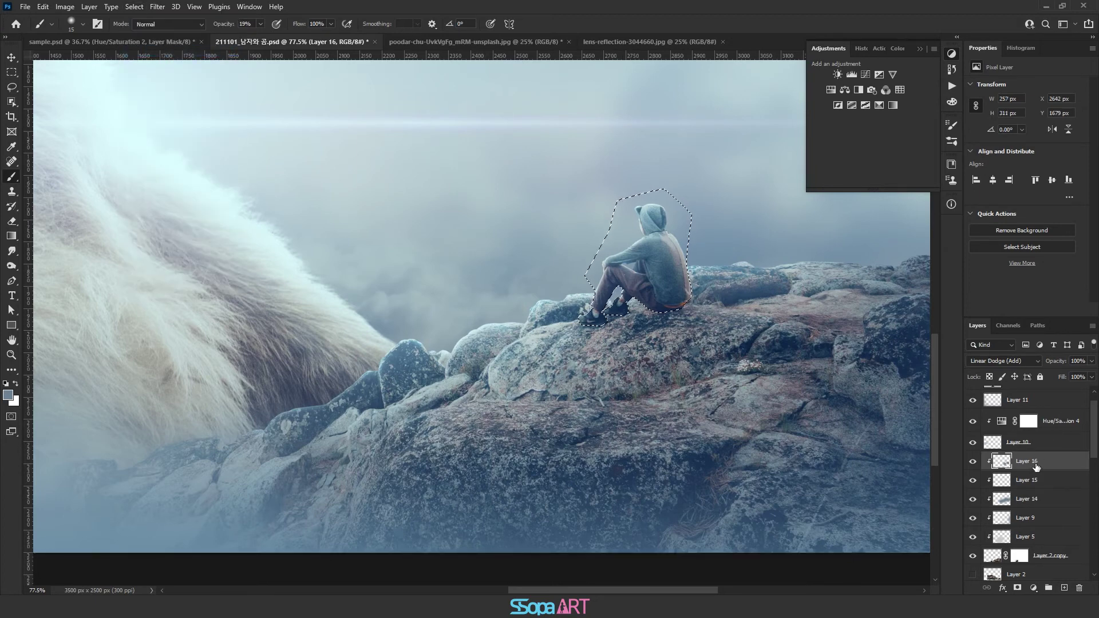
left_click(1064, 588)
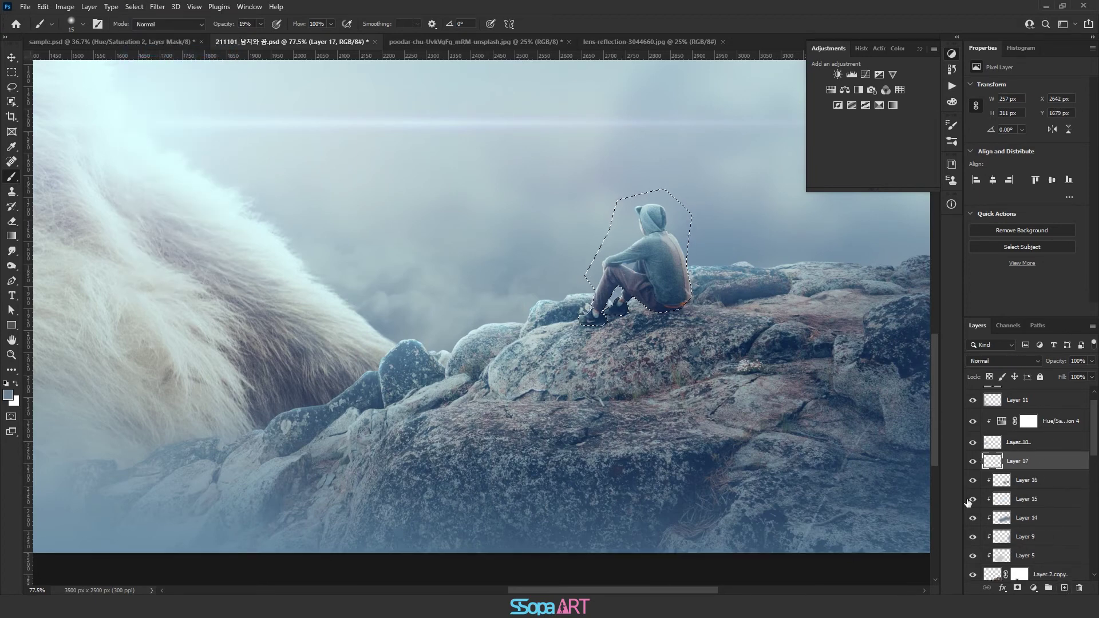
left_click(1048, 469, "alt")
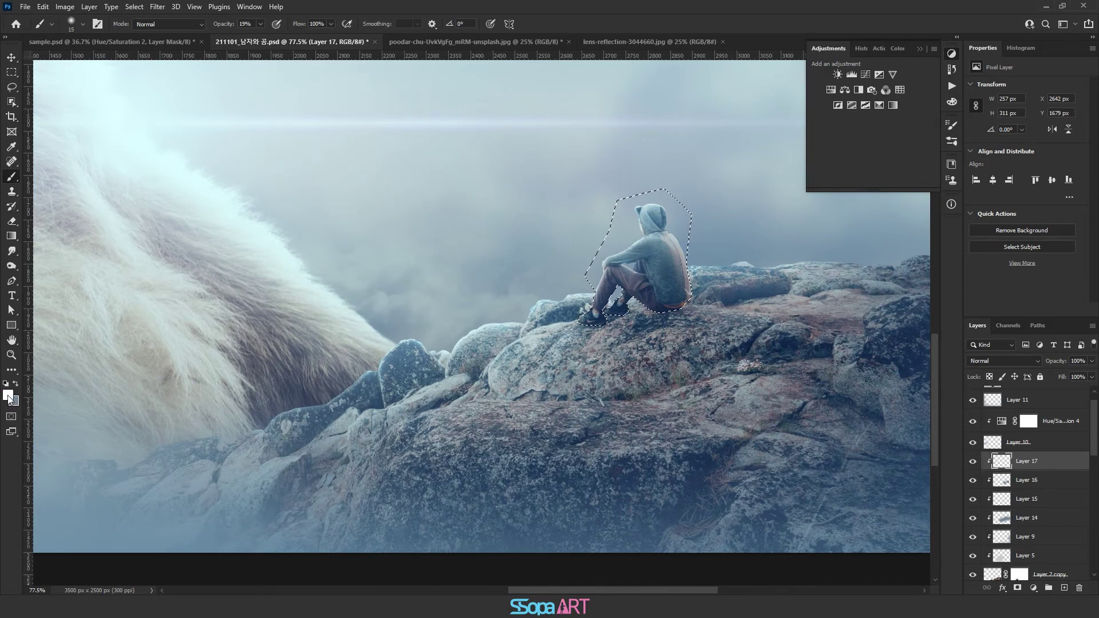
left_click(8, 394)
left_click(716, 512)
left_click(923, 336)
Darken the man's lower back and right side with a 150 px black brush at 64% opacity.
key("bracketright")
key("bracketright")
key("bracketright")
key("bracketright")
key("bracketright")
key("bracketright")
key("bracketright")
key("bracketright")
key("bracketright")
key("bracketright")
key("bracketleft")
key("bracketleft")
key("bracketleft")
left_click_drag(676, 281, 682, 261)
left_click(260, 23)
left_click_drag(259, 37, 284, 37)
left_click_drag(712, 256, 723, 266)
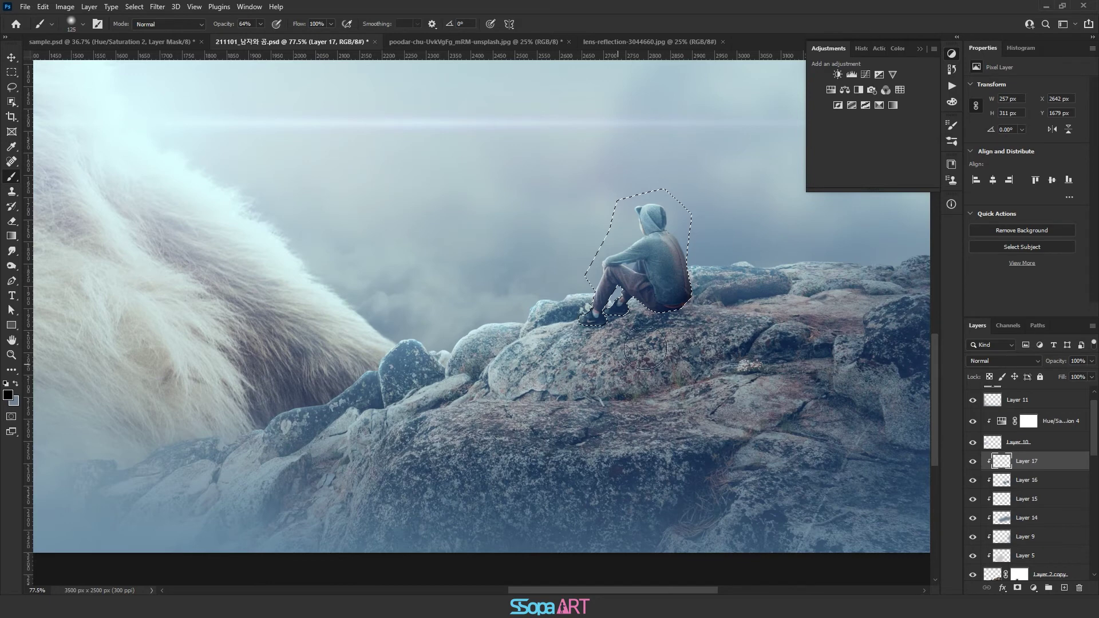
scroll(649, 345, "up", 3)
key("bracketright")
key("bracketright")
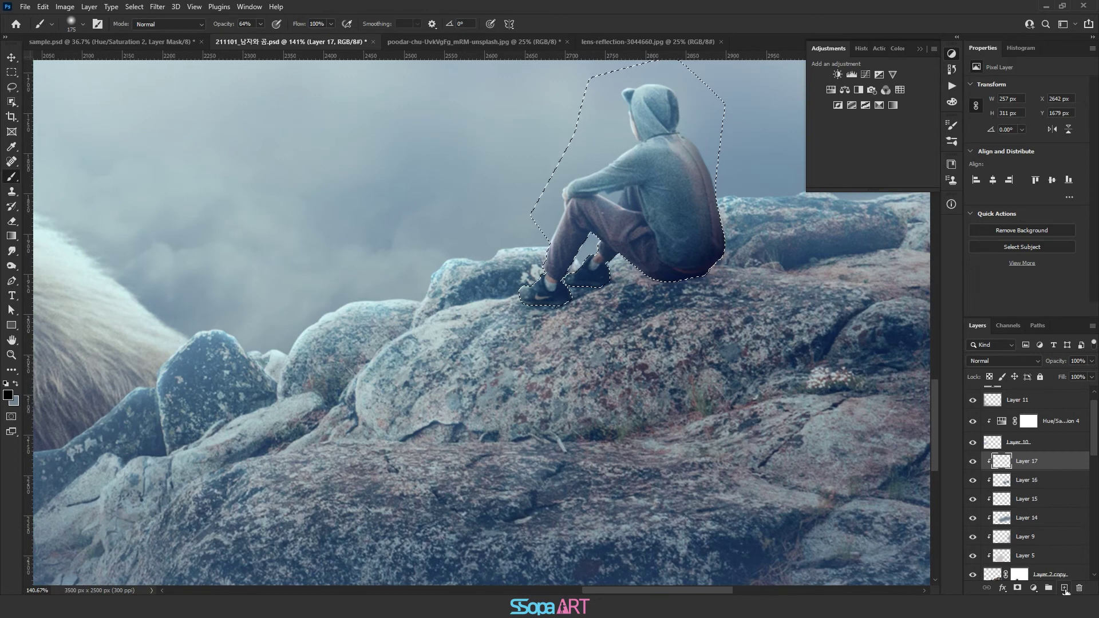
Add another layer clipped to Layer 17 and invert the selection around the figure.
left_click(1065, 587)
key("ctrl+plus")
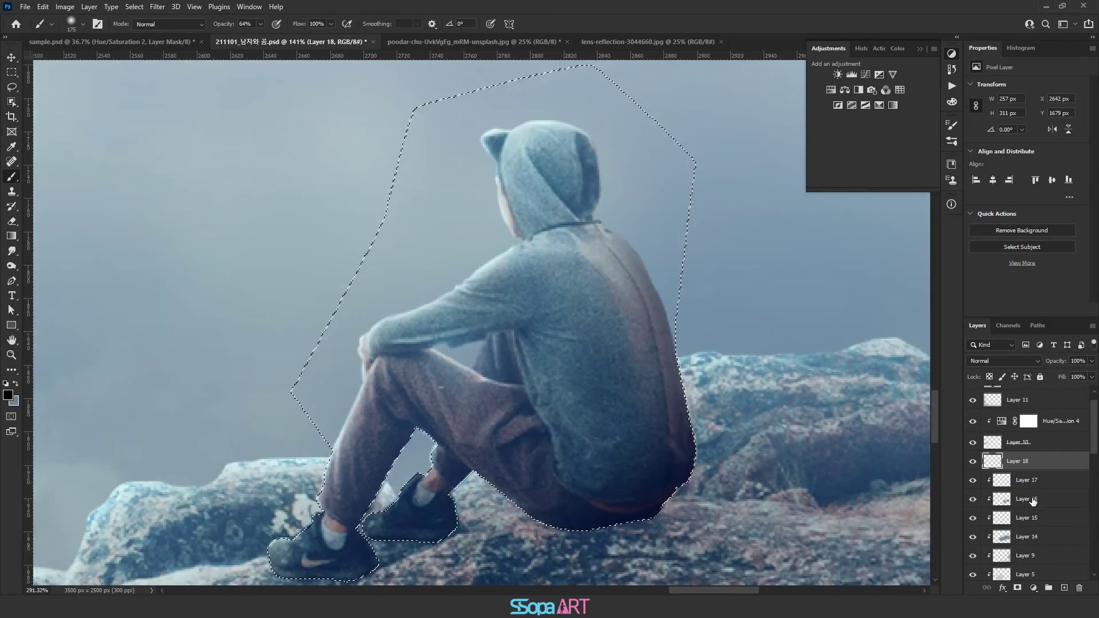
left_click_drag(1045, 481, 1042, 469)
left_click(1042, 468, "alt")
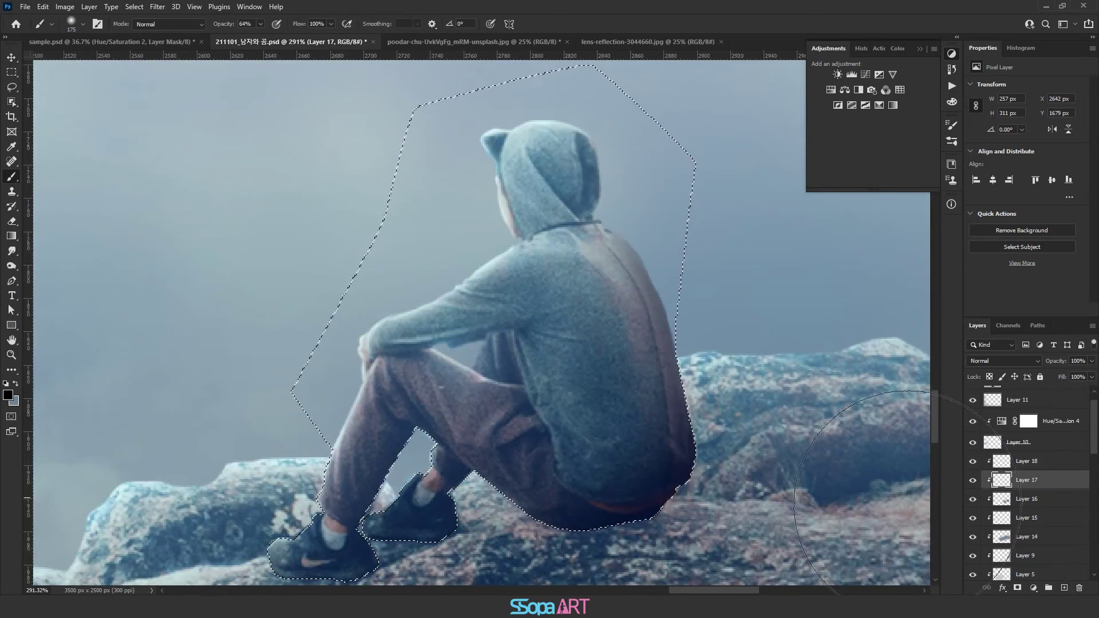
scroll(736, 319, "down", 5)
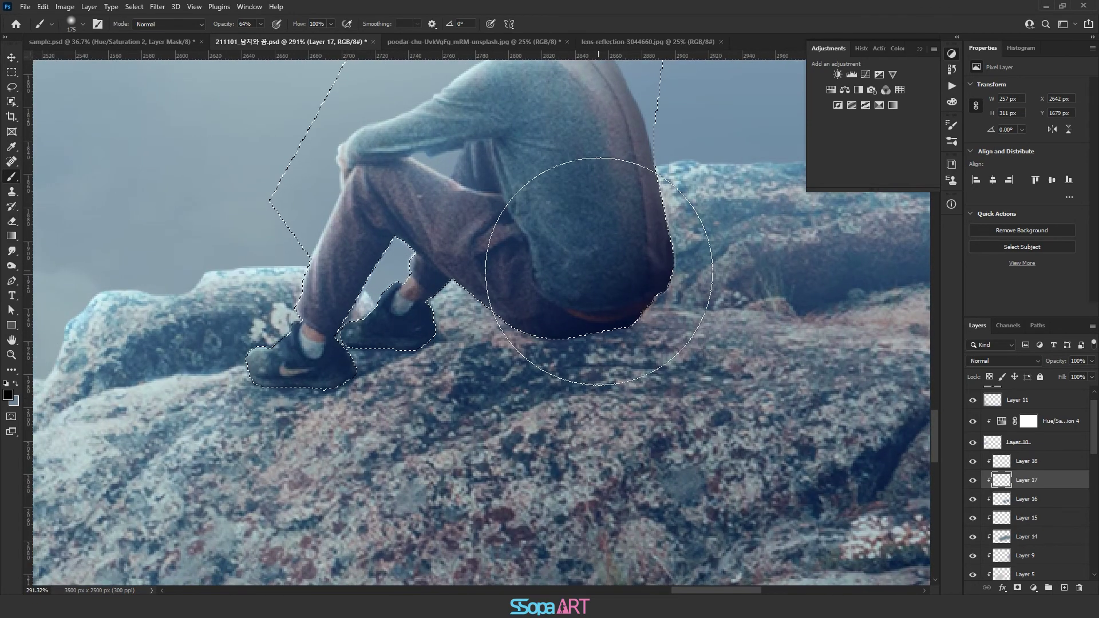
left_click(135, 7)
left_click(155, 51)
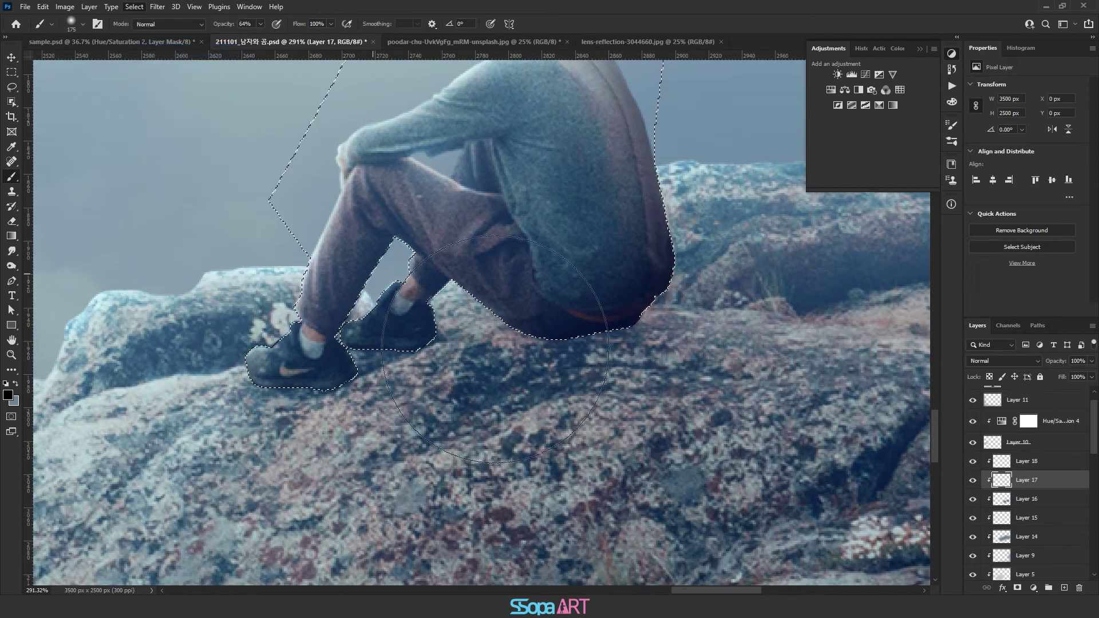
Paint a 36%-opacity dark shadow under the man's seat, extending and widening it rightward.
key("bracketleft")
key("bracketleft")
key("bracketleft")
key("bracketright")
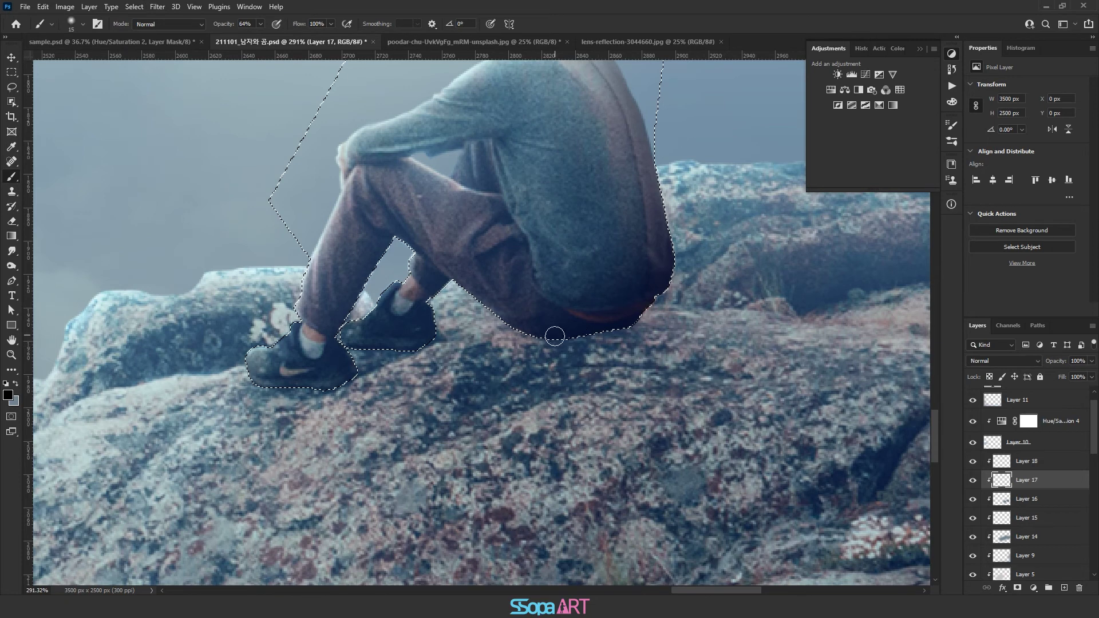
left_click_drag(554, 326, 640, 336)
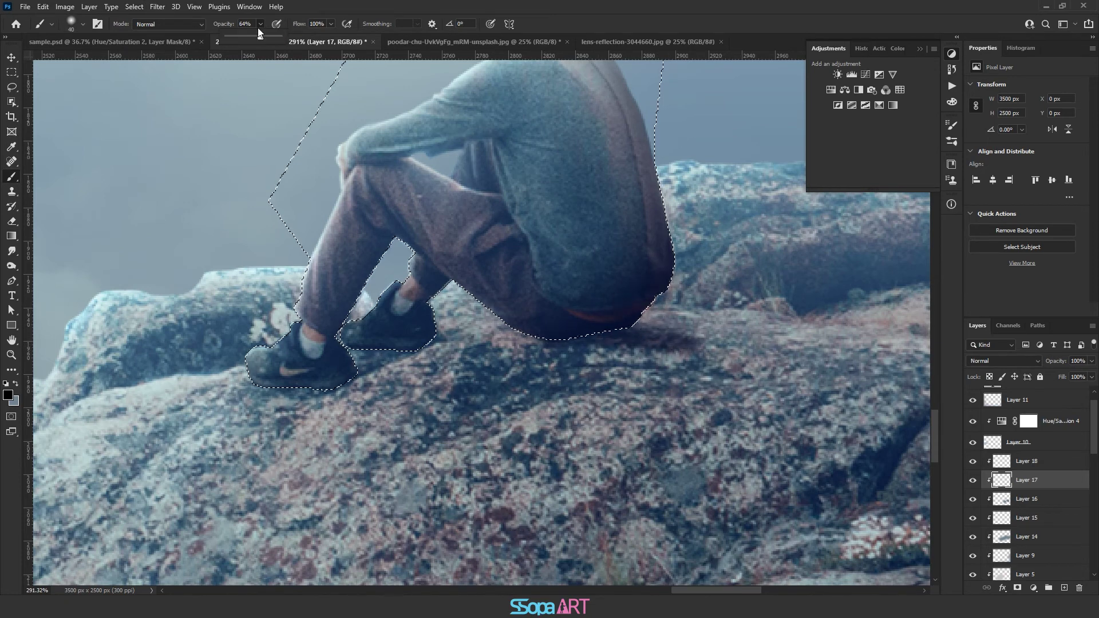
key("3")
key("6")
left_click_drag(595, 329, 784, 344)
left_click_drag(538, 337, 755, 355)
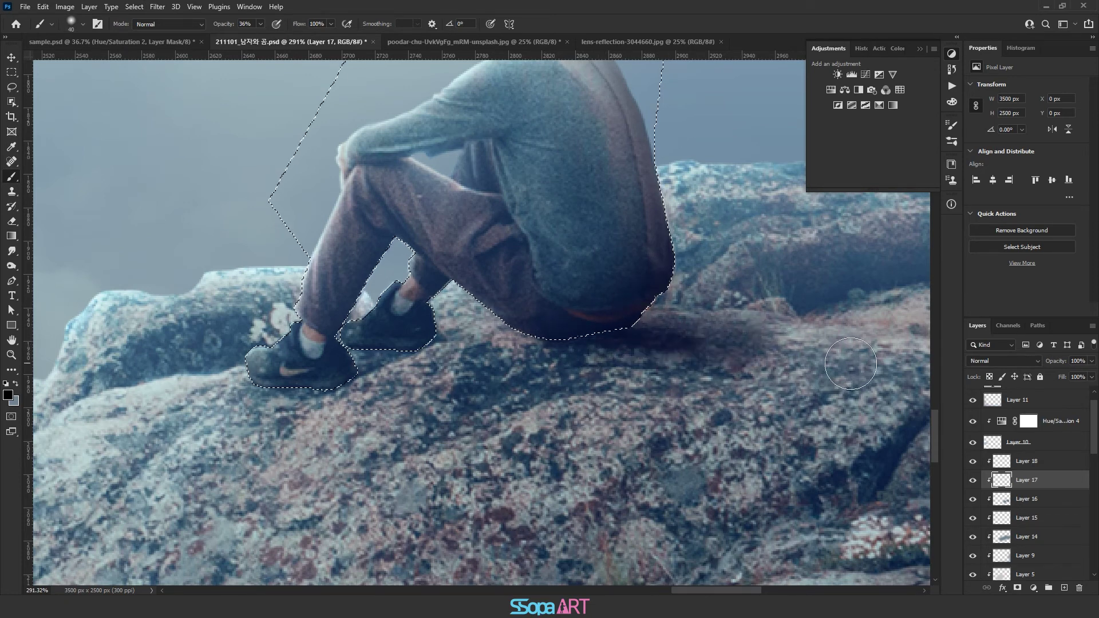
left_click_drag(853, 358, 643, 328)
Darken the shadow under the shoes with smaller 25 px and 20 px brushes.
key("bracketleft")
key("bracketleft")
key("bracketleft")
mouse_move(418, 347)
left_mouse_down()
mouse_move(564, 332)
mouse_move(451, 350)
left_mouse_up()
key("bracketleft")
mouse_move(328, 382)
left_mouse_down()
mouse_move(490, 363)
mouse_move(530, 341)
mouse_move(300, 389)
mouse_move(481, 344)
mouse_move(847, 366)
left_mouse_up()
key("bracketleft")
key("bracketleft")
key("bracketleft")
scroll(729, 407, "down", 5)
key("bracketright")
key("bracketright")
key("bracketright")
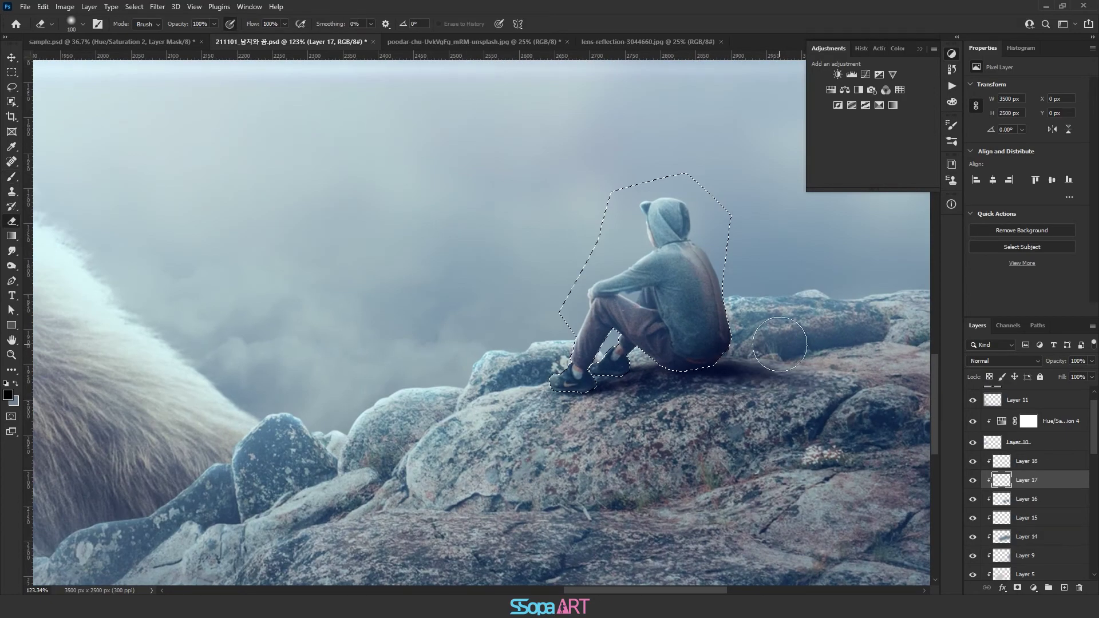
Paint more shadow on the rock right of the man and beneath his feet.
key("b")
key("e")
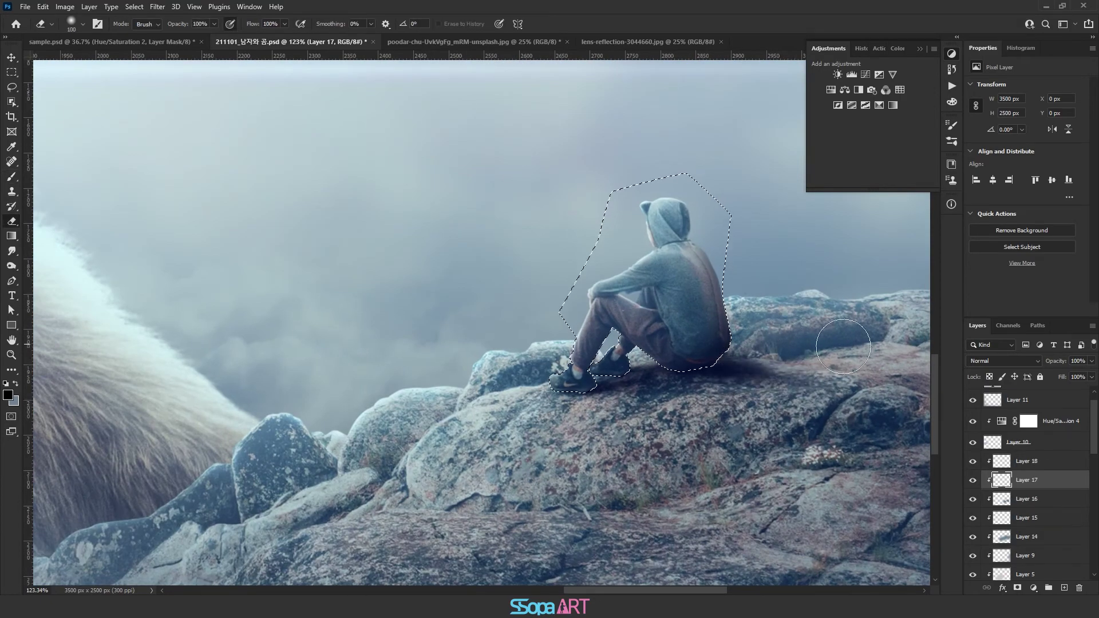
scroll(847, 413, "down", 5)
scroll(882, 448, "up", 8)
scroll(882, 447, "up", 1)
key("b")
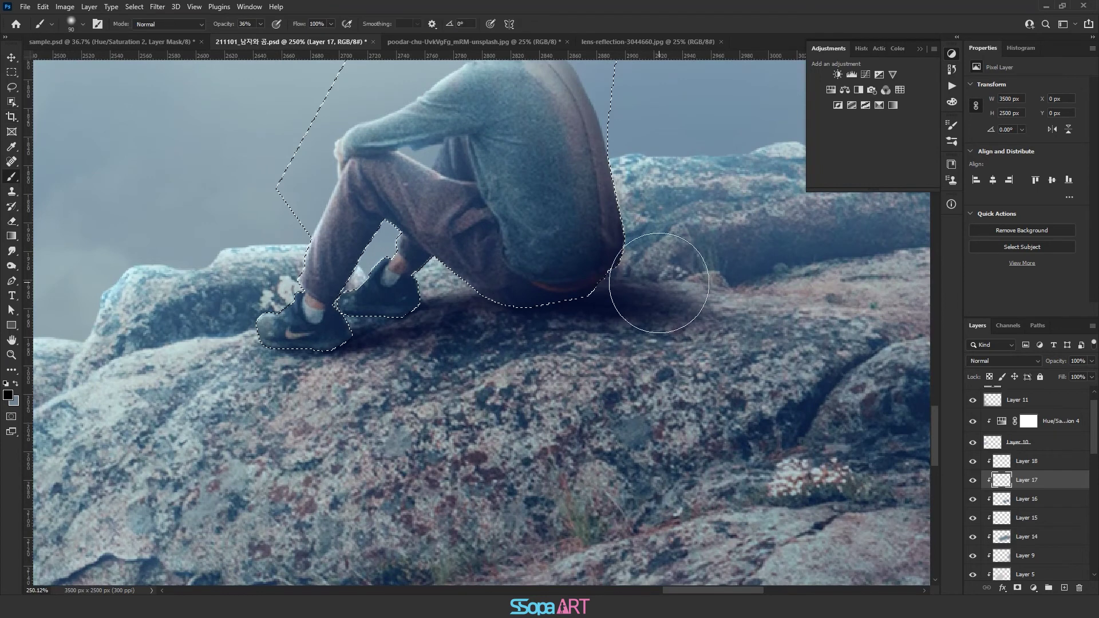
left_click_drag(650, 290, 615, 316)
key("bracketleft")
key("bracketleft")
key("bracketleft")
mouse_move(351, 326)
left_mouse_down()
mouse_move(473, 317)
mouse_move(815, 327)
left_mouse_up()
scroll(815, 327, "right", 4)
Erase the excess shadow and lower Layer 17 opacity to 78% to soften it.
key("e")
mouse_move(412, 235)
left_mouse_down()
mouse_move(478, 202)
mouse_move(630, 321)
mouse_move(401, 344)
left_mouse_up()
key("bracketleft")
key("bracketleft")
key("bracketleft")
scroll(251, 328, "left", 3)
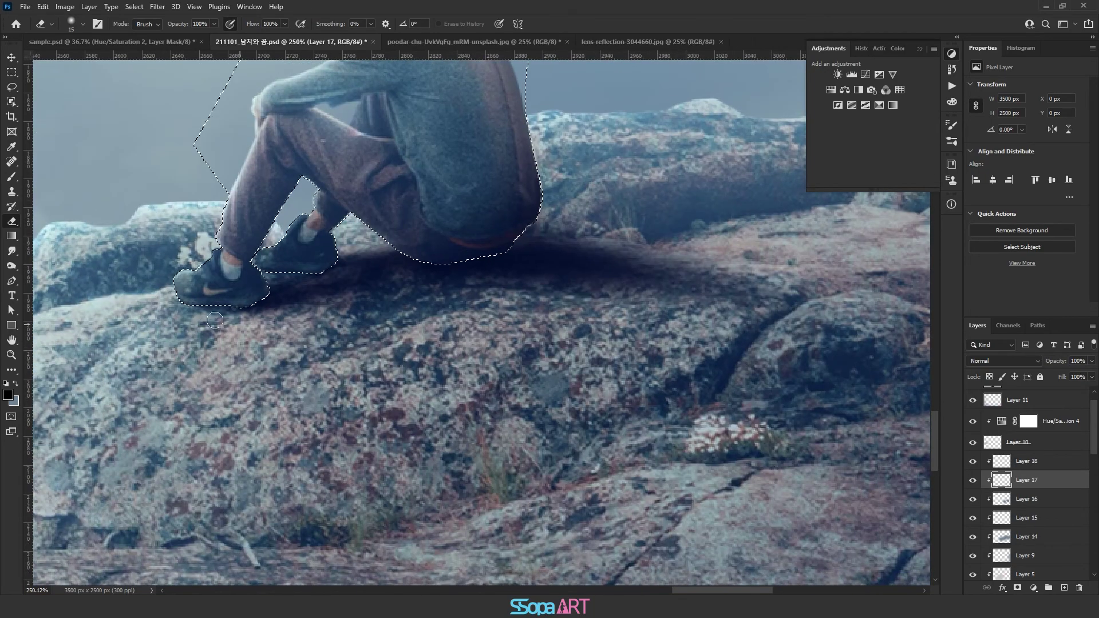
key("ctrl+1")
left_click_drag(1076, 374, 1080, 373)
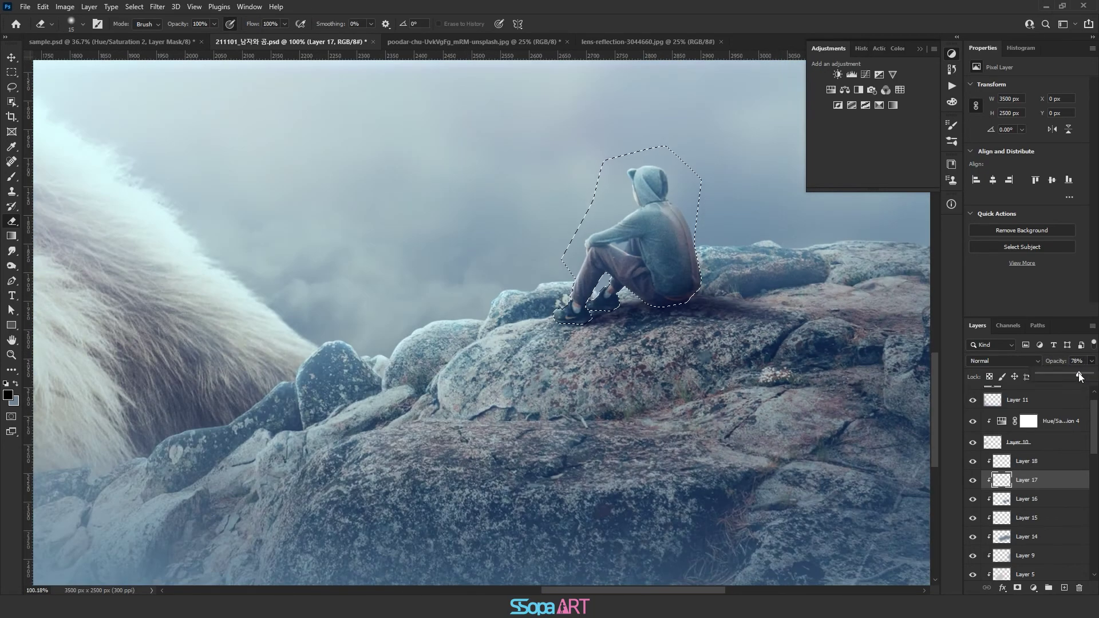
scroll(712, 372, "up", 3)
scroll(711, 373, "up", 2)
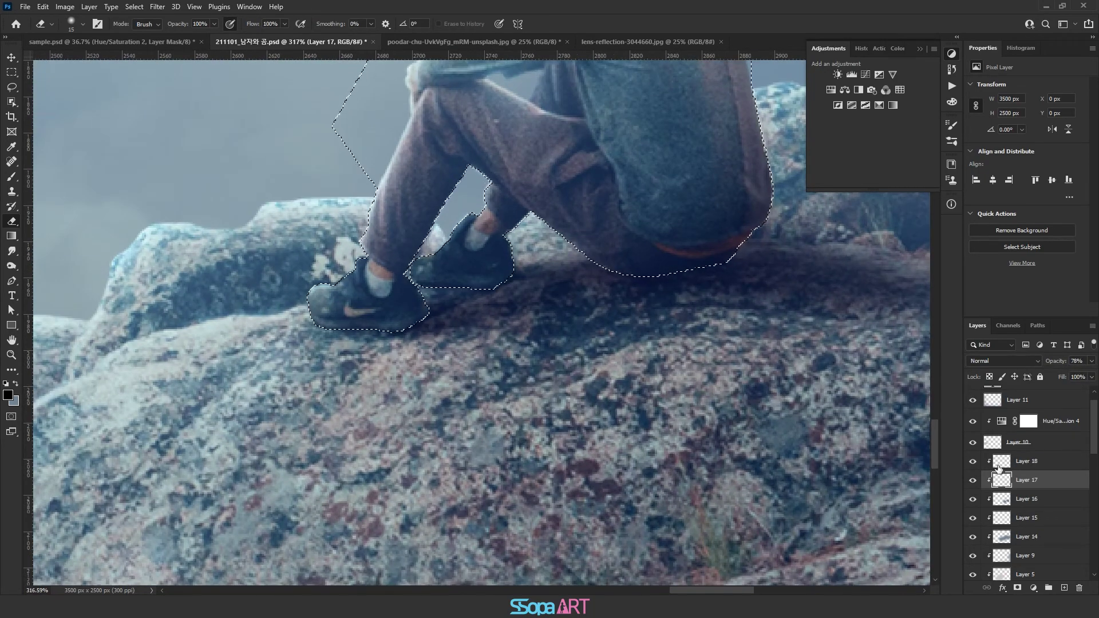
On Layer 18, darken the pale patch and rock between and under the shoes at 36% opacity.
left_click(999, 462)
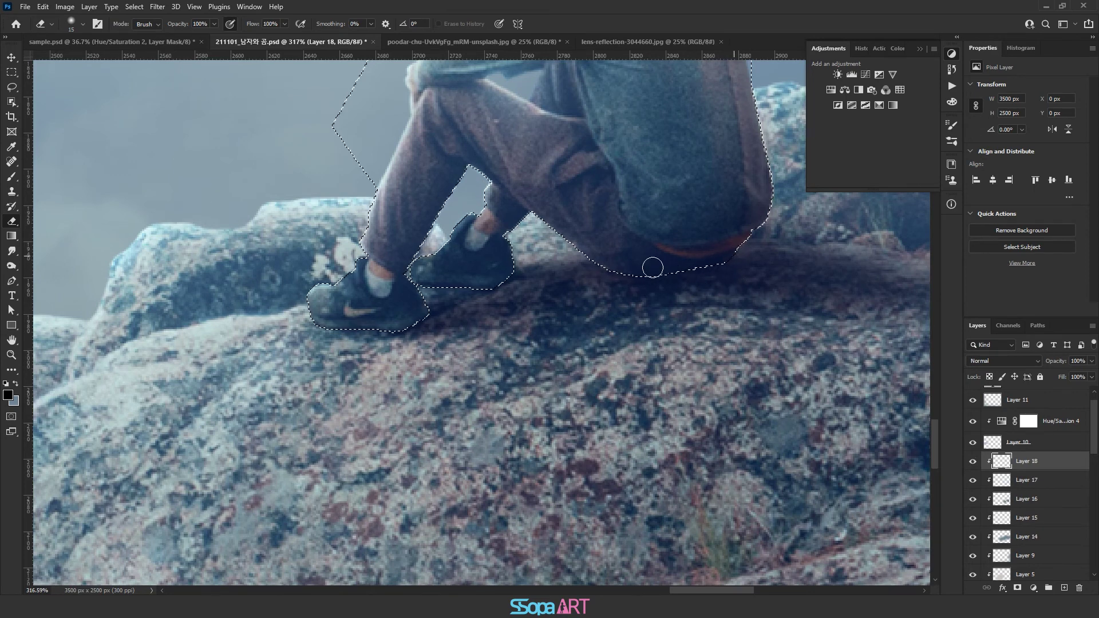
key("b")
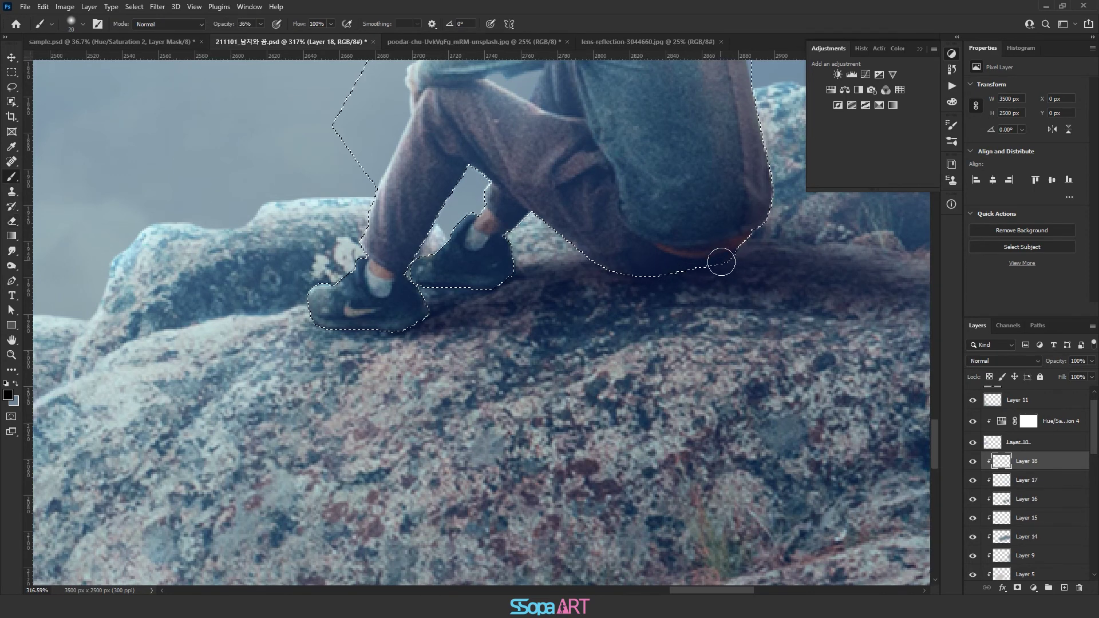
left_click_drag(434, 280, 418, 269)
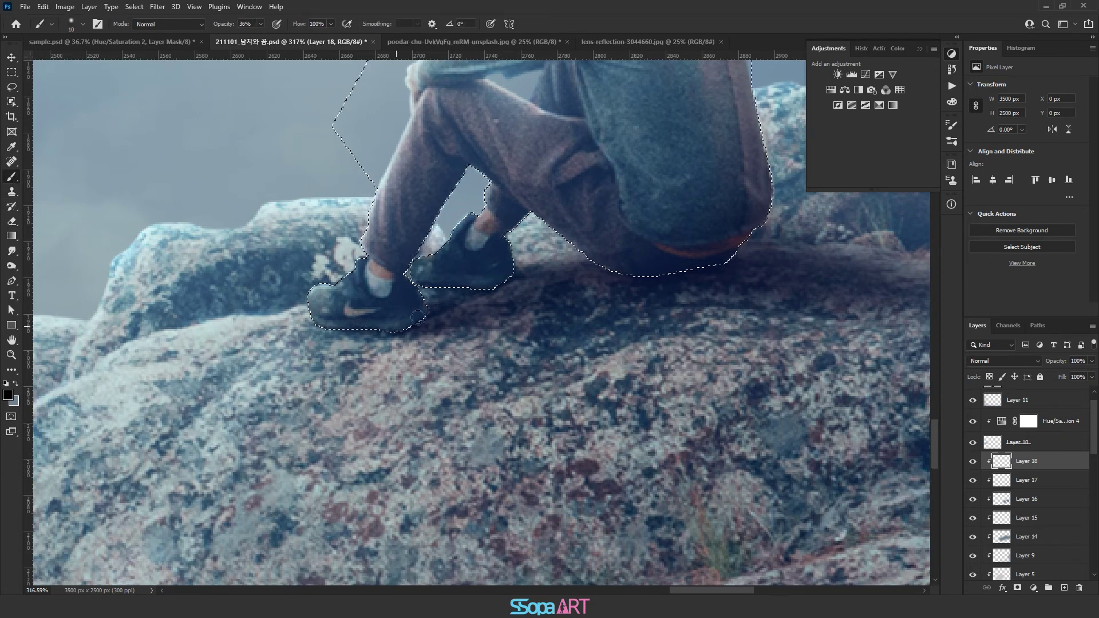
mouse_move(407, 322)
left_mouse_down()
mouse_move(500, 304)
mouse_move(566, 271)
mouse_move(706, 265)
left_mouse_up()
key("bracketleft")
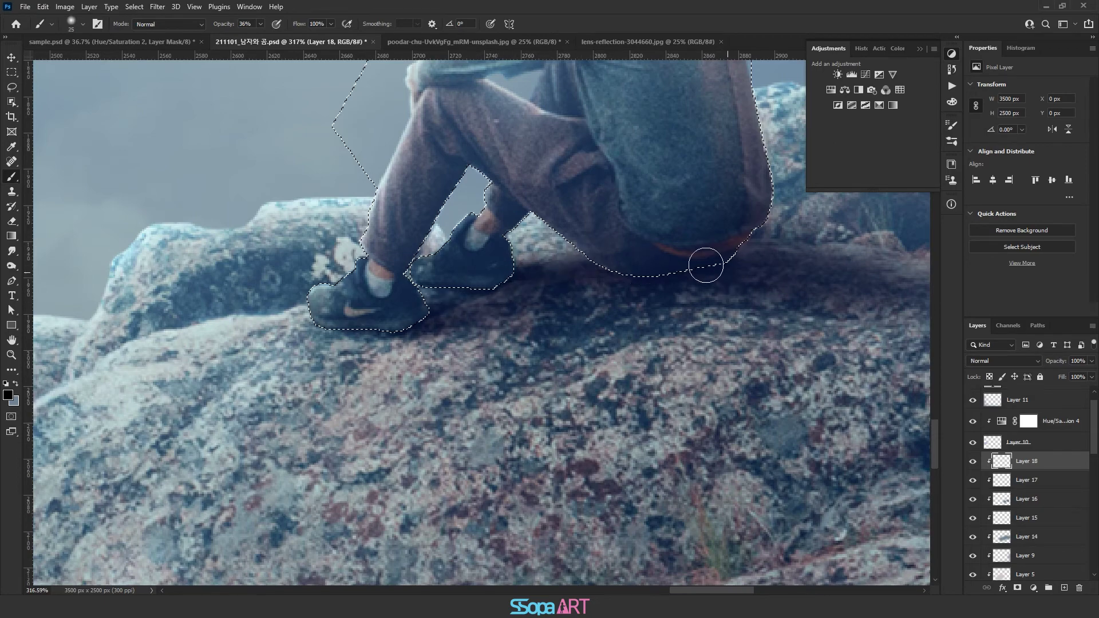
scroll(607, 271, "down", 5)
scroll(607, 271, "down", 5)
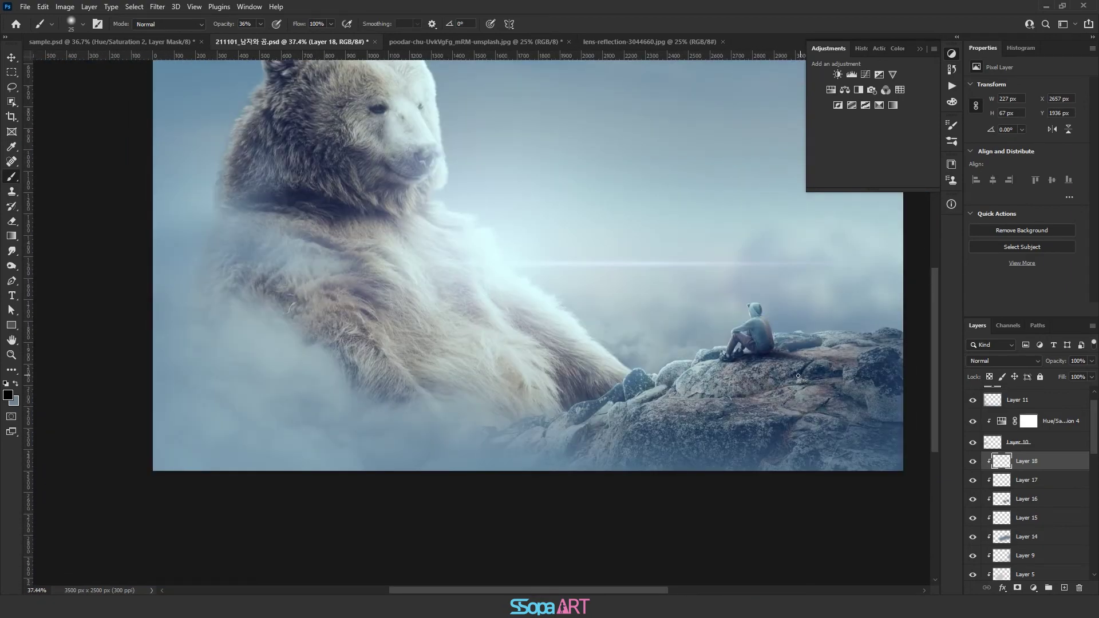
scroll(789, 385, "up", 6)
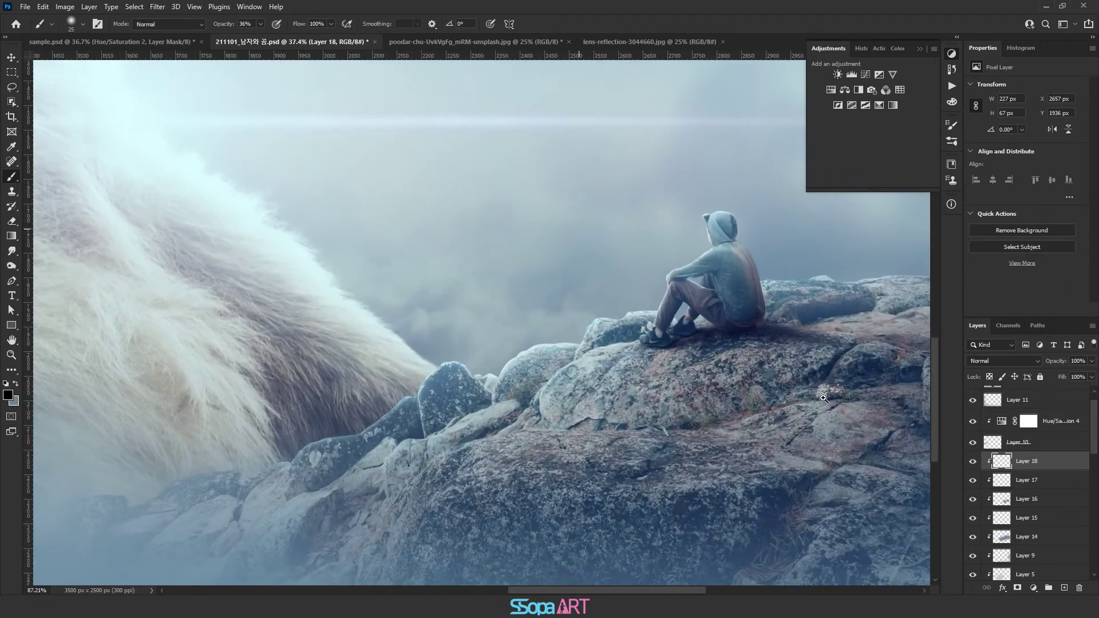
scroll(843, 408, "down", 3)
scroll(800, 416, "down", 2)
left_click_drag(1095, 439, 1097, 455)
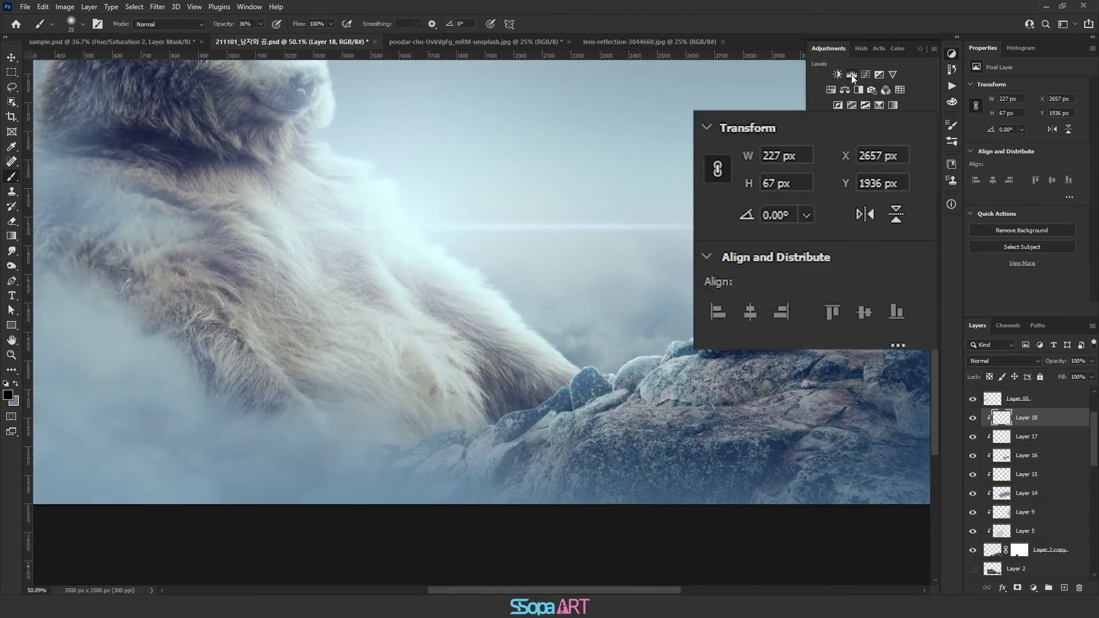
Add a clipped Levels adjustment with input levels 38, 1.45 and 237 to boost rock contrast.
left_click(852, 75)
left_click(1010, 310)
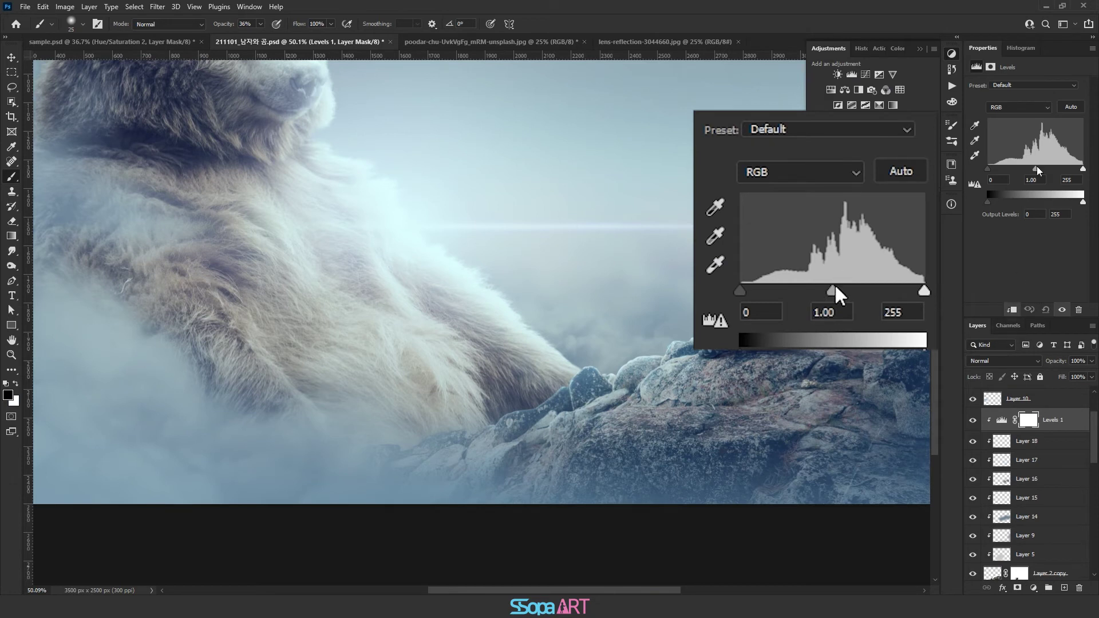
left_click_drag(989, 167, 1076, 169)
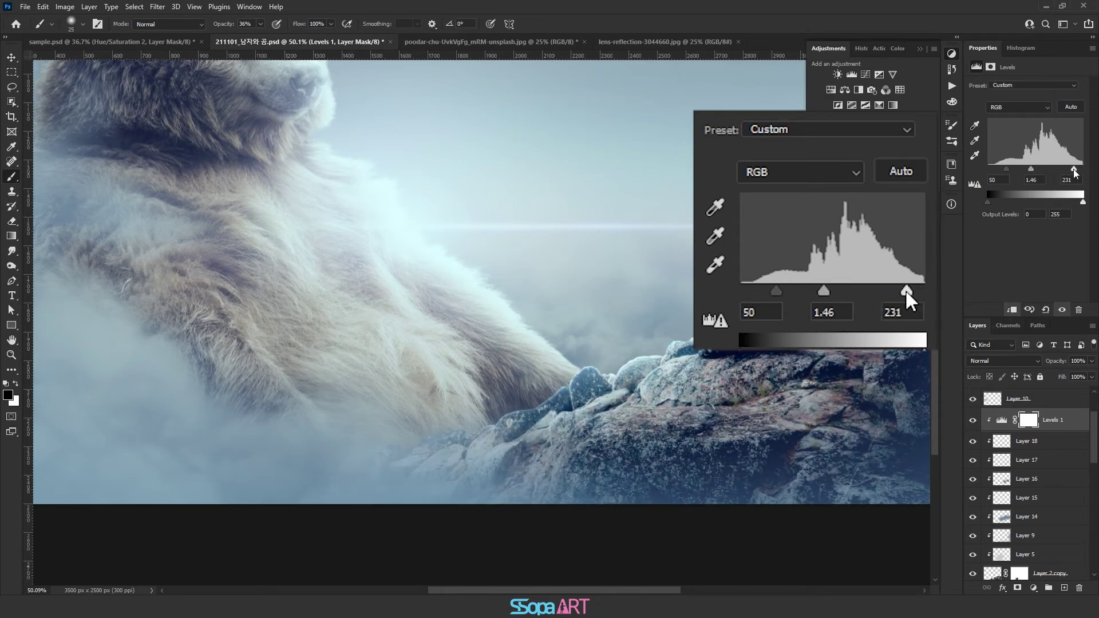
left_click_drag(1007, 170, 1030, 170)
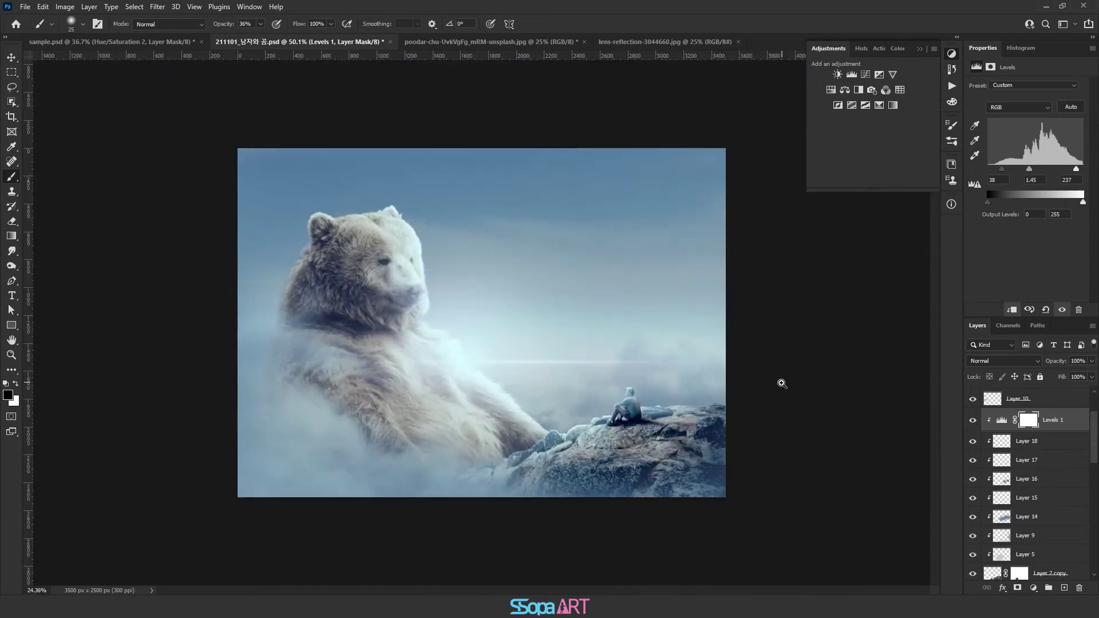
Move Levels 1 between Layer 17 and Layer 16 and zoom in to inspect the result.
left_click_drag(1060, 422, 1050, 477)
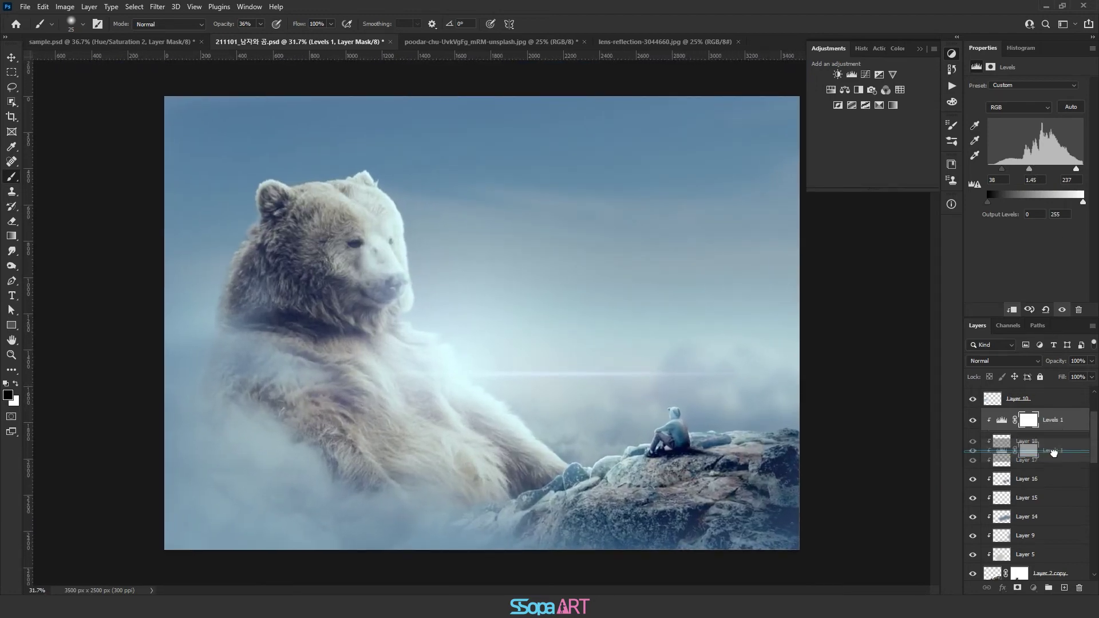
left_click_drag(690, 455, 699, 494)
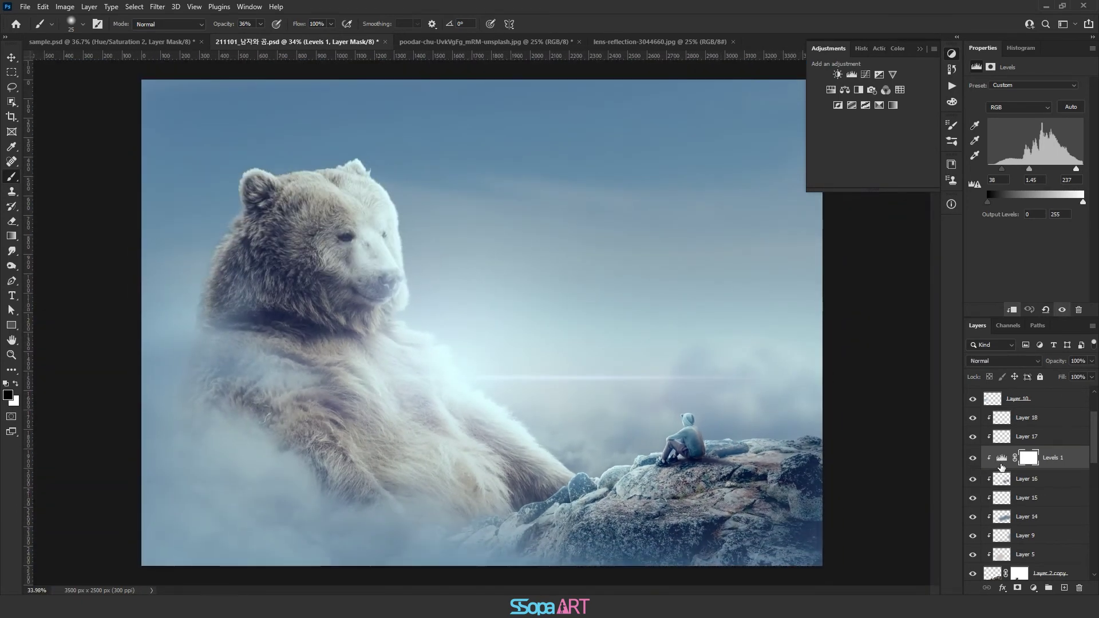
scroll(1091, 458, "up", 2)
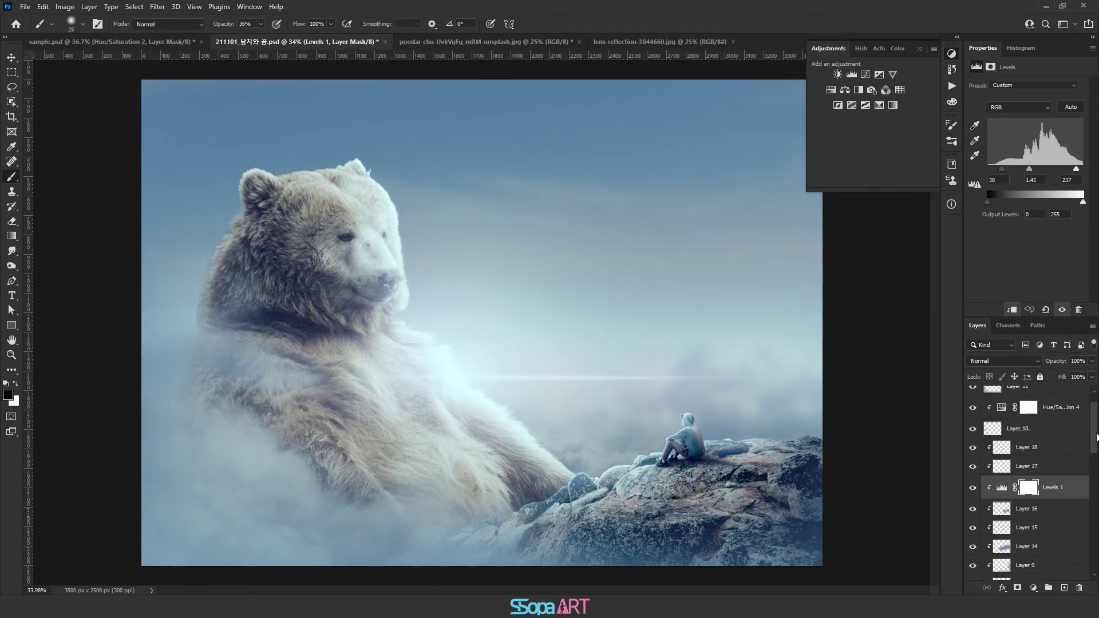
scroll(1095, 423, "up", 2)
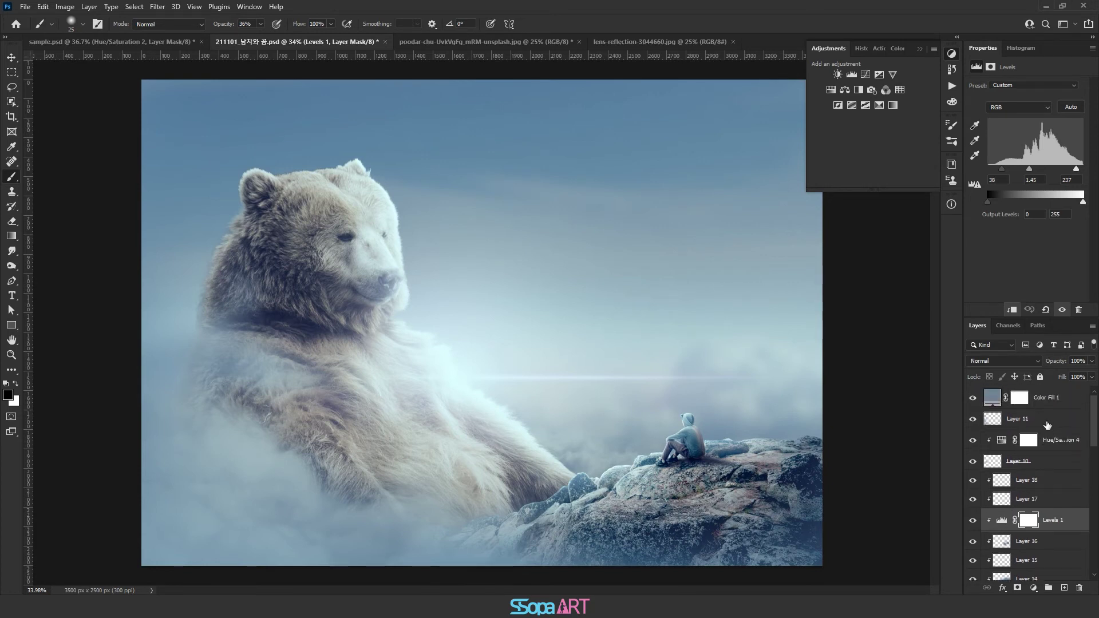
Bring the starry night sky image into the composite above Layer 11.
left_click(1048, 425)
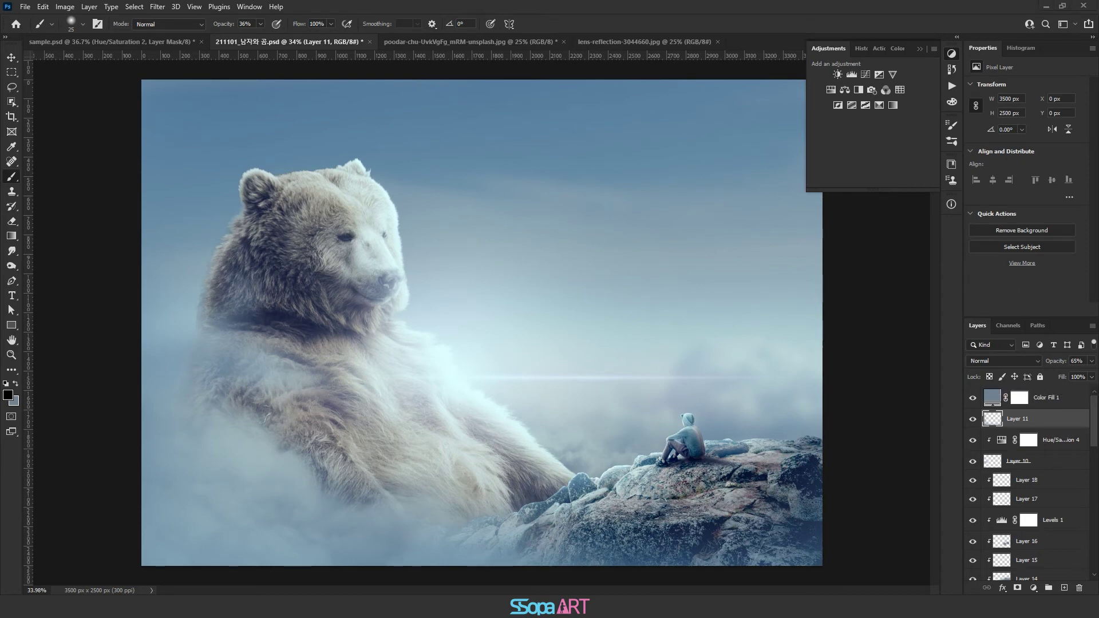
left_click_drag(667, 15, 667, 71)
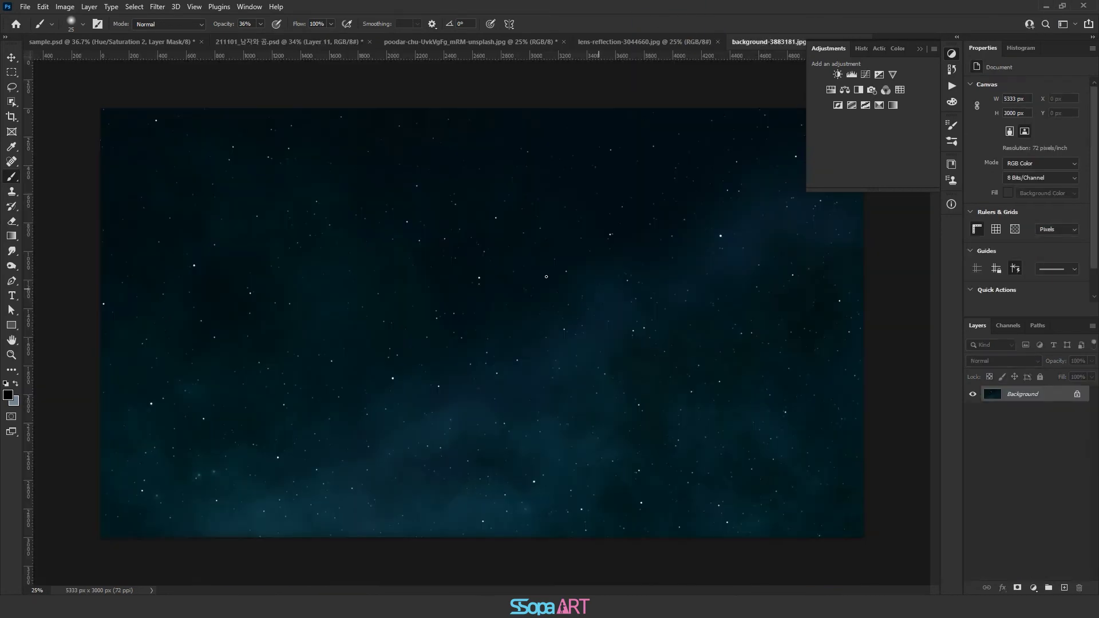
left_click(12, 59)
left_click_drag(312, 46, 568, 332)
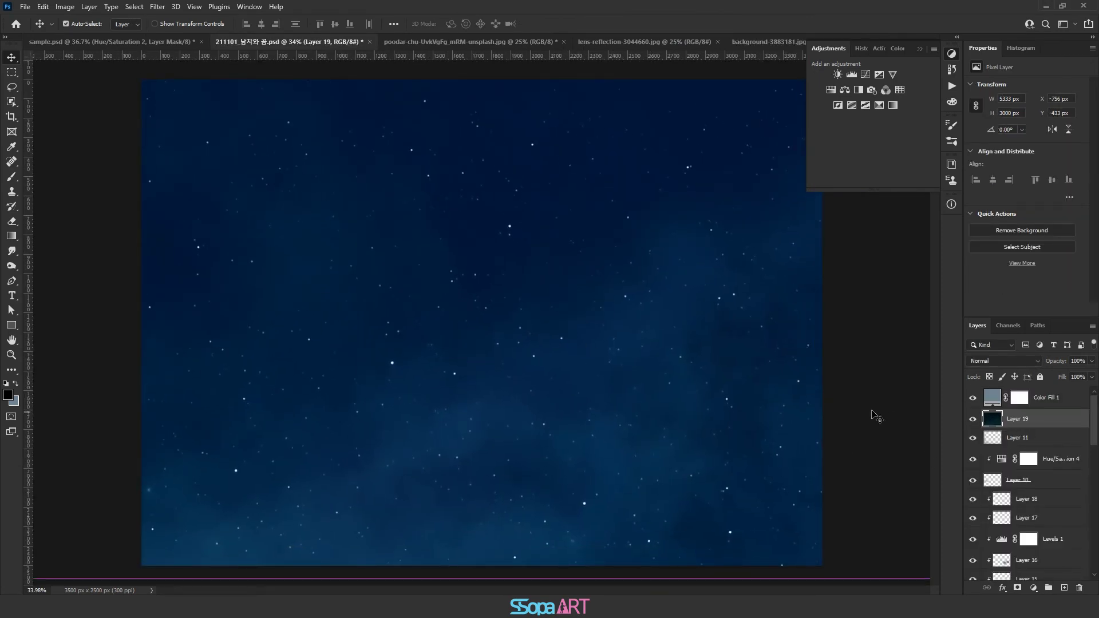
Scale the starry sky layer down to about 3075×1750 px and fit it to the canvas.
key("ctrl+t")
key("ctrl+minus")
key("ctrl+minus")
key("ctrl+minus")
scroll(741, 364, "up", 1)
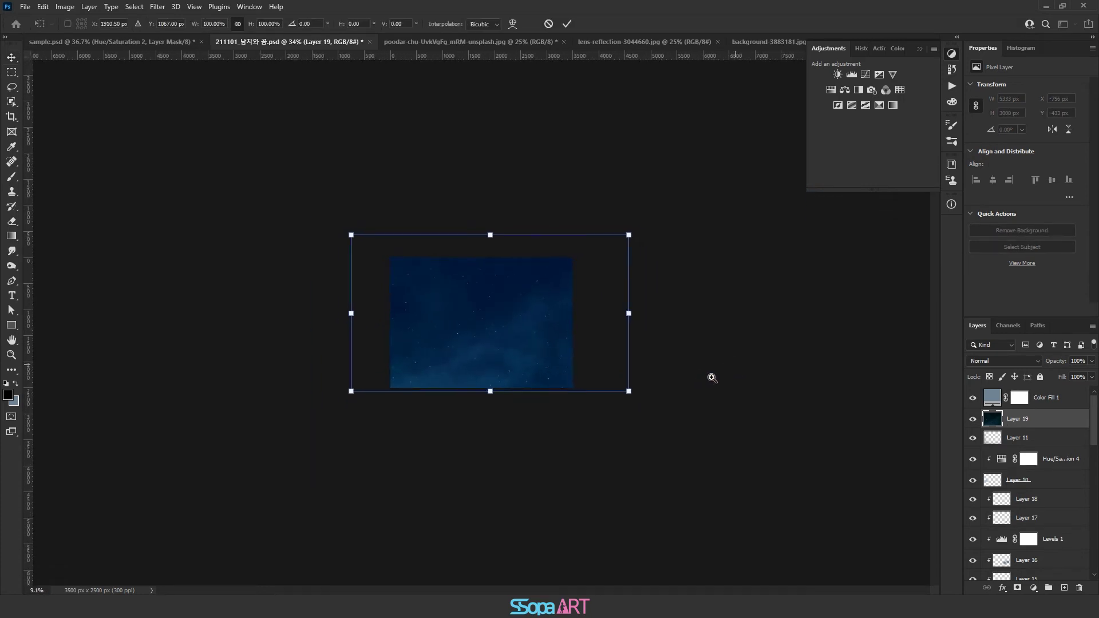
left_click_drag(612, 247, 572, 277)
left_click_drag(488, 301, 531, 308)
mouse_move(594, 383)
left_mouse_down()
mouse_move(570, 352)
mouse_move(550, 366)
mouse_move(947, 404)
left_mouse_up()
key("Return")
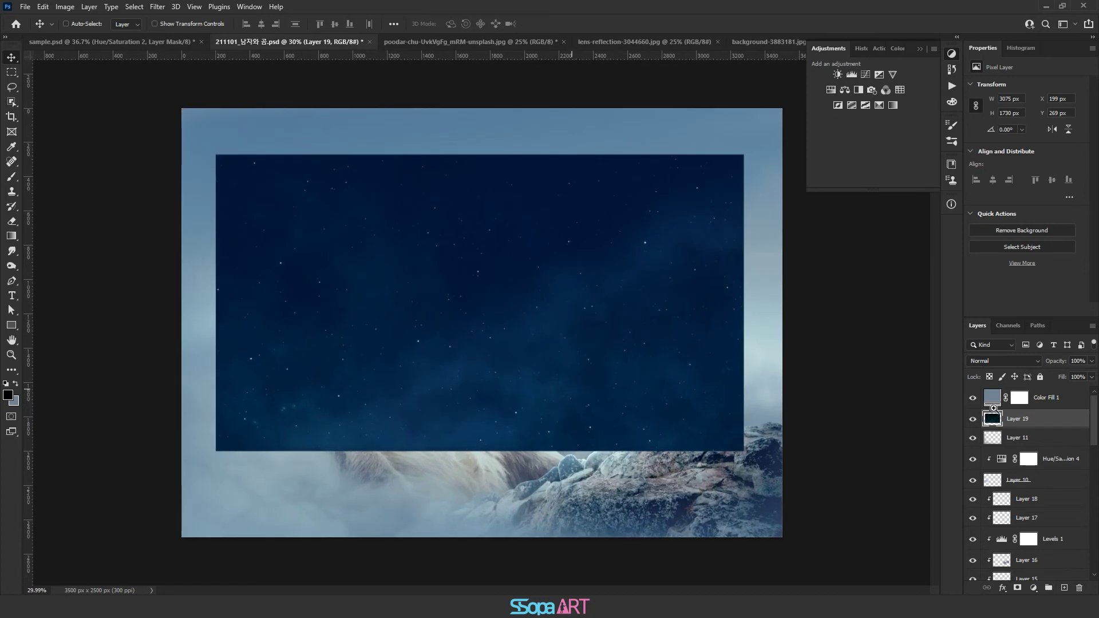
Duplicate the starry night layer and hide the original Layer 19.
left_click_drag(1046, 420, 1064, 588)
left_click(973, 437)
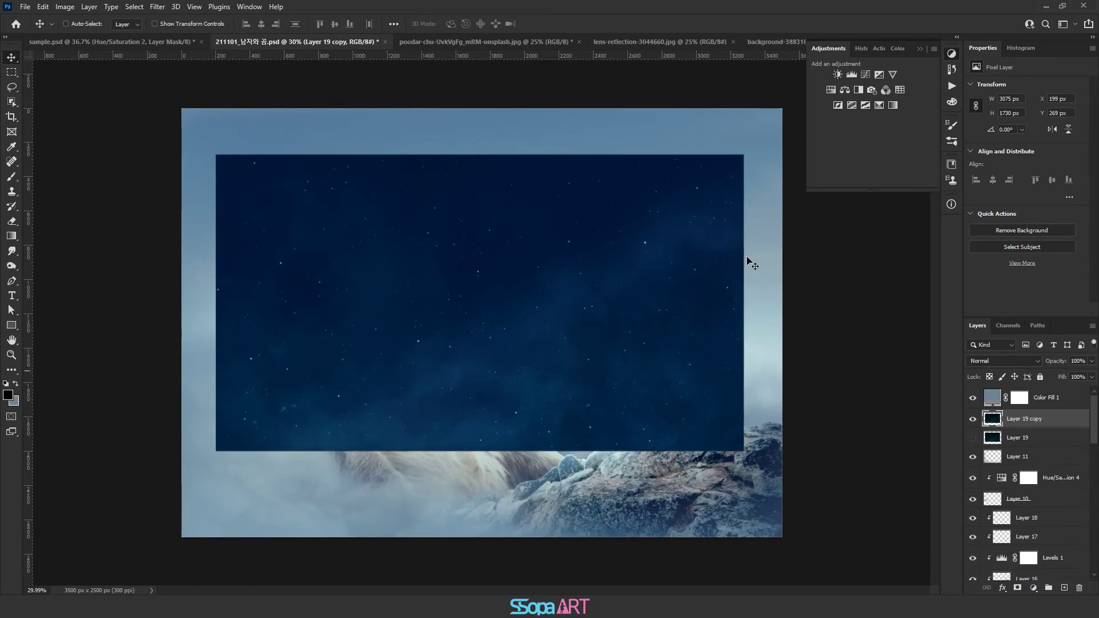
left_click(156, 7)
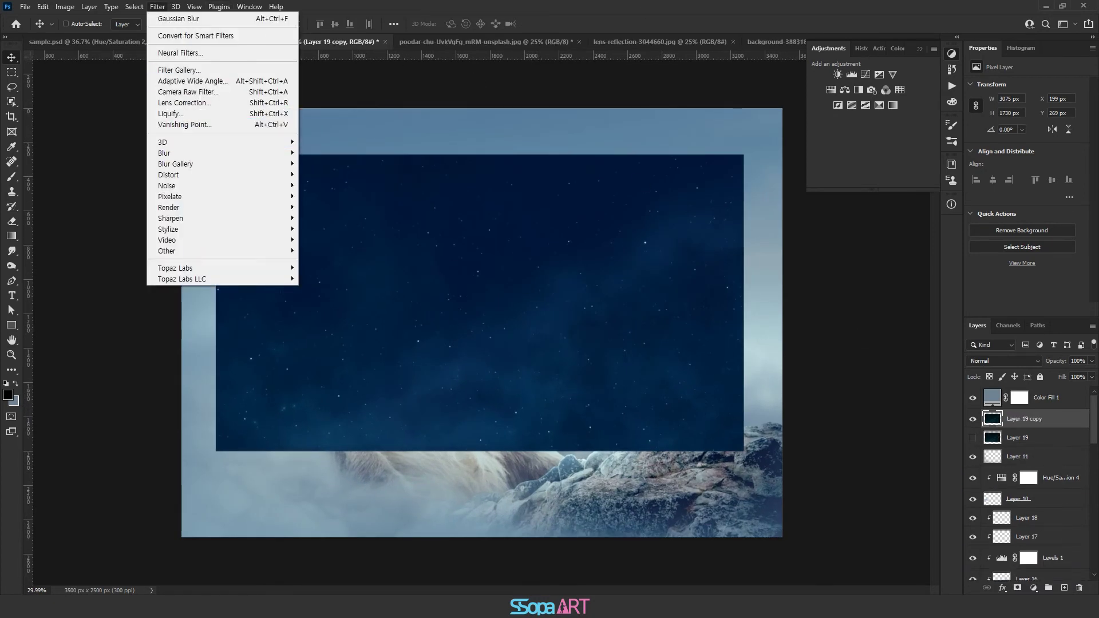
Screen-blend Layer 19 copy, apply Levels 68, 1, 194 to isolate stars, and begin stretching it wider.
left_click(1034, 360)
left_click(1006, 409)
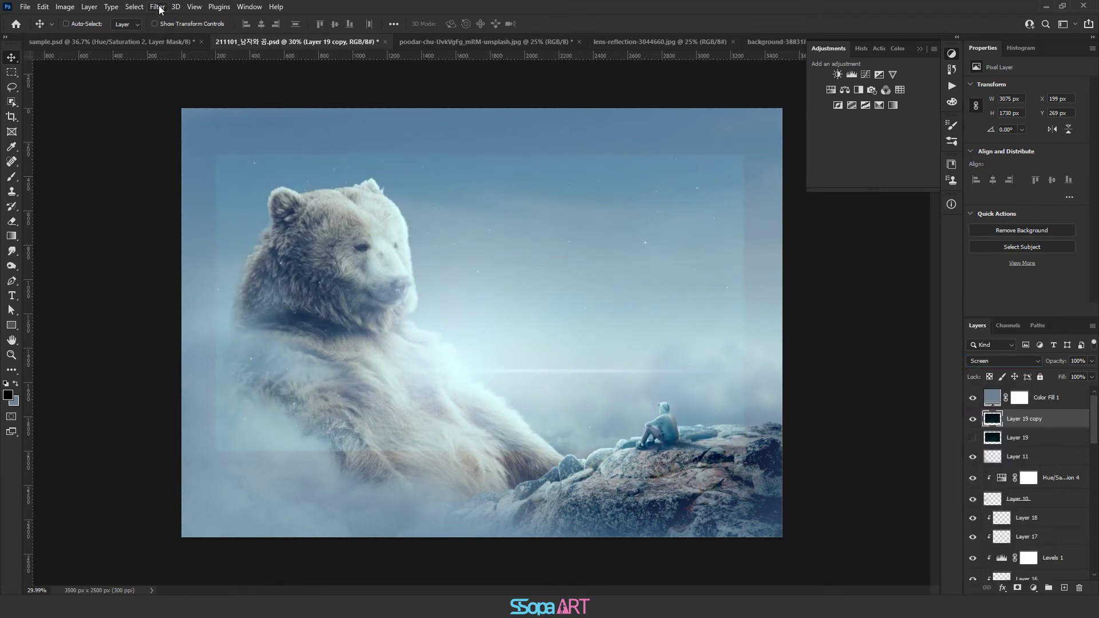
left_click(65, 7)
mouse_move(83, 36)
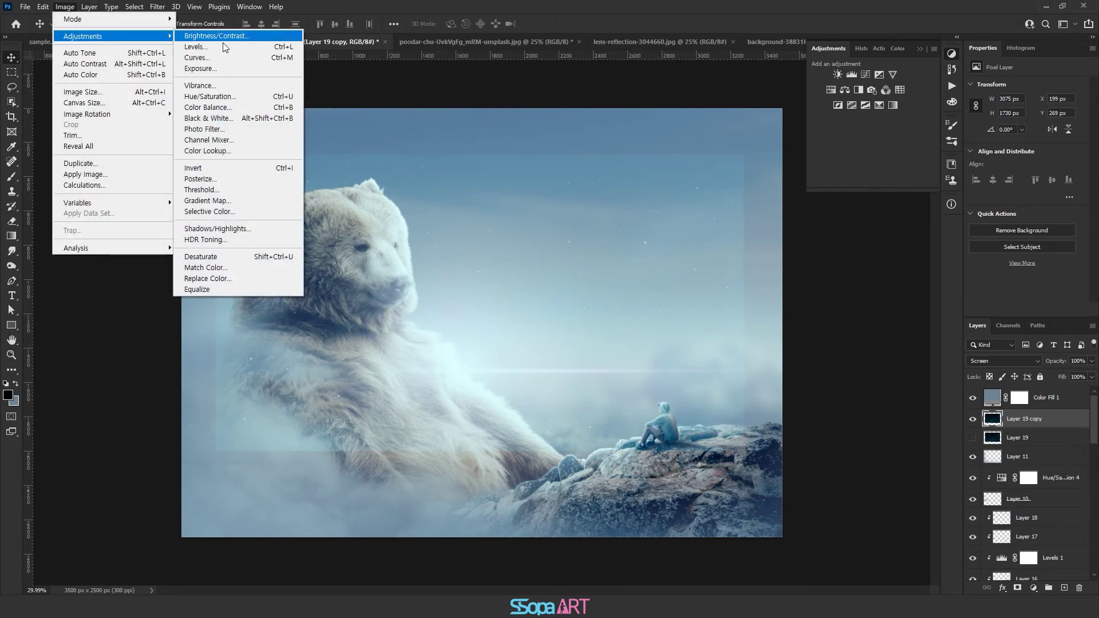
left_click(201, 45)
left_click_drag(689, 323, 699, 323)
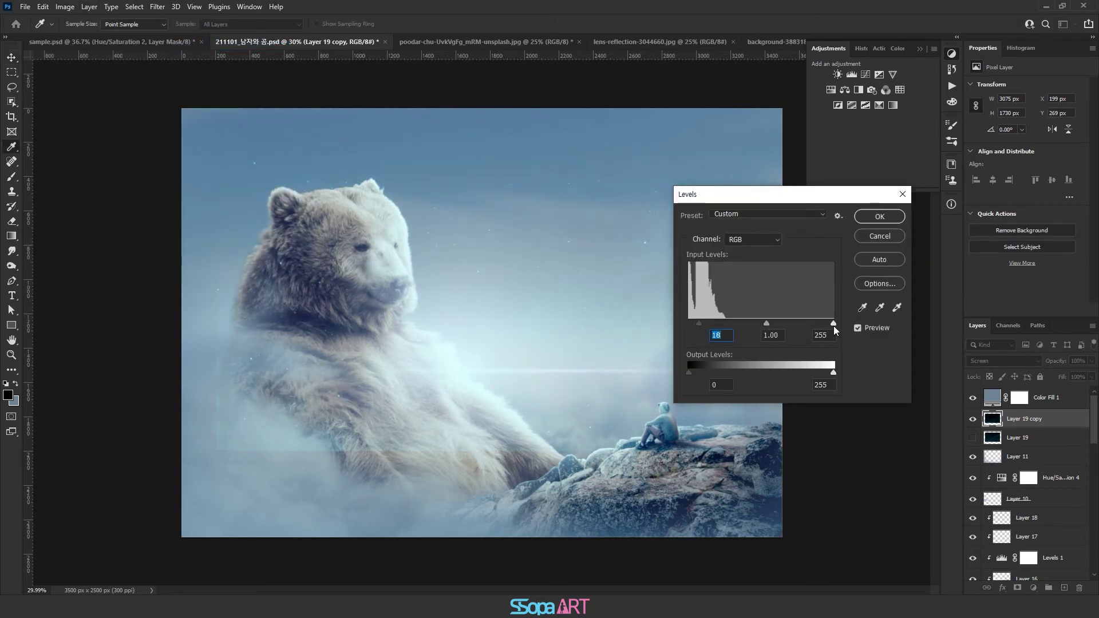
left_click_drag(710, 321, 798, 323)
left_click(863, 328)
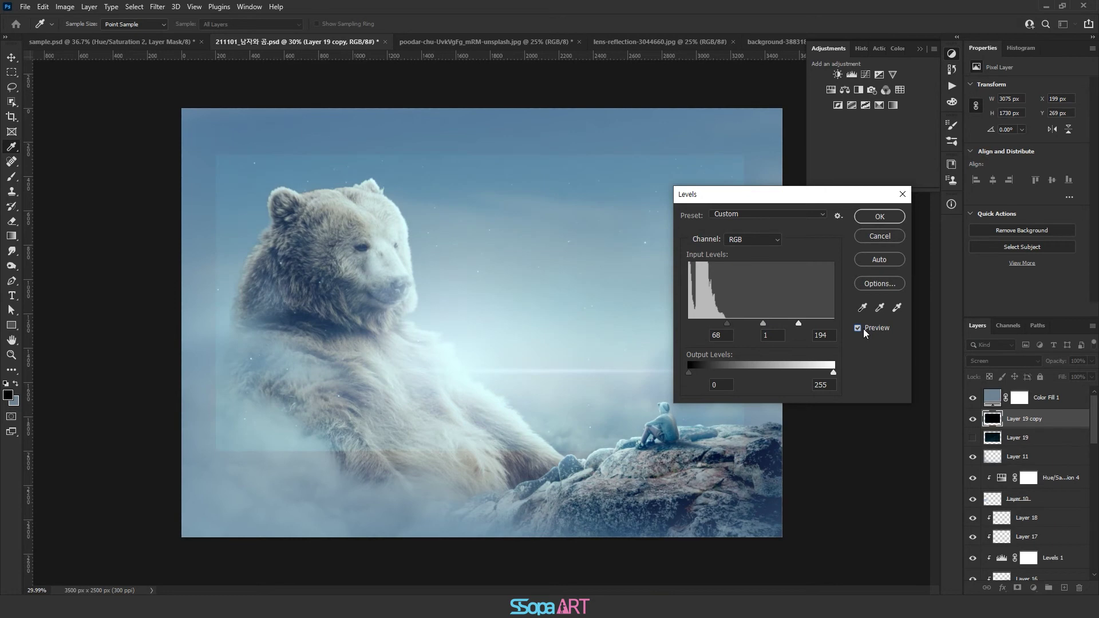
left_click(887, 236)
key("ctrl+t")
left_click_drag(769, 335, 952, 310)
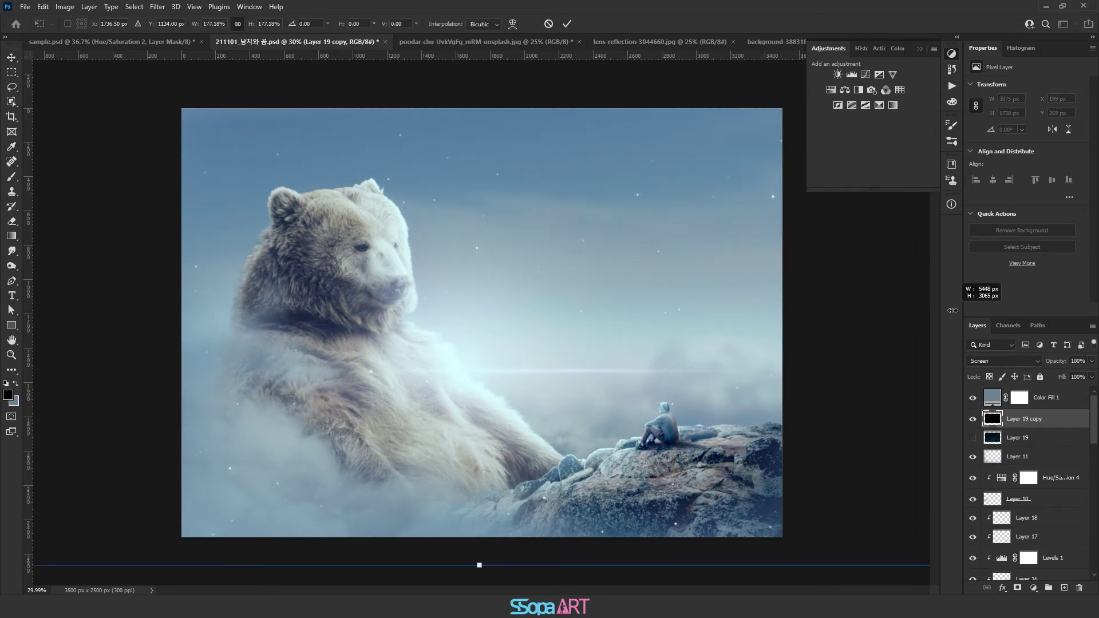
Reposition the enlarged star layer and commit the transform.
scroll(816, 407, "down", 2)
mouse_move(710, 386)
left_mouse_down()
mouse_move(630, 452)
mouse_move(483, 431)
left_mouse_up()
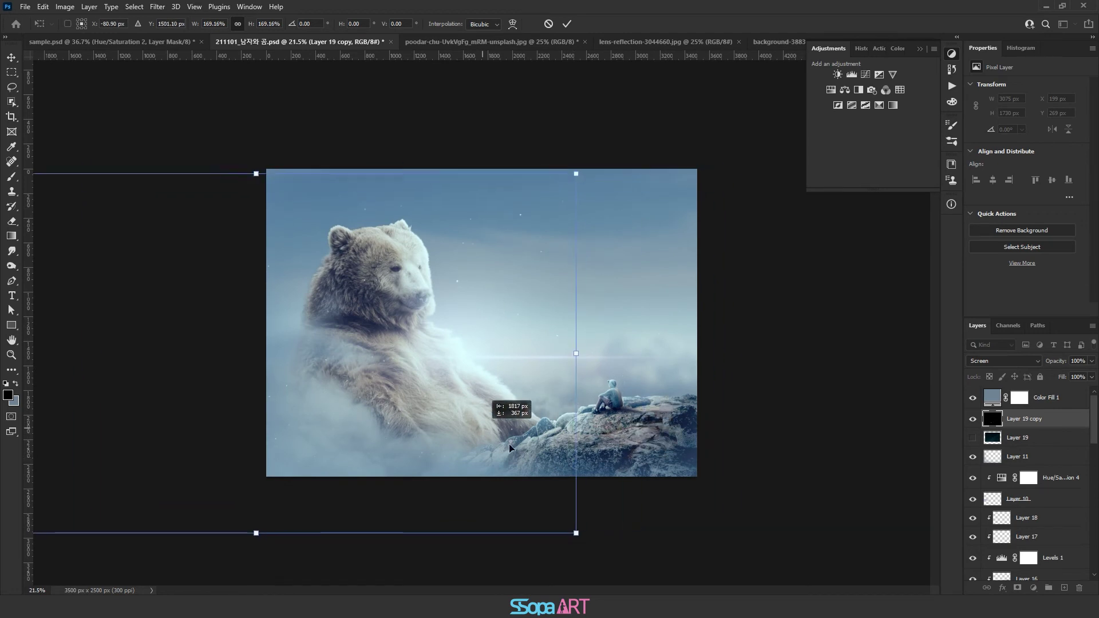
mouse_move(483, 430)
left_mouse_down()
mouse_move(490, 332)
mouse_move(469, 300)
mouse_move(362, 297)
left_mouse_up()
key("Return")
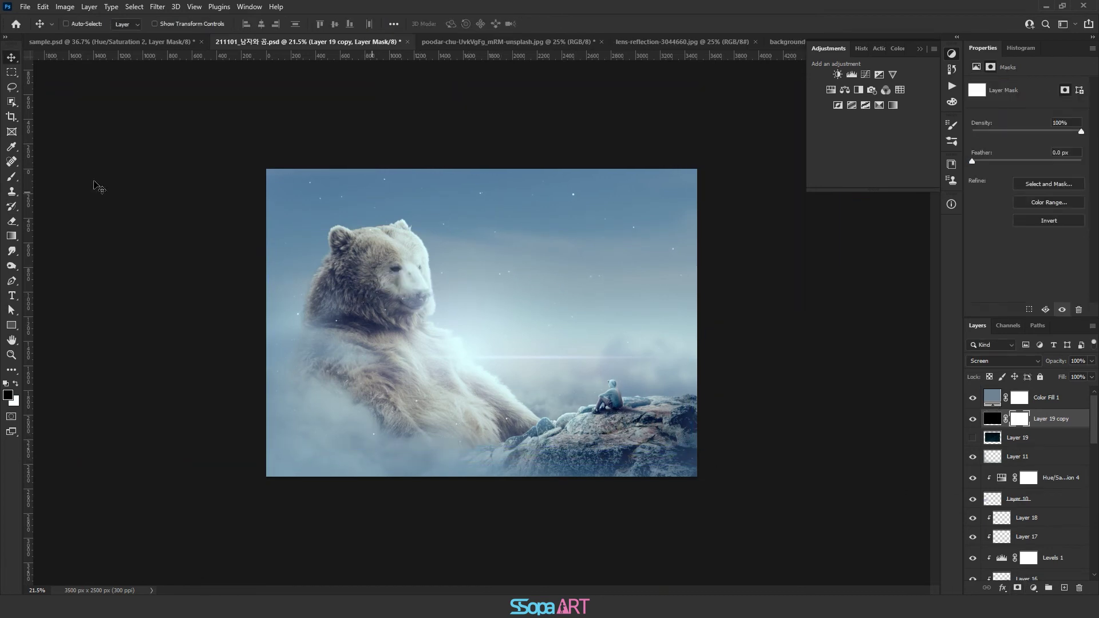
Add a layer mask and paint out stars at the top right and lower left at 100% opacity.
left_click(12, 177)
key("bracketright")
key("bracketright")
key("bracketright")
left_click_drag(521, 184, 449, 142)
left_click_drag(260, 23, 384, 44)
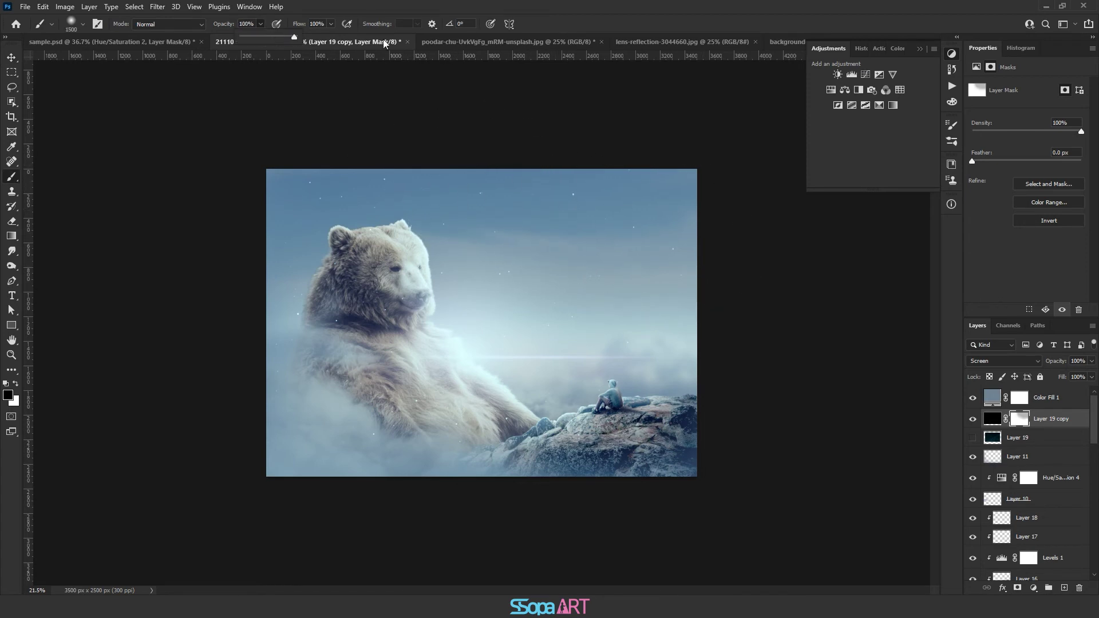
left_click_drag(515, 184, 534, 208)
key("bracketleft")
key("bracketleft")
left_click_drag(226, 290, 258, 282)
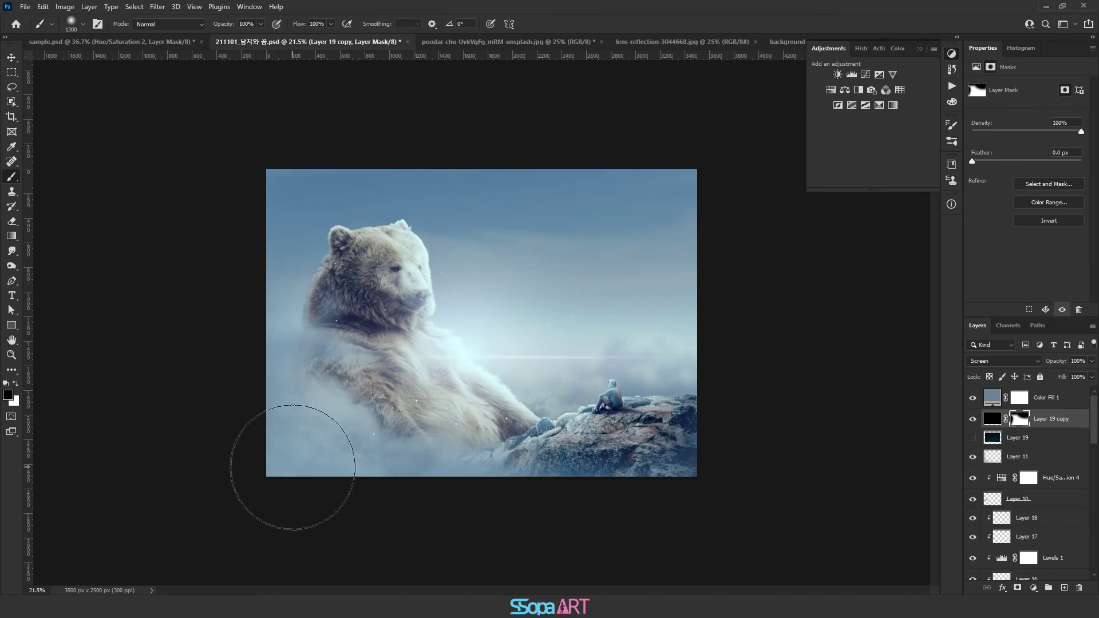
Refine the star mask with smaller brushes, then duplicate the layer as Layer 19 copy 2.
scroll(427, 407, "up", 3)
key("bracketleft")
key("bracketleft")
key("bracketleft")
left_click_drag(412, 115, 448, 180)
key("bracketright")
key("bracketright")
key("bracketright")
left_click_drag(660, 210, 459, 175)
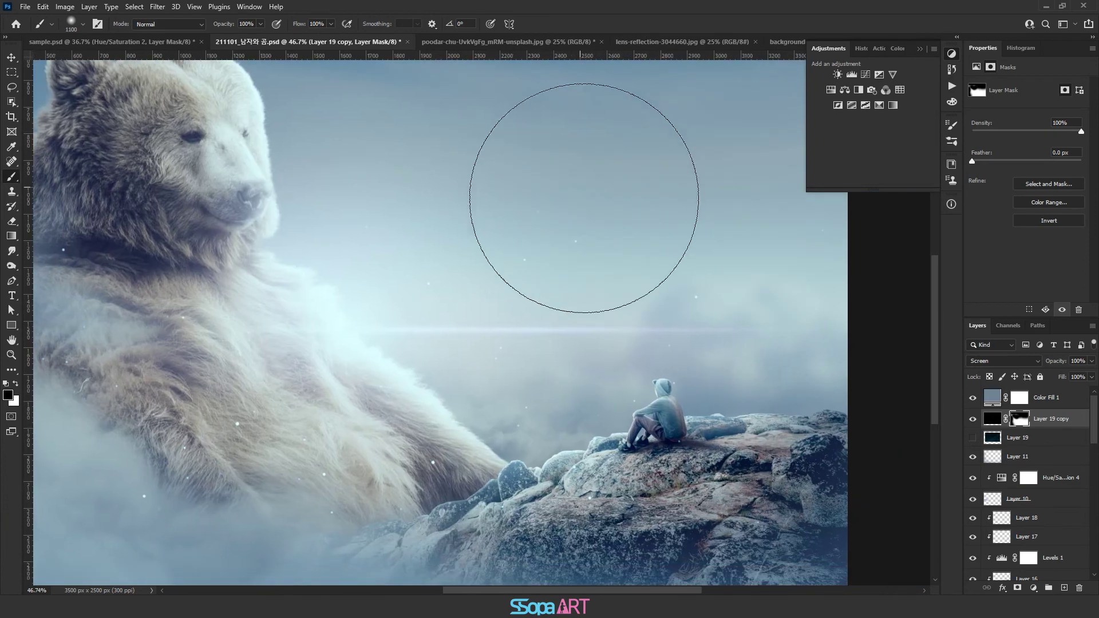
key("bracketleft")
key("bracketleft")
key("bracketleft")
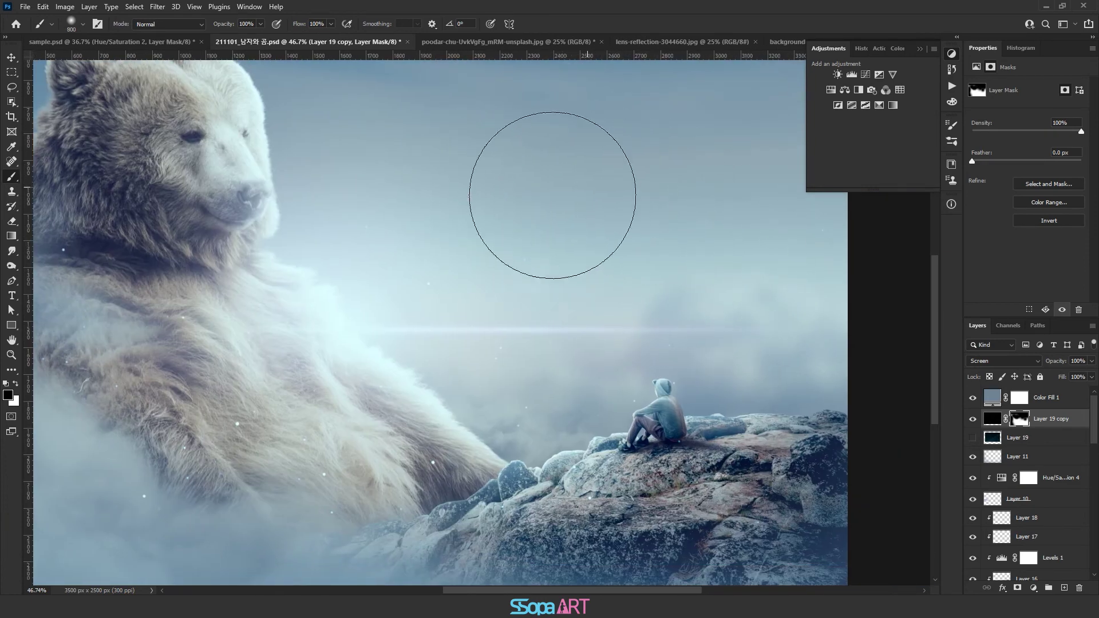
left_click_drag(308, 264, 503, 231)
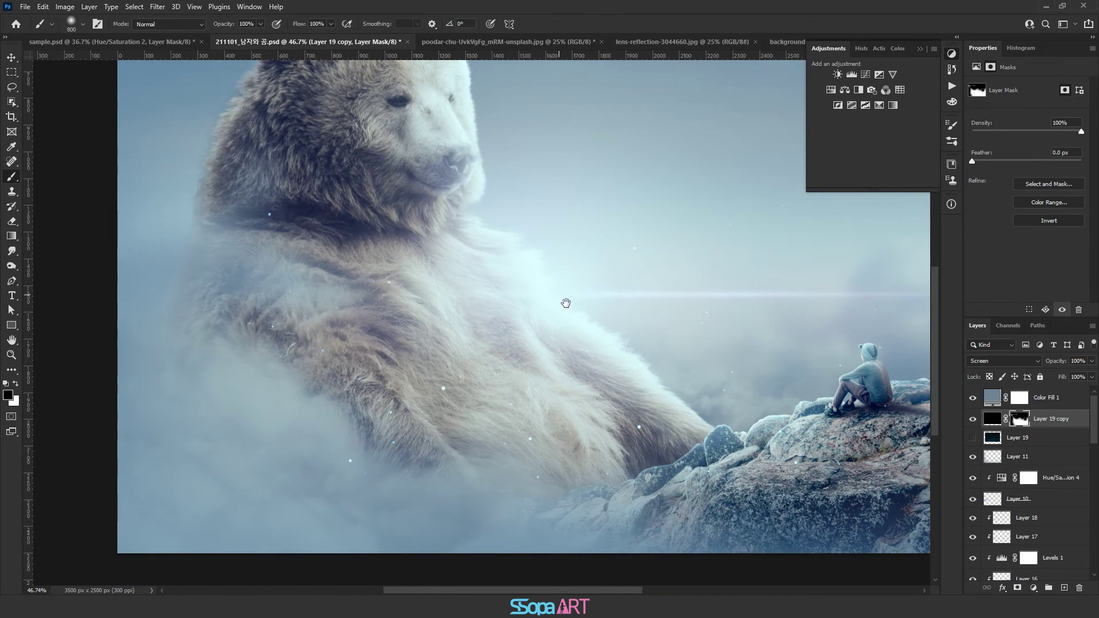
mouse_move(570, 337)
left_mouse_down()
mouse_move(545, 332)
mouse_move(573, 381)
left_mouse_up()
key("bracketleft")
key("bracketleft")
key("bracketleft")
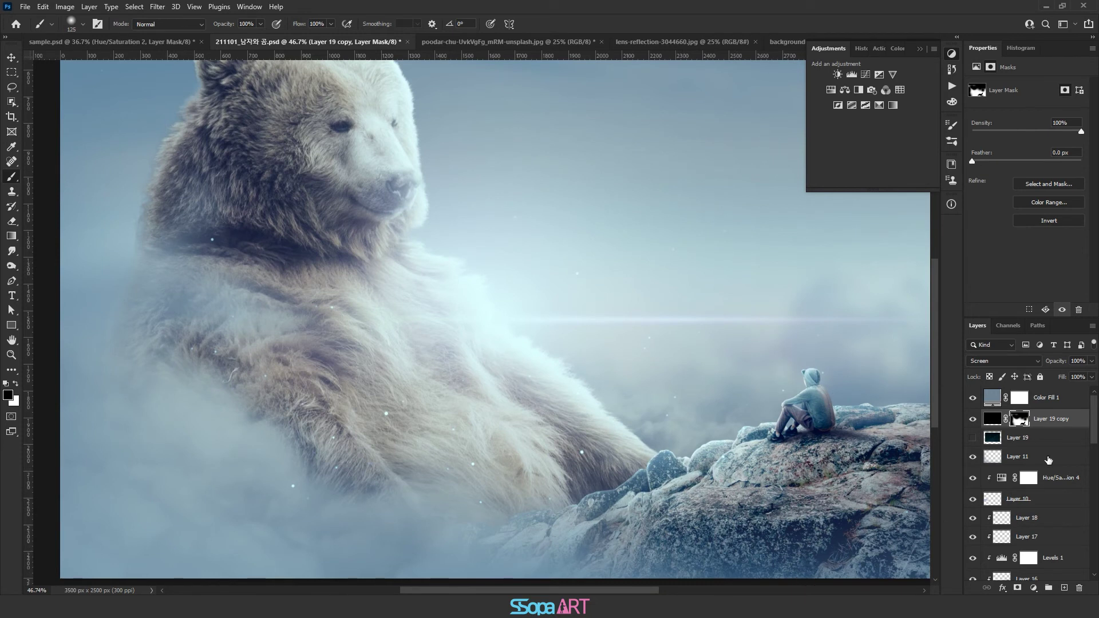
left_click_drag(1029, 426, 1064, 588)
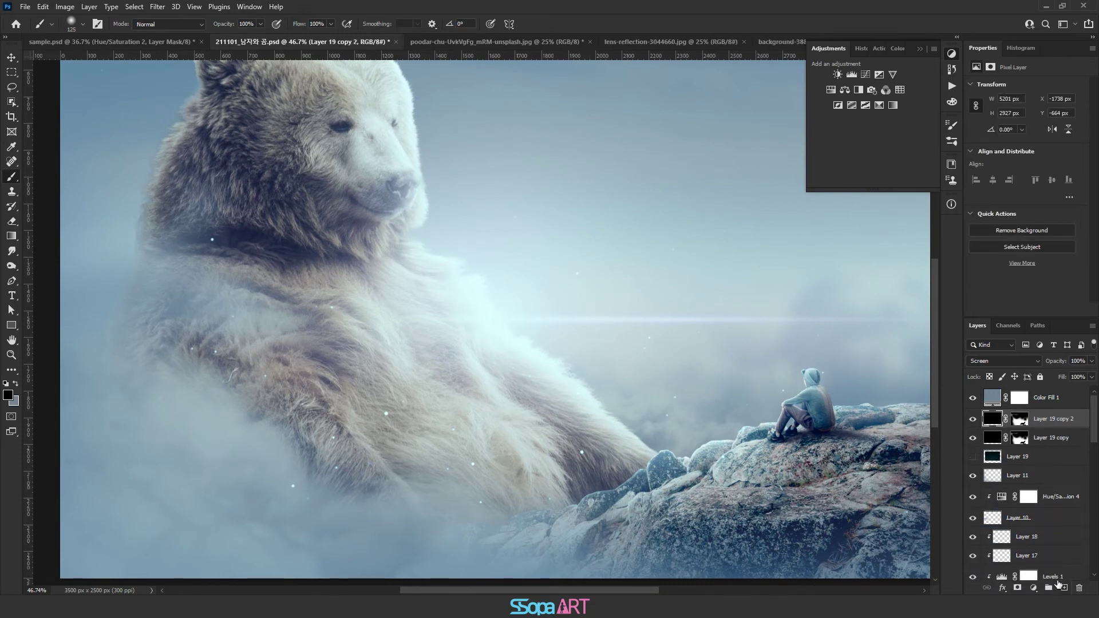
Fill Layer 19 copy 2's mask with the white background colour.
left_click(1019, 421)
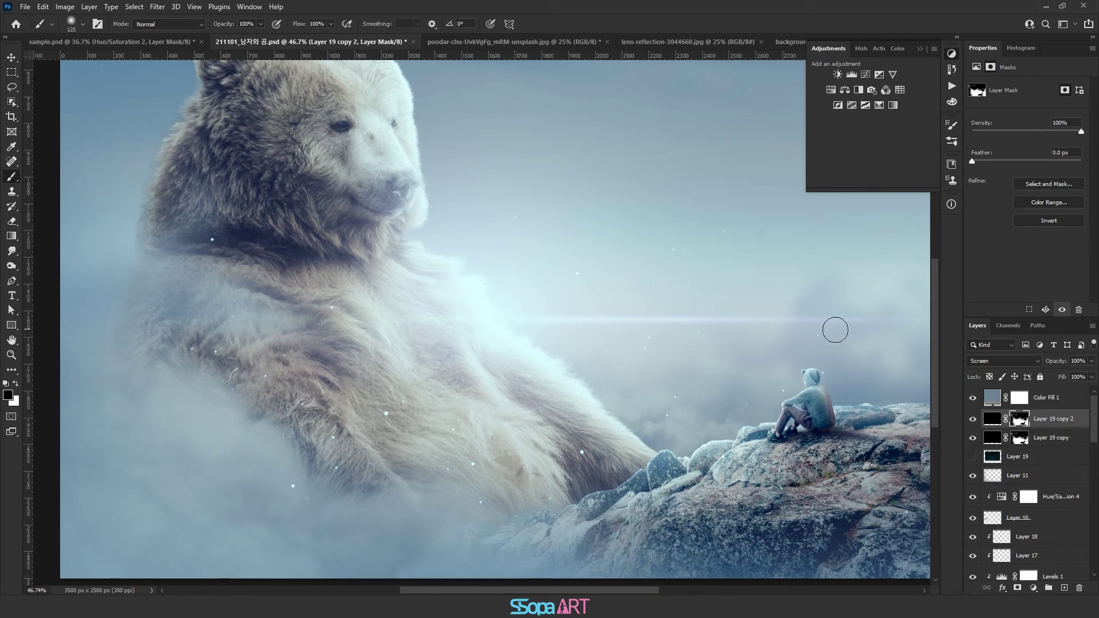
key("shift+F5")
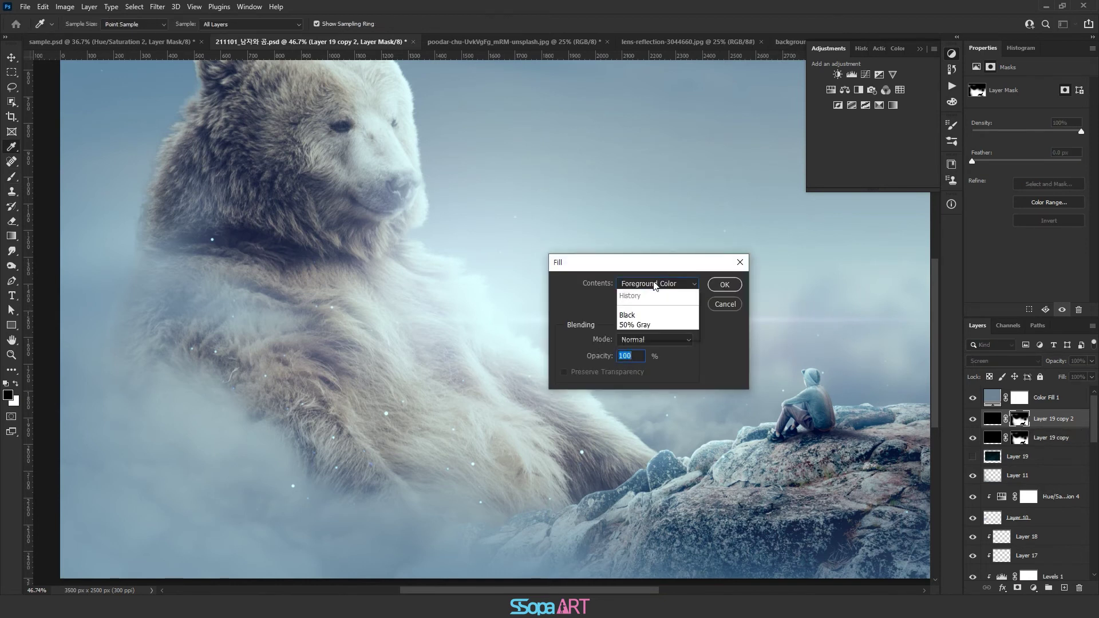
left_click(657, 305)
left_click(724, 284)
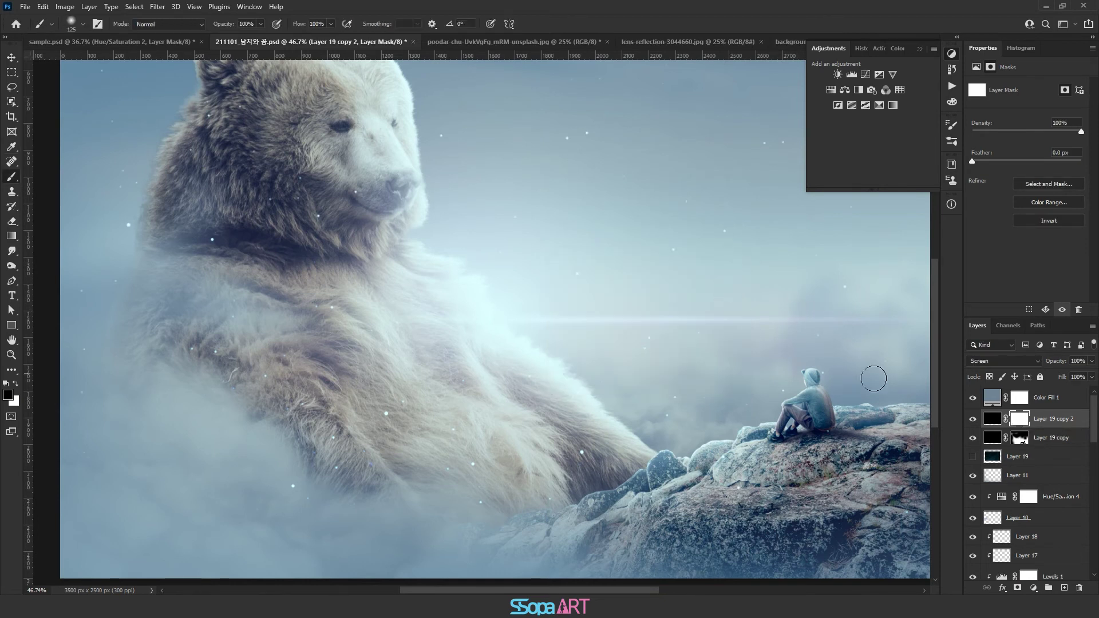
Shift the copy 2 star pixels to a new position.
left_click(993, 419)
left_click(16, 63)
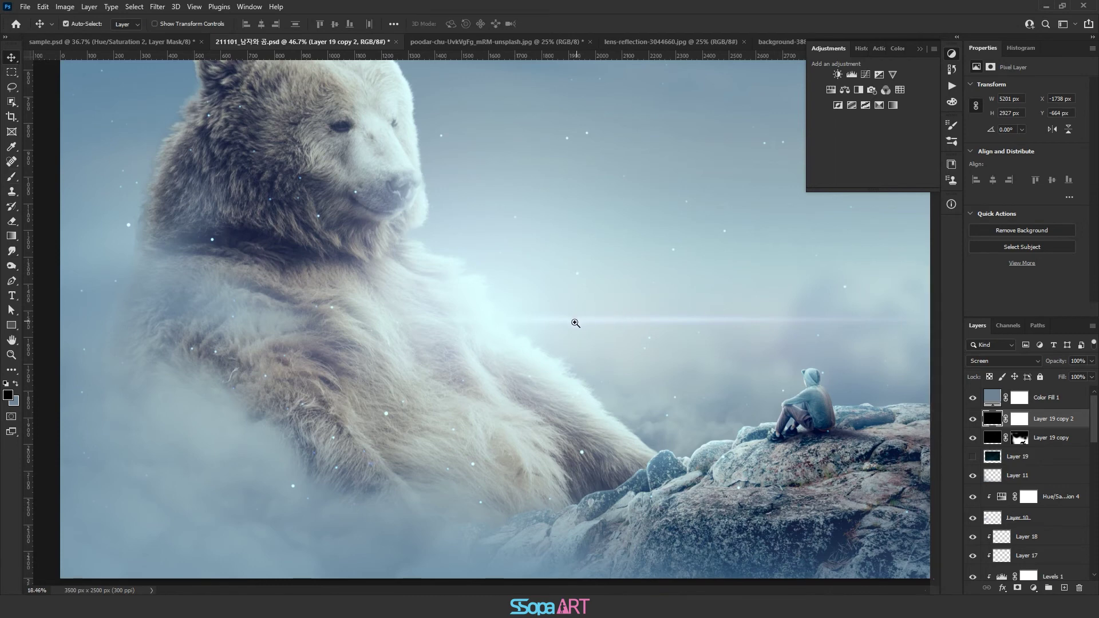
scroll(575, 321, "down", 3)
mouse_move(619, 361)
left_mouse_down()
mouse_move(498, 395)
mouse_move(503, 317)
left_mouse_up()
scroll(498, 395, "up", 3)
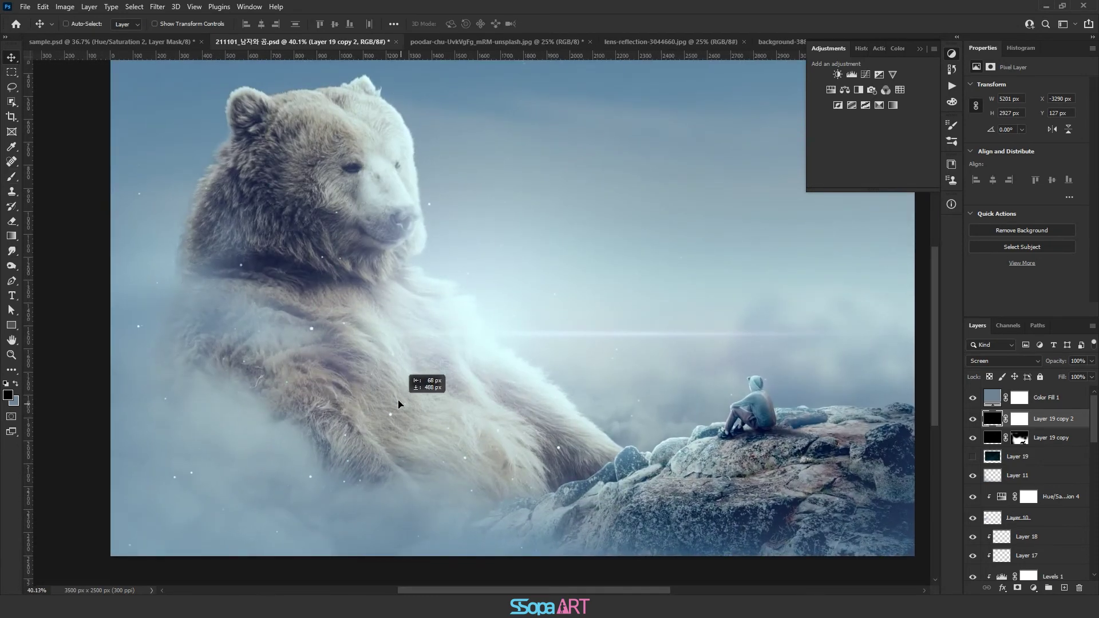
left_click_drag(504, 316, 513, 293)
Rotate the star layer about 33.72° and reposition it across the canvas.
key("ctrl+t")
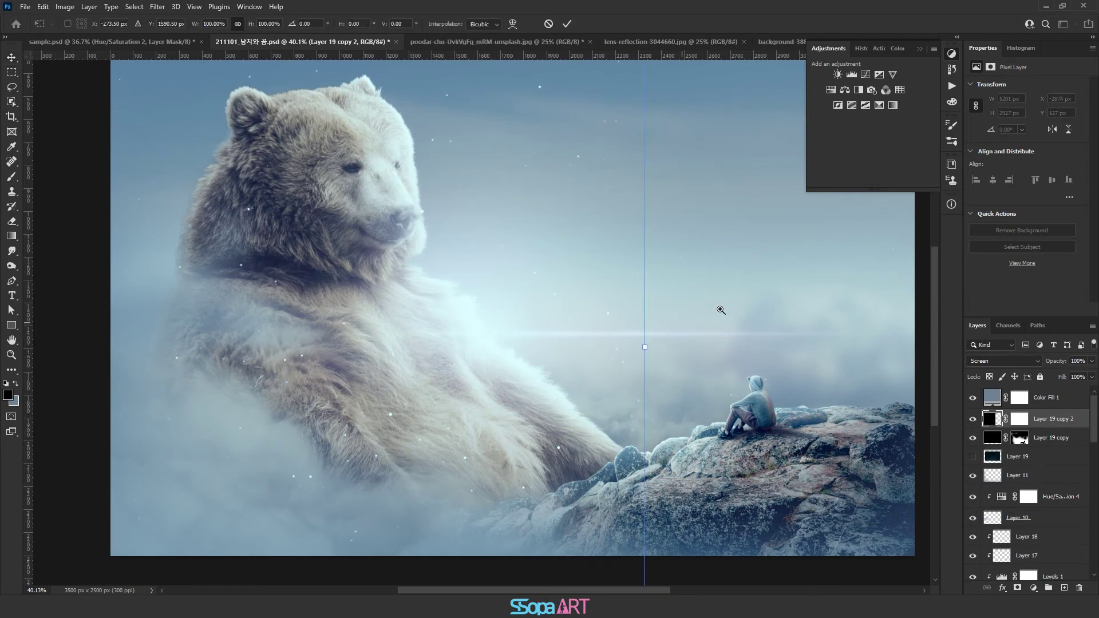
scroll(440, 353, "down", 3)
left_click_drag(572, 171, 376, 392)
mouse_move(526, 347)
left_mouse_down()
mouse_move(721, 482)
mouse_move(302, 292)
mouse_move(532, 292)
mouse_move(664, 383)
mouse_move(642, 390)
mouse_move(659, 350)
mouse_move(656, 370)
mouse_move(681, 377)
left_mouse_up()
key("Return")
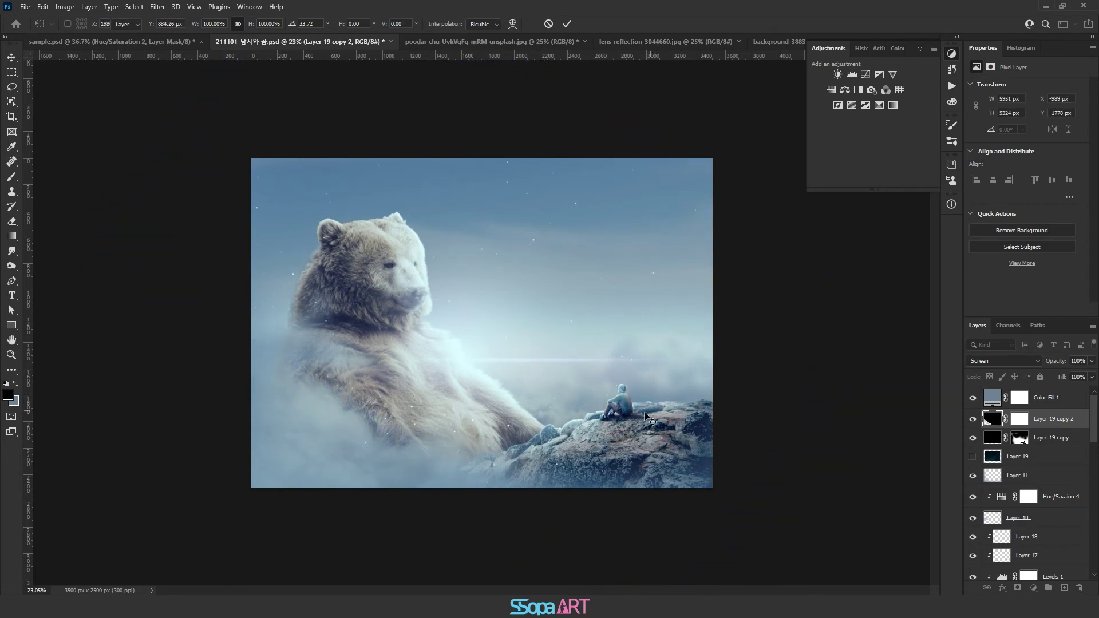
Mask copy 2's stars away from the upper sky and the bear's left side with a large black brush.
left_click(1022, 426)
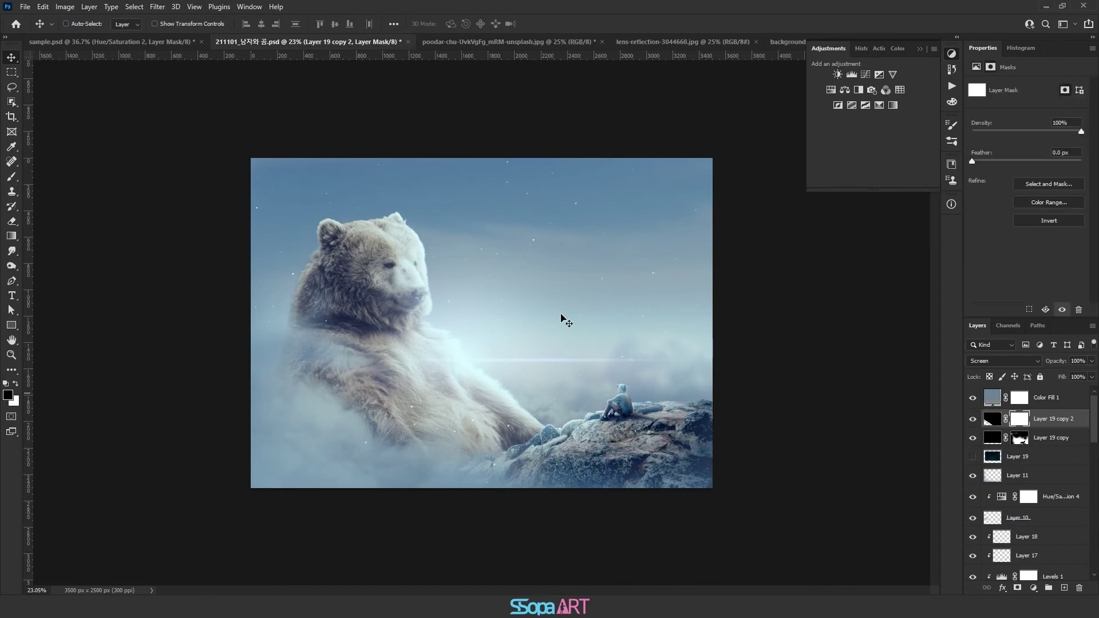
left_click(11, 177)
key("bracketright")
key("bracketright")
key("bracketright")
mouse_move(274, 209)
left_mouse_down()
mouse_move(454, 192)
mouse_move(646, 246)
mouse_move(659, 229)
mouse_move(603, 312)
left_mouse_up()
mouse_move(280, 265)
left_mouse_down()
mouse_move(265, 368)
mouse_move(275, 338)
mouse_move(281, 434)
left_mouse_up()
key("bracketleft")
key("bracketleft")
key("bracketleft")
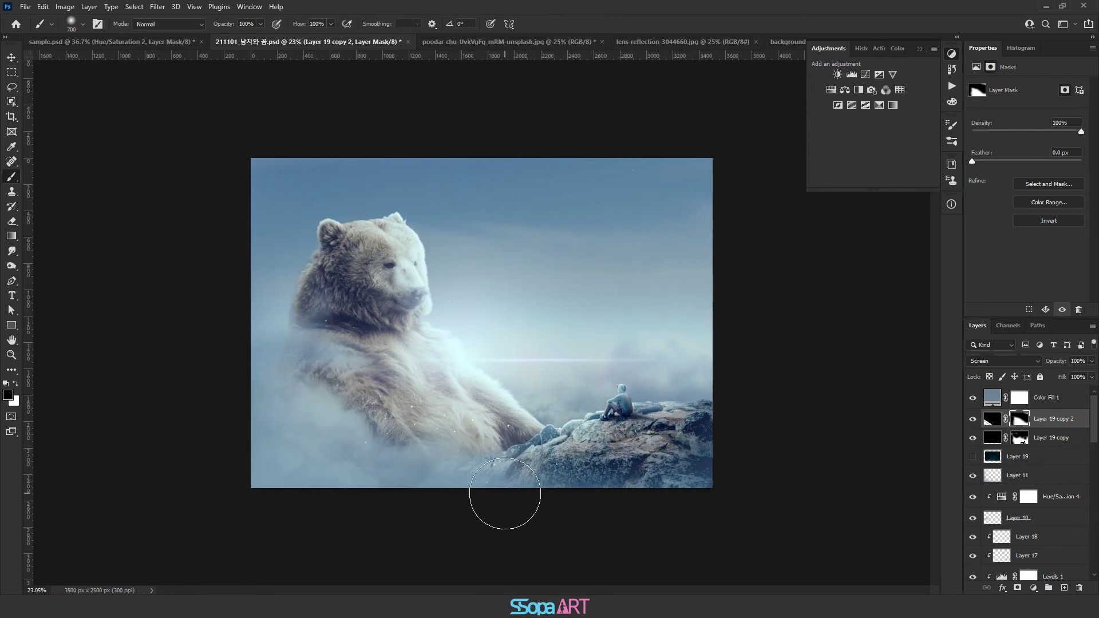
scroll(473, 437, "up", 3)
scroll(473, 437, "up", 2)
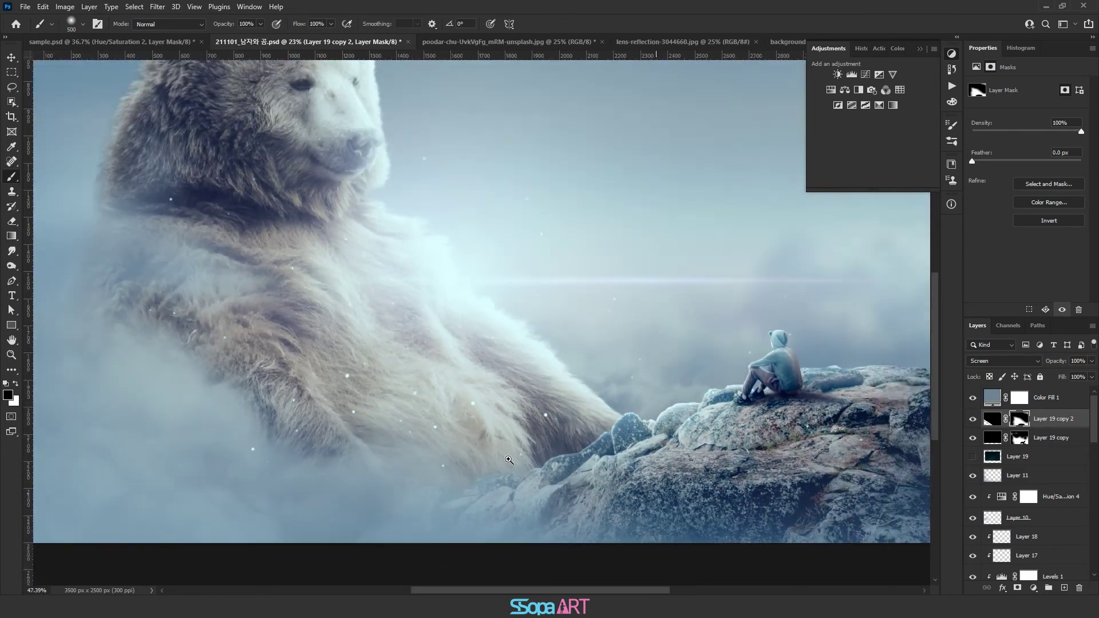
Nudge the copy 2 star pixels down and left.
key("ctrl+2")
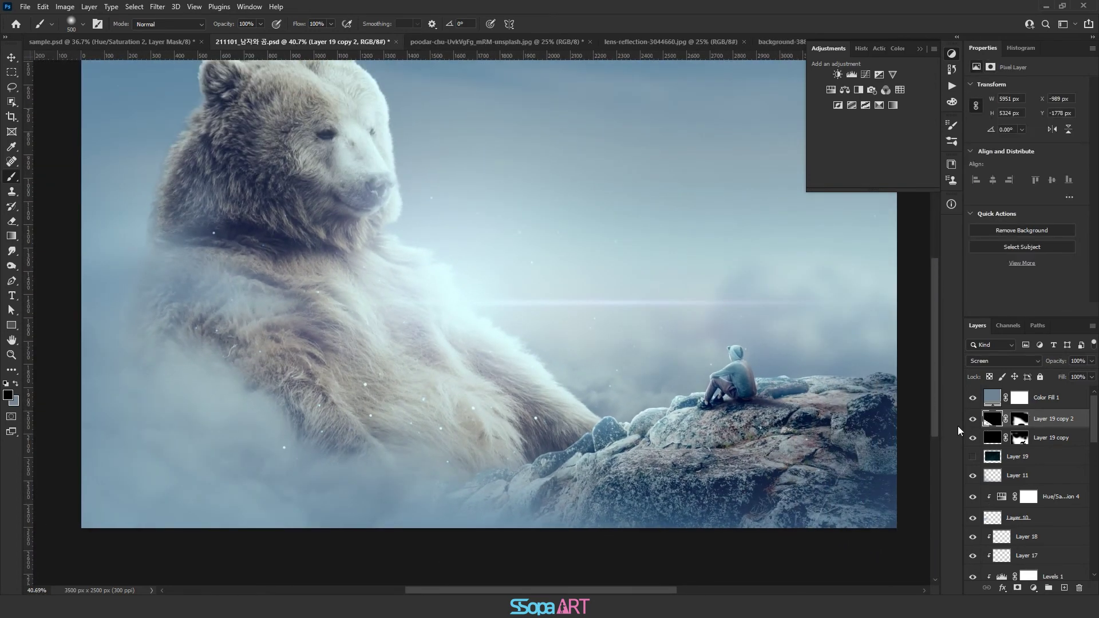
left_click(12, 59)
left_click_drag(400, 316, 337, 376)
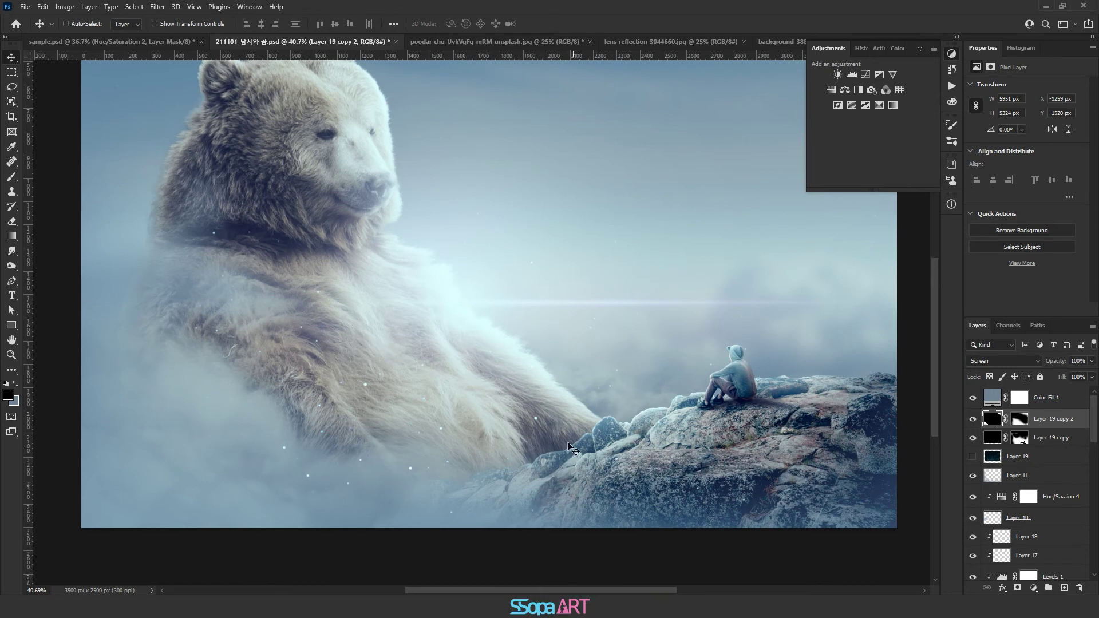
left_click_drag(546, 445, 546, 445)
Return to the mask with a halved brush for further retouching.
left_click(1020, 422)
key("b")
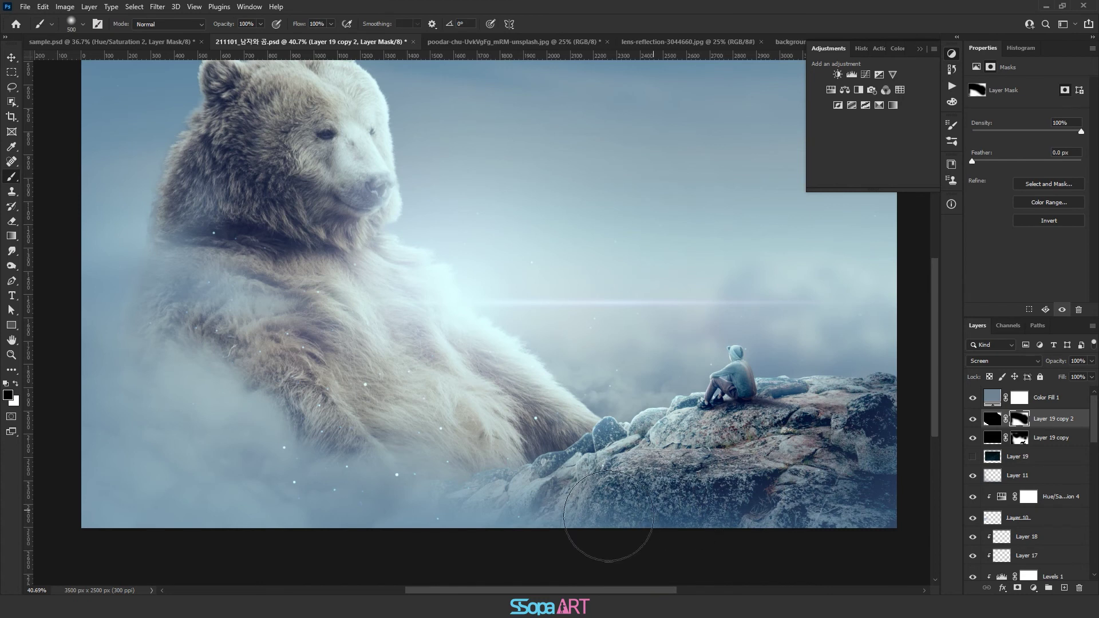
key("bracketleft")
key("bracketleft")
key("bracketleft")
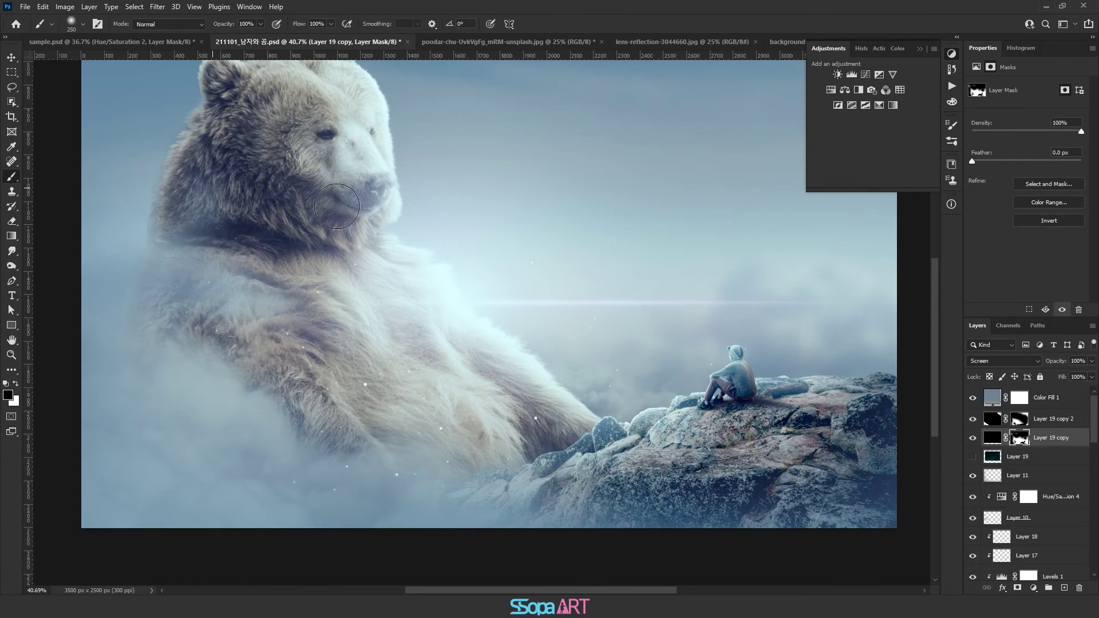
Blur Layer 19 copy's stars with a 3.1-pixel Gaussian Blur, then move to Layer 19 copy 2.
left_click(992, 437)
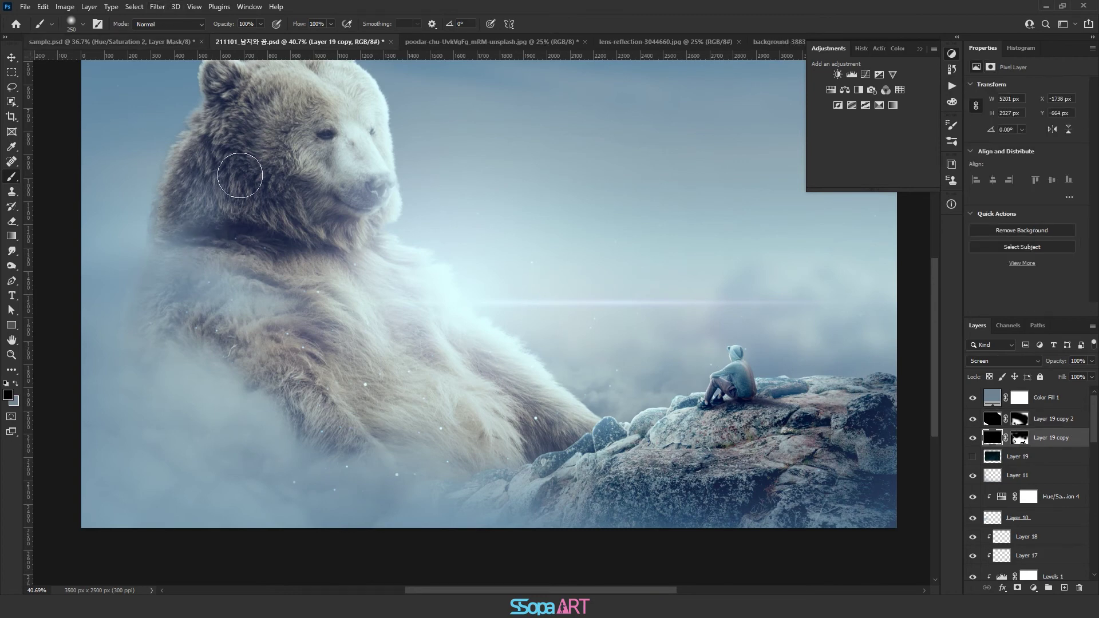
left_click_drag(380, 315, 479, 343)
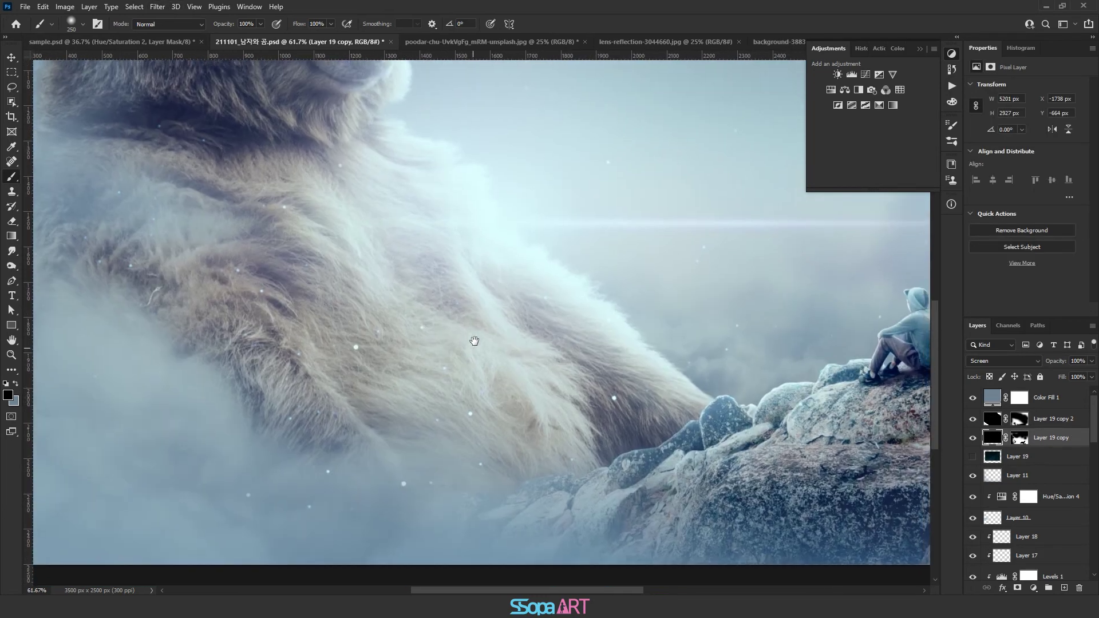
left_click(157, 6)
mouse_move(221, 153)
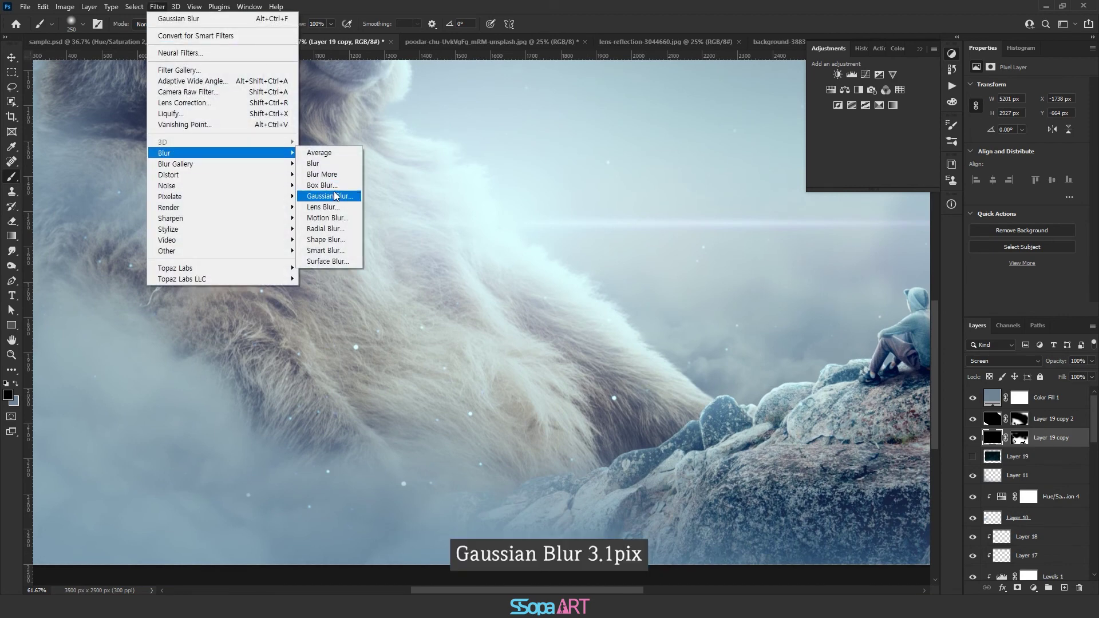
left_click(335, 196)
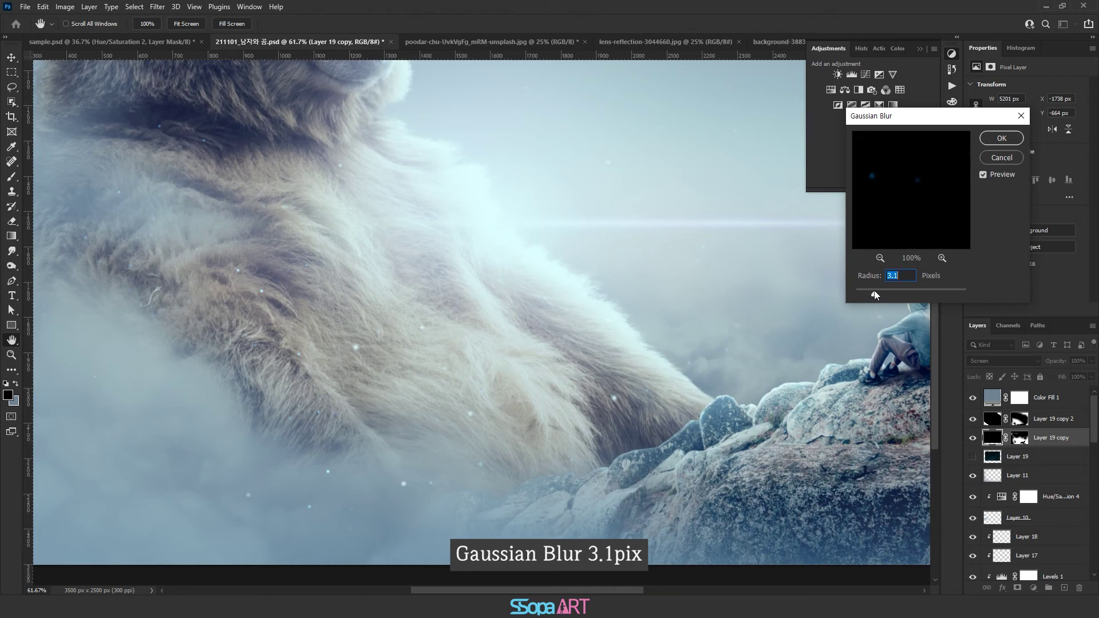
left_click(1002, 138)
key("b")
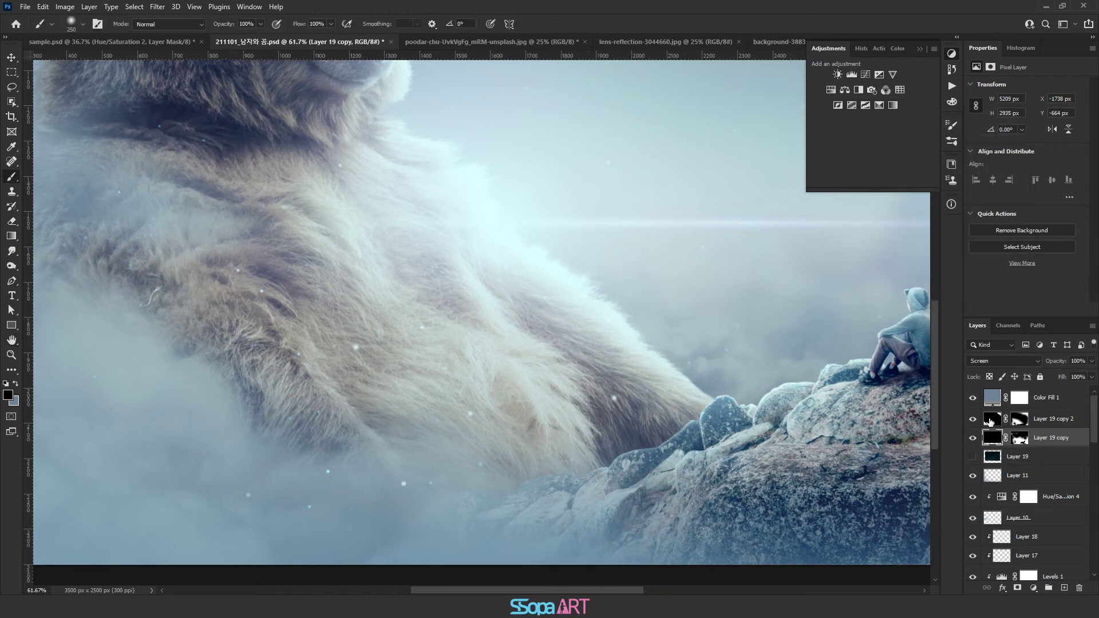
left_click(158, 7)
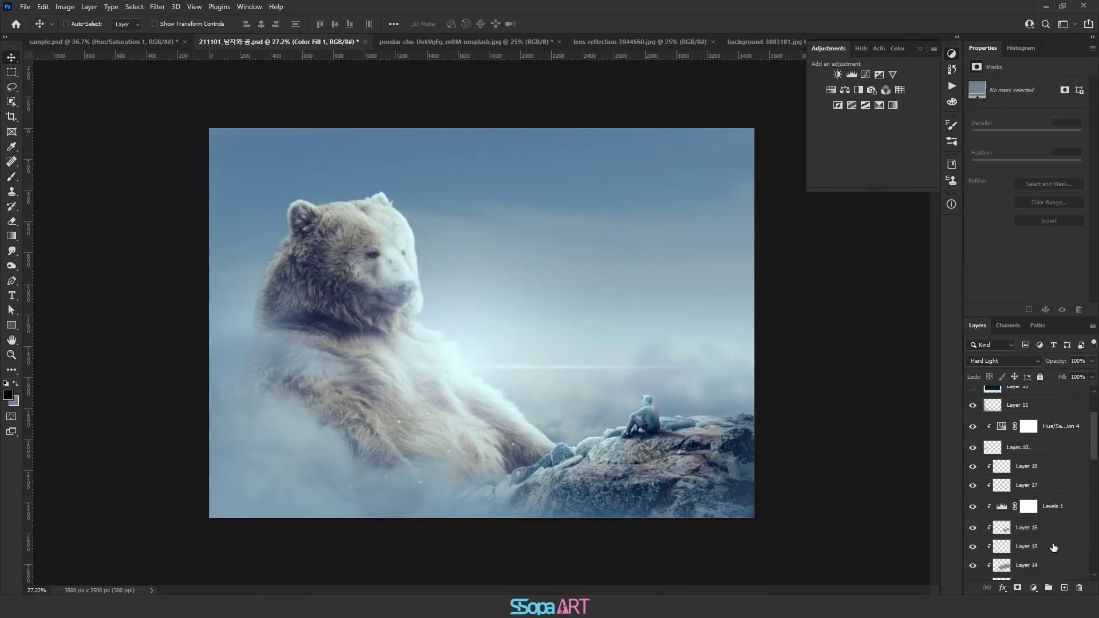
Select Levels 1, try moving it above Layer 2 copy, then undo the move.
scroll(682, 499, "up", 5)
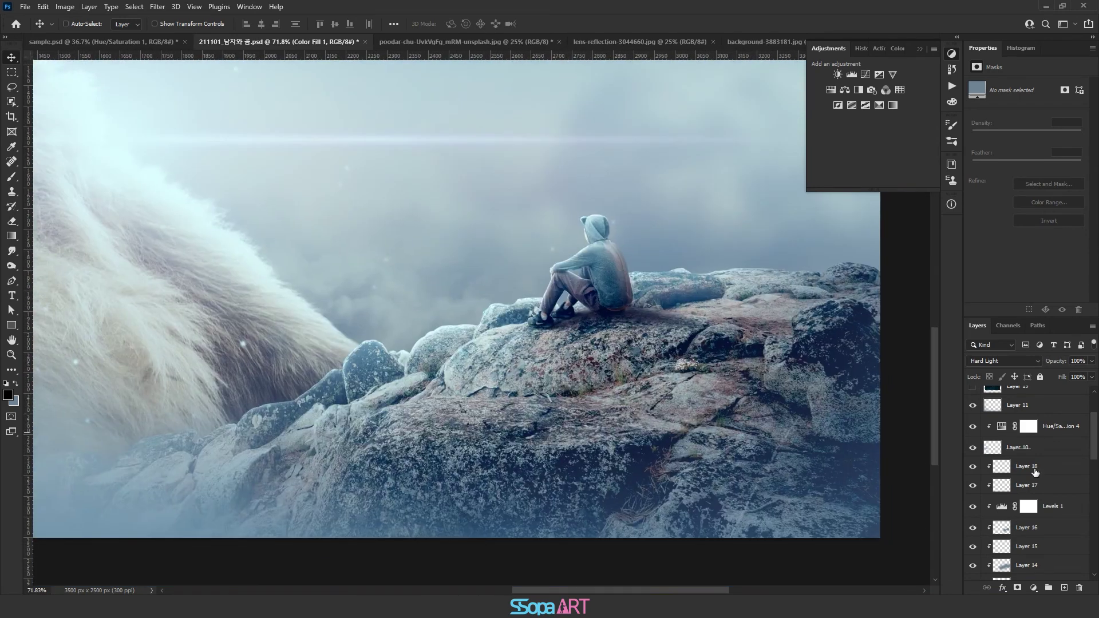
scroll(1031, 487, "down", 3)
left_click(1044, 506)
scroll(1039, 529, "up", 1)
scroll(1039, 530, "up", 4)
left_click(1055, 484)
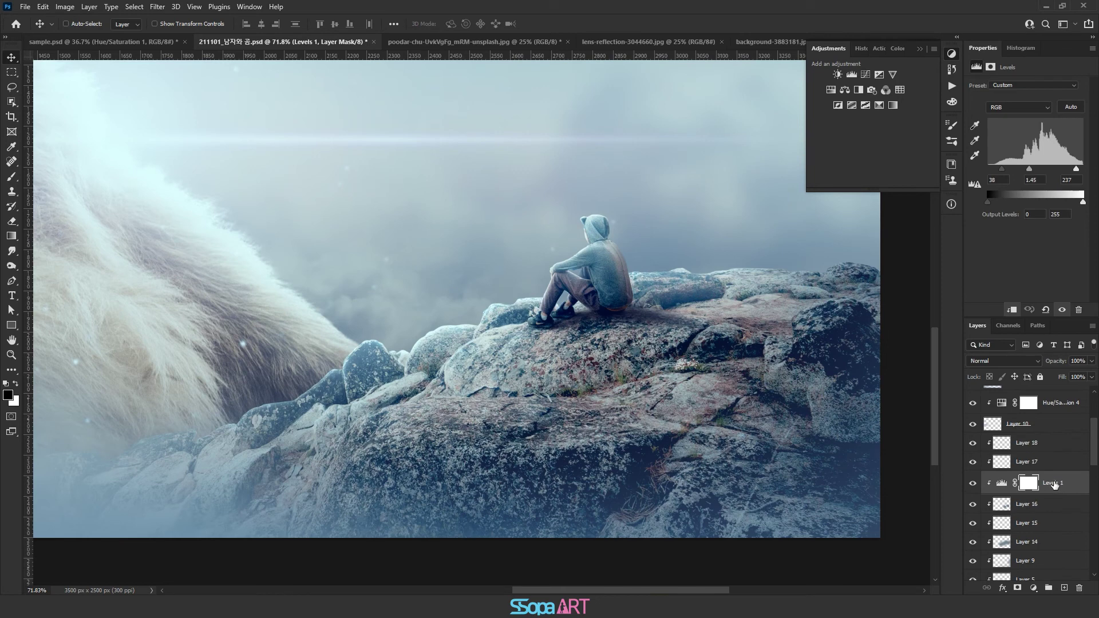
scroll(1047, 509, "down", 4)
left_click_drag(1055, 416, 1048, 516)
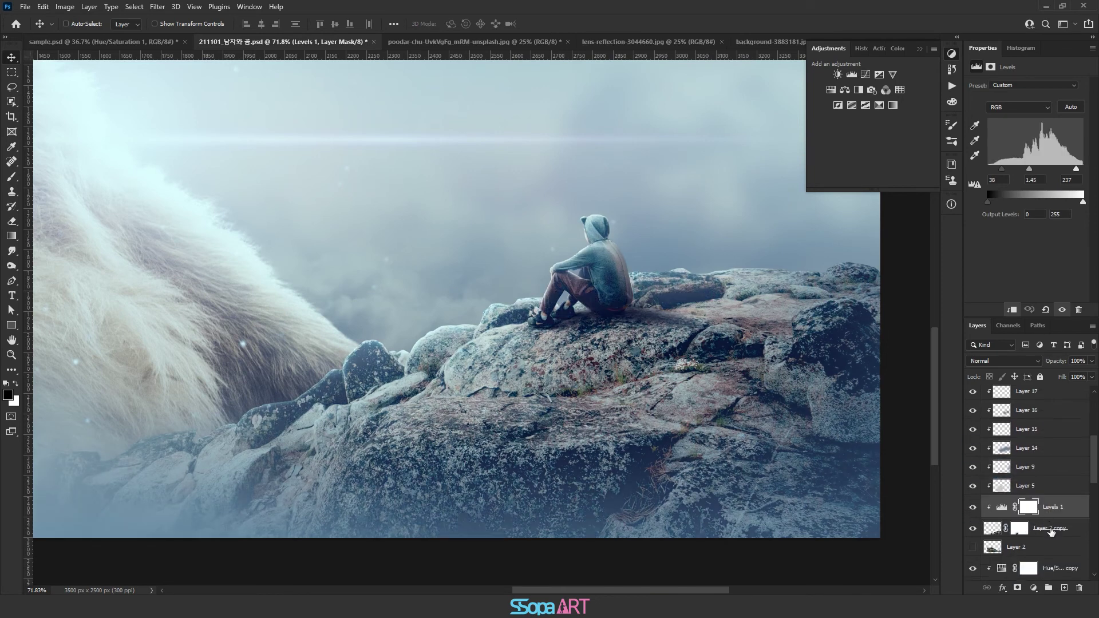
scroll(1051, 531, "up", 3)
key("ctrl+z")
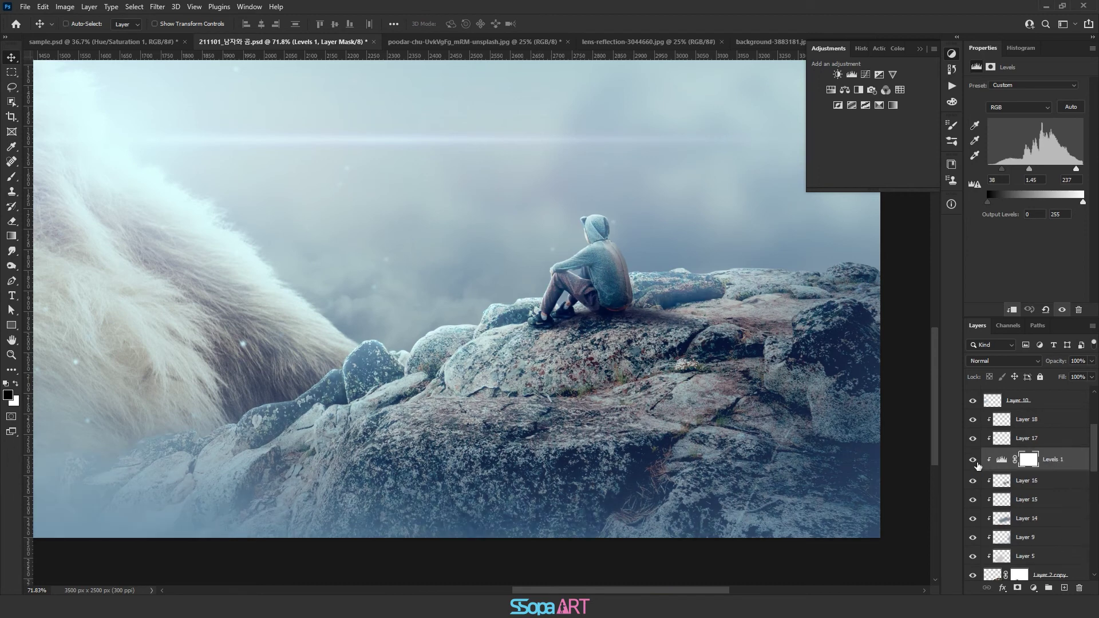
Move Levels 1 between Layer 9 and Layer 5 and add a Hue/Saturation adjustment above.
left_click(974, 461)
left_click(972, 460)
left_click_drag(1049, 541, 1049, 545)
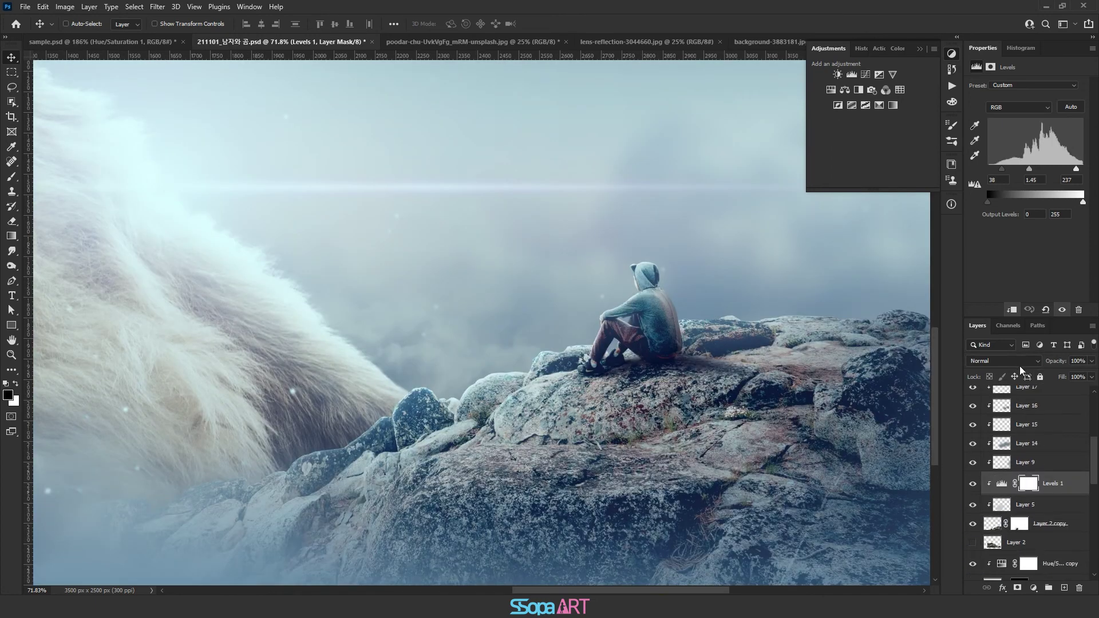
left_click(831, 90)
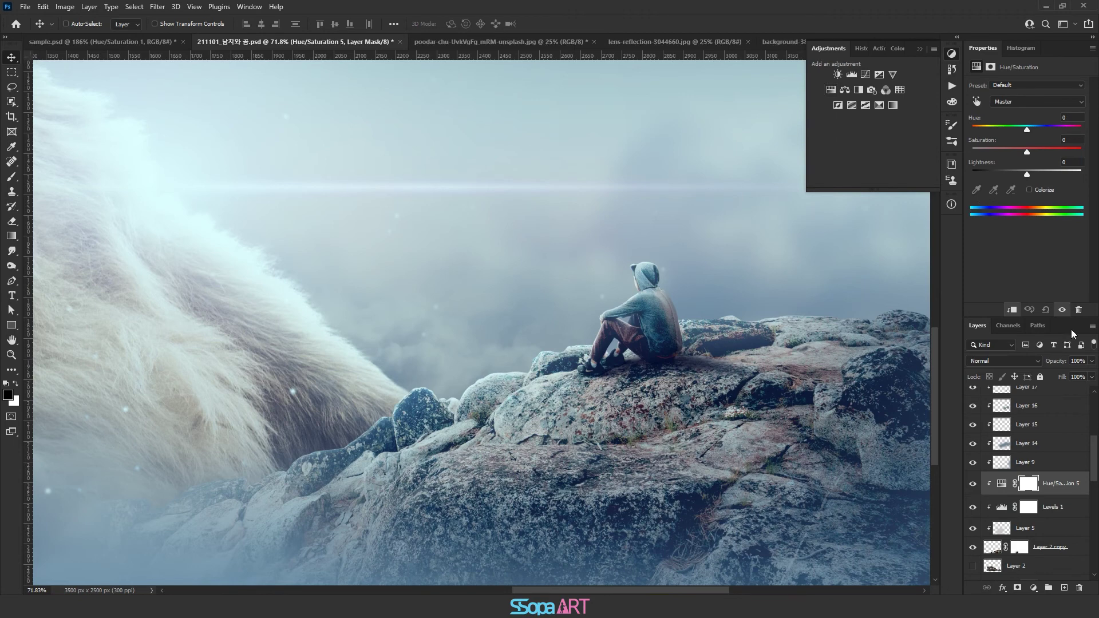
Set Hue/Saturation 5's Reds to Saturation -9 and Lightness +69.
left_click(1002, 101)
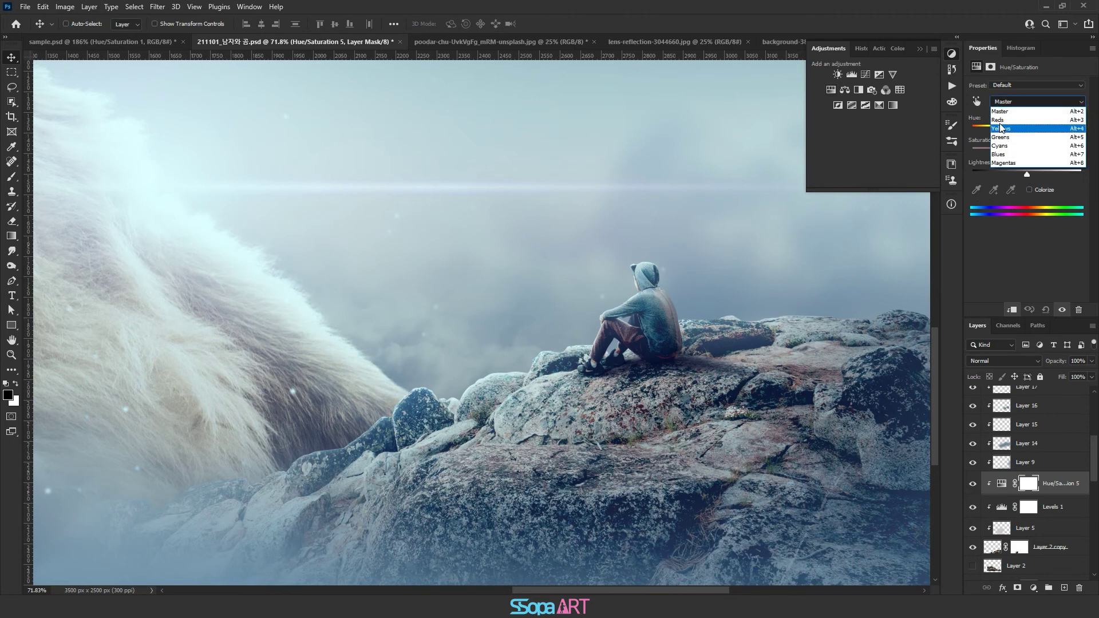
left_click(1001, 116)
mouse_move(1027, 174)
left_mouse_down()
mouse_move(1063, 174)
mouse_move(1022, 151)
left_mouse_up()
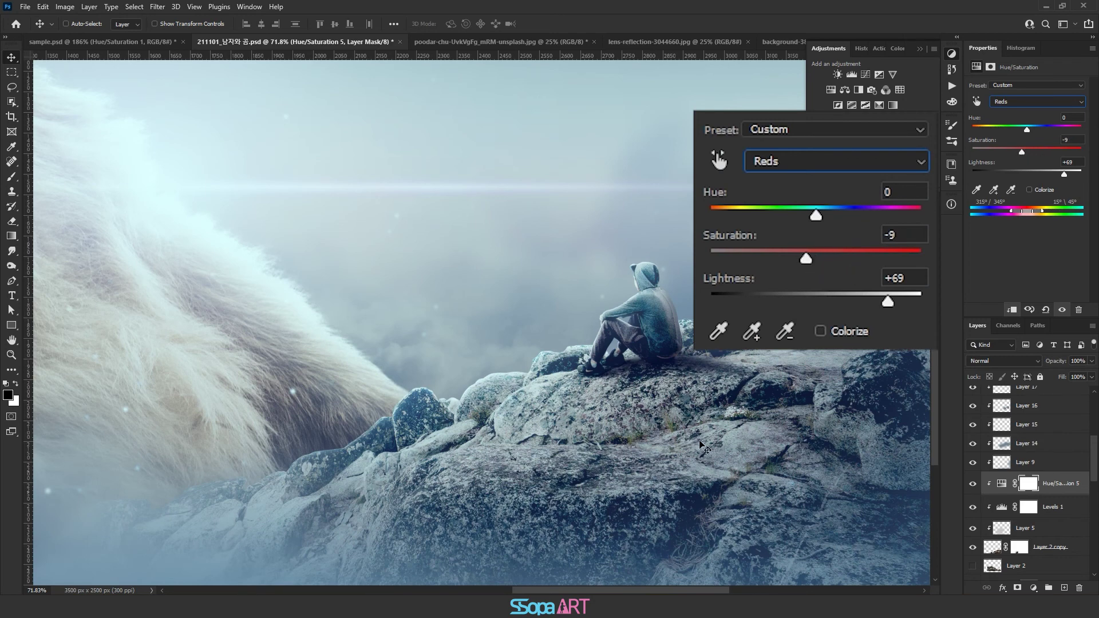
left_click(1062, 309)
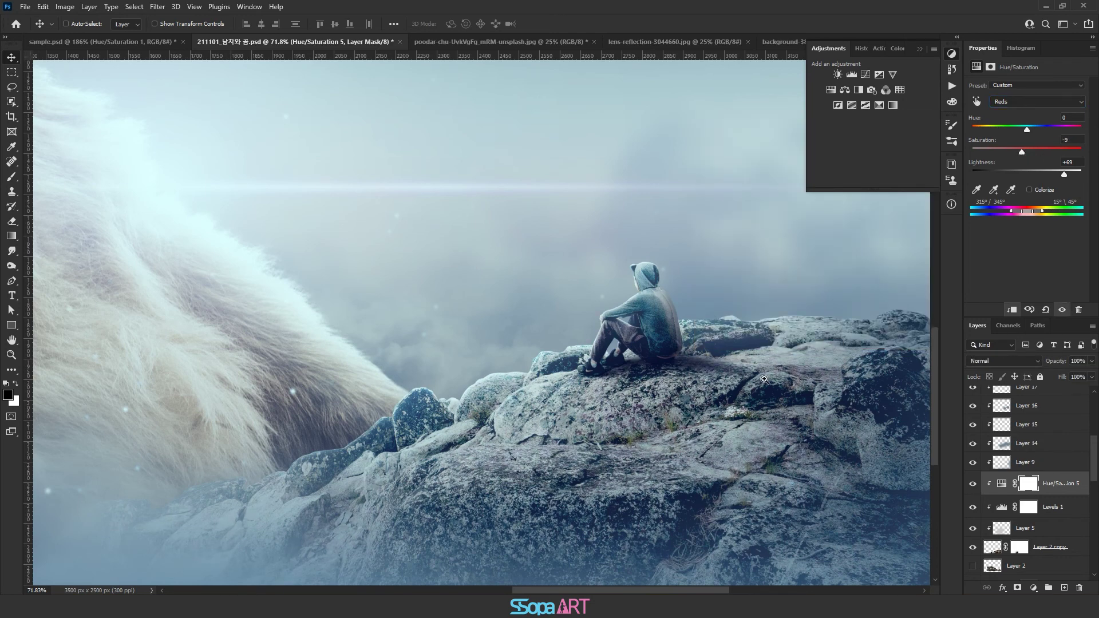
Pan to show the whole bear and toggle Levels 1 off and on to compare.
scroll(746, 395, "down", 3)
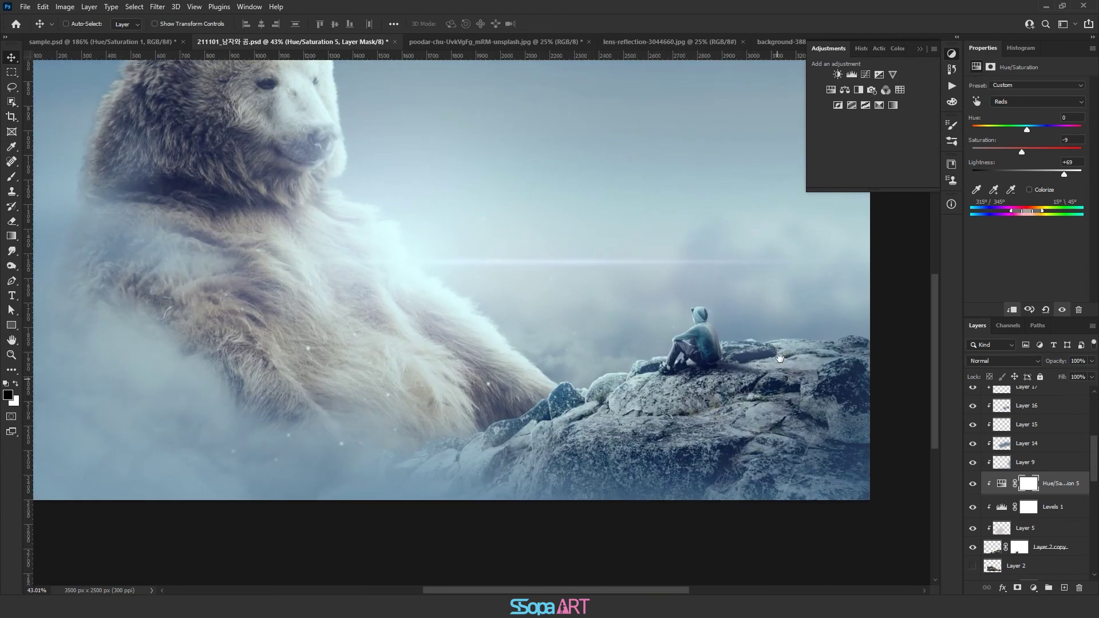
left_click_drag(798, 384, 780, 448)
left_click(974, 508)
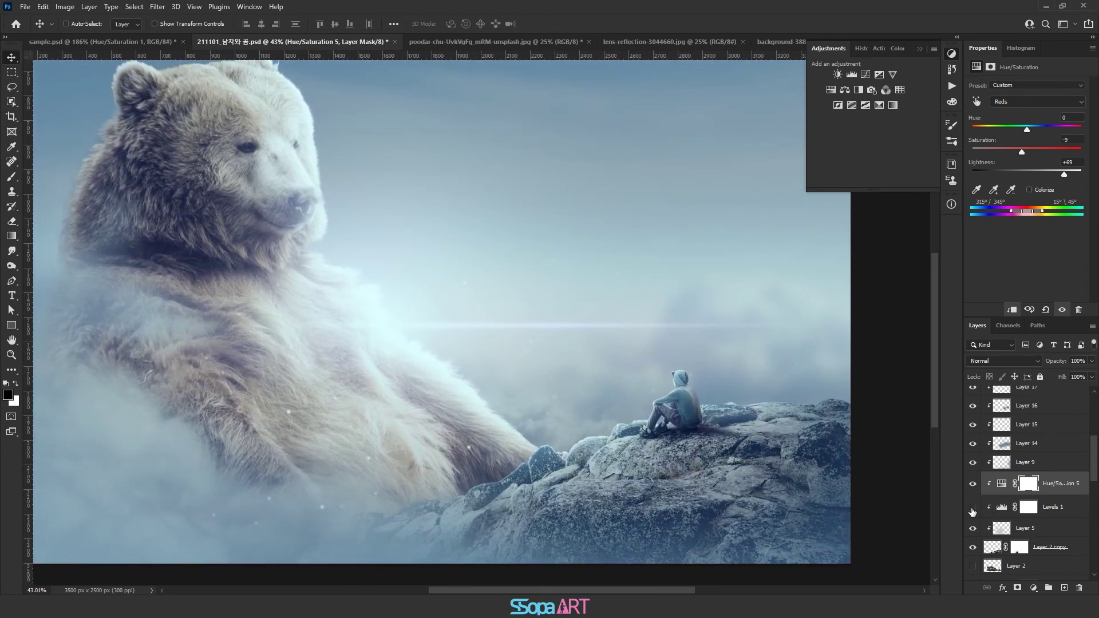
left_click(973, 508)
Select the Levels 1 mask, fit the image, and size the brush for masking.
left_click(1029, 507)
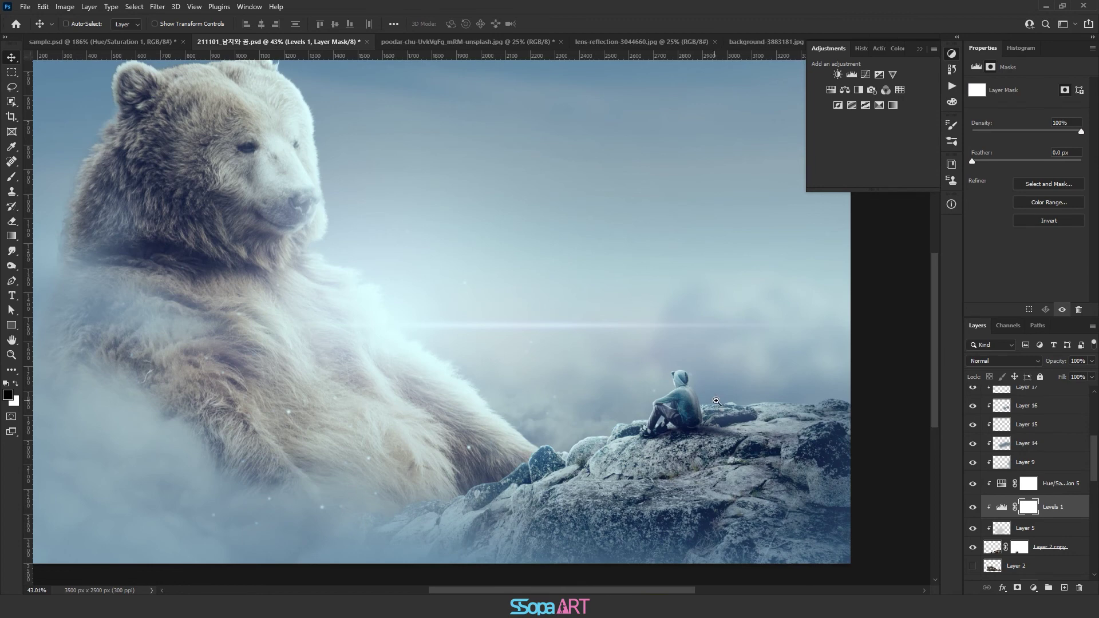
key("ctrl+0")
key("b")
key("bracketright")
key("bracketright")
key("bracketright")
key("bracketright")
key("bracketright")
key("bracketright")
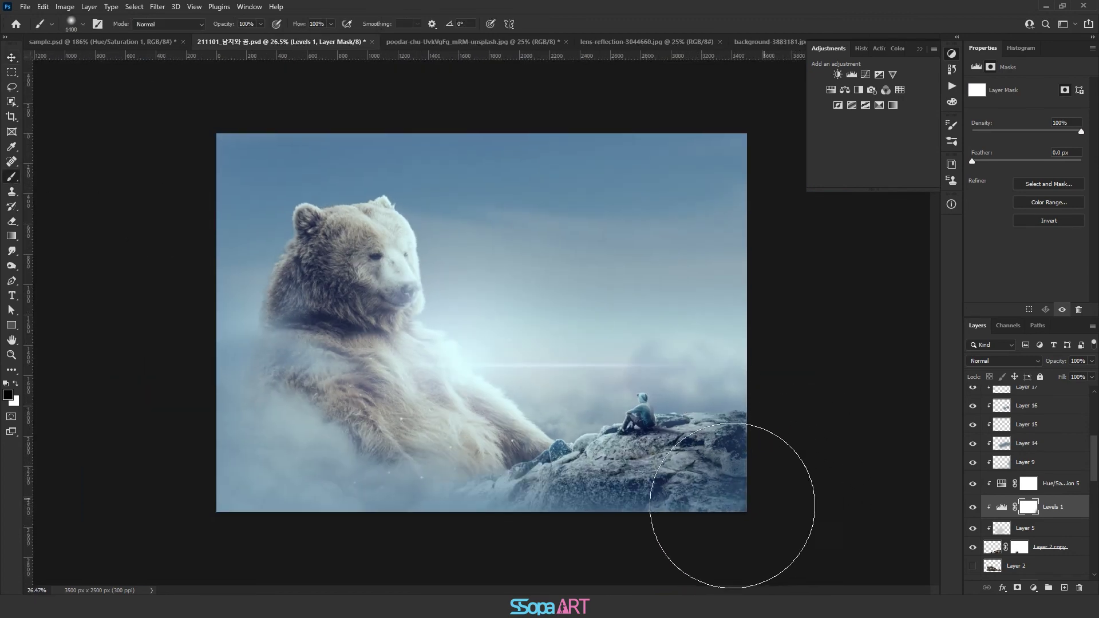
key("bracketleft")
key("bracketleft")
key("bracketleft")
key("bracketleft")
key("bracketleft")
key("bracketleft")
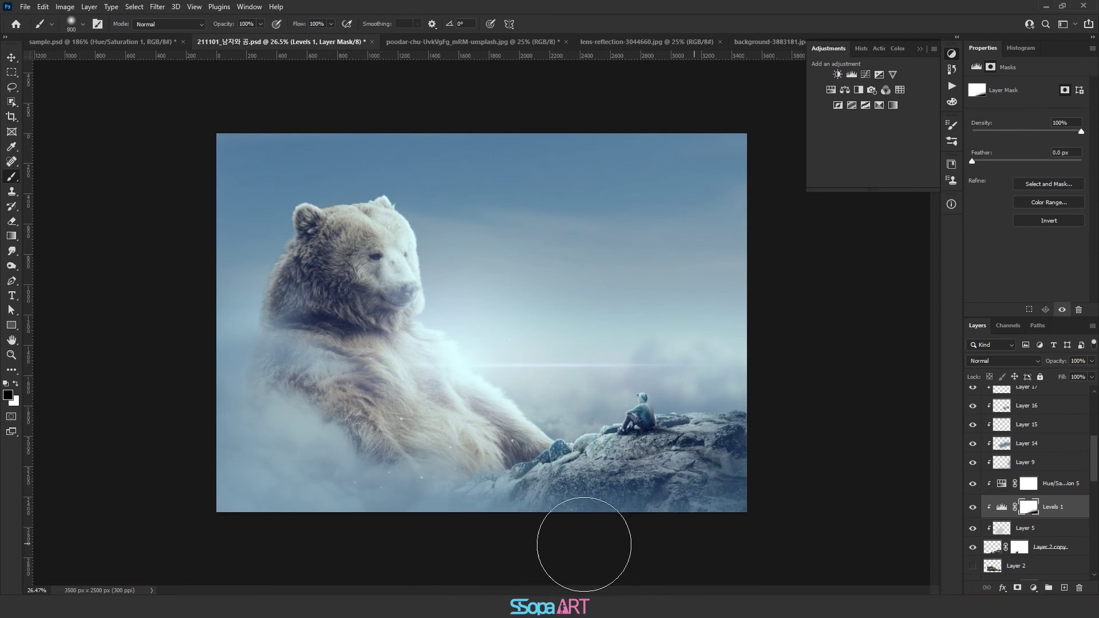
mouse_move(674, 464)
left_mouse_down()
mouse_move(717, 466)
mouse_move(483, 244)
left_mouse_up()
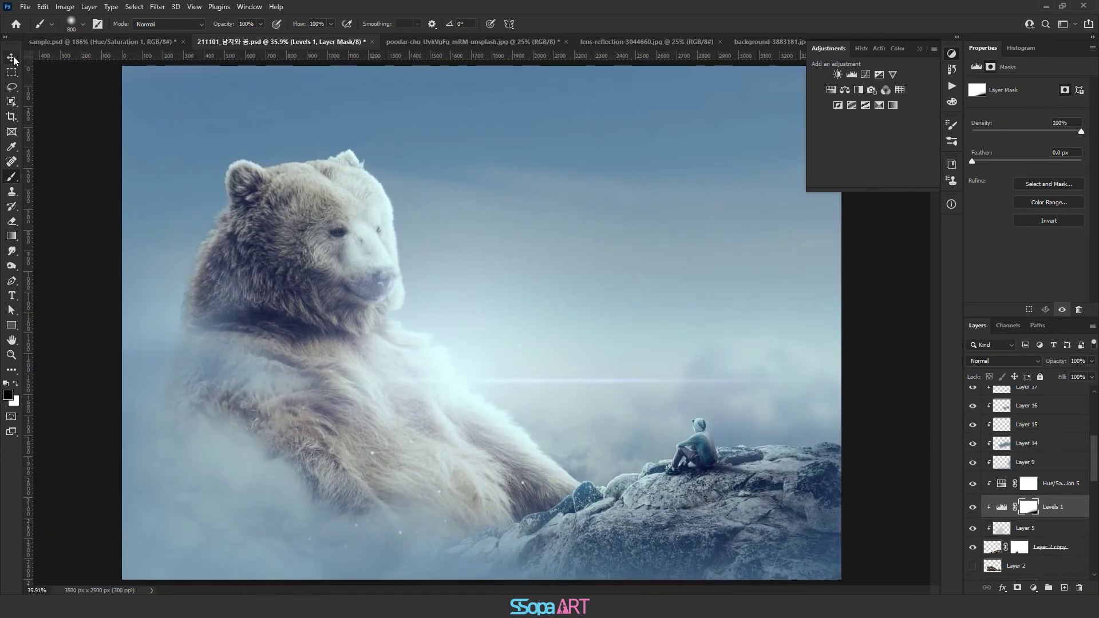
Select Layer 18 and add a new empty Layer 20 above it.
key("v")
left_click_drag(1090, 471, 1090, 401)
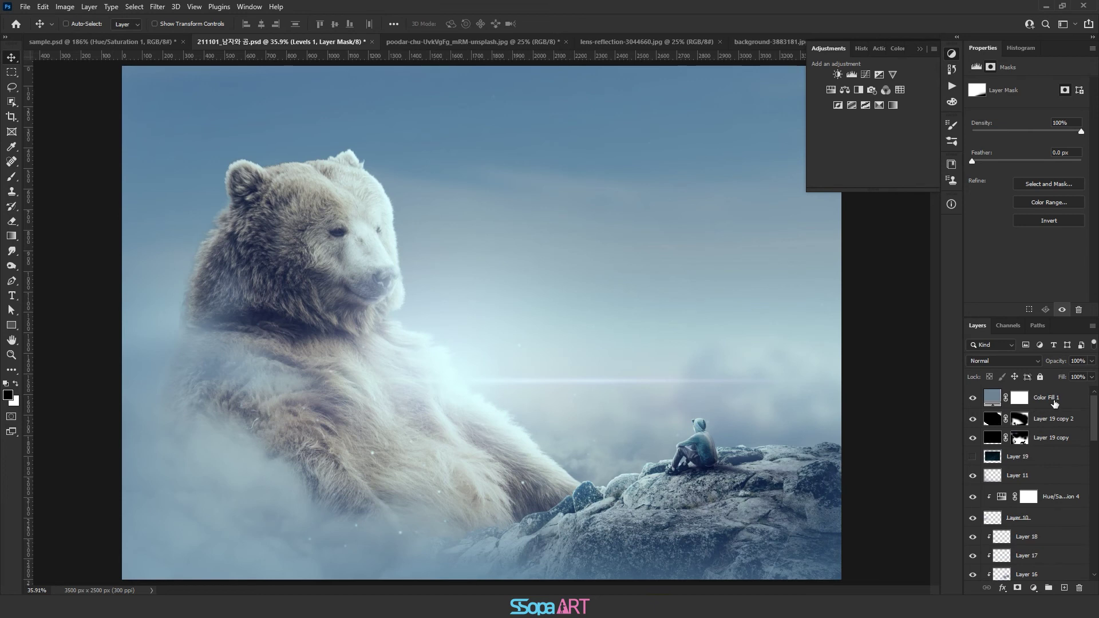
left_click(1052, 403)
scroll(1030, 458, "down", 3)
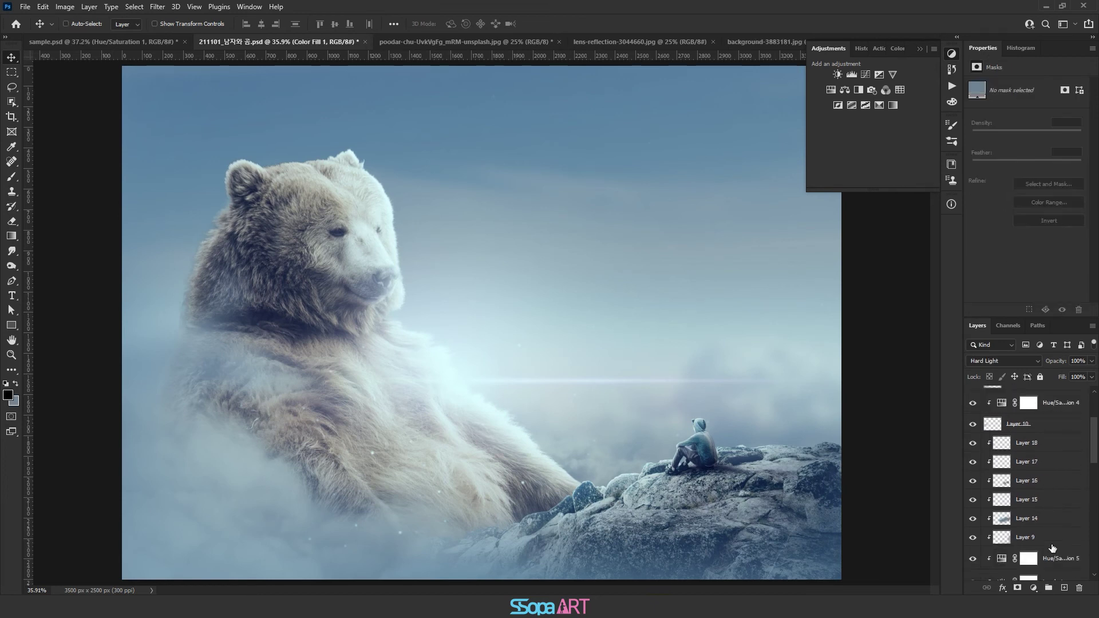
left_click(1019, 471)
left_click(1040, 493)
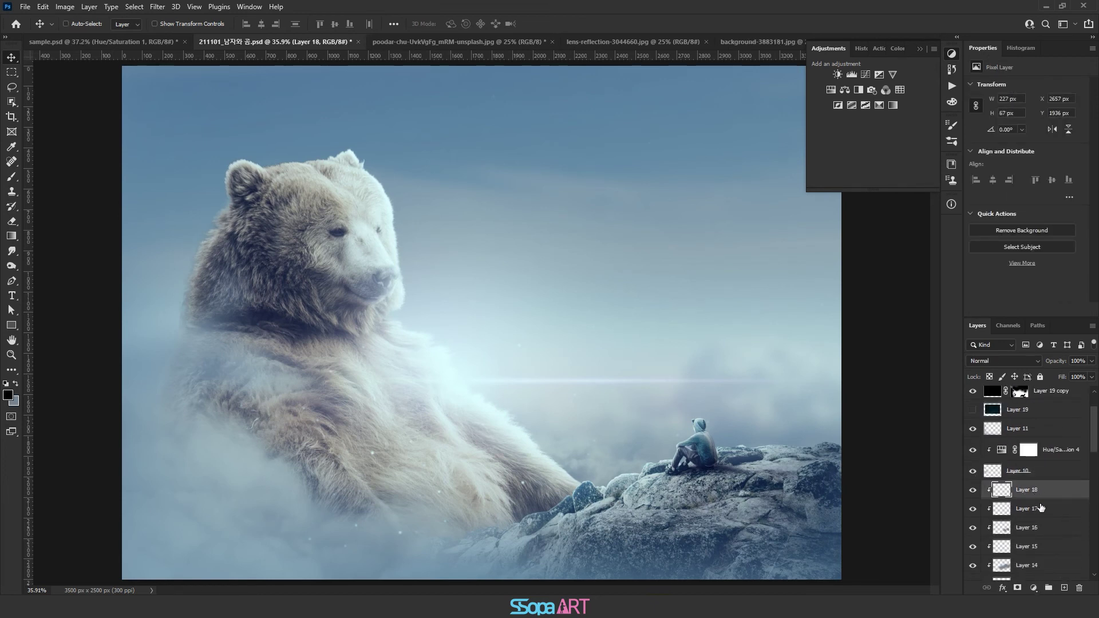
left_click(1064, 587)
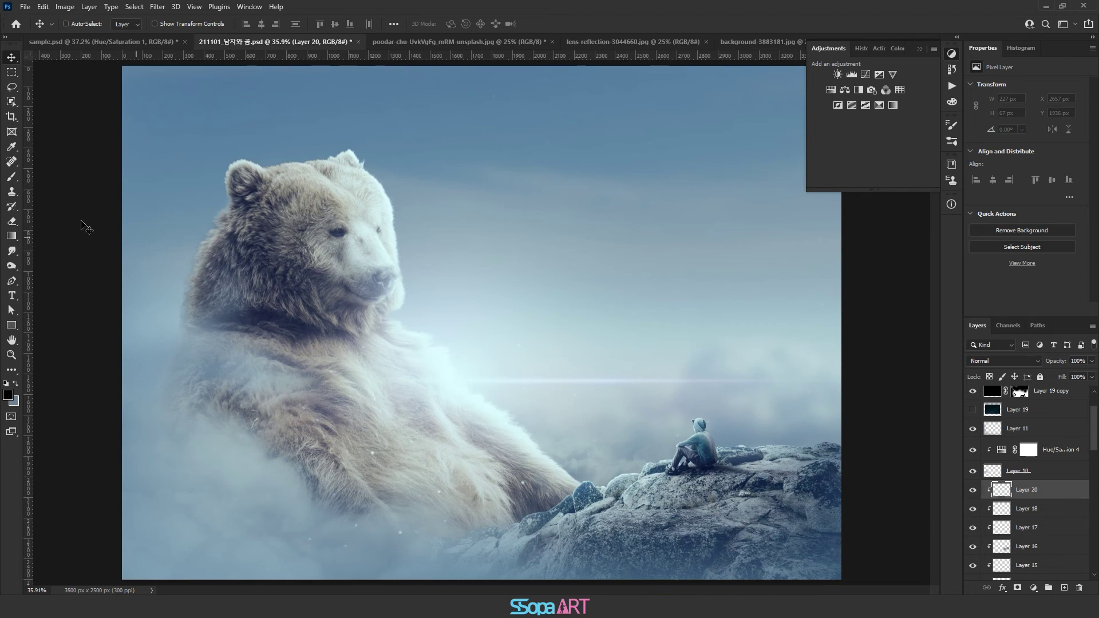
Paint soft mist on Layer 20 over the lower-right rocks and along the bottom edge with an enlarged brush.
key("b")
scroll(481, 323, "down", 2)
key("bracketright")
key("bracketright")
key("bracketright")
left_click_drag(833, 532, 841, 466)
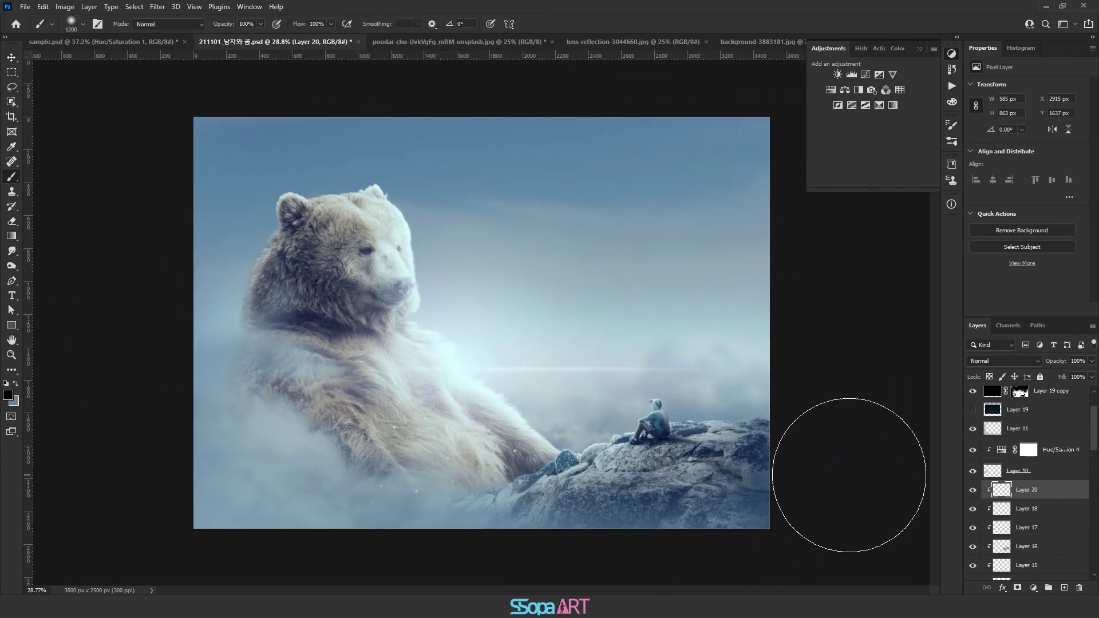
left_click(860, 430)
scroll(792, 454, "down", 2)
key("bracketright")
key("bracketright")
key("bracketright")
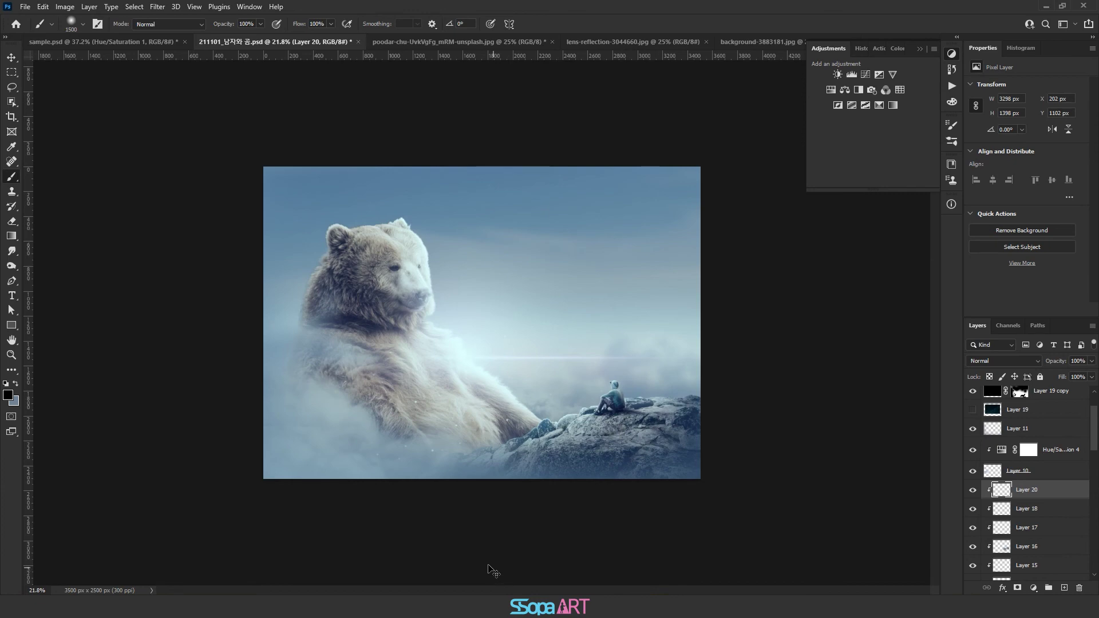
left_click_drag(518, 569, 498, 562)
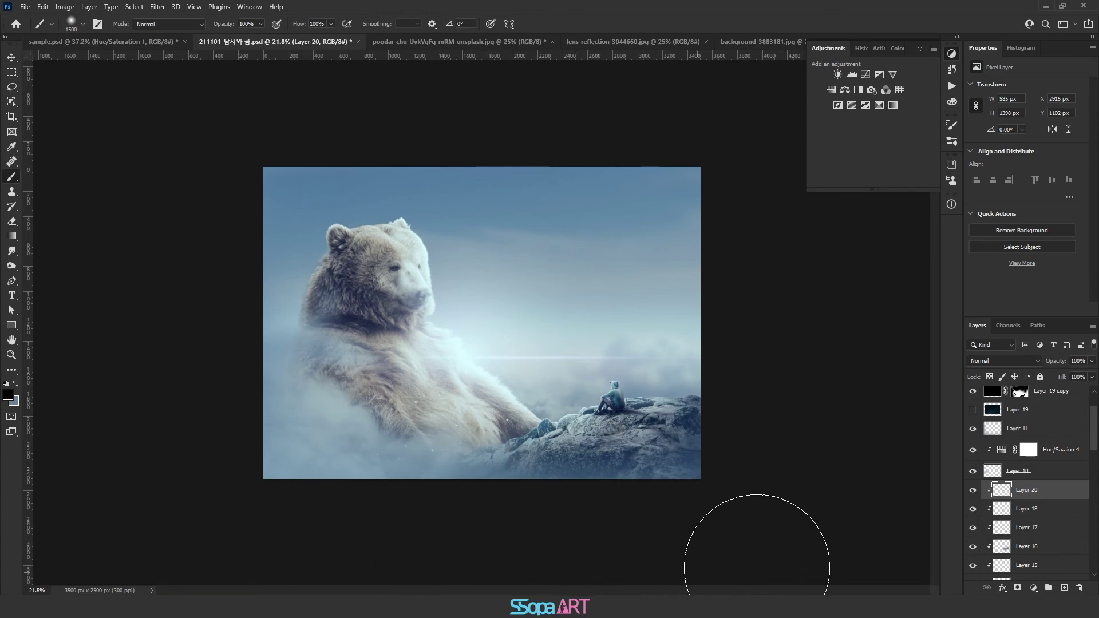
mouse_move(724, 503)
left_mouse_down()
mouse_move(778, 543)
mouse_move(760, 545)
left_mouse_up()
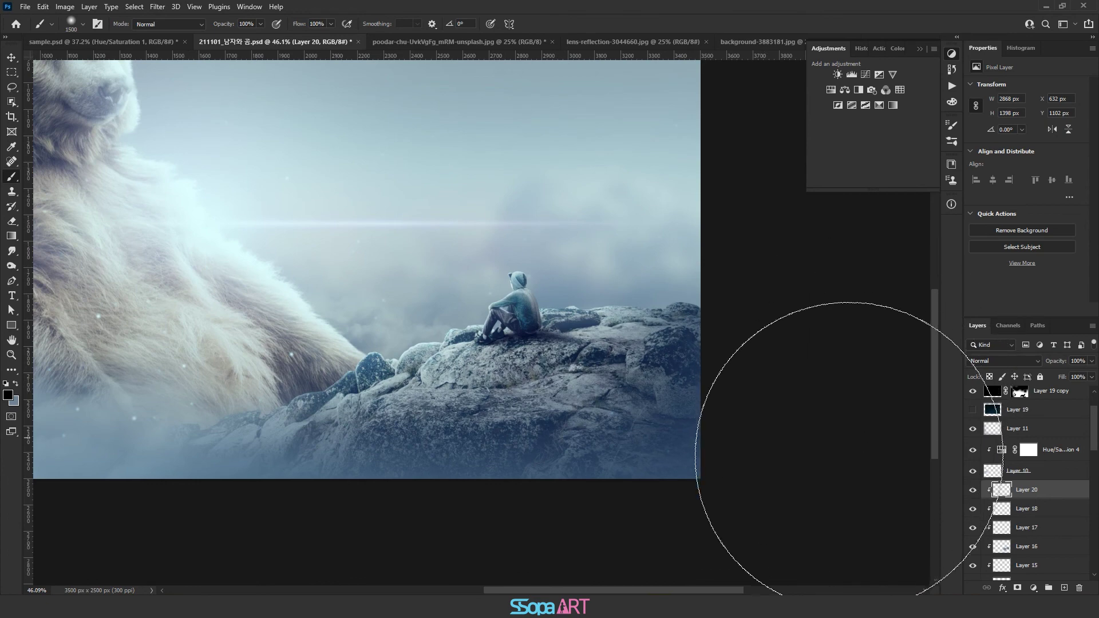
left_click_drag(631, 294, 763, 322)
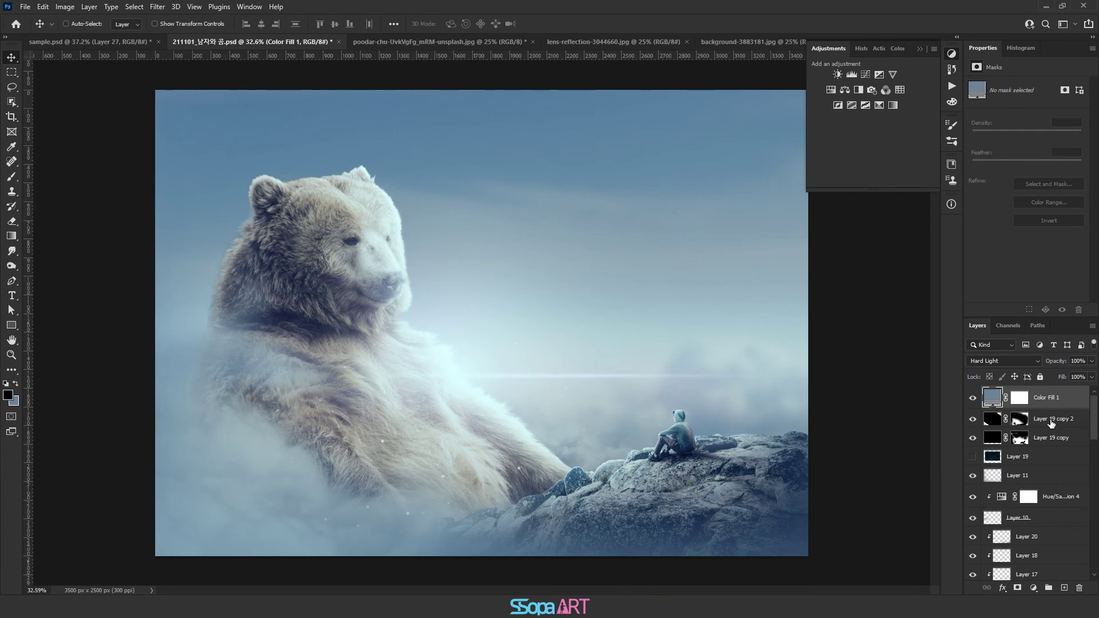
Shift the Layer 12 lens-flare streak right and lower Layer 13's glow to about 34% opacity.
scroll(1034, 521, "down", 2)
scroll(1033, 515, "down", 2)
scroll(1032, 510, "down", 2)
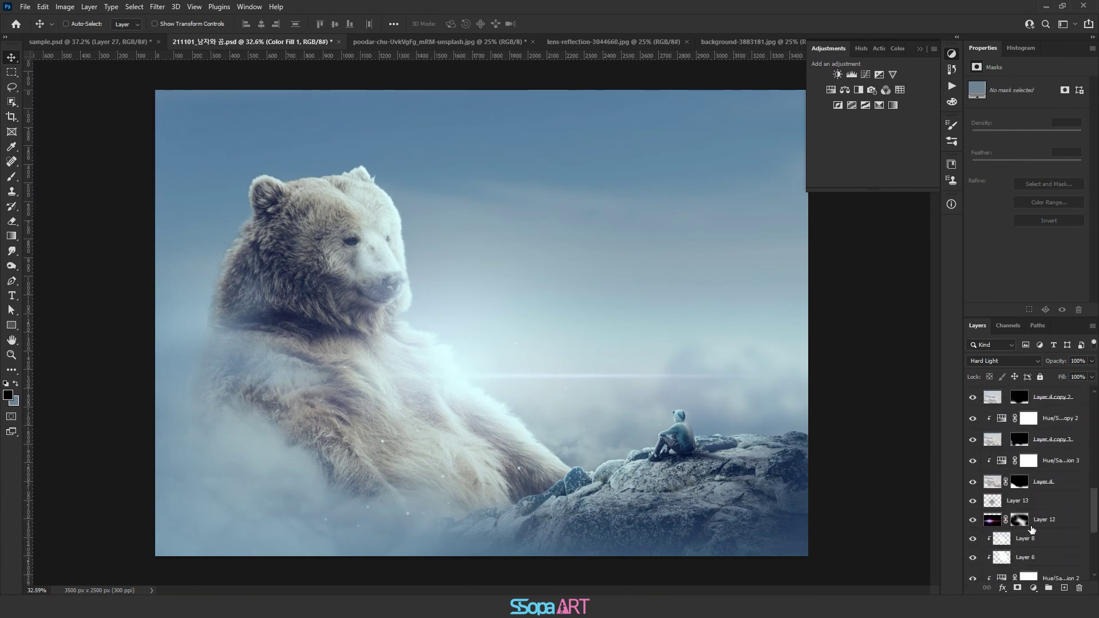
scroll(1032, 505, "down", 2)
left_click(1043, 451)
mouse_move(506, 380)
left_mouse_down()
mouse_move(567, 383)
mouse_move(493, 381)
mouse_move(596, 396)
left_mouse_up()
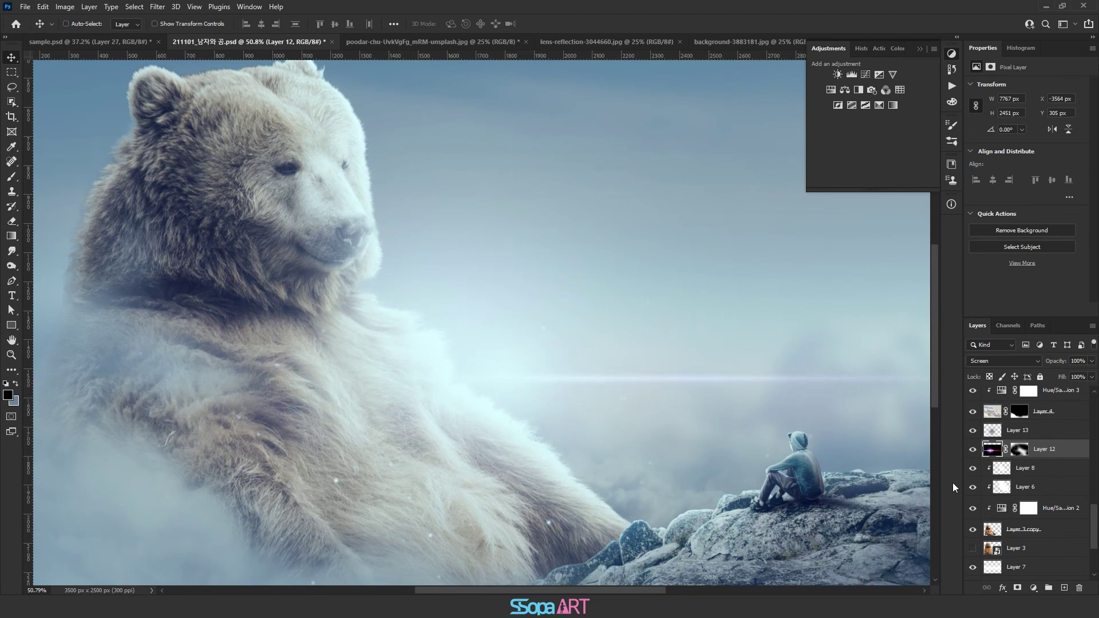
left_click_drag(744, 378, 771, 428)
left_click(1018, 430)
left_click(1092, 361)
left_click_drag(1062, 373, 1058, 372)
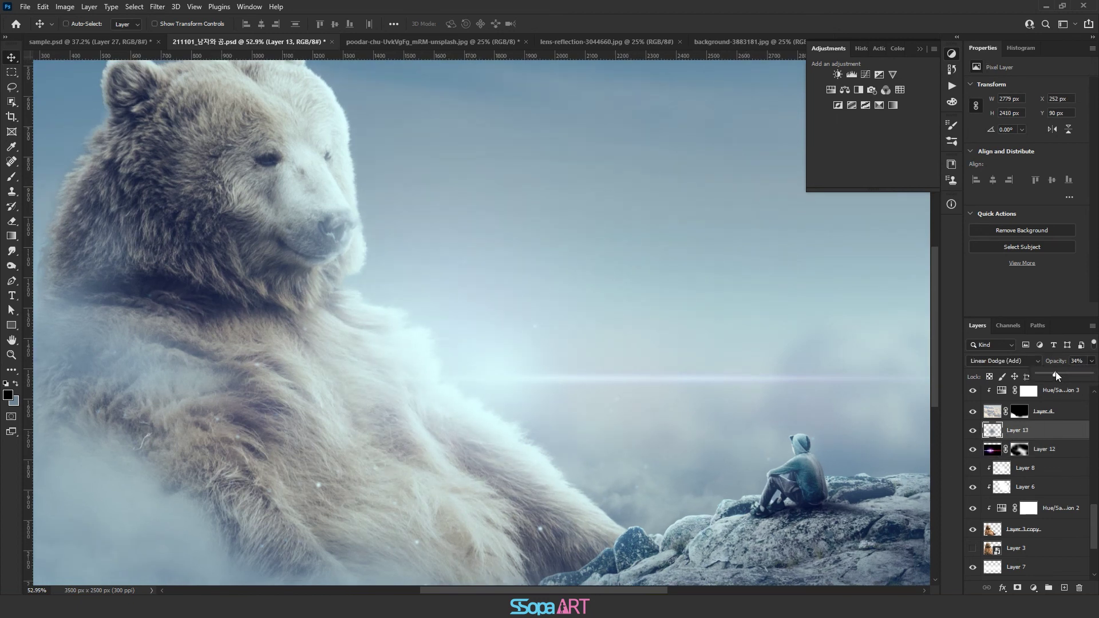
Target Layer 12's mask with a large white brush.
left_click(1019, 450)
left_click(11, 176)
key("x")
key("]")
key("]")
key("]")
key("]")
key("]")
key("]")
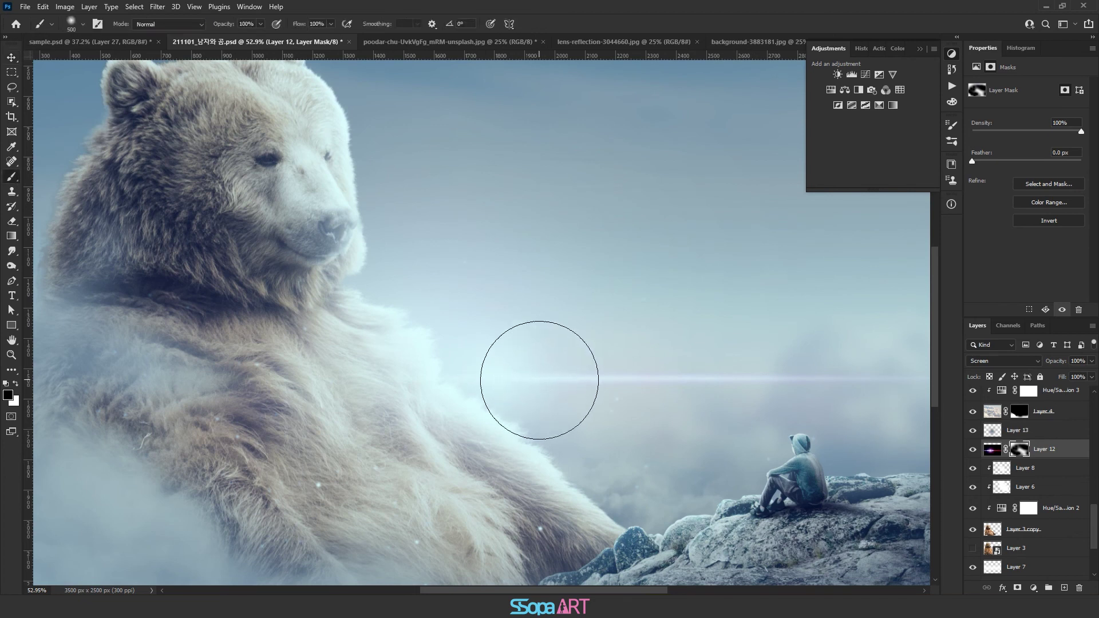
key("]")
key("]")
key("]")
key("]")
key("]")
key("]")
Compare Layer 13's glow on and off, then lower its opacity to about 25%.
left_click(972, 430)
left_click(972, 430)
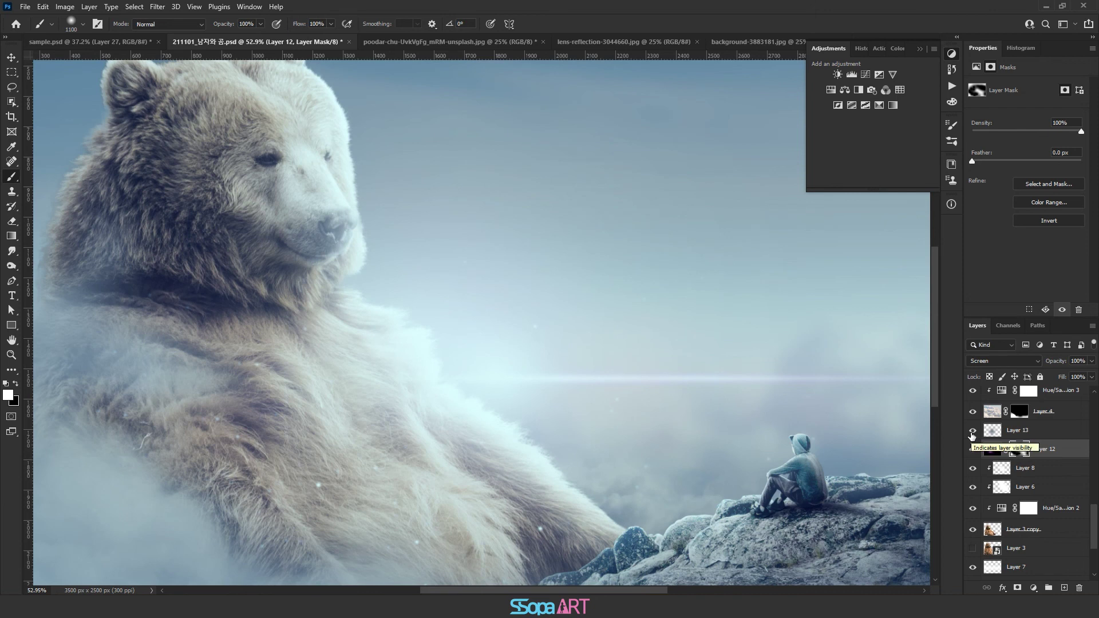
left_click(1025, 430)
left_click_drag(1092, 361, 1058, 375)
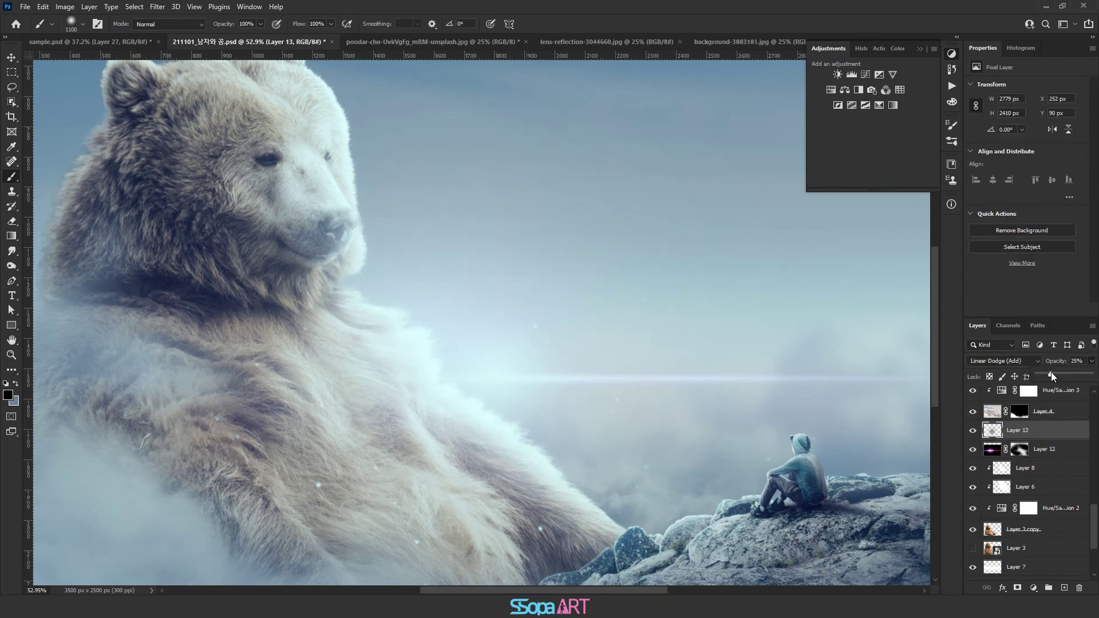
Shrink the brush for Layer 12's mask and nudge the light streak slightly.
left_click(1021, 450)
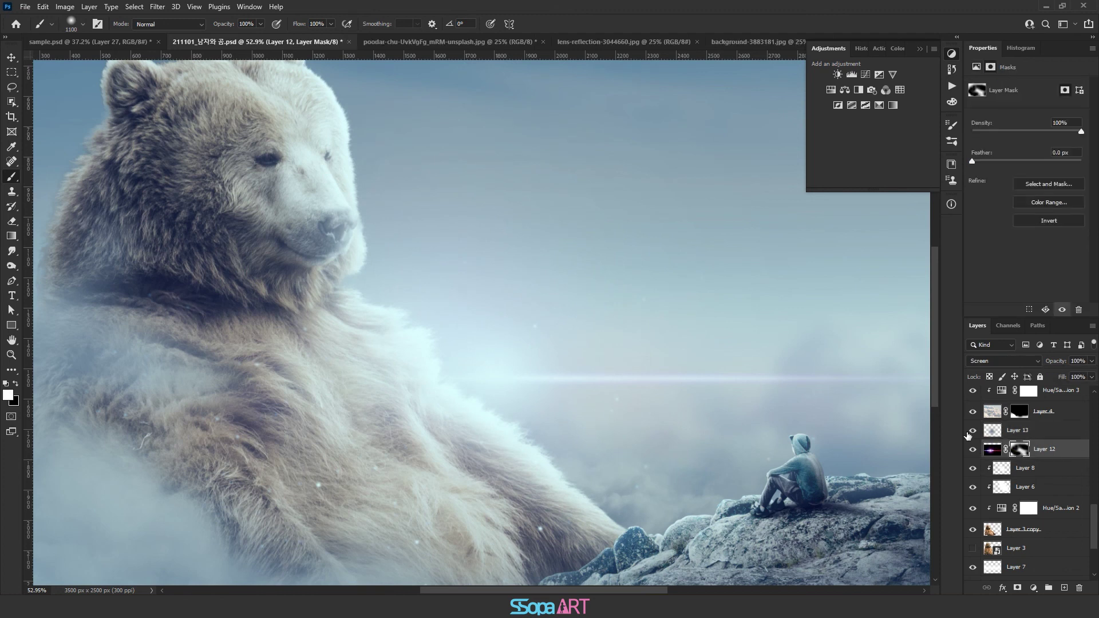
key("bracketleft")
key("bracketleft")
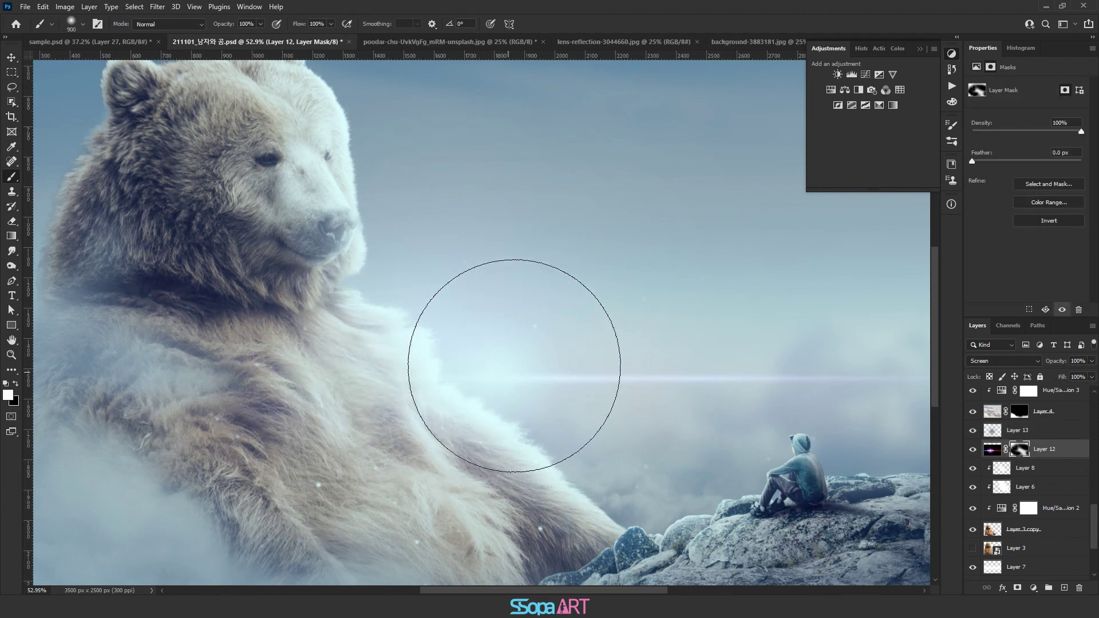
key("bracketleft")
key("bracketleft")
key("bracketleft")
key("bracketleft")
key("bracketleft")
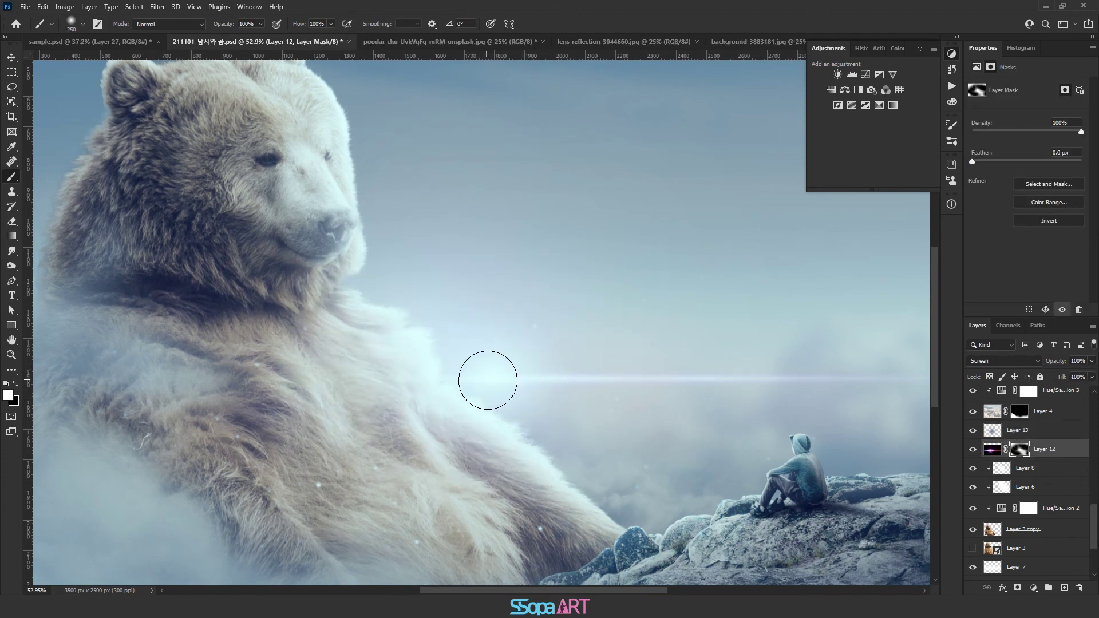
key("v")
left_click_drag(515, 298, 503, 299)
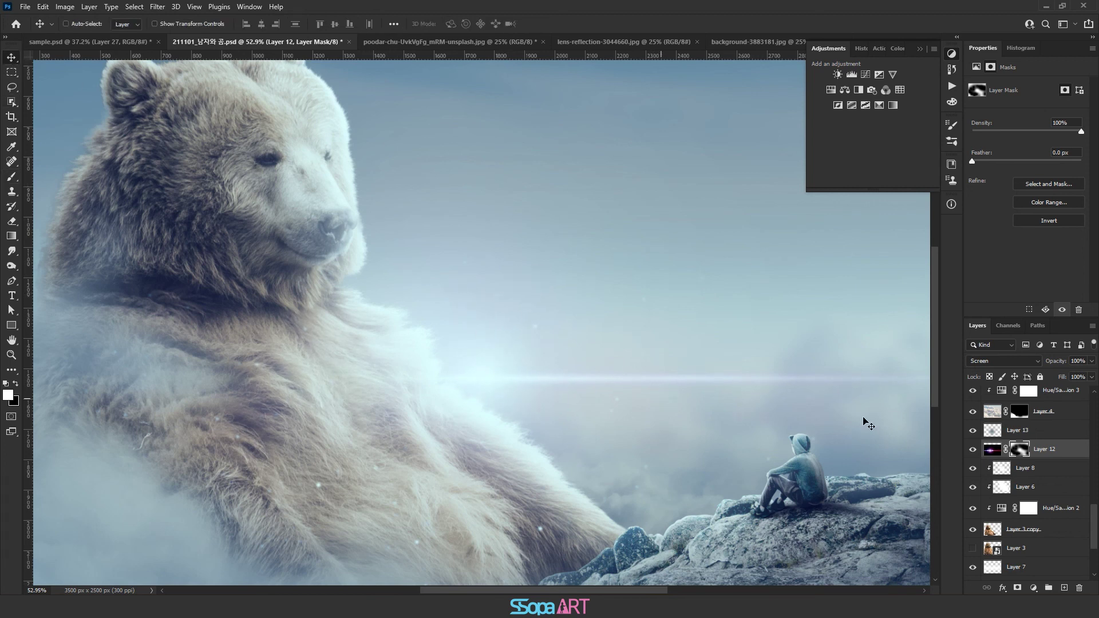
Softly paint the streak's glow onto the bear's neck and chest at 25% brush opacity.
left_click(11, 179)
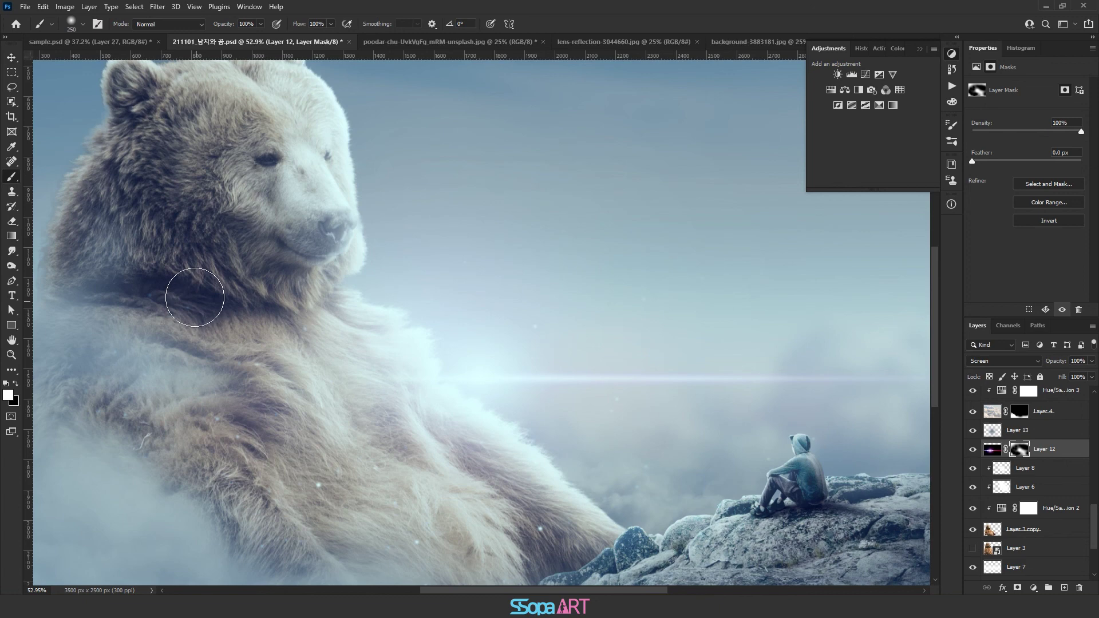
left_click_drag(235, 298, 264, 291)
key("ctrl+z")
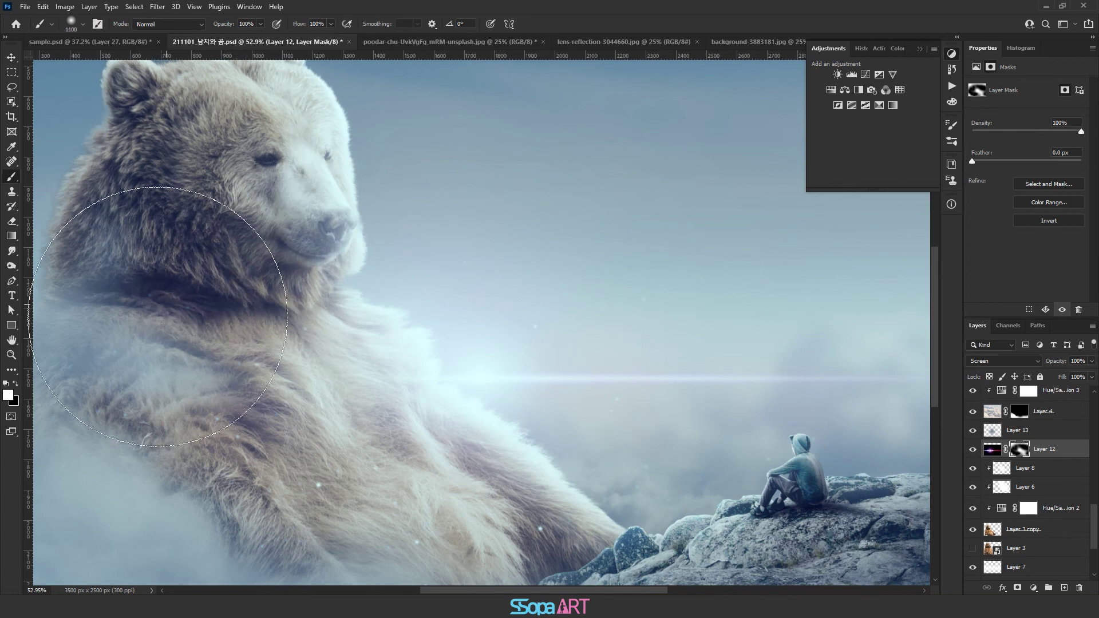
left_click(260, 24)
key("bracketleft")
key("bracketleft")
key("bracketleft")
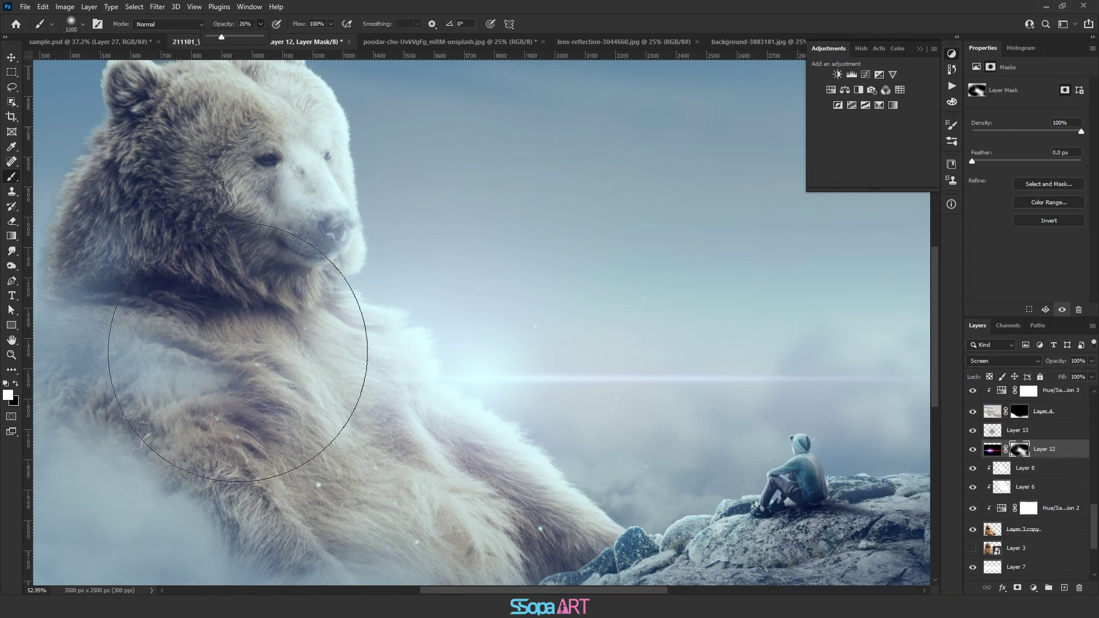
left_click_drag(269, 344, 275, 355)
key("bracketleft")
key("bracketleft")
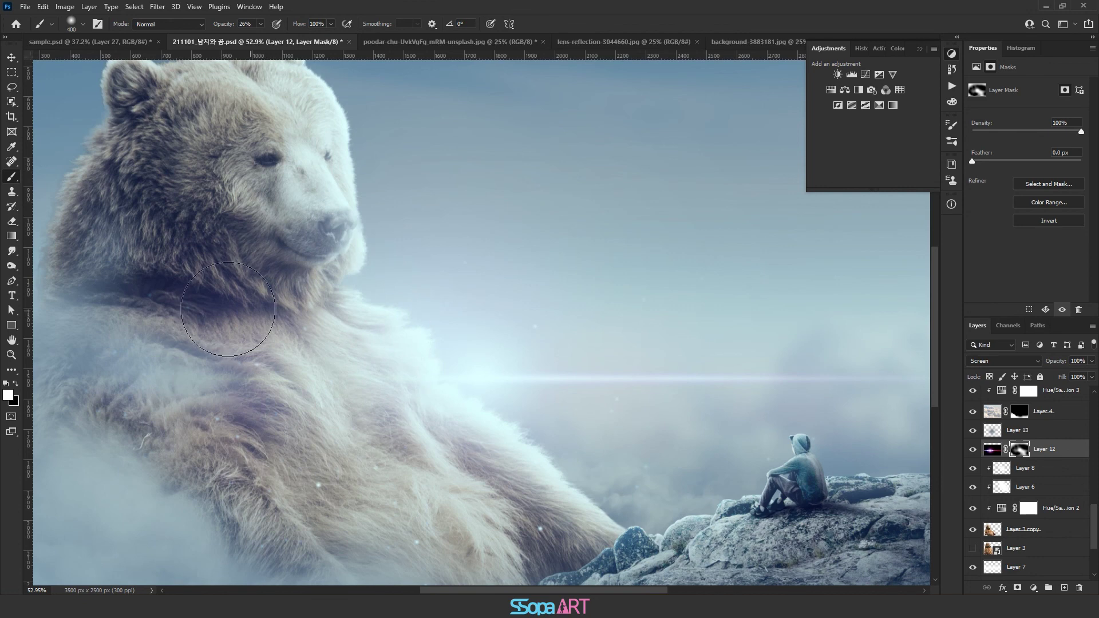
left_click_drag(319, 331, 275, 309)
Select the Color Fill 1 layer at the top of the Layers panel.
scroll(527, 320, "down", 3)
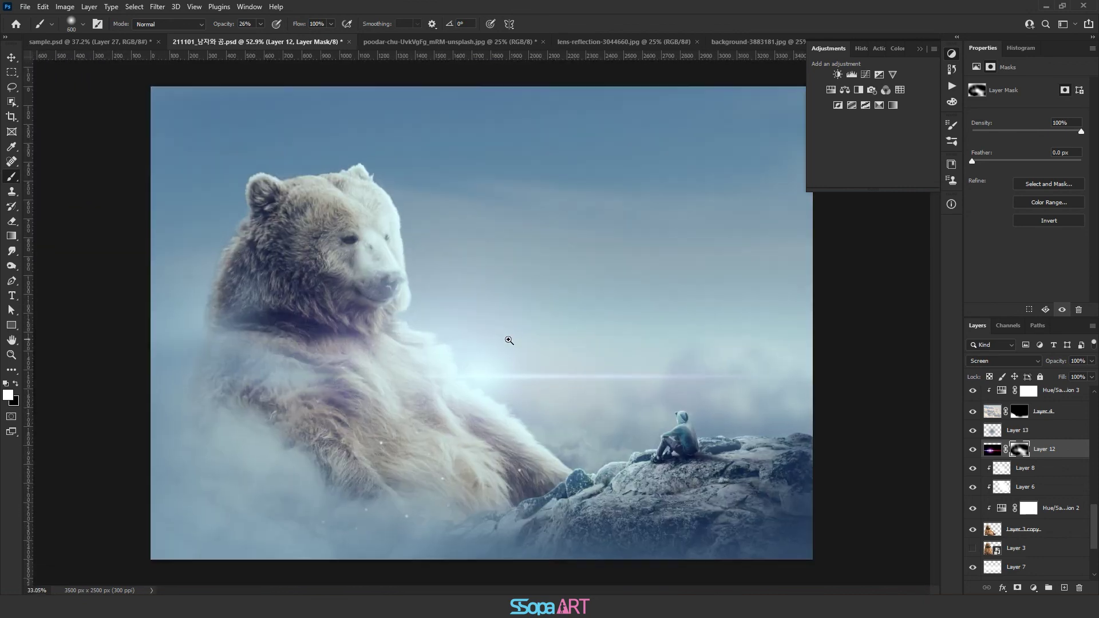
scroll(496, 341, "down", 2)
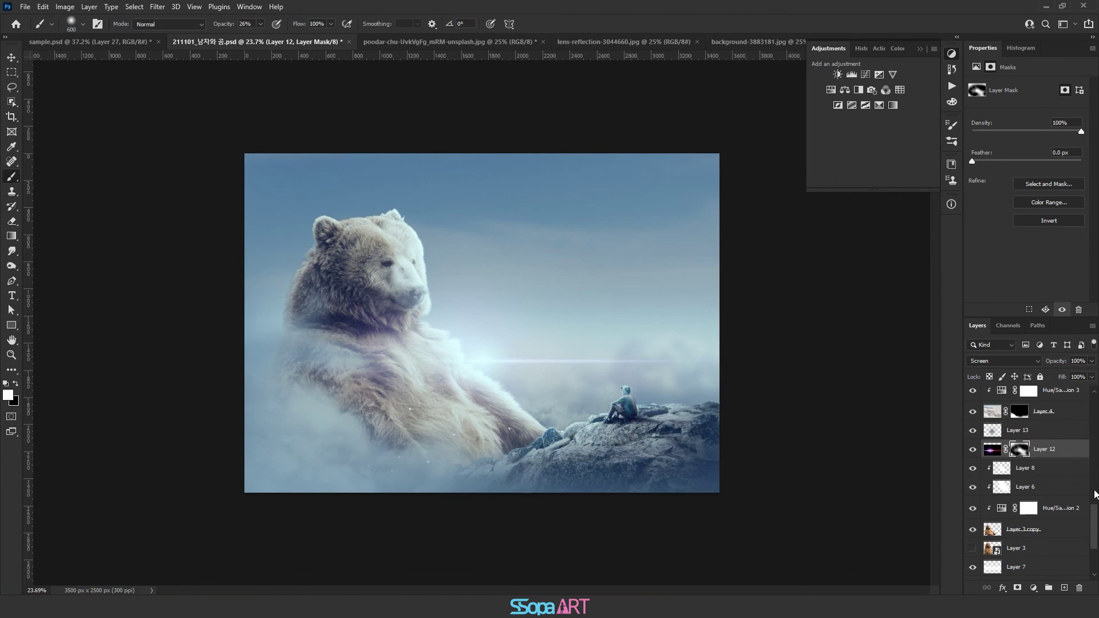
left_click_drag(1094, 518, 1097, 401)
left_click(1054, 403)
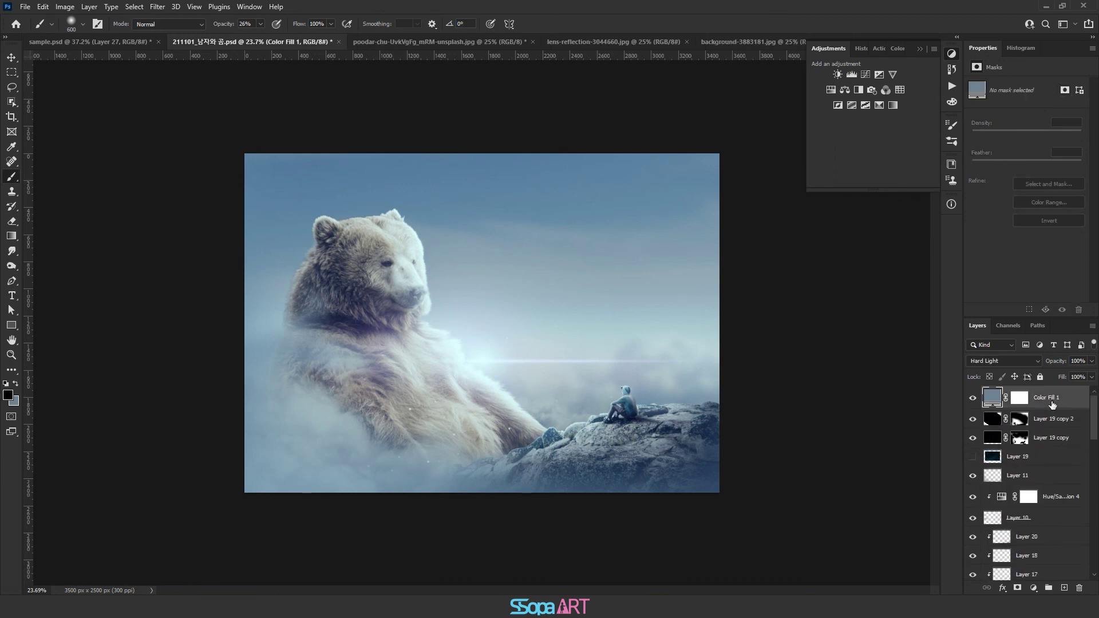
Stamp all visible layers into Layer 21 and convert it to a smart object.
key("ctrl+alt+shift+e")
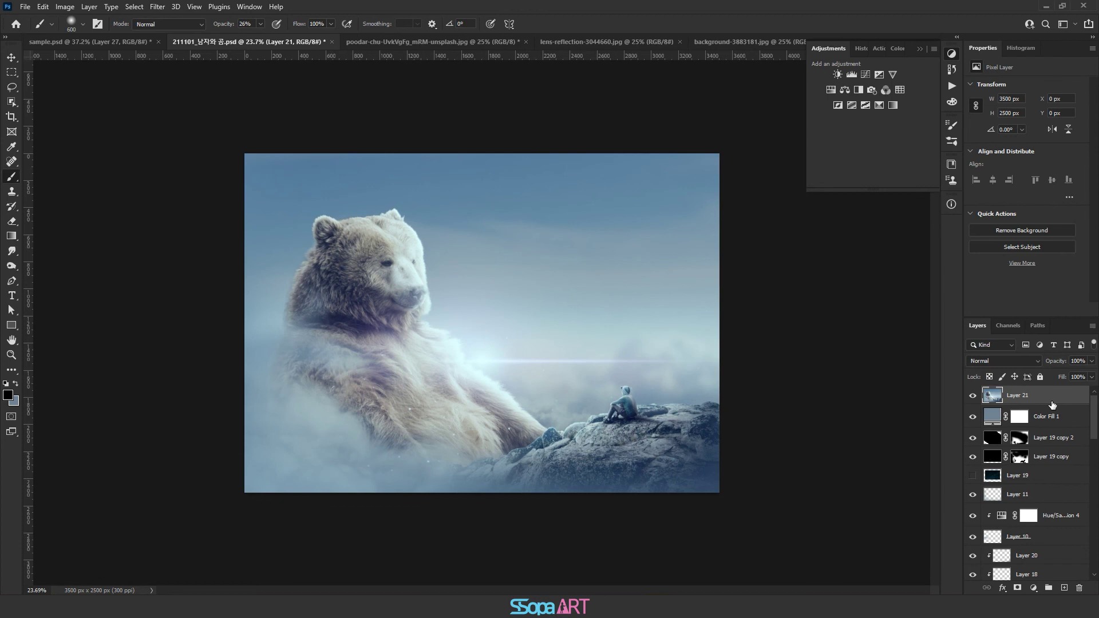
right_click(1026, 400)
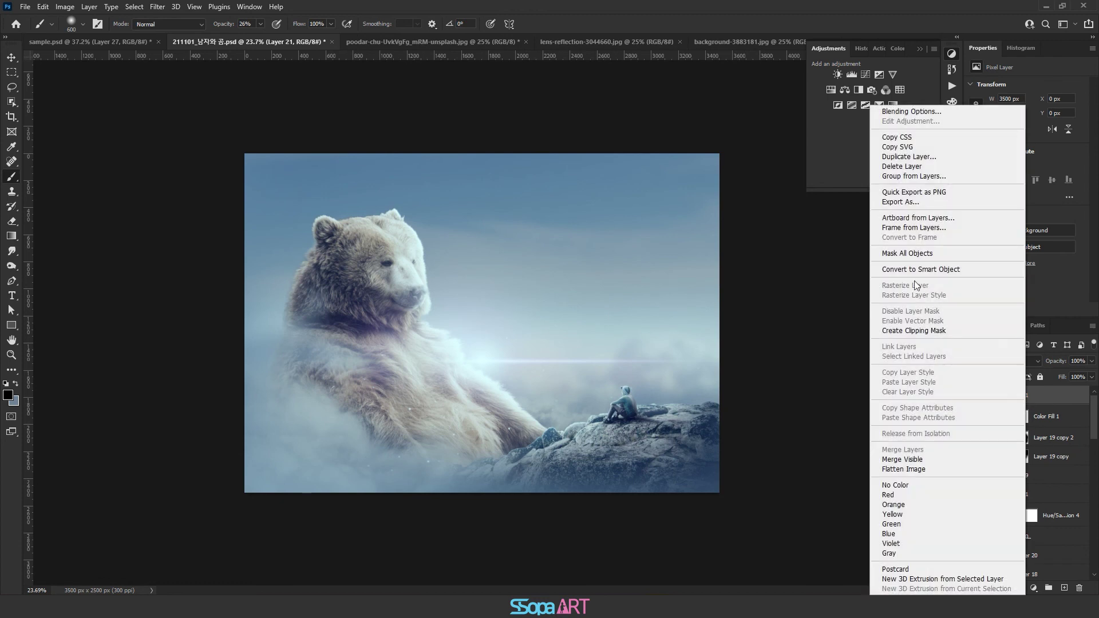
left_click(911, 271)
In the Camera Raw Filter, tweak shadows and whites and add texture, clarity, dehaze and vibrance.
left_click(157, 7)
left_click(177, 90)
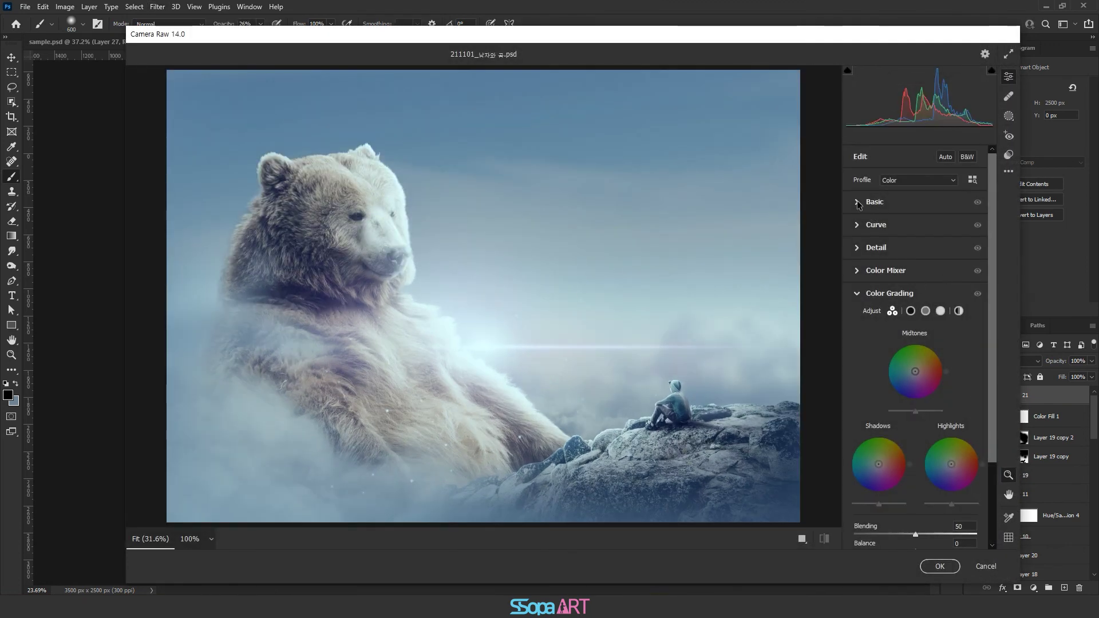
left_click(858, 203)
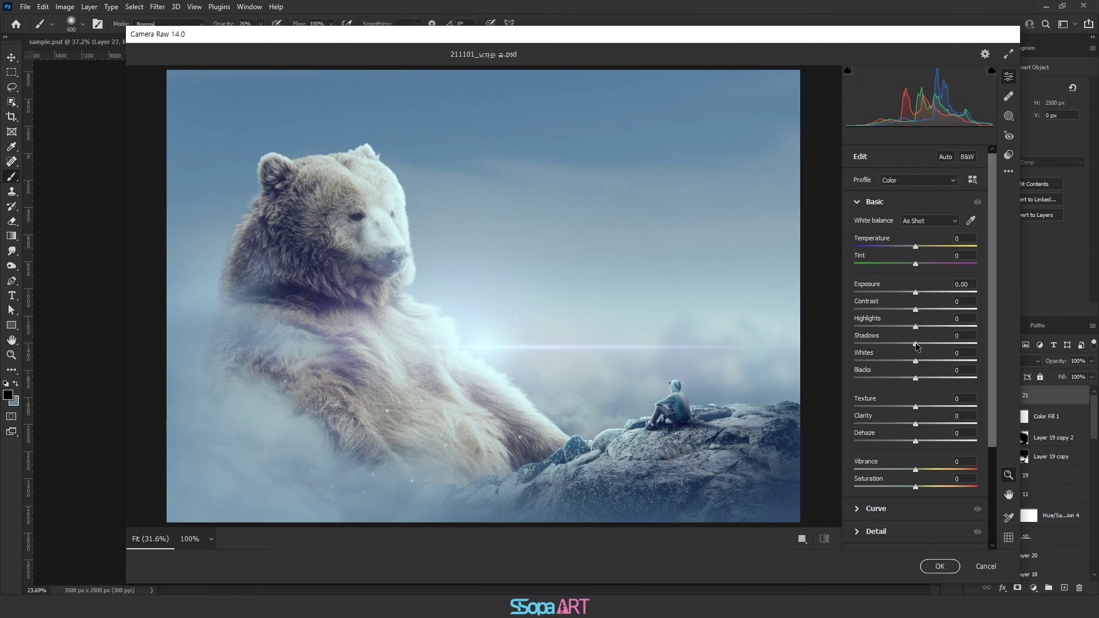
left_click_drag(906, 346, 918, 346)
left_click_drag(910, 347, 927, 365)
mouse_move(926, 362)
left_mouse_down()
mouse_move(902, 378)
mouse_move(930, 408)
left_mouse_up()
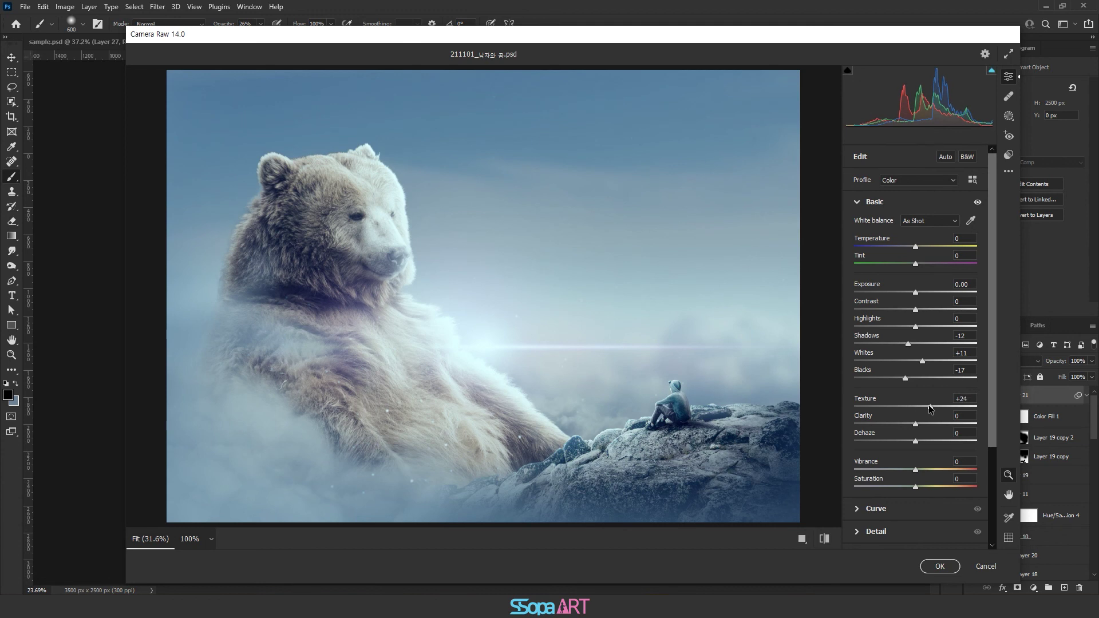
left_click_drag(929, 408, 926, 427)
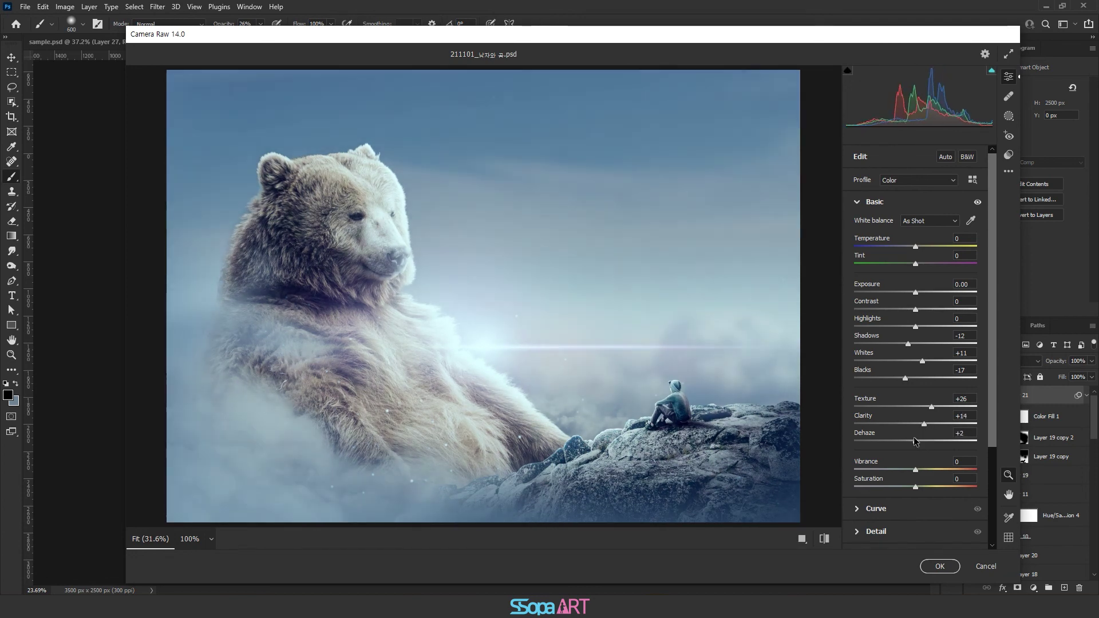
left_click_drag(916, 441, 923, 442)
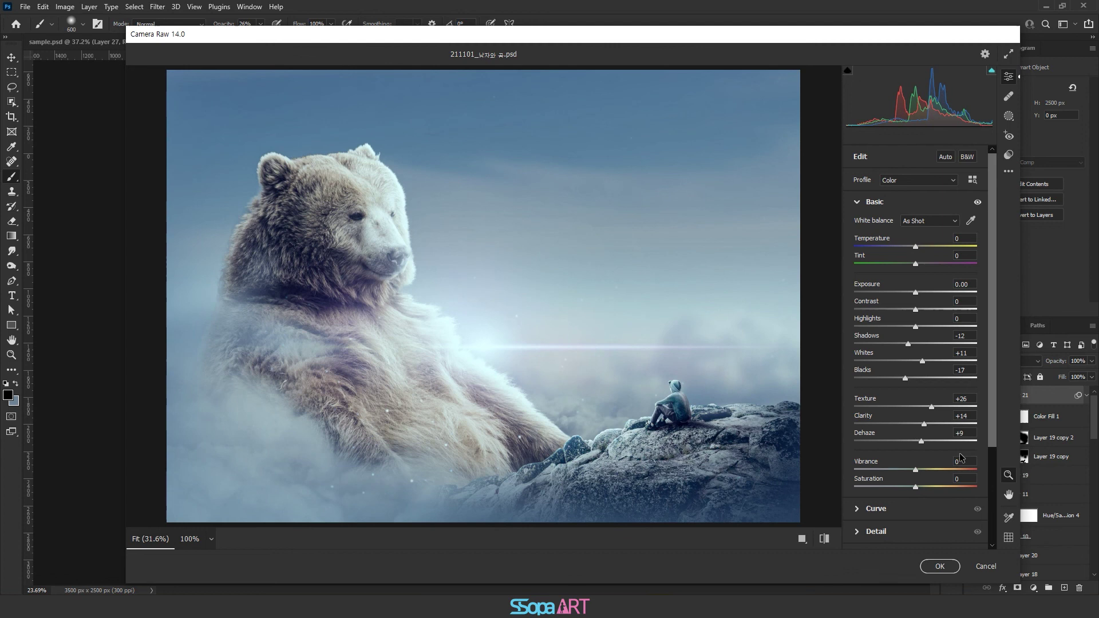
scroll(923, 444, "down", 3)
mouse_move(915, 388)
left_mouse_down()
mouse_move(940, 388)
mouse_move(928, 388)
left_mouse_up()
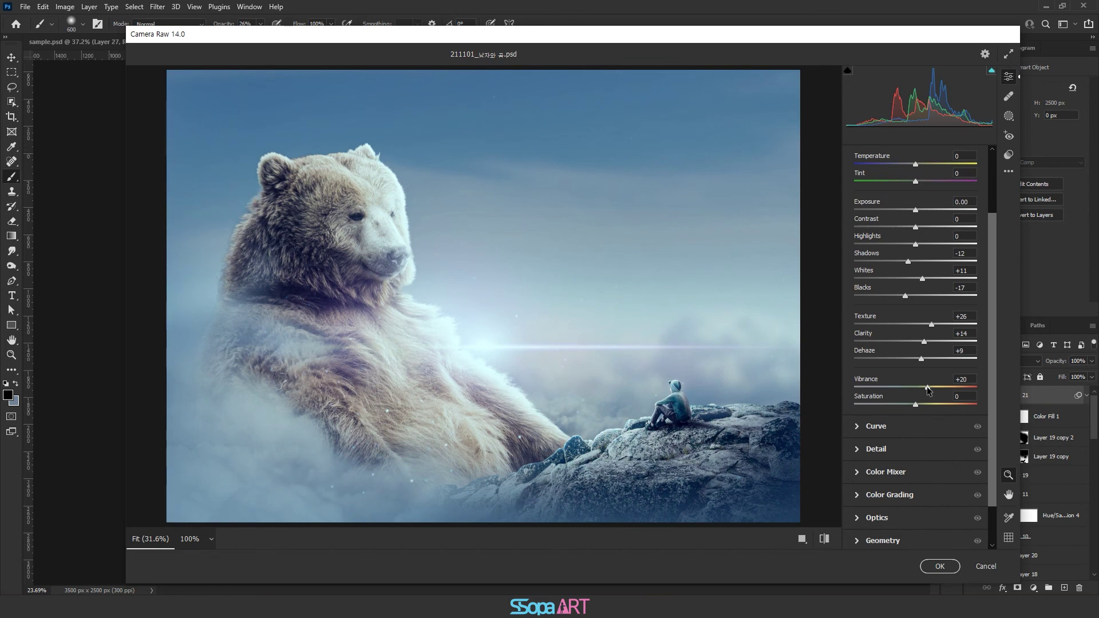
left_click(824, 539)
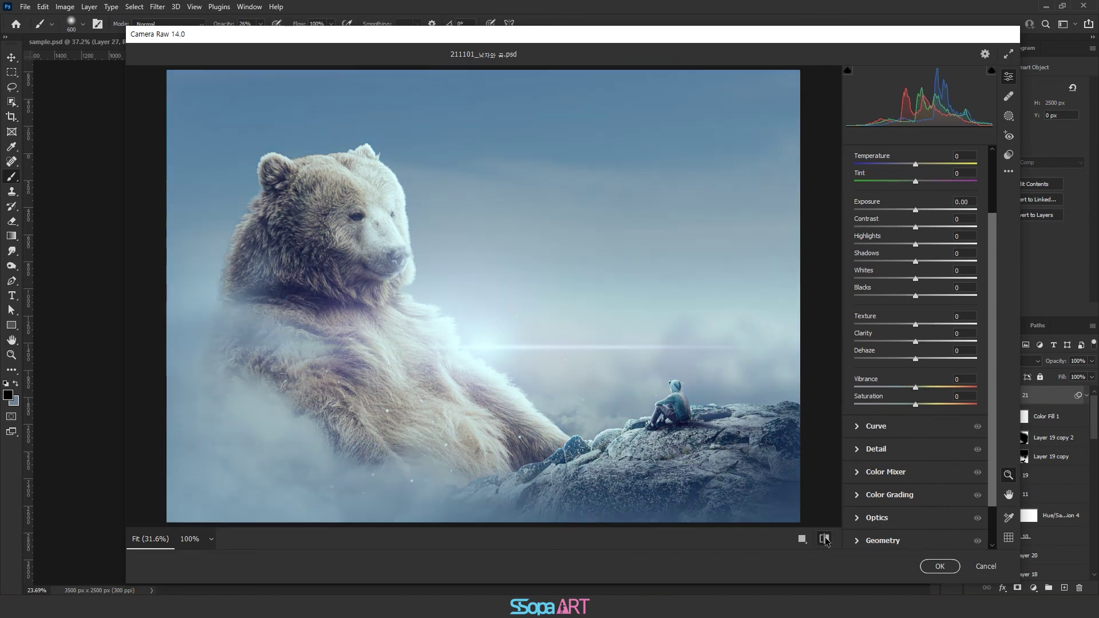
Add Sharpening 50 and Noise Reduction 13, then apply Camera Raw as Layer 21's smart filter.
left_click(825, 539)
left_click(824, 539)
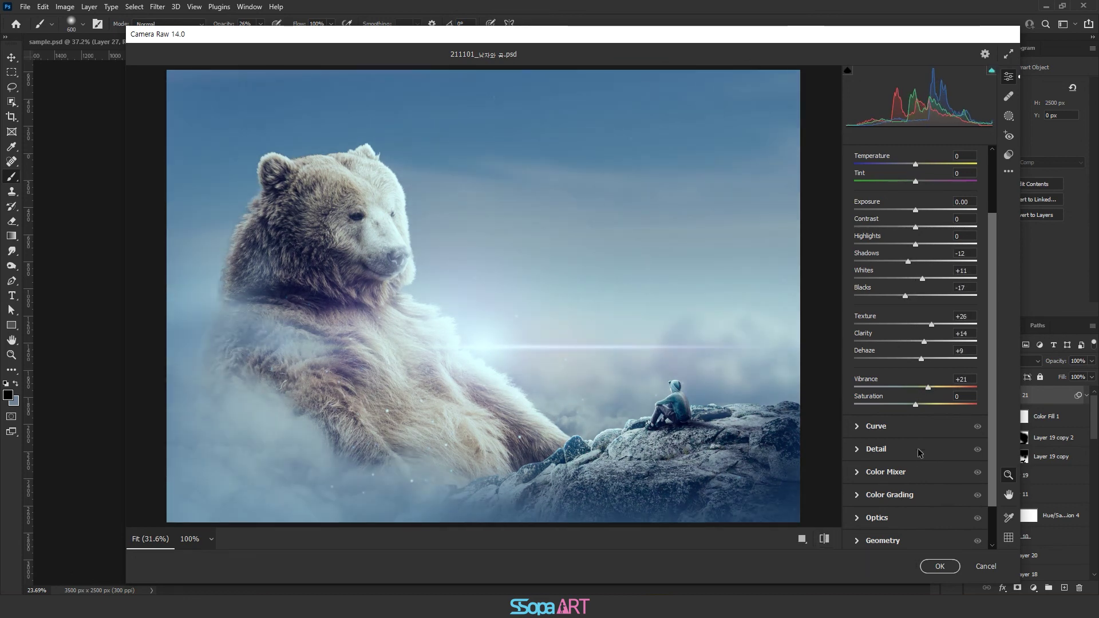
scroll(893, 506, "down", 2)
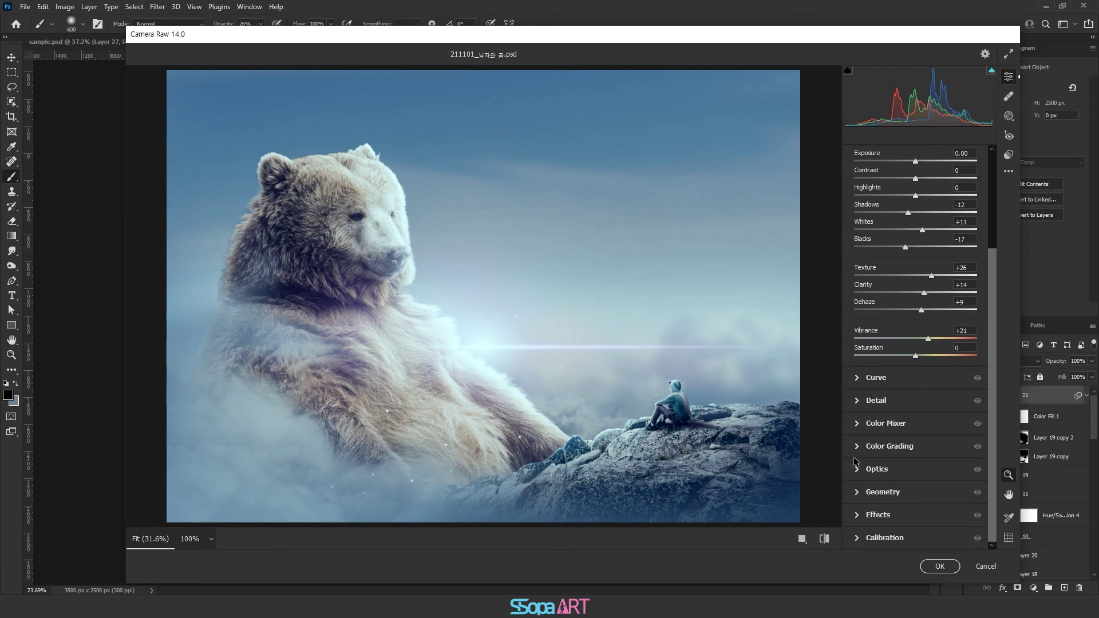
left_click(864, 402)
left_click_drag(854, 275, 896, 276)
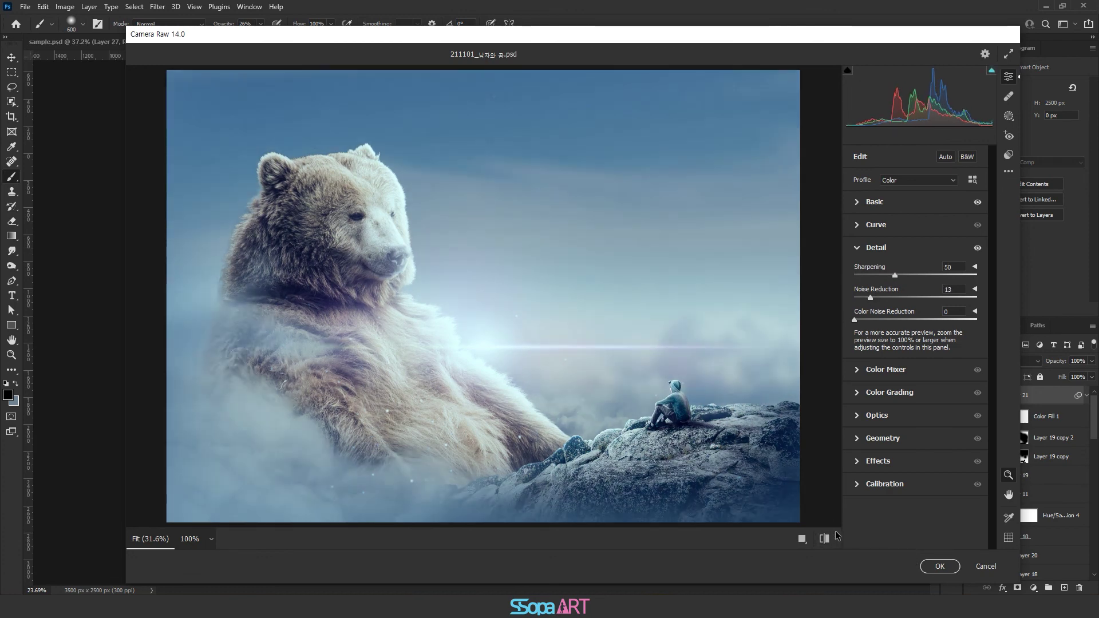
left_click(939, 567)
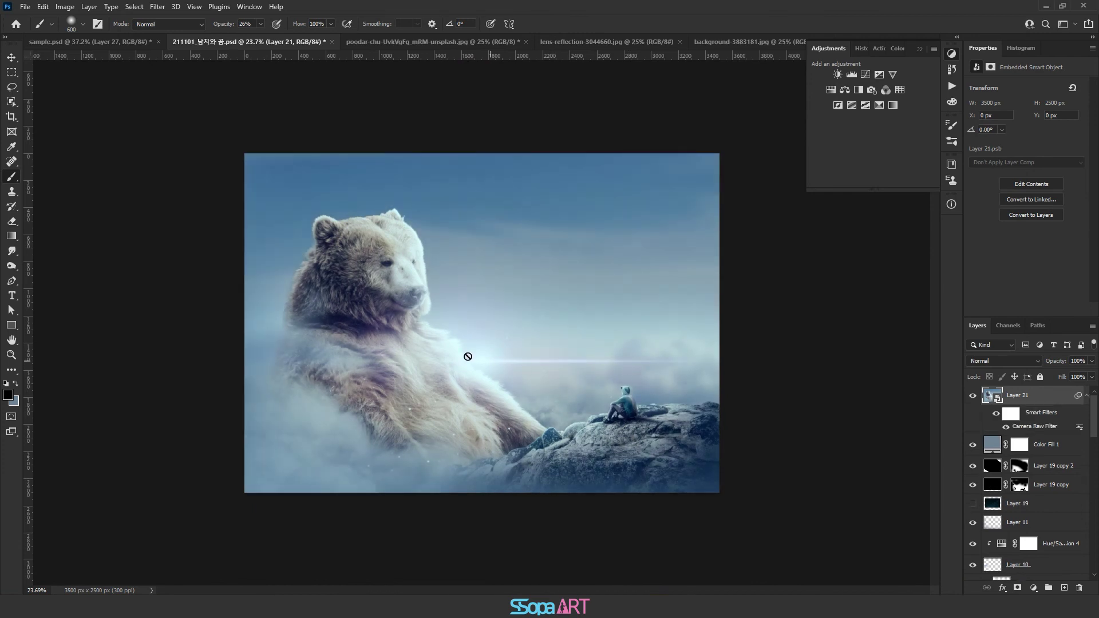
left_click(16, 61)
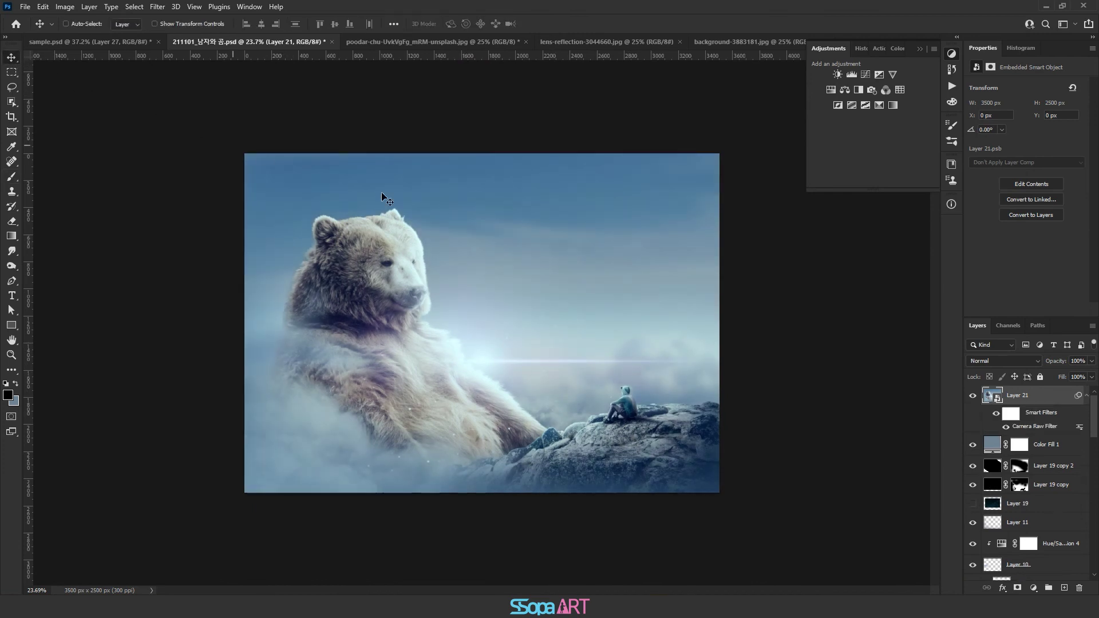